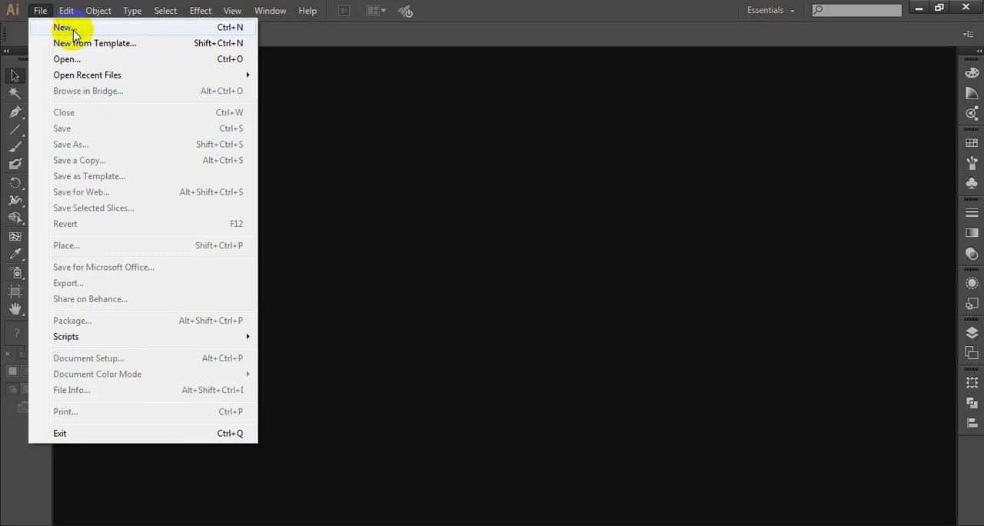
- Start a new document and choose the A4 page size for it
click(68, 28)
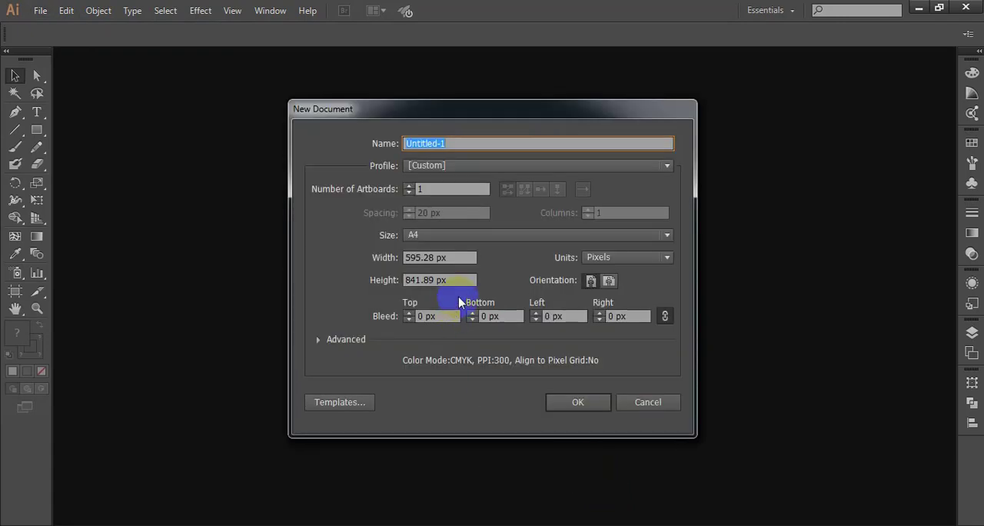
click(447, 238)
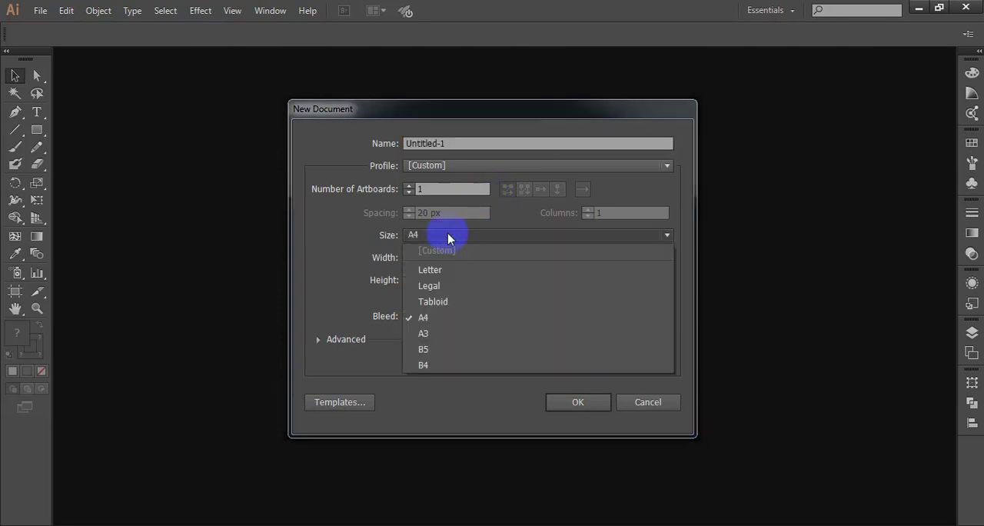
click(436, 316)
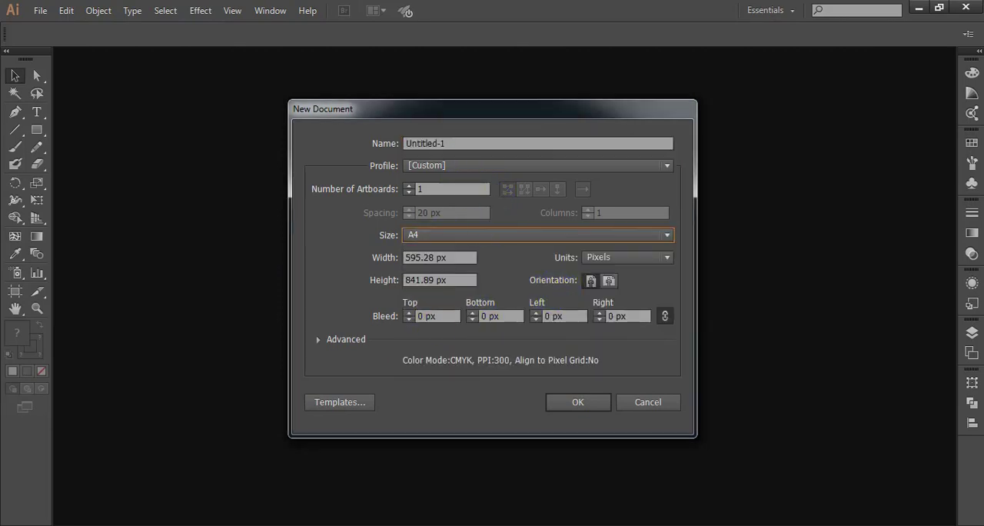
- Name the new document "darun IT 1st Class"
click(462, 141)
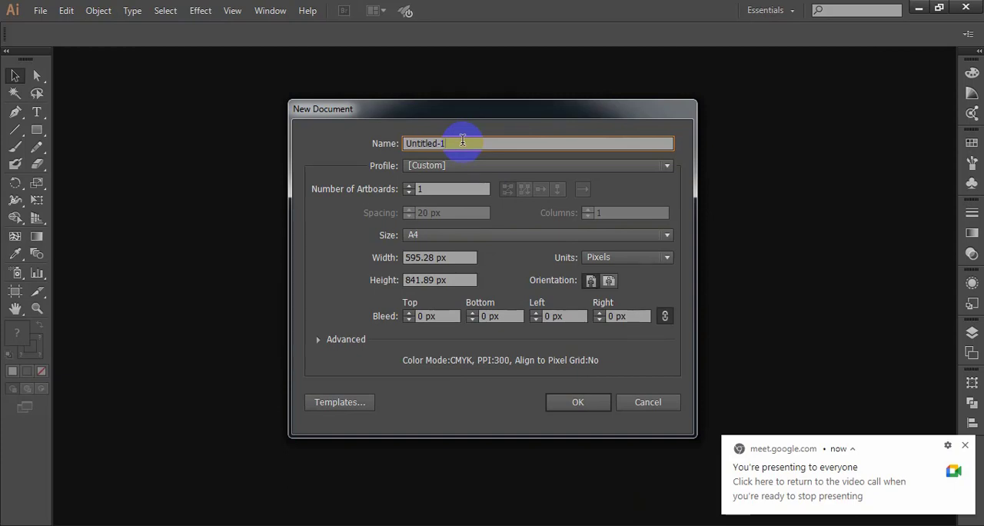
click(462, 143)
click(452, 140)
click(458, 142)
drag(457, 142, 380, 143)
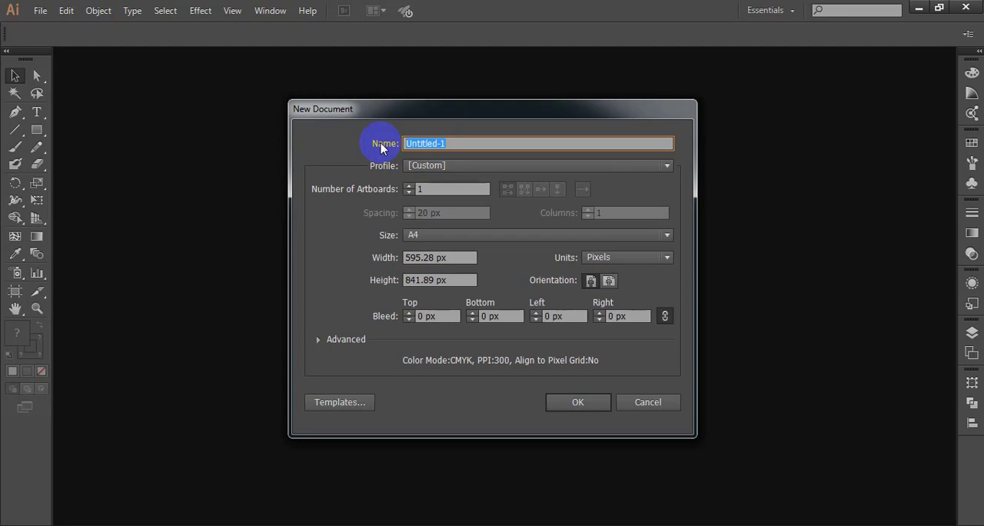
key(BackSpace)
text(darun IT 1st CFlass)
key(BackSpace)
key(BackSpace)
key(BackSpace)
key(BackSpace)
key(BackSpace)
text(lass)
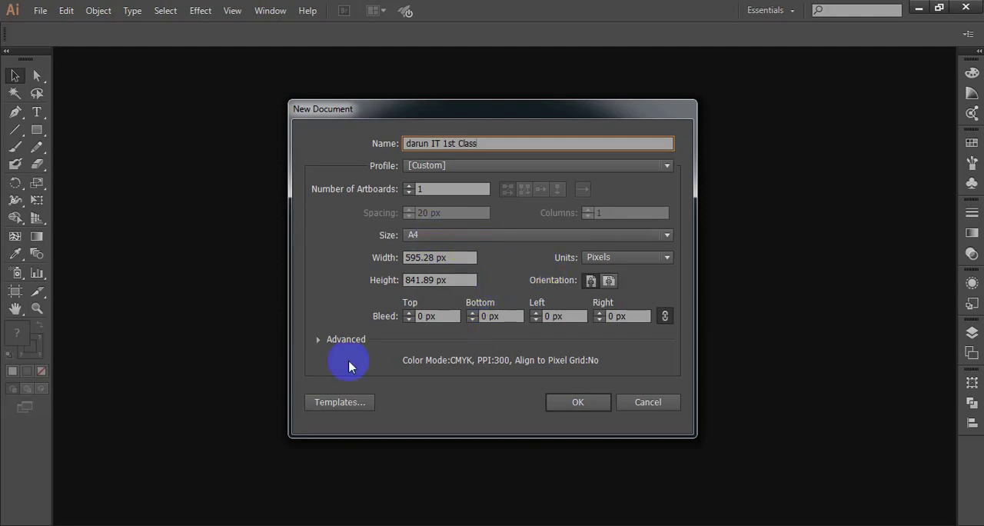
- Keep the advanced color mode at CMYK, set landscape orientation and create the document
click(317, 339)
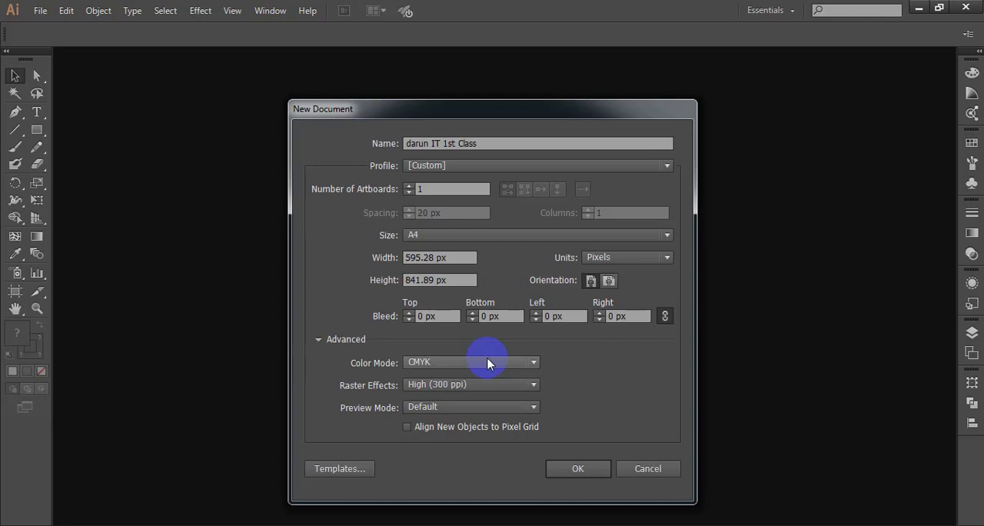
click(454, 363)
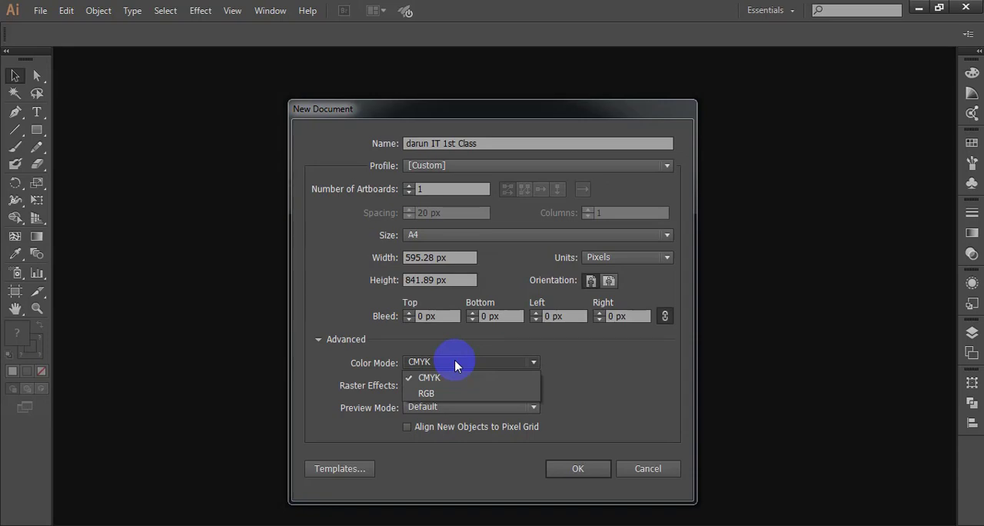
click(455, 363)
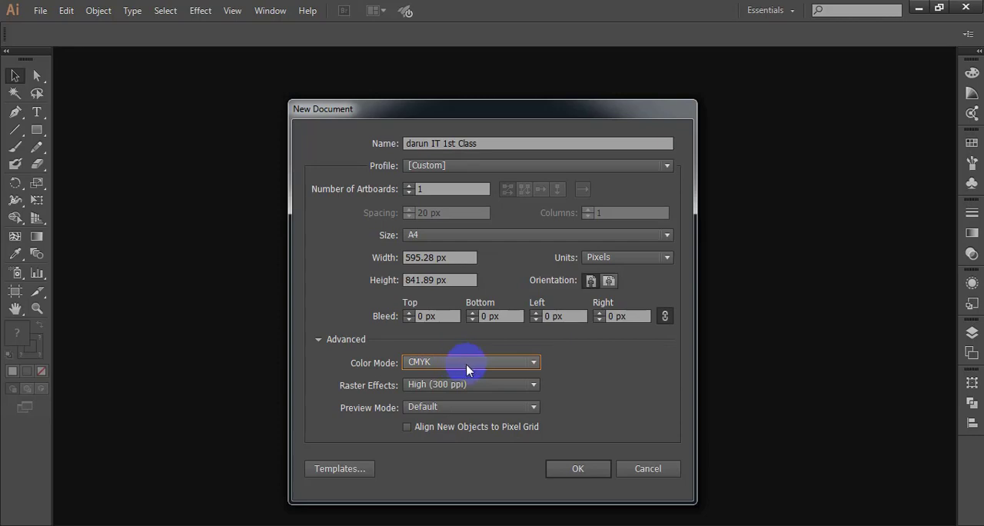
click(607, 282)
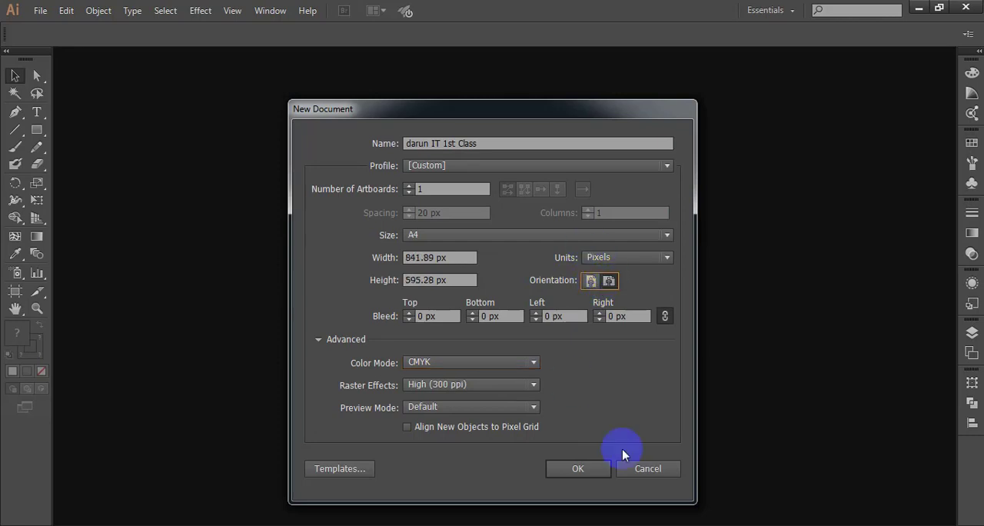
click(582, 468)
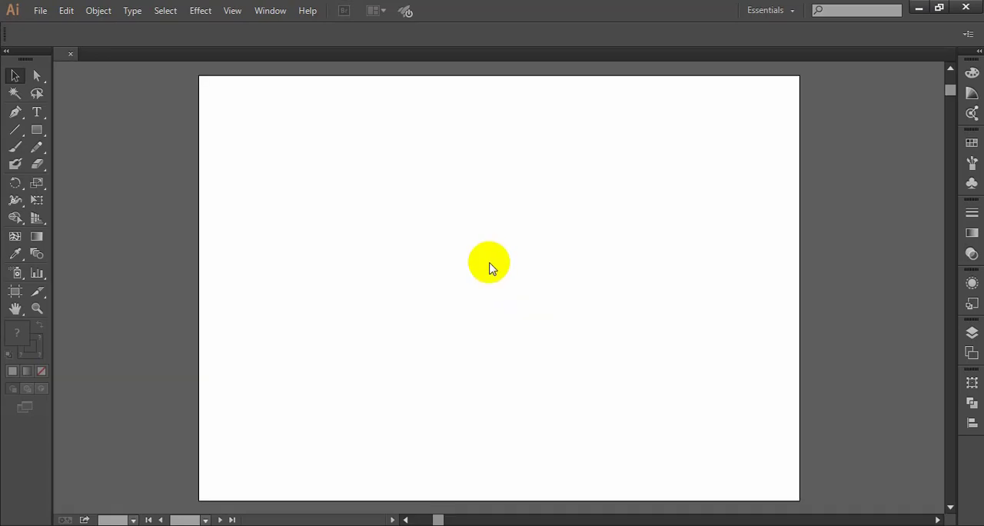
- Inspect the blank artboard and its upper-left corner at different magnifications
scroll(493, 264, down, 2)
drag(644, 302, 601, 317)
scroll(514, 308, up, 2)
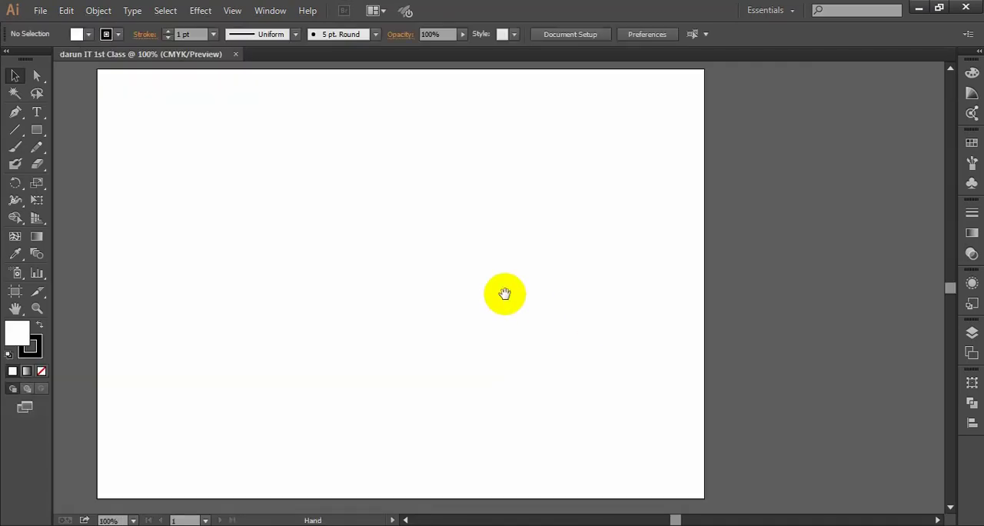
drag(504, 293, 545, 295)
scroll(541, 294, down, 1)
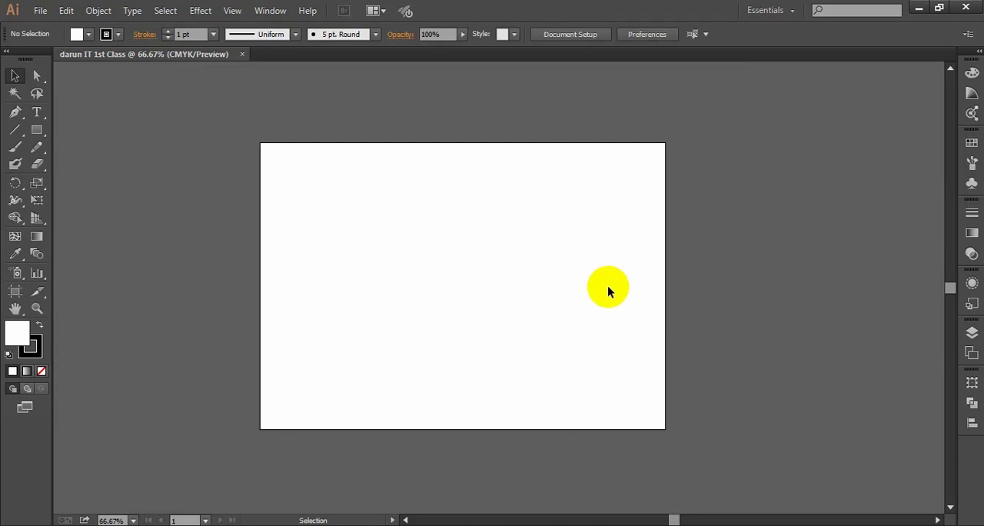
scroll(260, 141, up, 4)
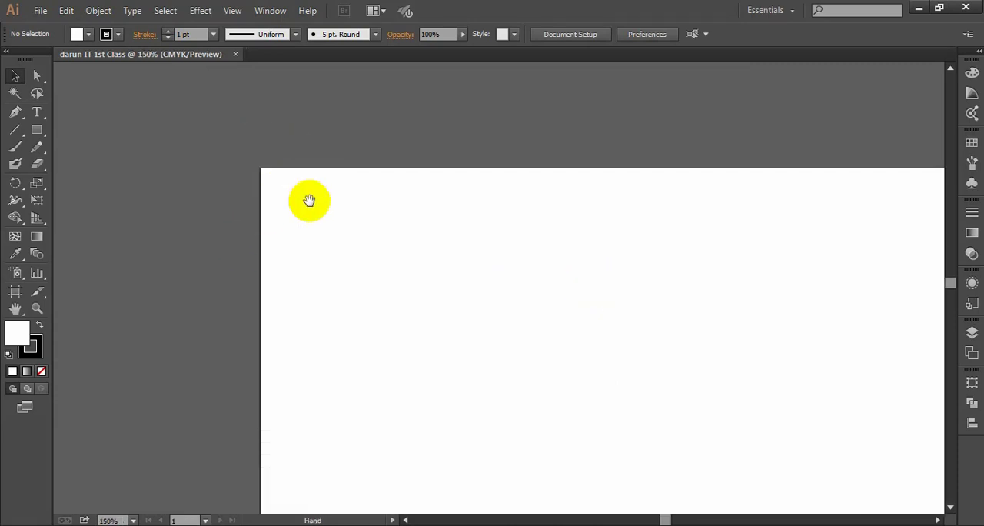
scroll(257, 153, down, 2)
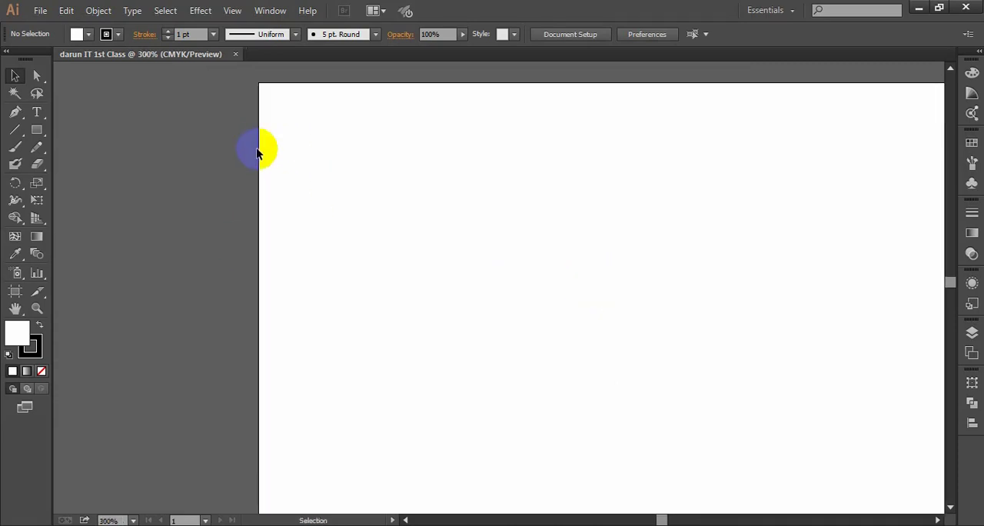
scroll(417, 228, down, 1)
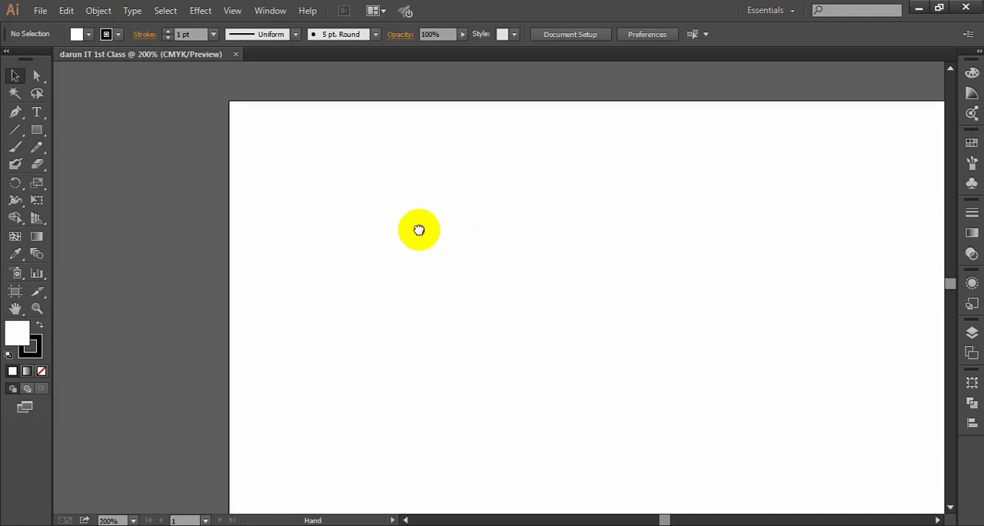
scroll(508, 259, down, 2)
scroll(472, 218, down, 1)
key(space)
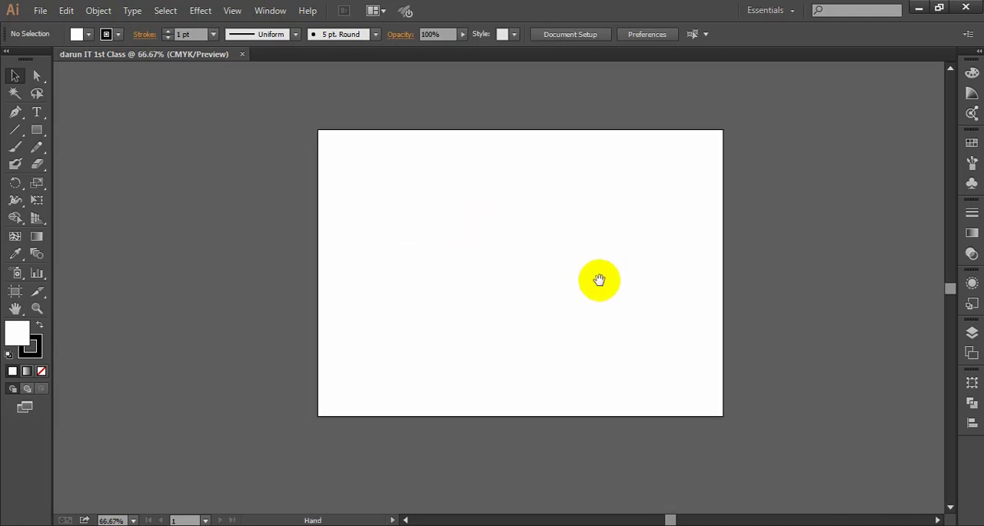
drag(599, 279, 564, 262)
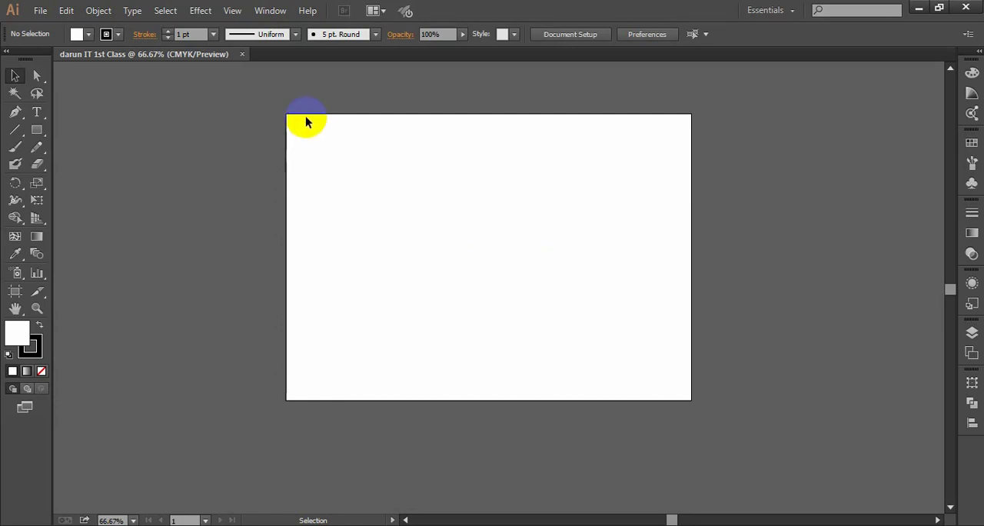
scroll(302, 119, up, 3)
key(space)
scroll(265, 131, up, 5)
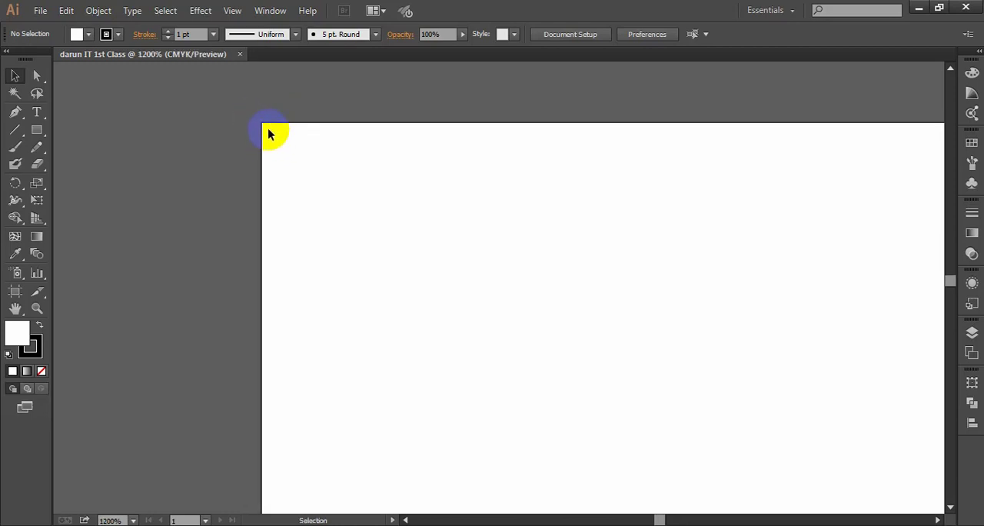
scroll(349, 204, down, 5)
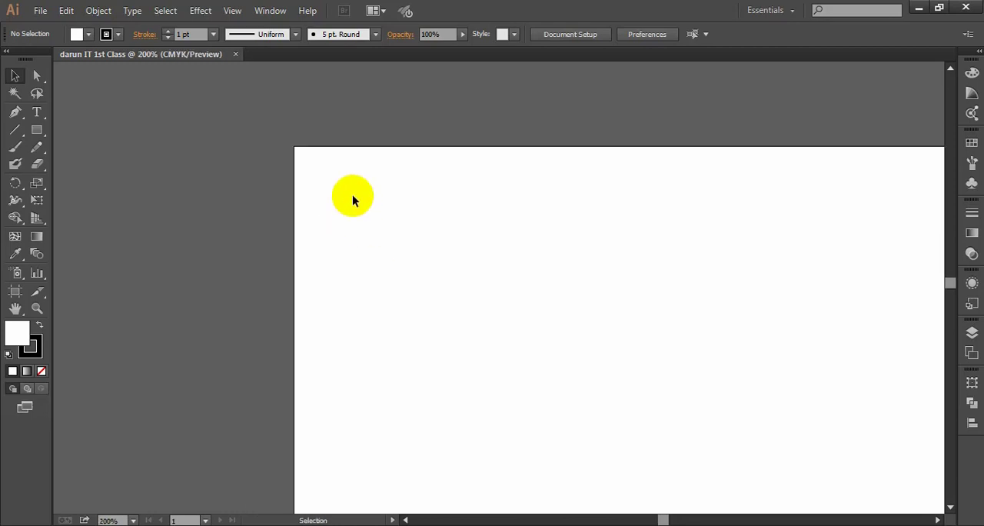
scroll(352, 200, down, 4)
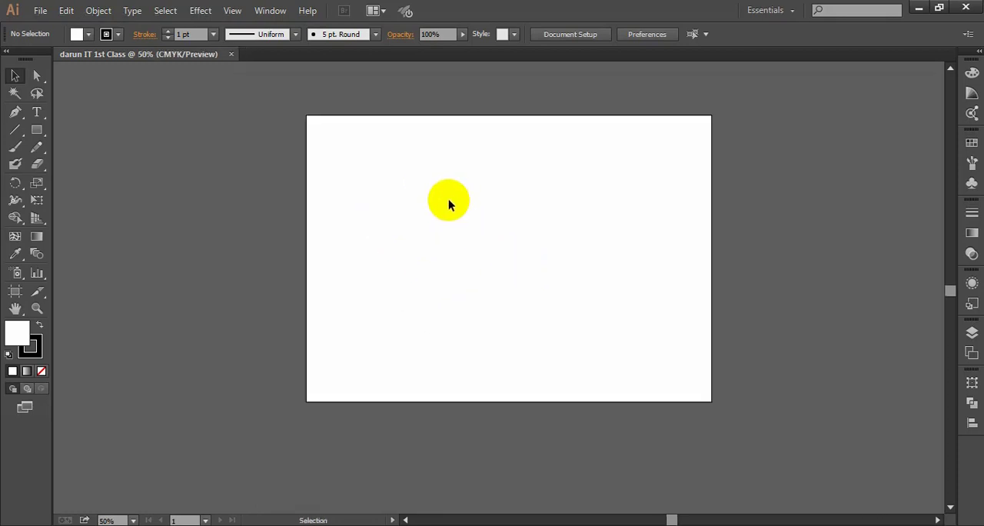
drag(588, 261, 546, 255)
scroll(378, 181, up, 1)
drag(491, 203, 454, 203)
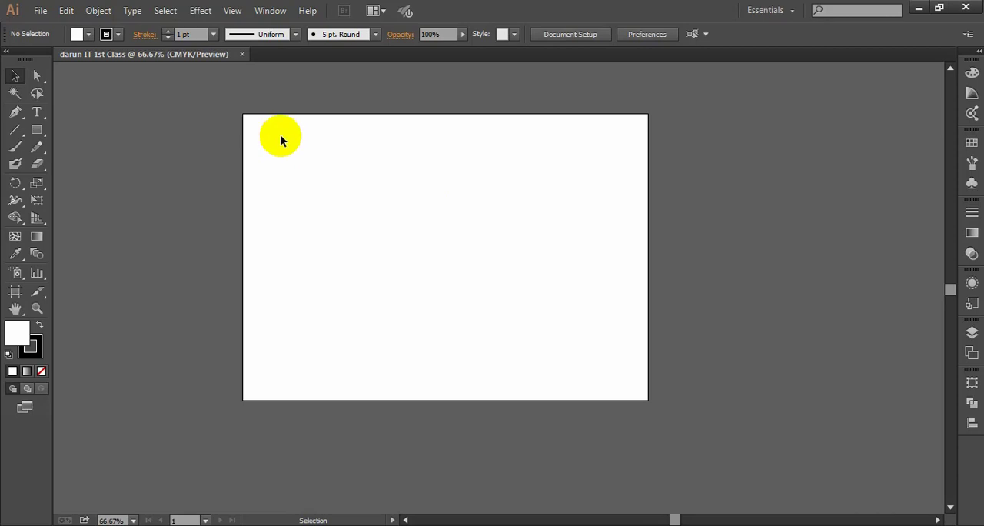
- Show the rulers around the artboard and focus on its upper-left corner
key(ctrl+r)
scroll(312, 176, up, 1)
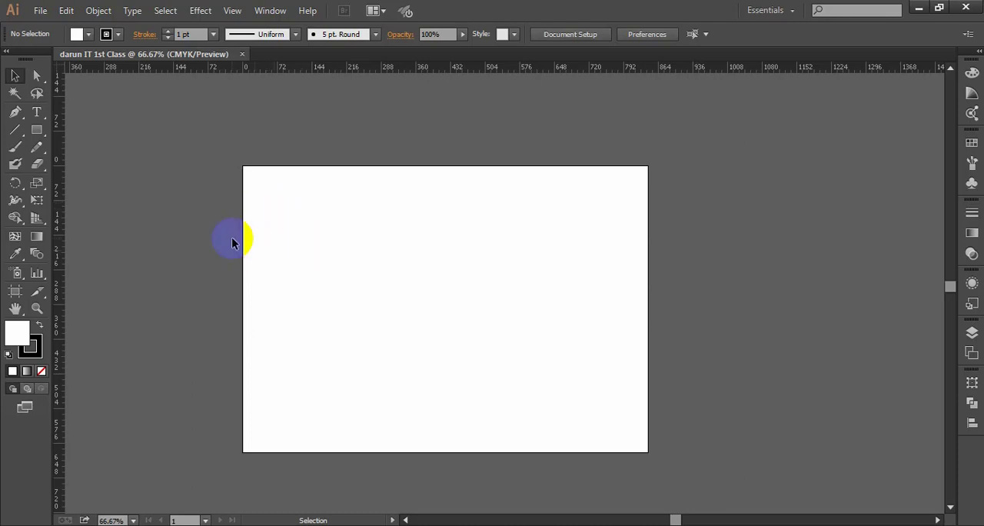
scroll(253, 202, up, 2)
click(266, 103)
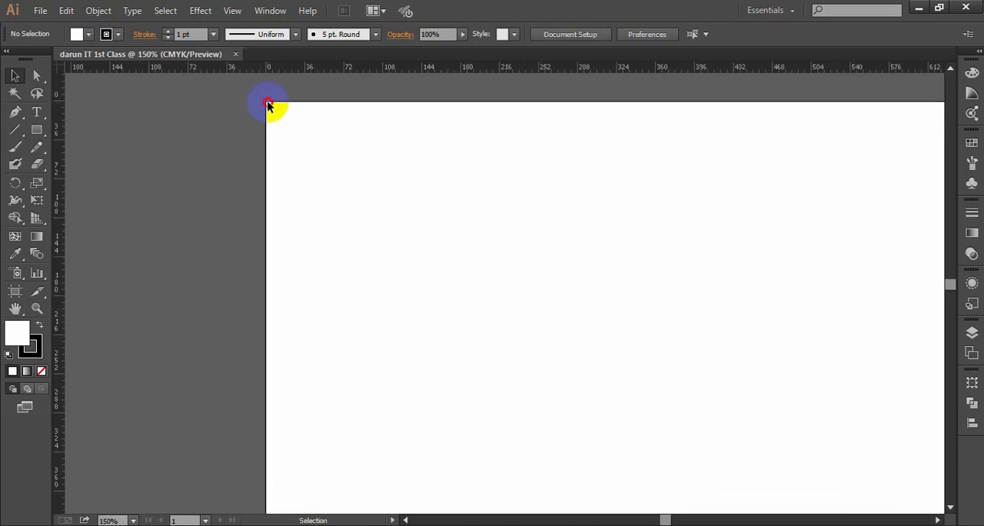
- Create a rectangle 0.25 px wide and 0.25 px high near the artboard's upper-left corner with the Rectangle tool
click(37, 132)
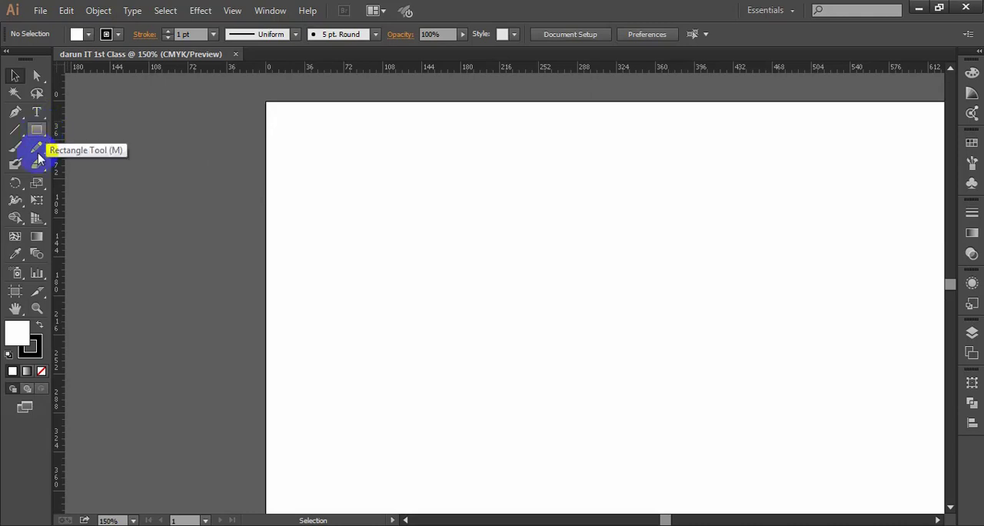
click(123, 129)
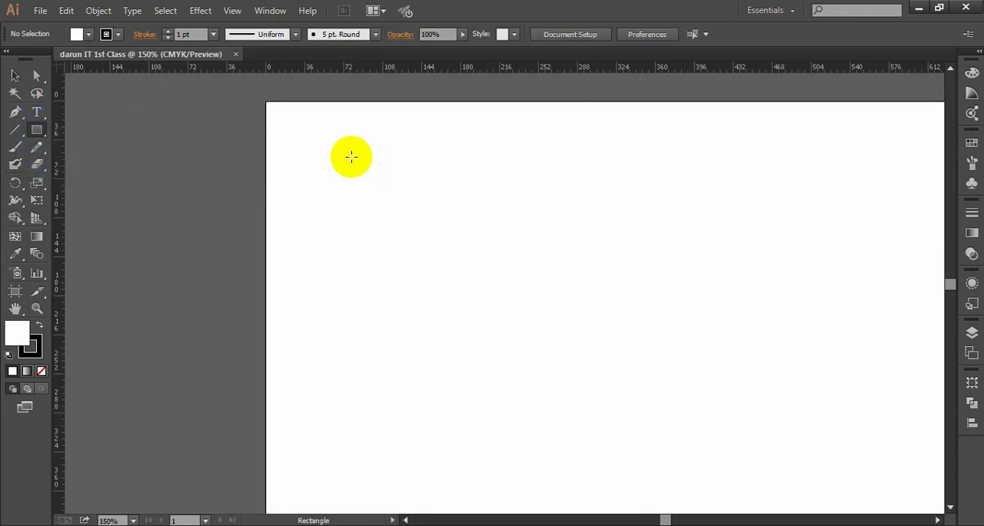
click(352, 160)
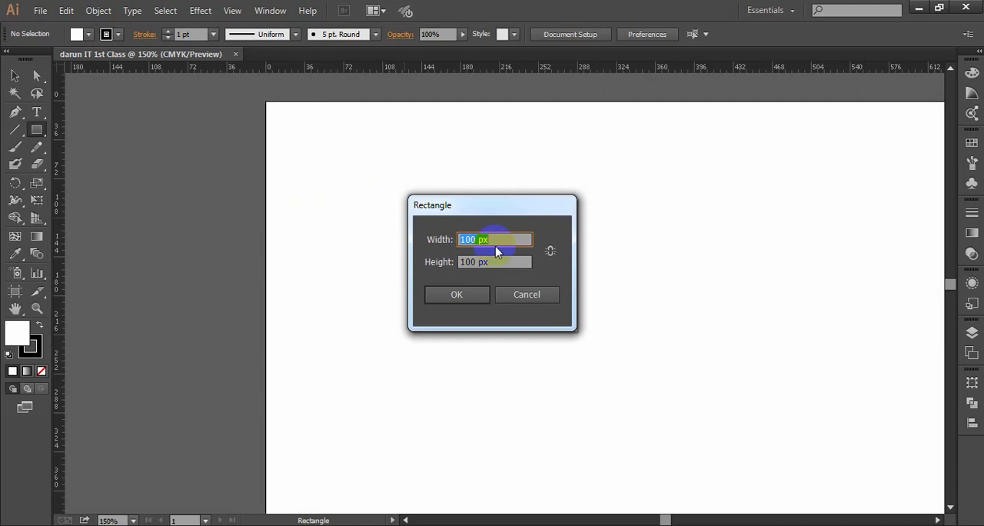
text(0.25)
key(Tab)
text(0.2)
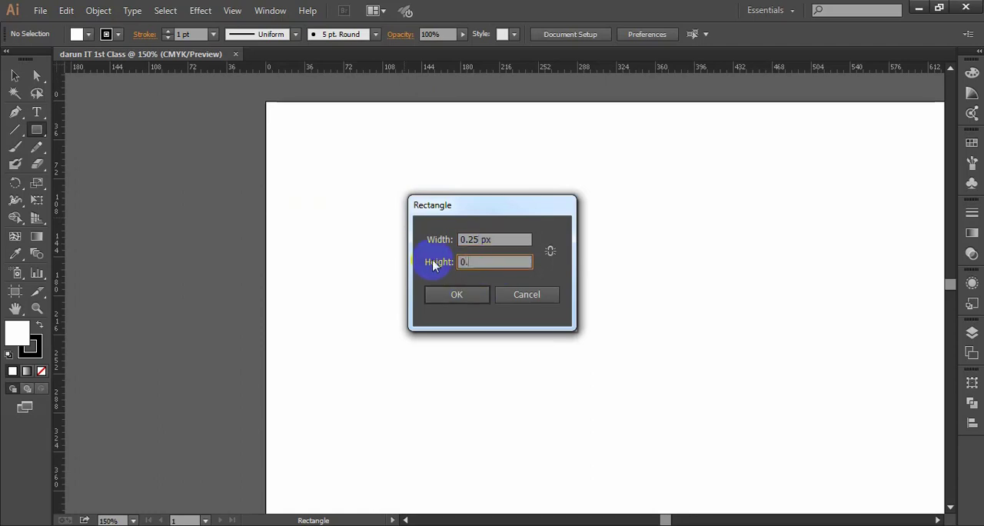
text(5)
click(455, 294)
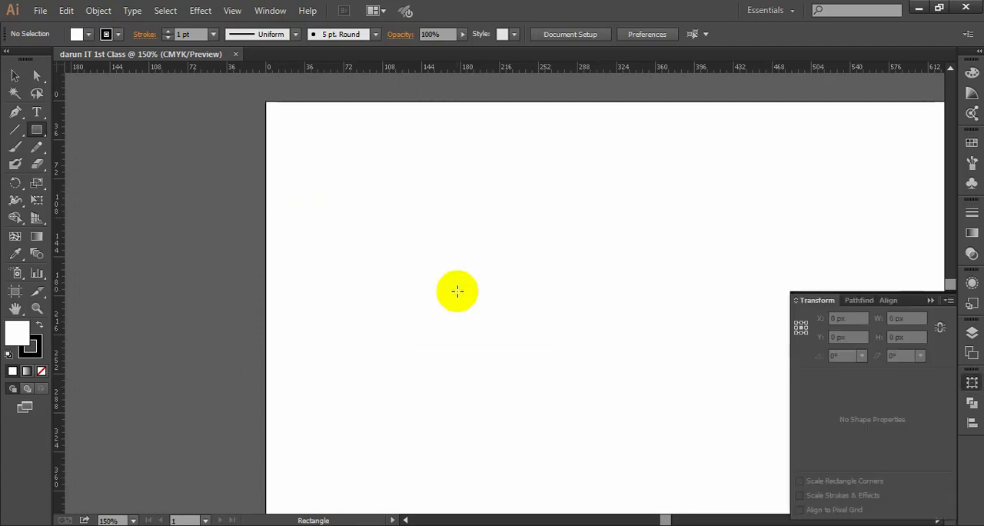
- Select the tiny rectangle to inspect it on the artboard, and clear the selection
click(14, 74)
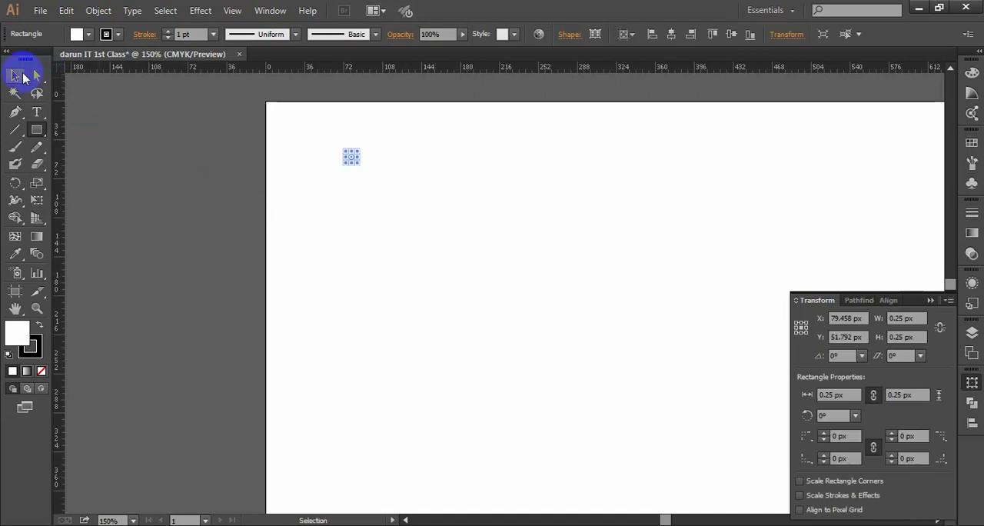
click(501, 275)
drag(395, 204, 352, 144)
click(334, 208)
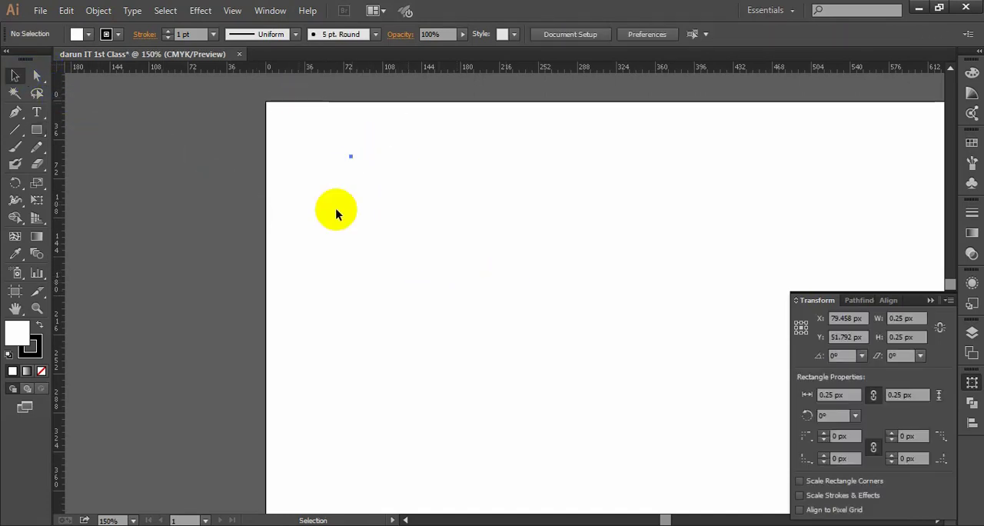
- Create another rectangle with a width of 18 px on the upper-left part of the artboard
click(36, 129)
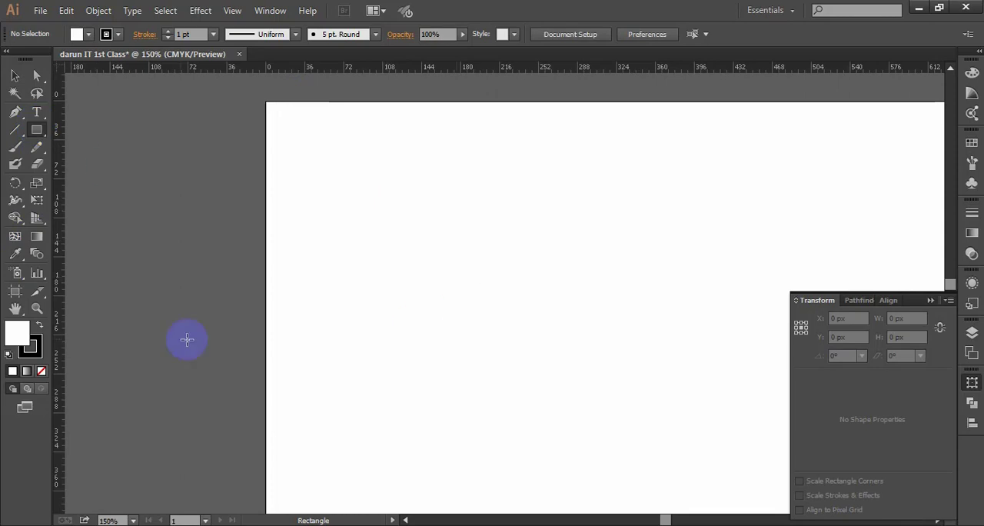
click(374, 215)
click(497, 241)
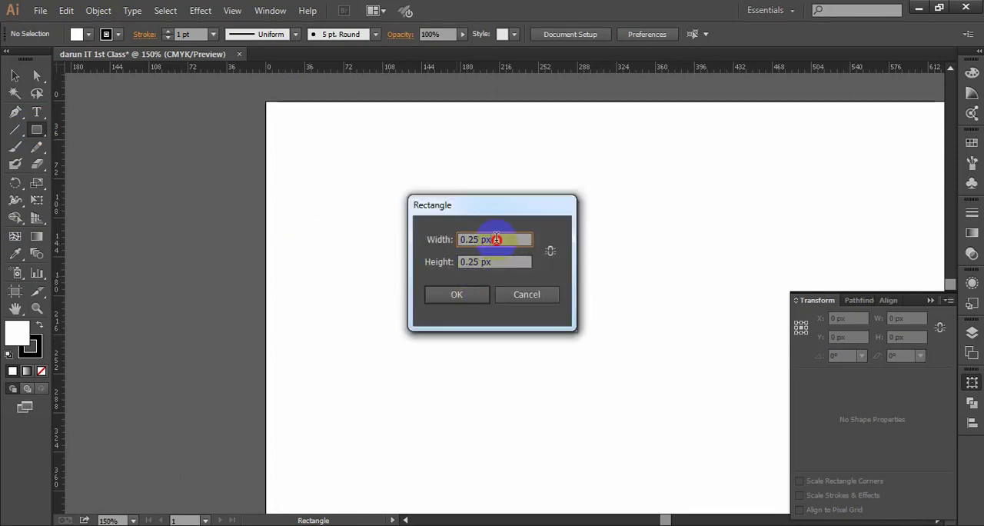
drag(496, 241, 483, 269)
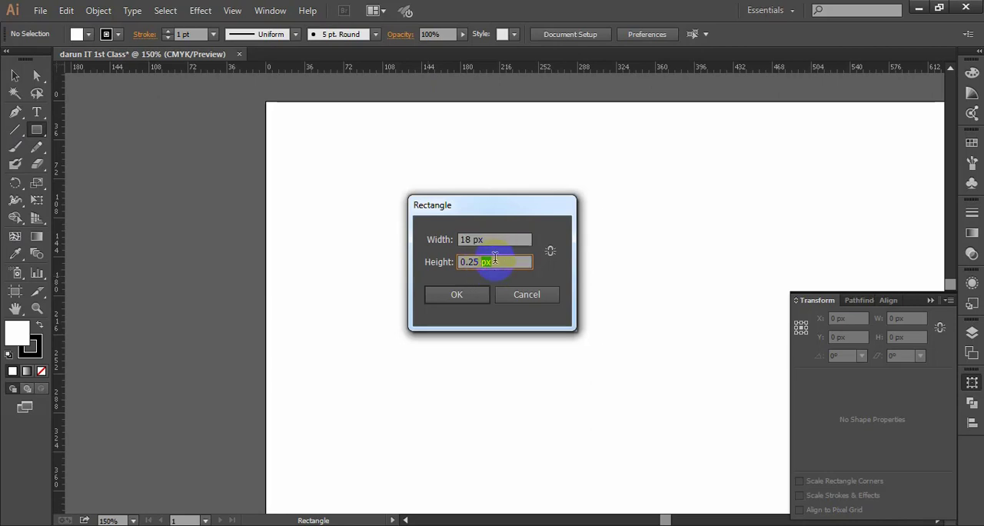
click(463, 295)
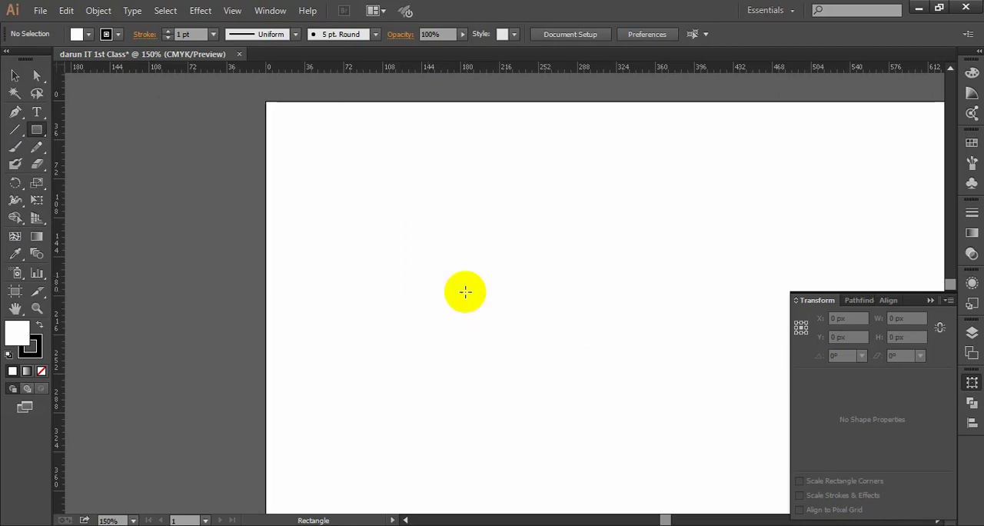
- Give the 18 px square a red fill and remove its stroke
click(15, 76)
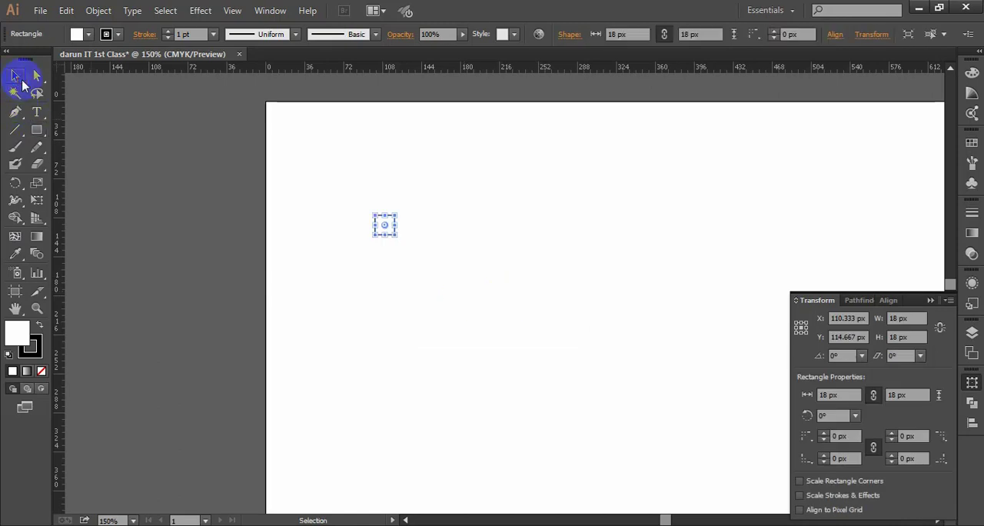
click(40, 326)
click(42, 370)
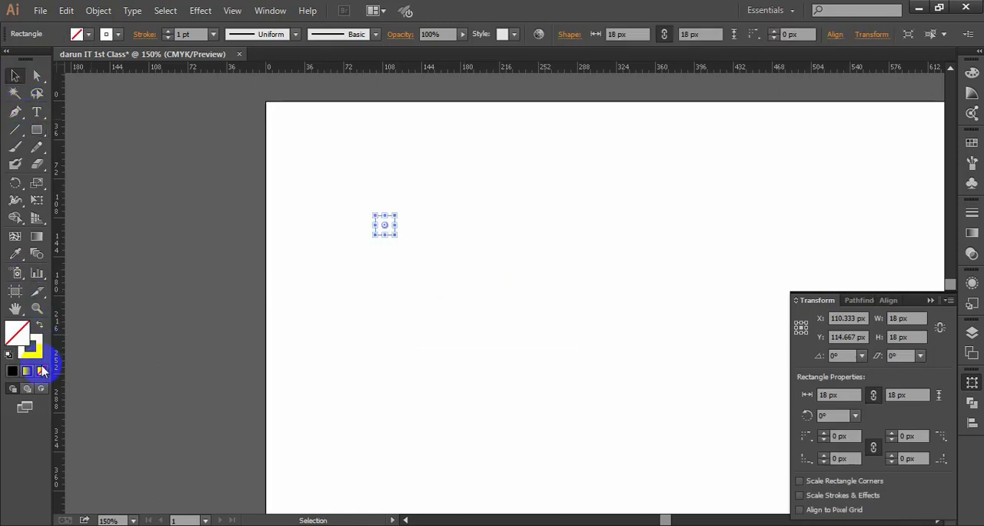
click(42, 328)
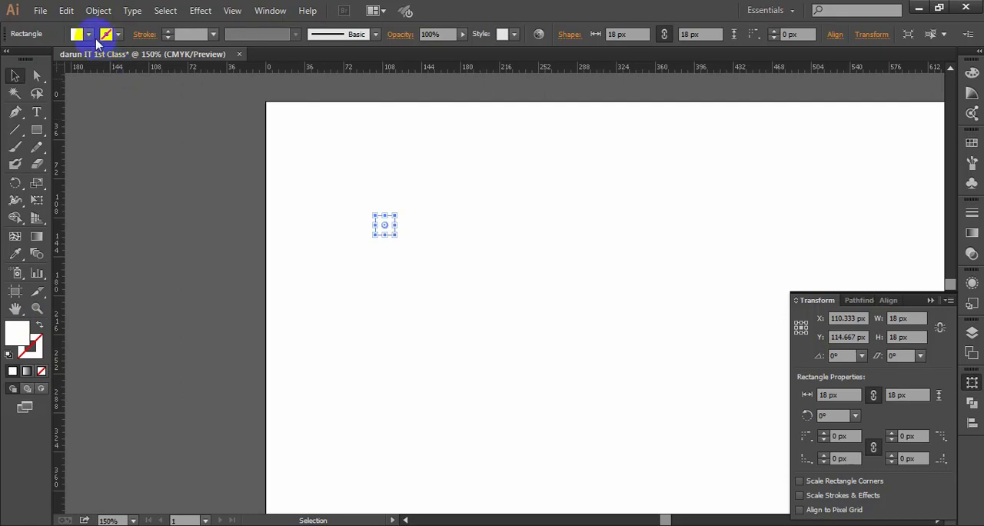
click(86, 34)
click(50, 60)
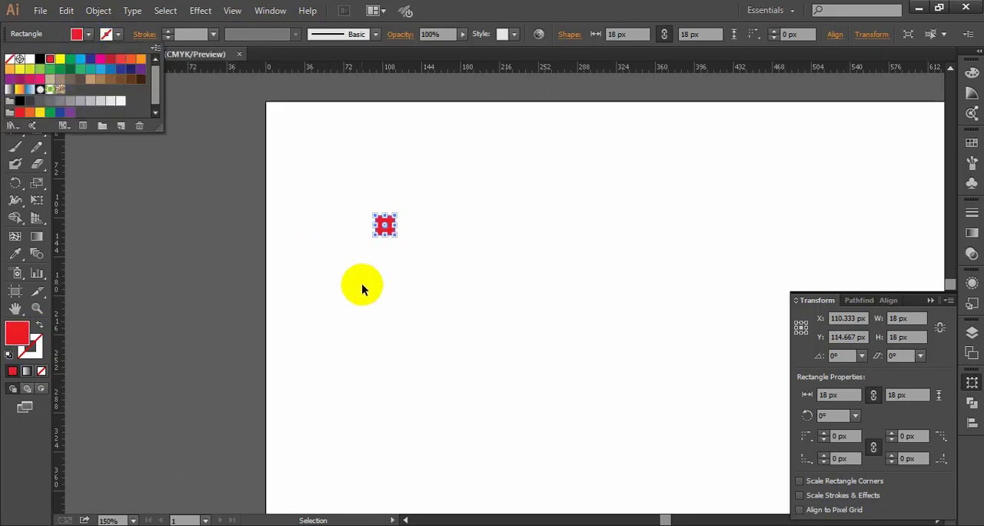
- Move the red square flush into the artboard's upper-left corner and check that it meets both edges
click(362, 283)
drag(385, 230, 343, 261)
click(357, 191)
scroll(288, 136, up, 2)
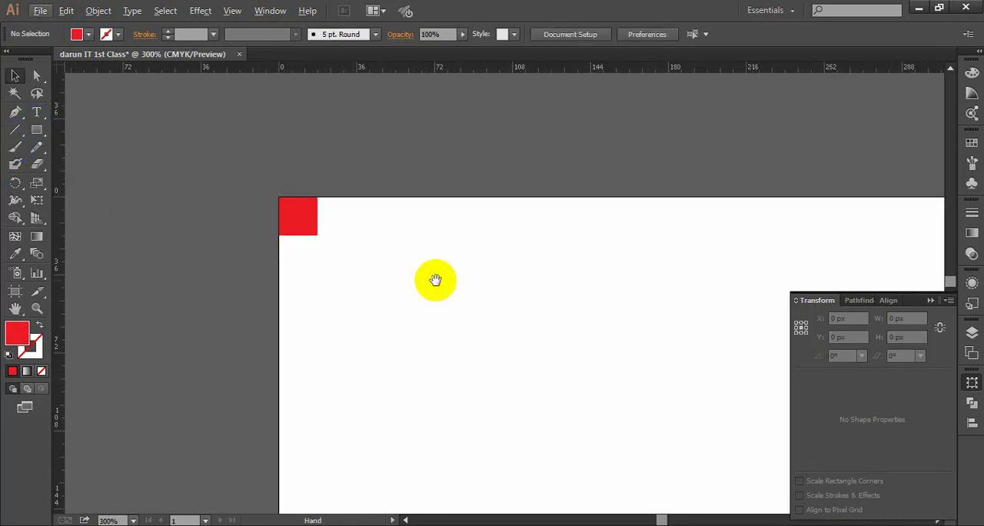
scroll(276, 223, up, 2)
drag(434, 279, 352, 253)
click(290, 187)
click(377, 272)
scroll(364, 272, down, 2)
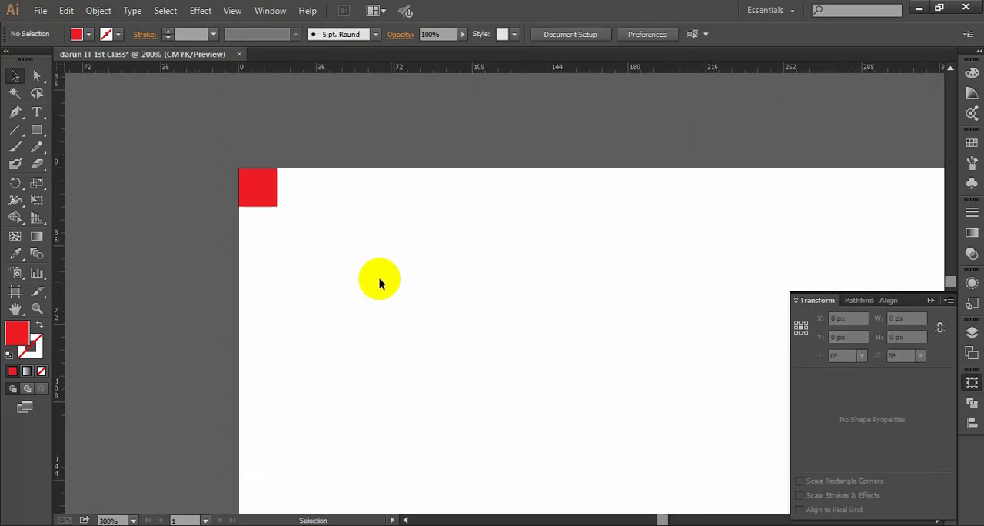
scroll(379, 277, down, 2)
drag(437, 325, 368, 237)
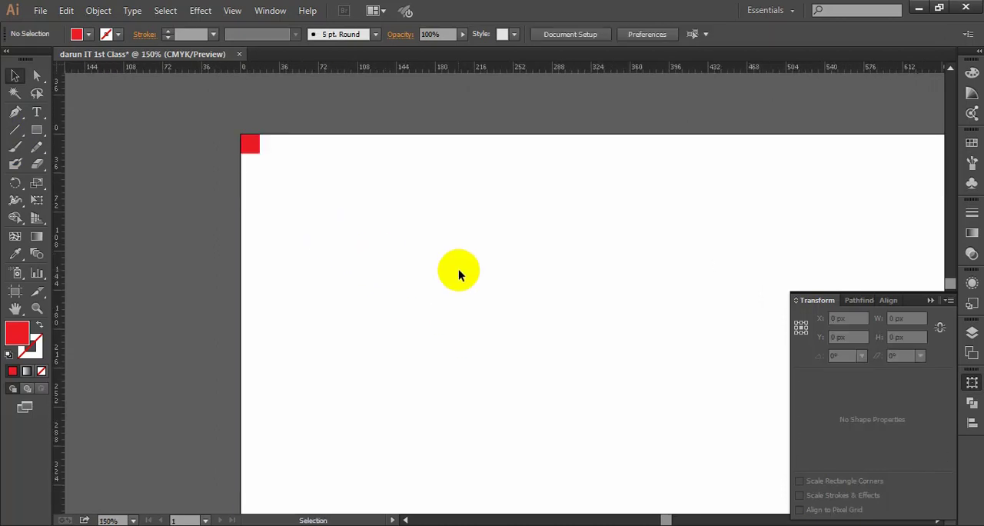
- Collapse the Transform panel and dismiss the screen-presenting notification to clear the artboard area
click(932, 300)
scroll(545, 280, down, 2)
drag(621, 322, 621, 317)
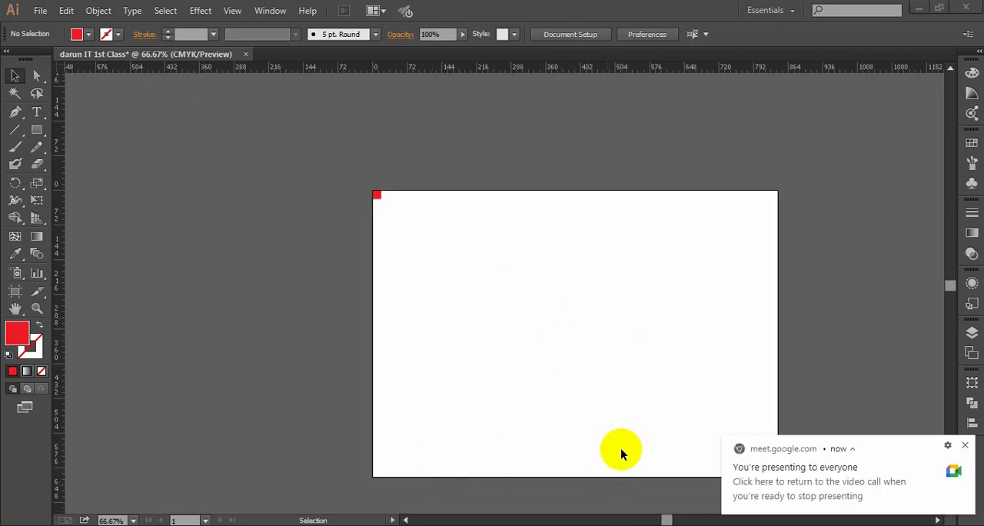
click(964, 444)
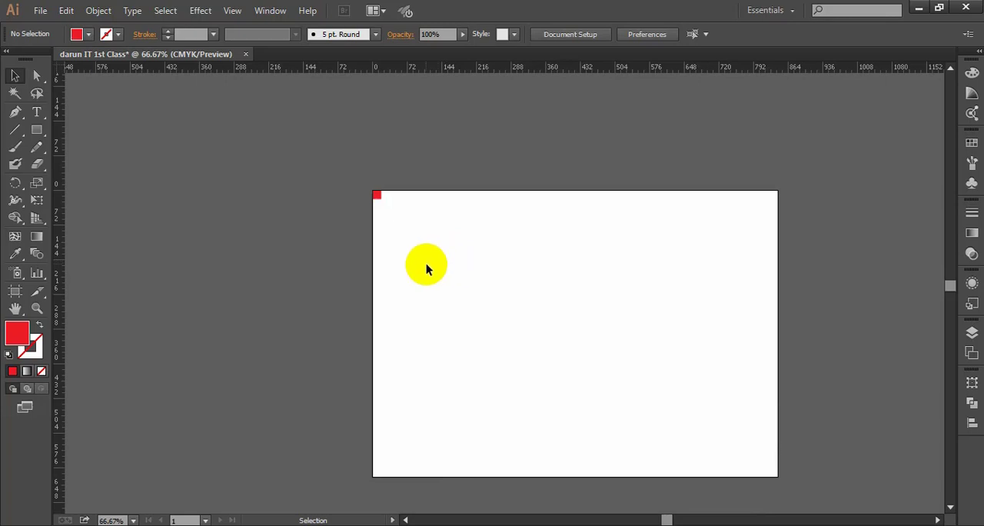
- Examine the red square in the artboard's upper-left corner, comparing its size and placement with the whole page
scroll(378, 207, up, 2)
drag(455, 227, 431, 222)
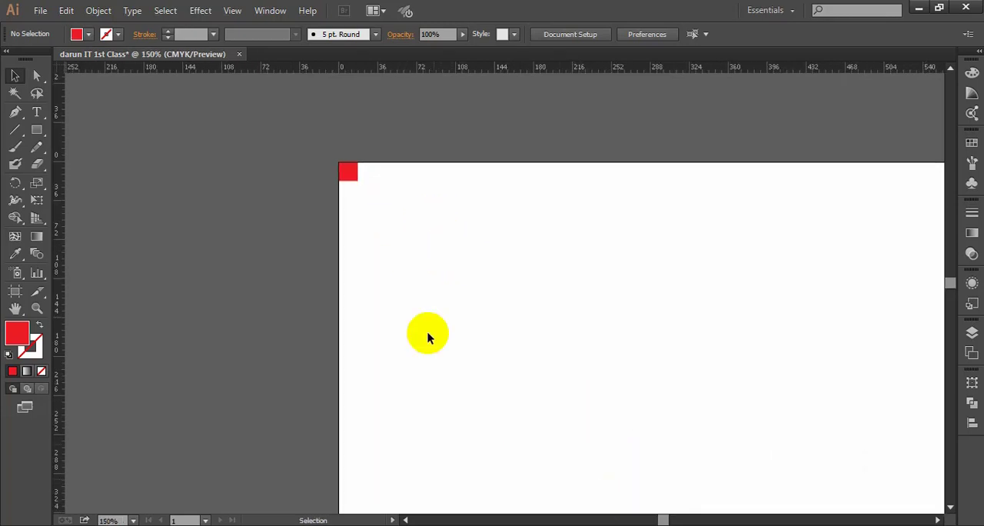
scroll(375, 246, down, 1)
drag(551, 300, 519, 292)
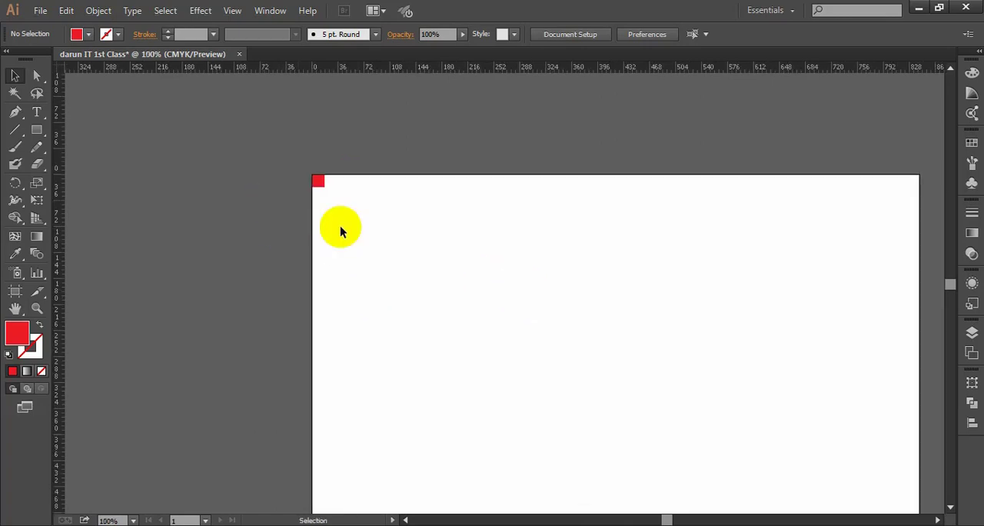
scroll(323, 207, up, 3)
scroll(315, 196, up, 1)
drag(373, 197, 364, 205)
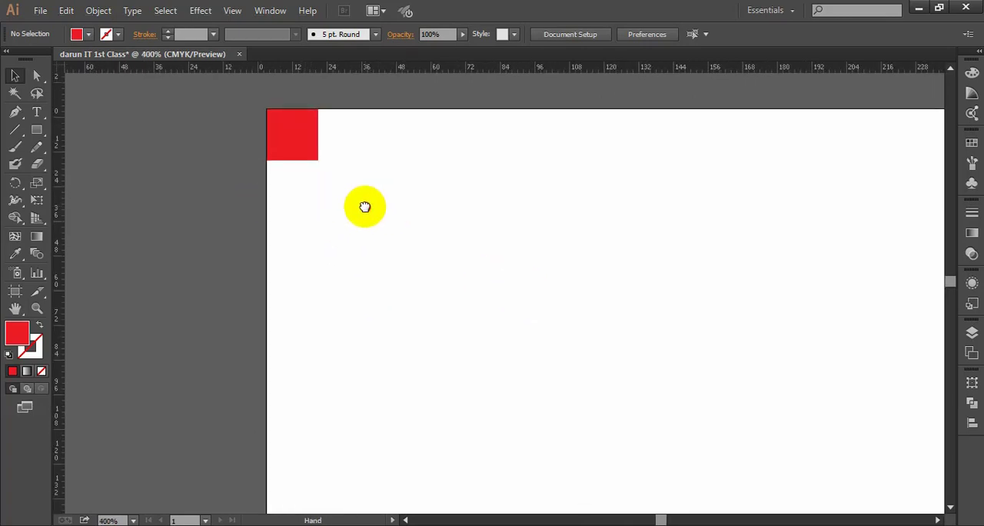
scroll(360, 206, down, 1)
drag(440, 240, 425, 237)
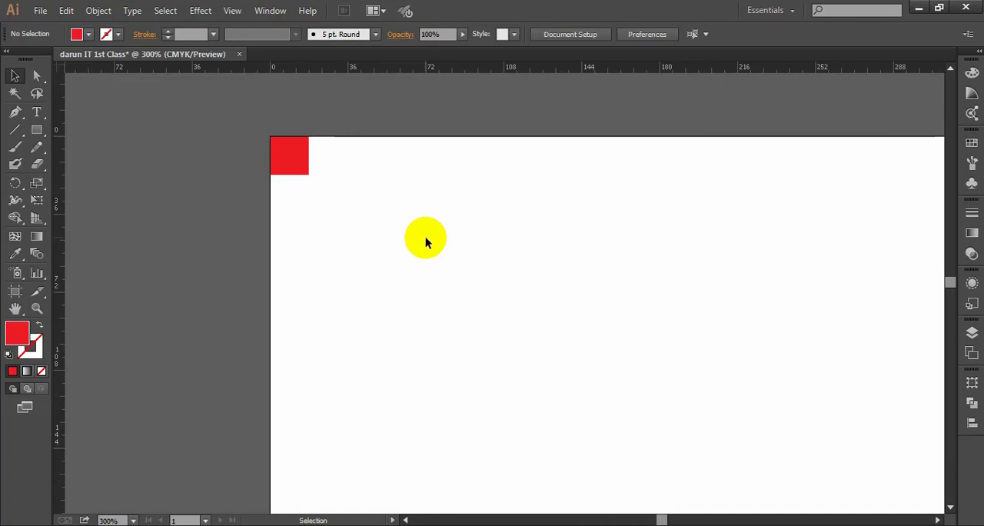
click(16, 79)
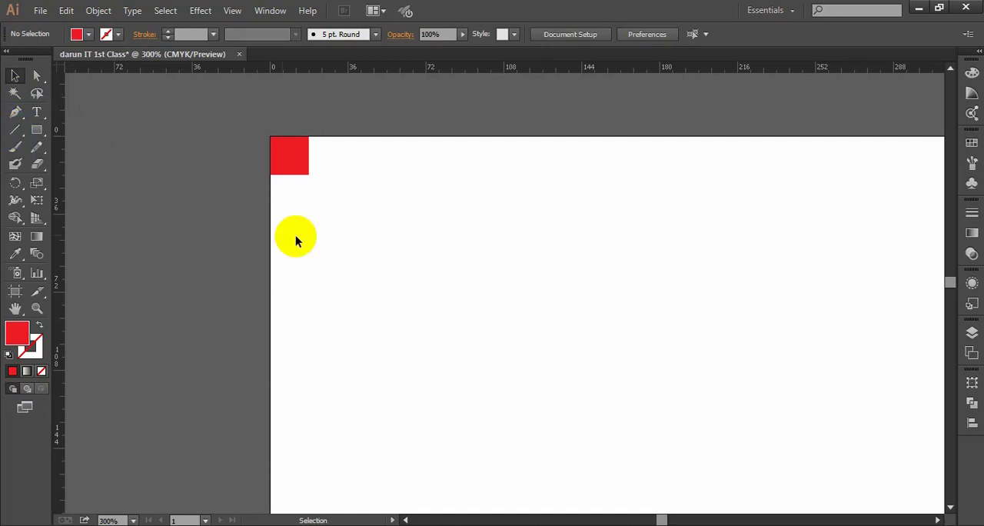
drag(218, 103, 218, 103)
click(393, 256)
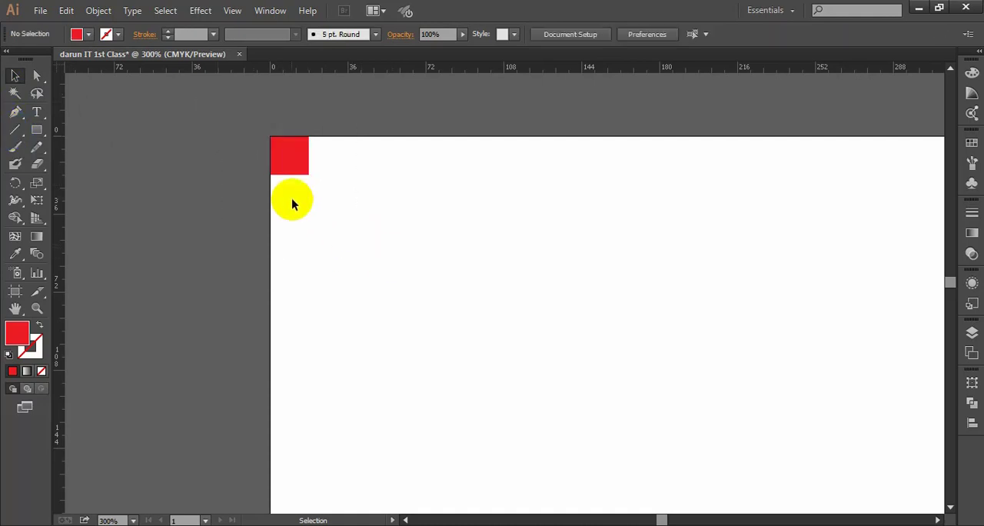
scroll(329, 202, down, 2)
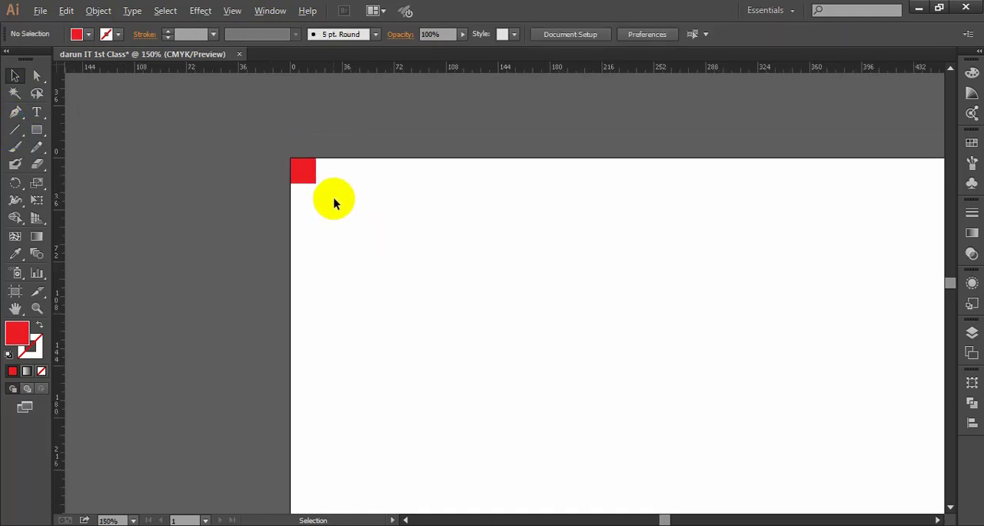
drag(532, 350, 490, 321)
scroll(454, 304, down, 2)
drag(558, 337, 441, 241)
scroll(263, 172, up, 2)
drag(290, 157, 303, 226)
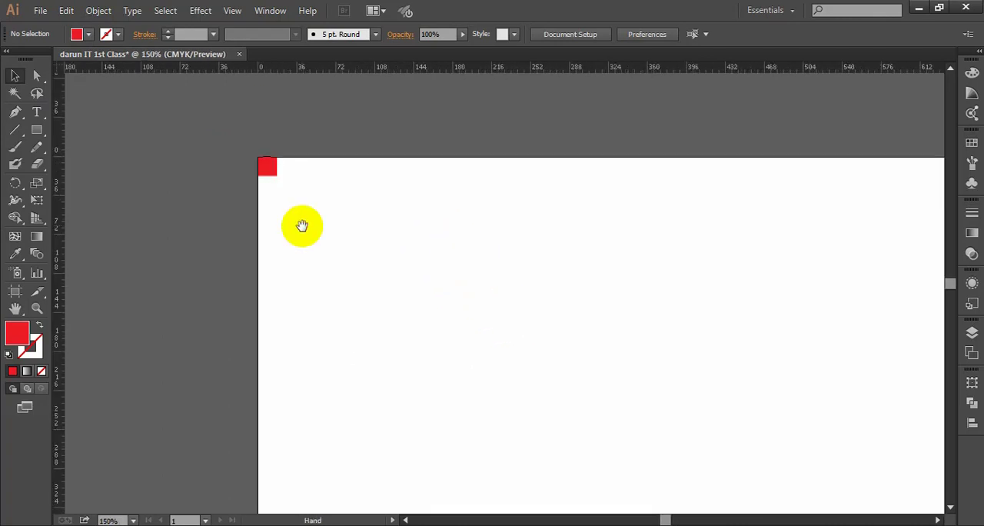
drag(358, 250, 231, 133)
click(356, 264)
scroll(290, 223, up, 2)
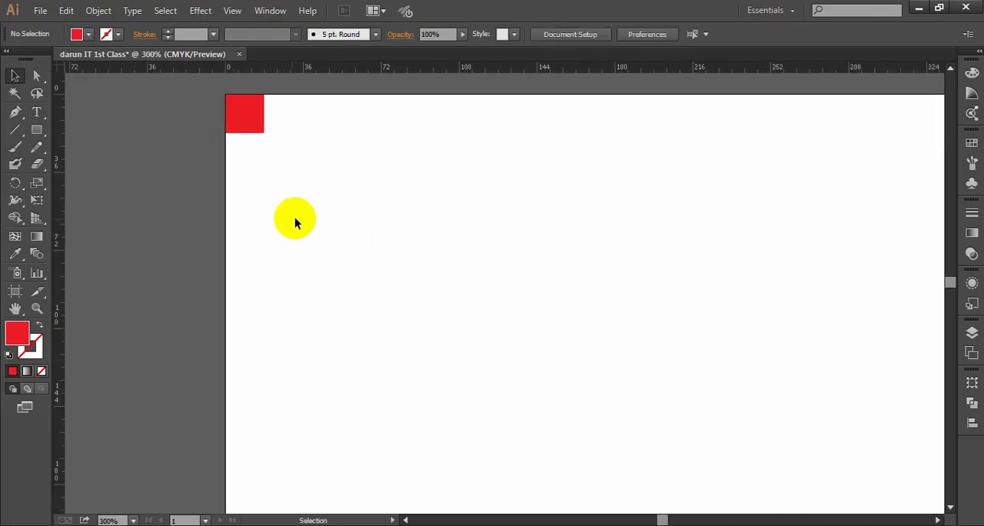
scroll(294, 220, up, 1)
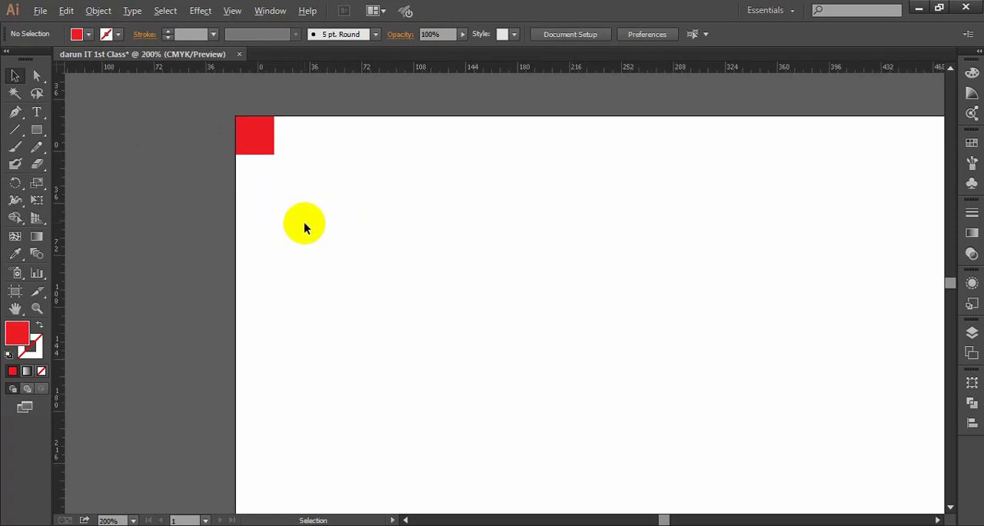
scroll(303, 221, down, 2)
scroll(254, 204, up, 1)
scroll(254, 205, up, 1)
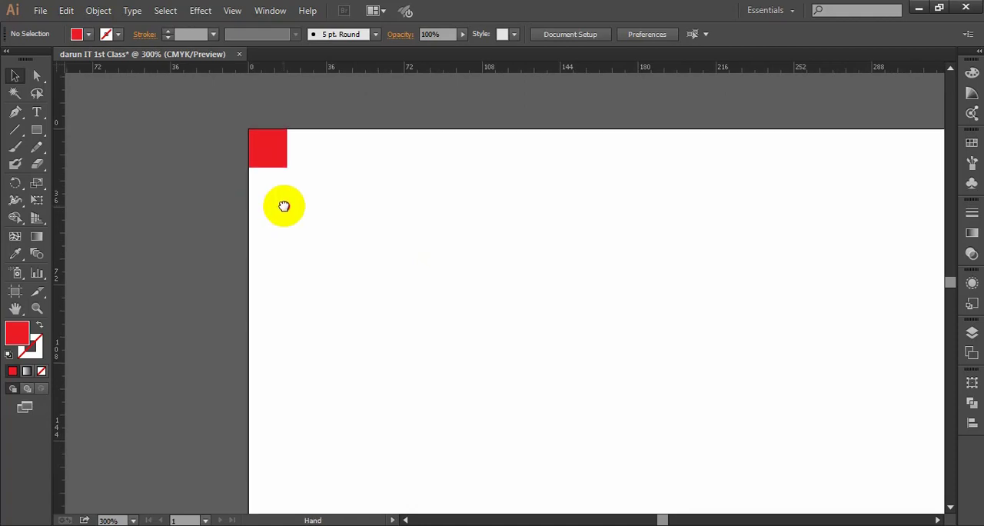
scroll(296, 219, up, 2)
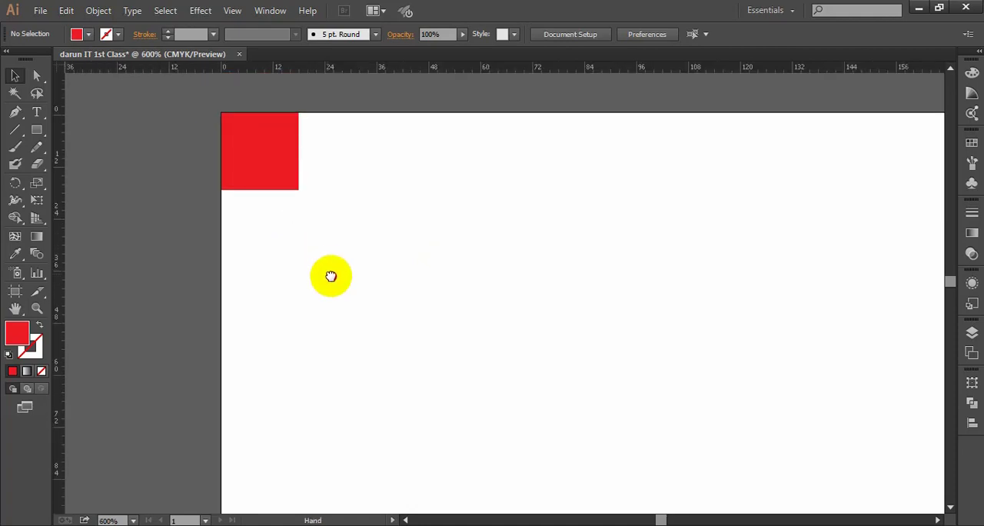
drag(332, 236, 347, 220)
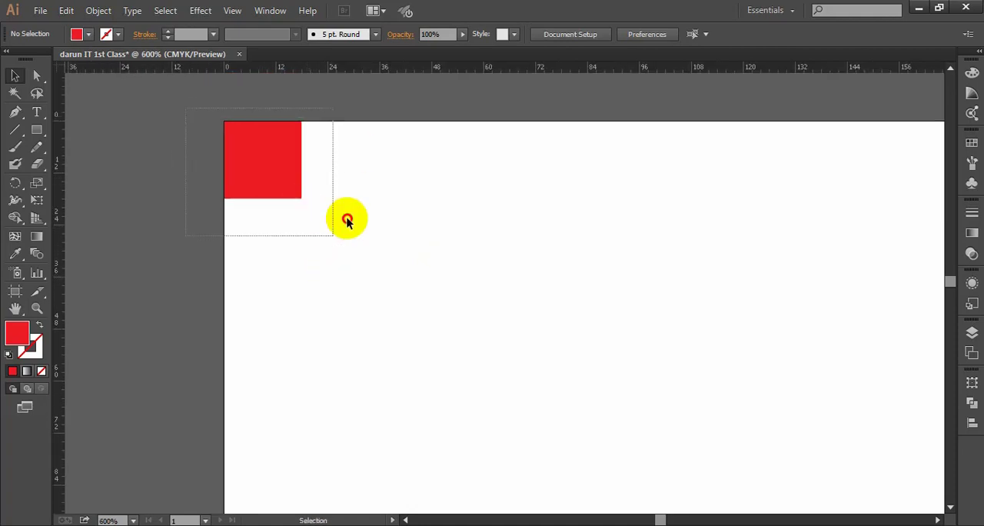
- Add a vertical guide at the red square's right edge and align it exactly to that edge
drag(57, 214, 299, 280)
click(327, 249)
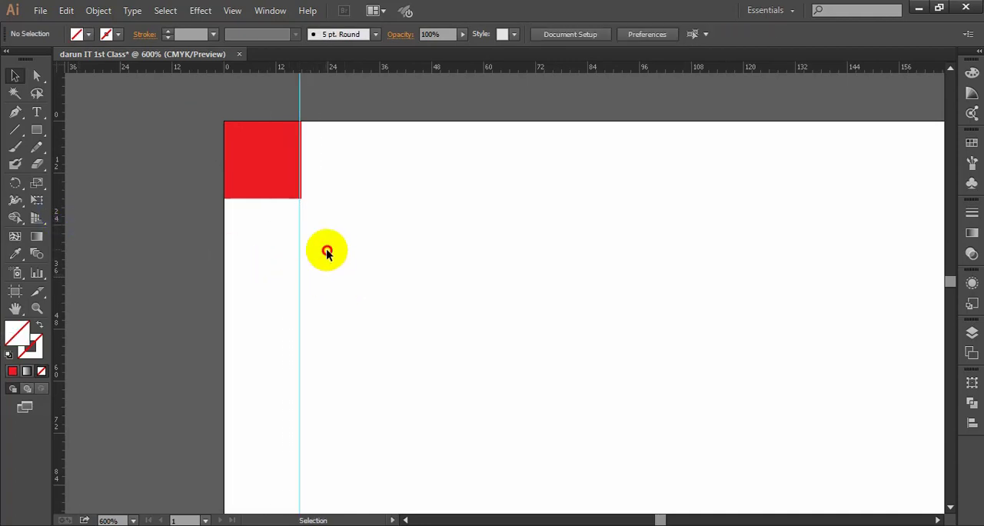
click(257, 167)
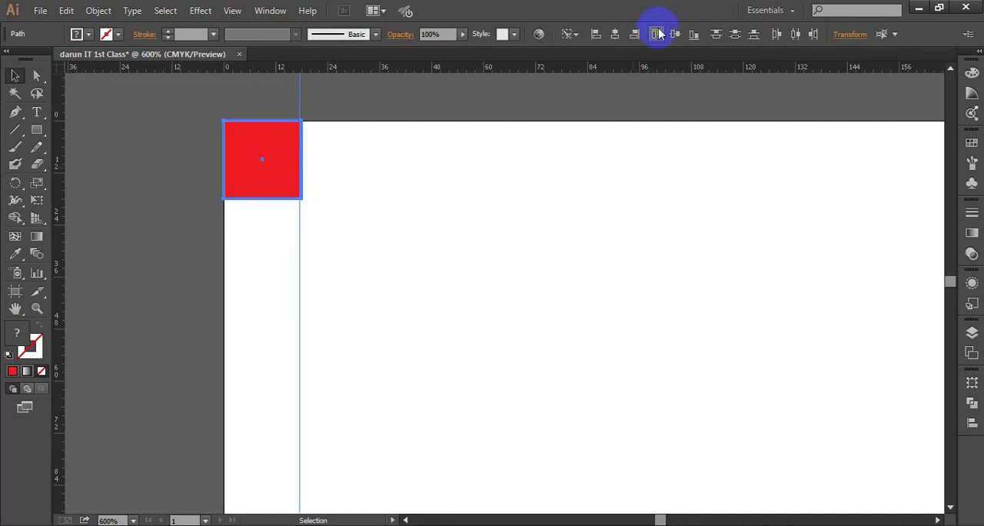
click(313, 204)
- Add horizontal guides on the square's top and bottom edges, aligning the lower one exactly, and a vertical guide on its left edge
drag(336, 65, 351, 198)
click(328, 224)
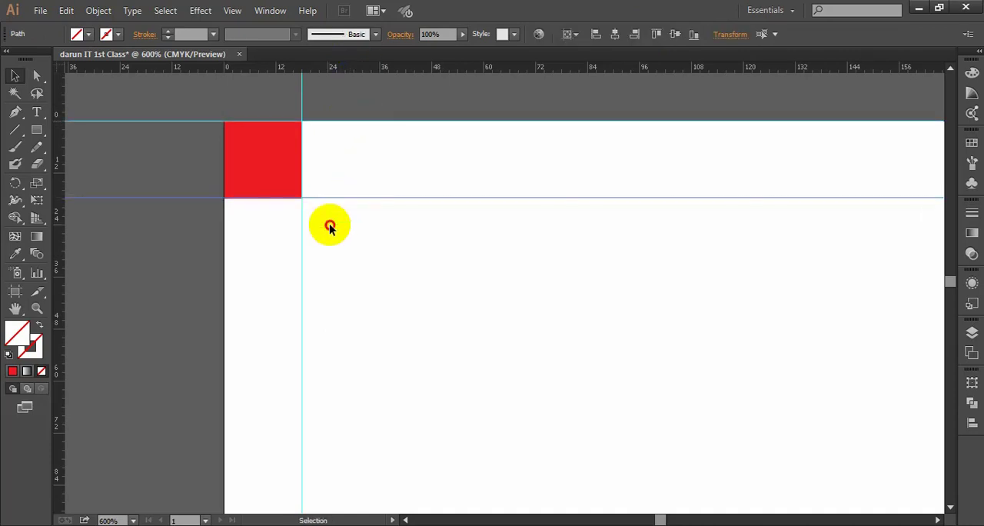
click(278, 168)
drag(272, 240, 239, 158)
click(266, 171)
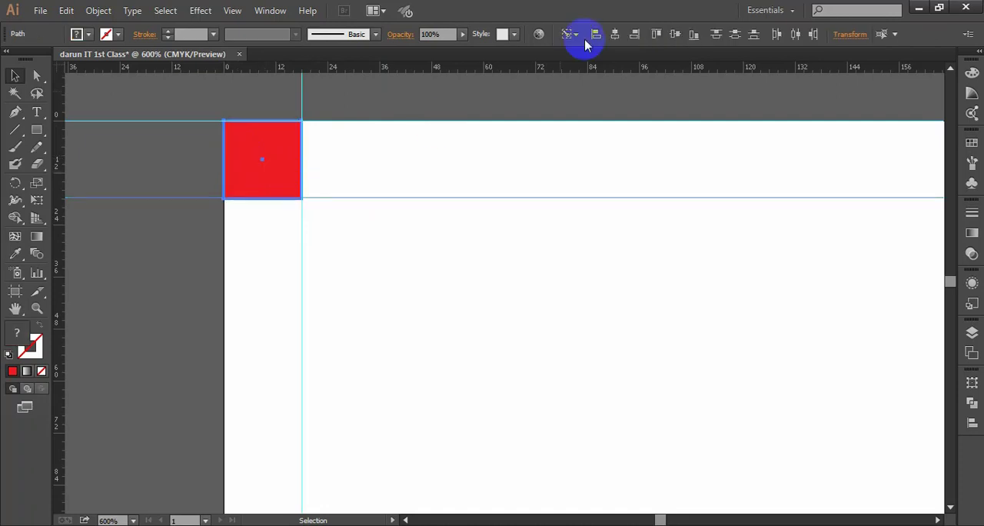
click(694, 34)
click(297, 240)
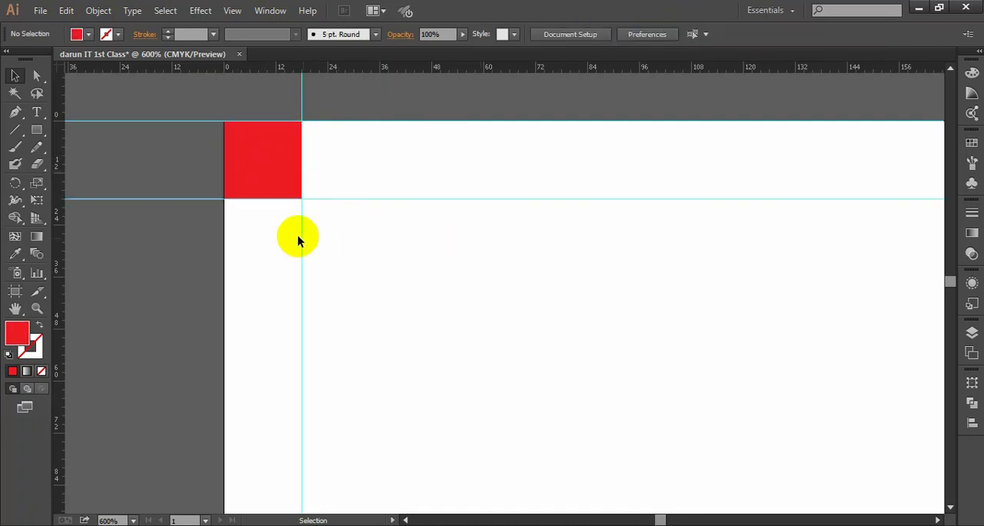
drag(57, 248, 224, 280)
click(364, 281)
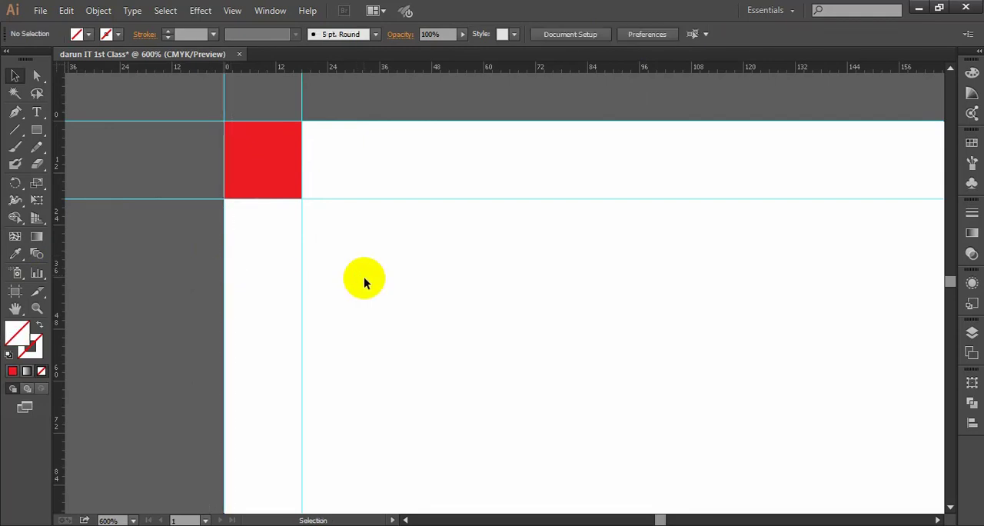
- Examine how the guides around the red square run across the whole artboard
scroll(298, 277, down, 3)
drag(528, 378, 417, 226)
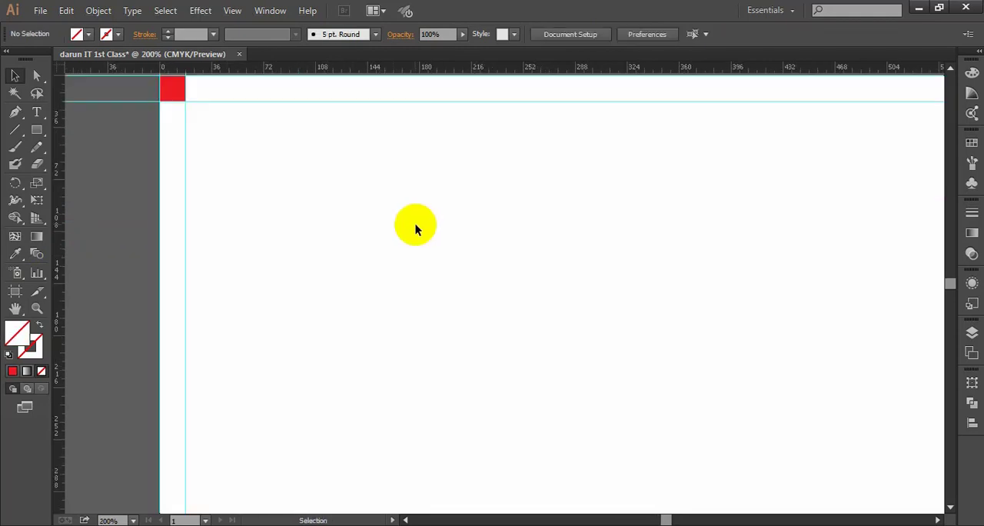
scroll(415, 224, down, 2)
drag(552, 312, 522, 256)
scroll(509, 254, down, 2)
drag(593, 327, 559, 295)
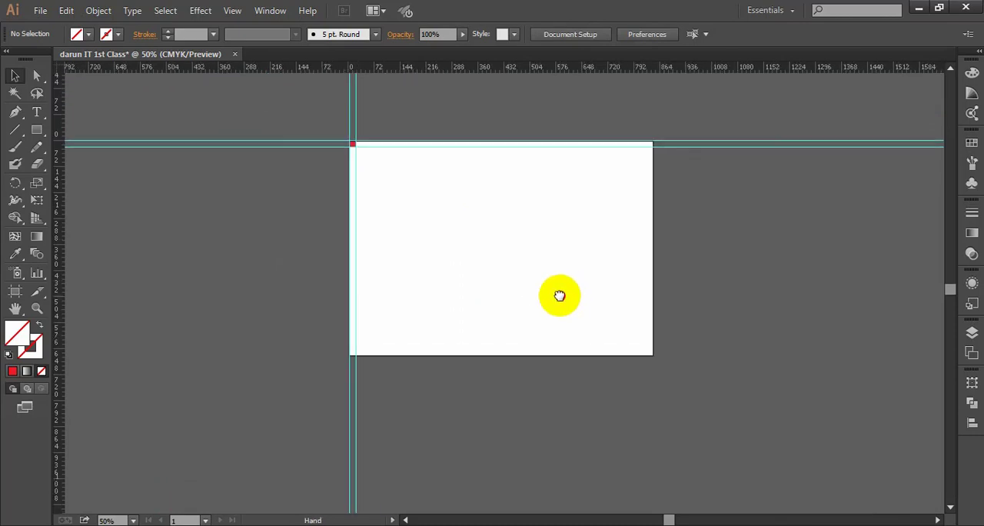
scroll(356, 147, up, 3)
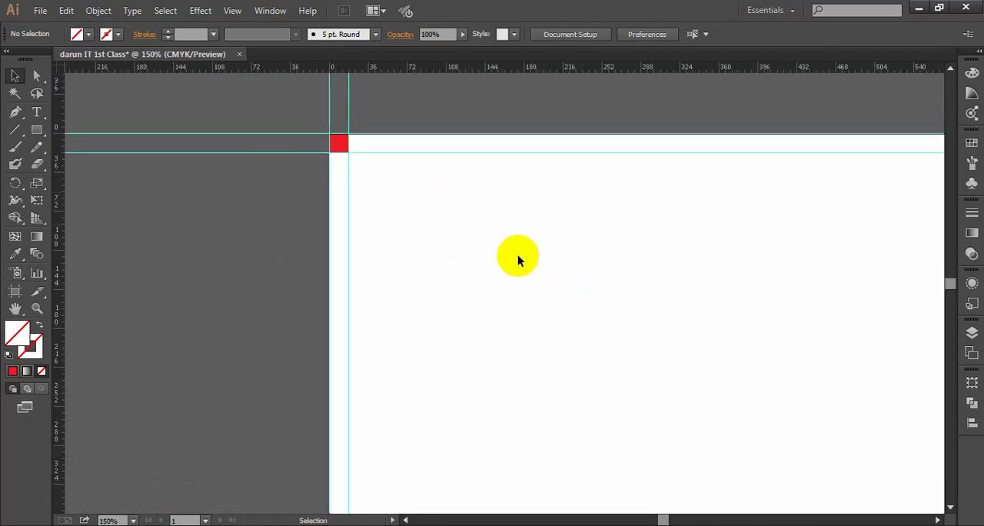
drag(517, 257, 420, 203)
scroll(506, 239, down, 1)
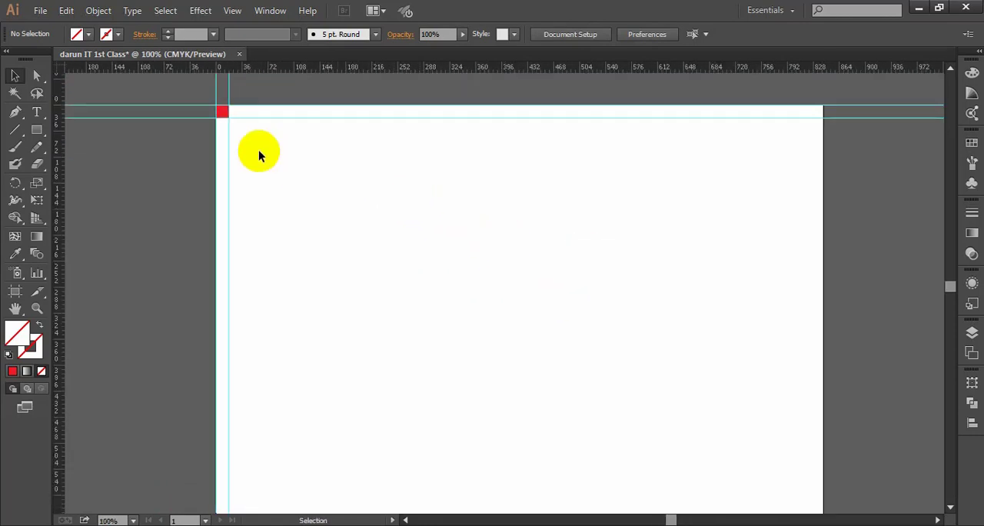
- Move the red square to the artboard's lower-right corner, flush with both edges, and check its placement closely
drag(226, 112, 718, 408)
scroll(669, 345, down, 3)
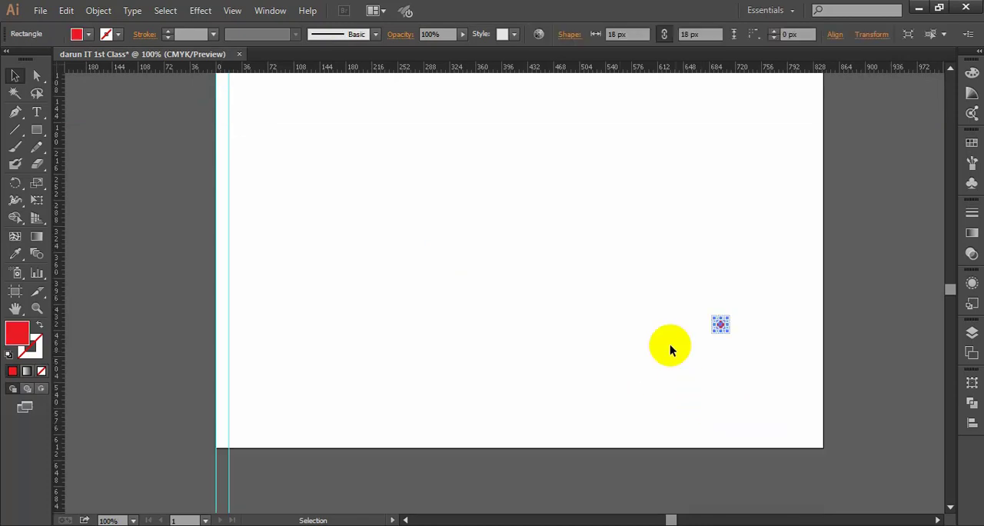
drag(797, 378, 628, 263)
click(606, 279)
scroll(605, 279, up, 2)
drag(508, 146, 696, 386)
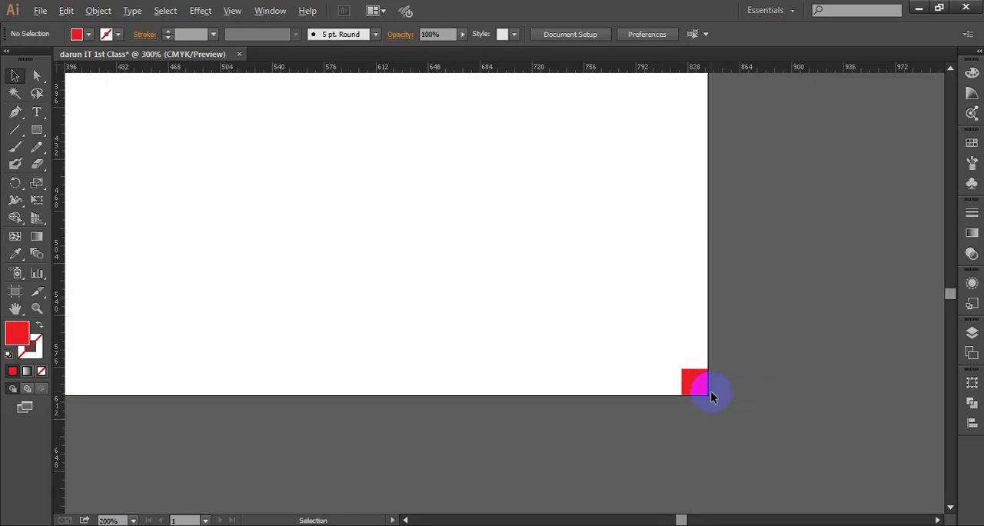
scroll(709, 392, up, 4)
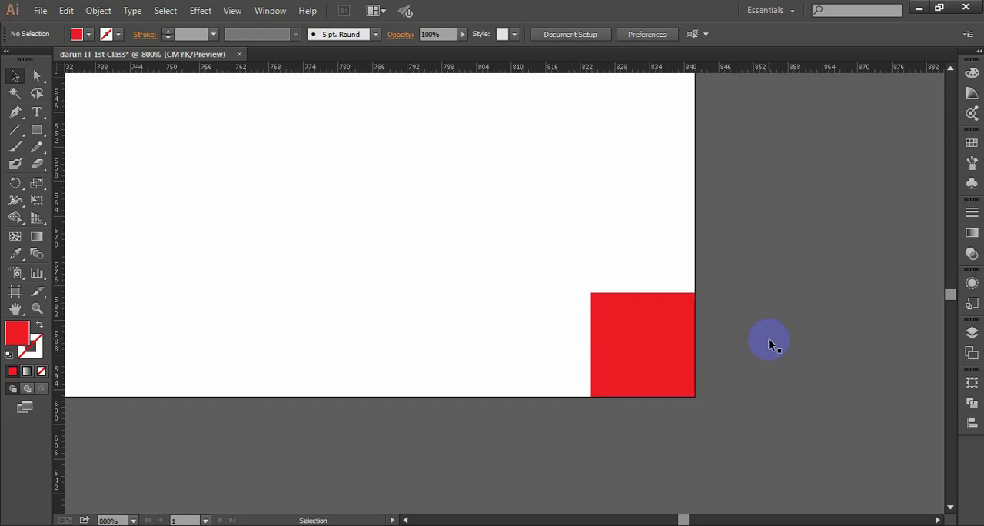
- Add vertical guides exactly on the red square's left and right edges, deleting the misplaced one just outside the artboard
drag(61, 307, 593, 388)
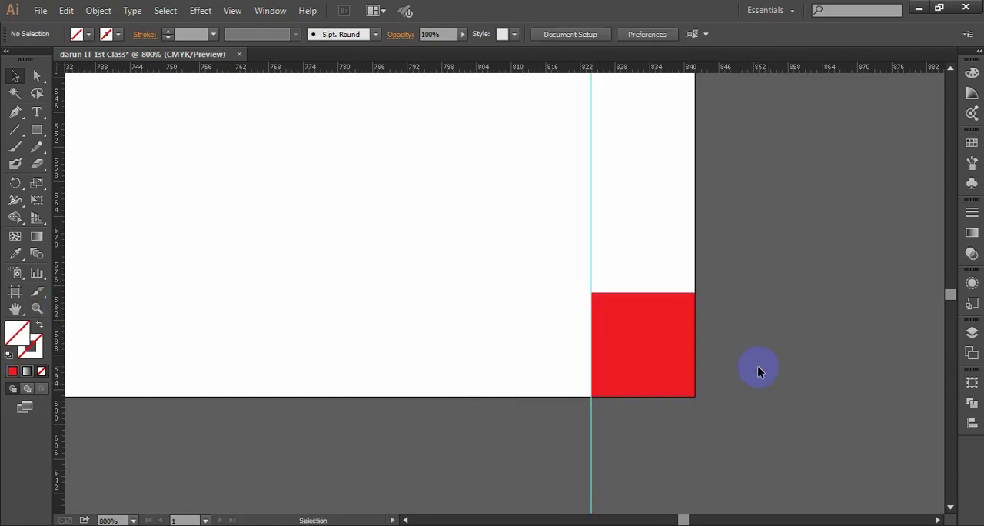
scroll(769, 366, right, 1)
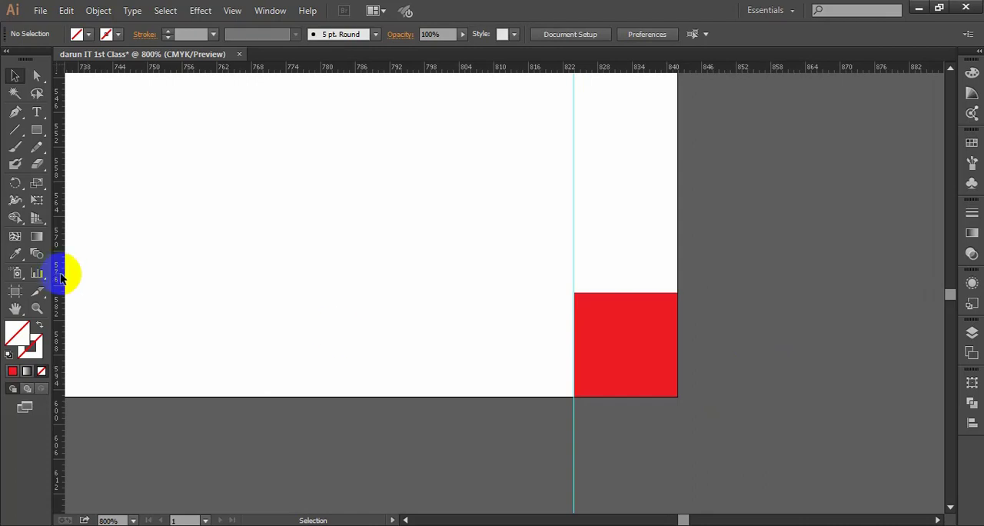
drag(61, 278, 680, 353)
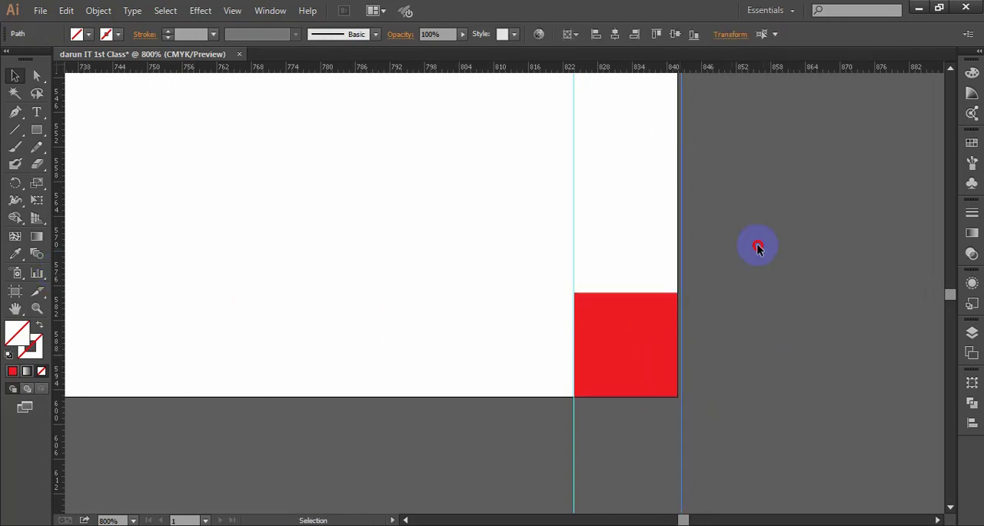
key(Delete)
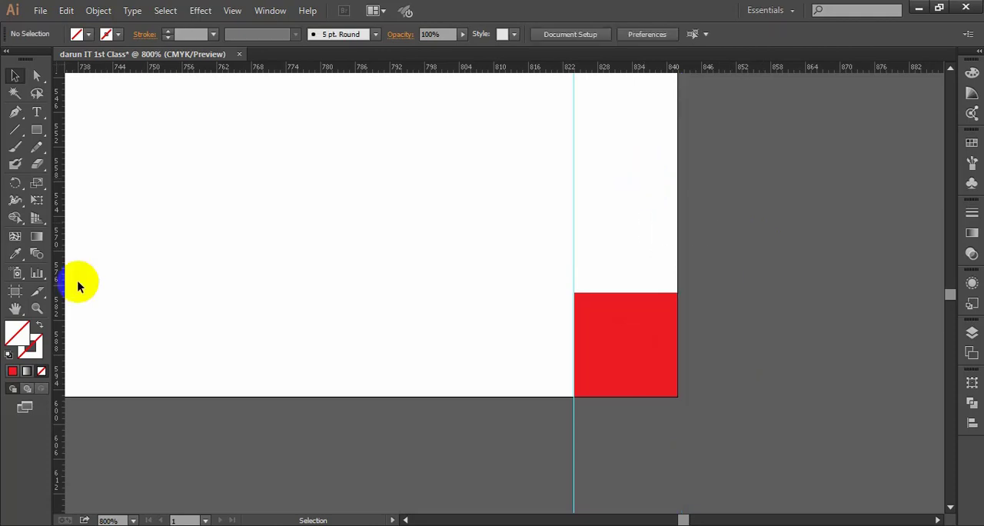
drag(62, 283, 677, 355)
click(773, 339)
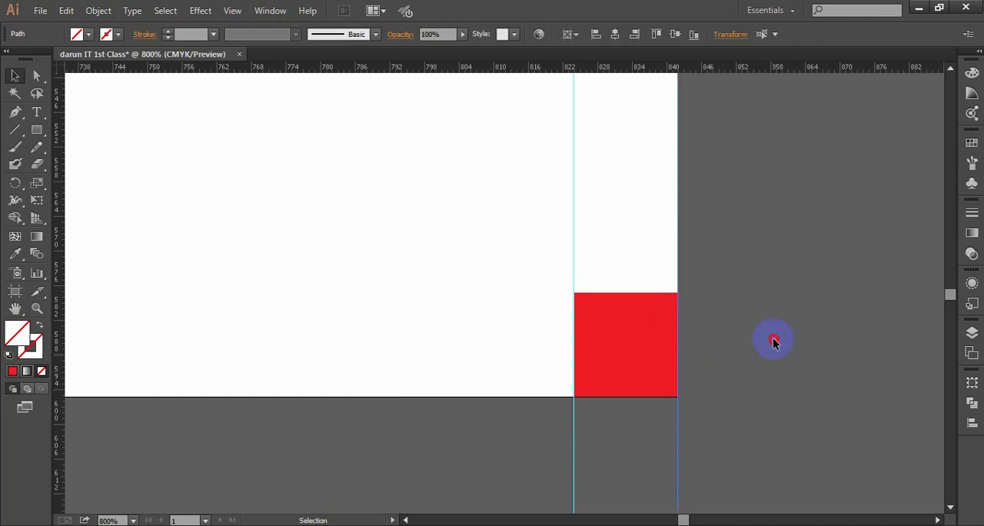
- Add horizontal guides on the red square's top and bottom edges at the artboard's lower-right corner
drag(617, 66, 660, 293)
click(644, 115)
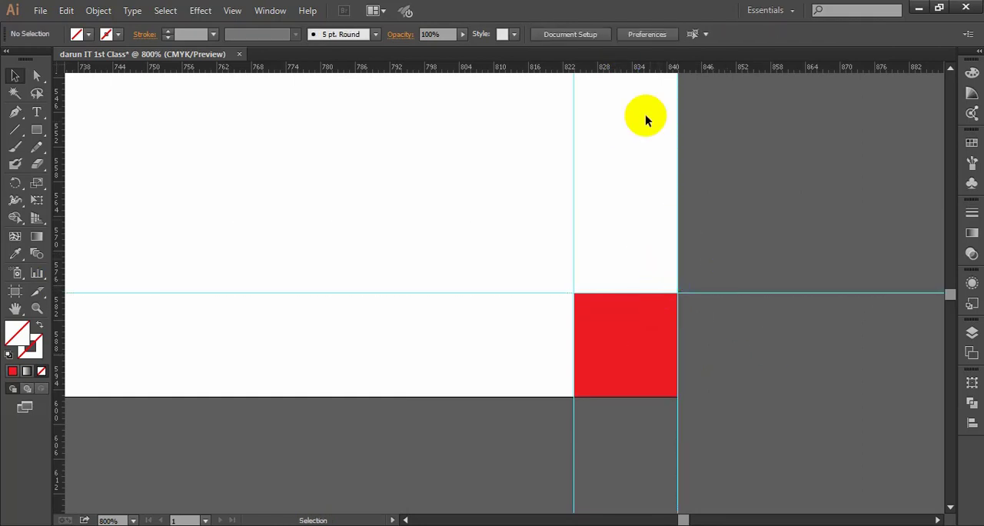
drag(621, 68, 624, 397)
click(639, 422)
click(623, 418)
- Delete the red square from the artboard's lower-right corner, leaving only the margin guides
scroll(502, 400, down, 3)
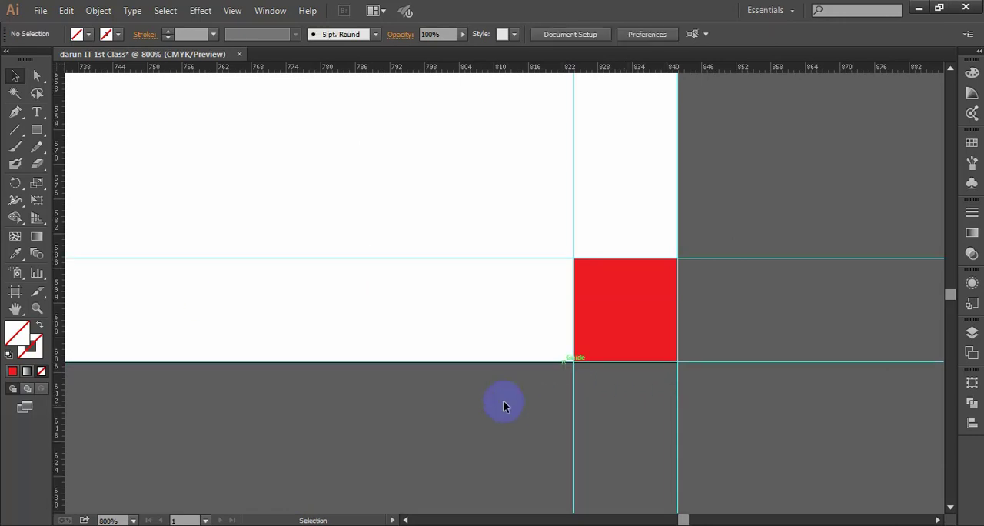
alt+scroll(523, 330, down, 1)
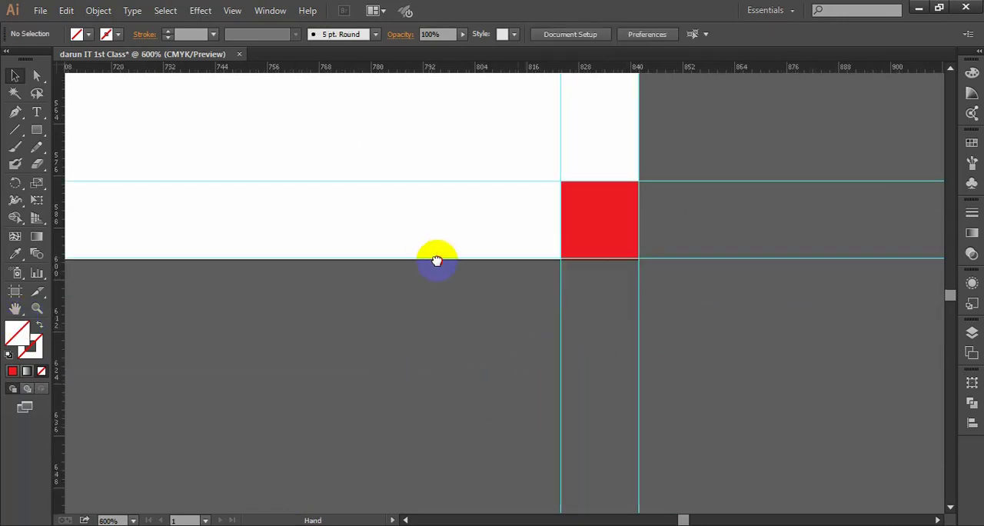
drag(437, 254, 511, 320)
alt+scroll(494, 310, down, 2)
drag(341, 275, 442, 299)
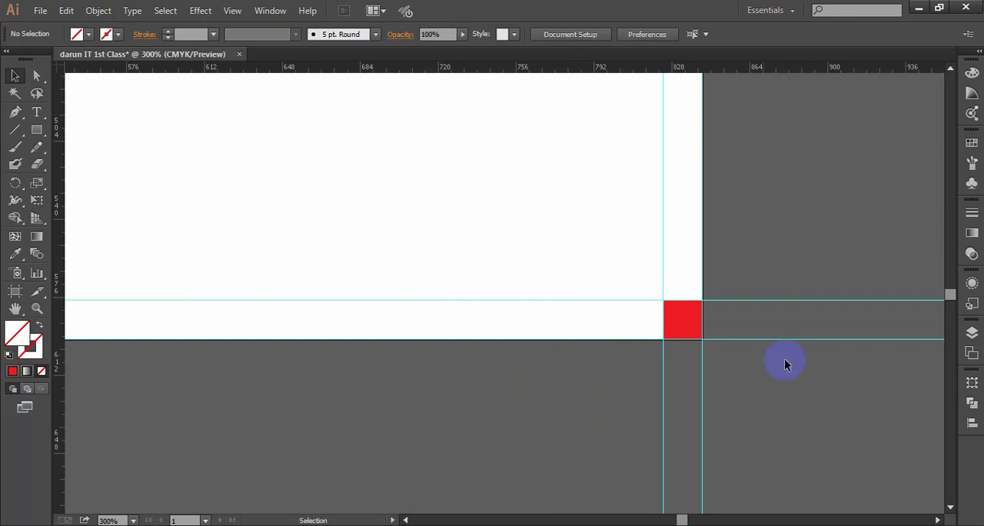
click(688, 331)
key(Delete)
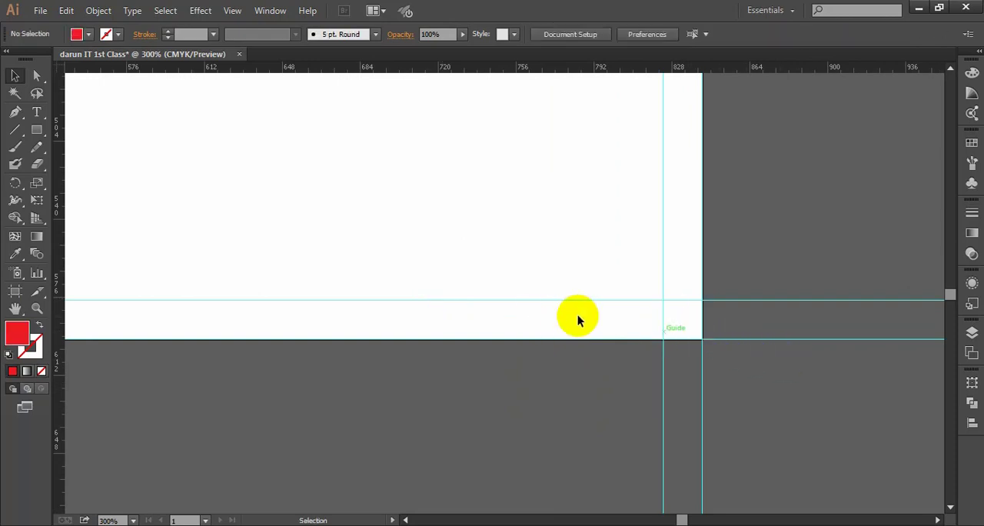
alt+scroll(569, 318, down, 6)
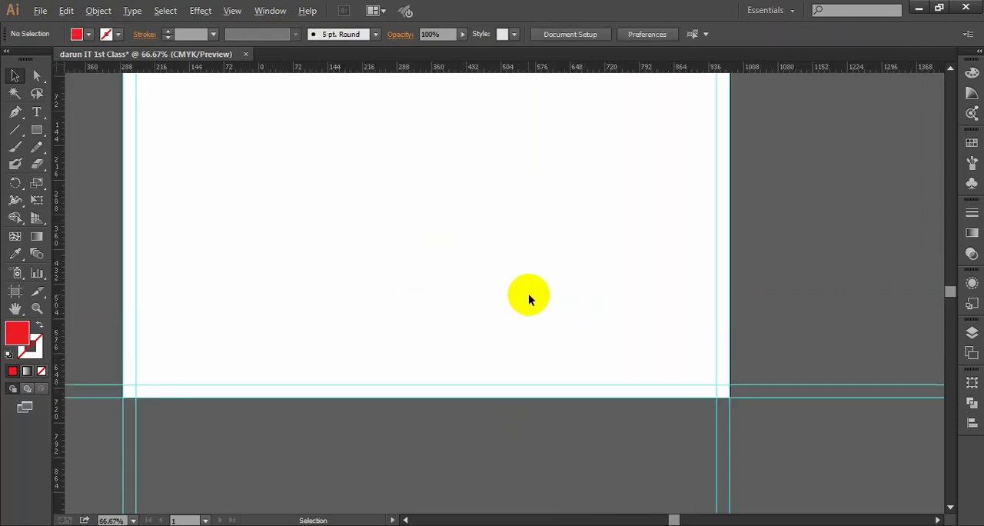
alt+scroll(587, 271, up, 1)
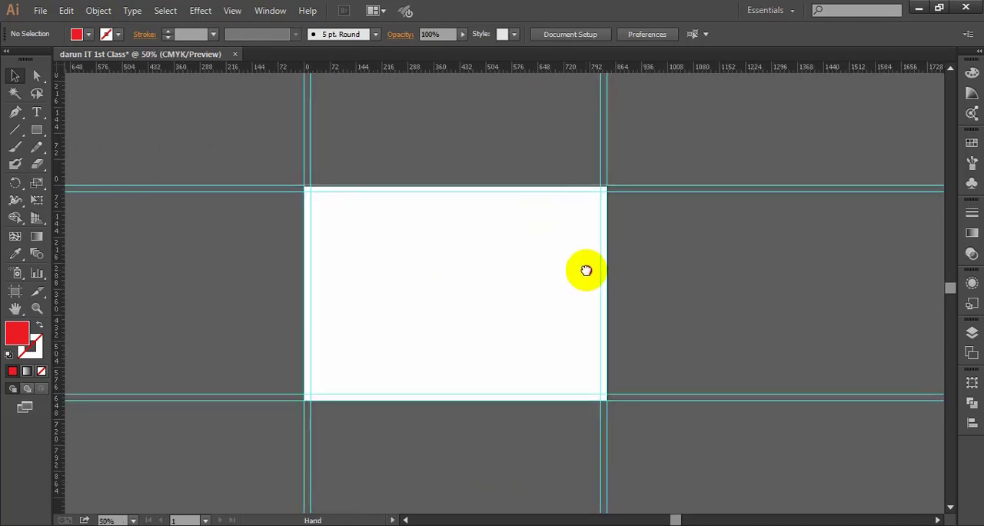
click(970, 333)
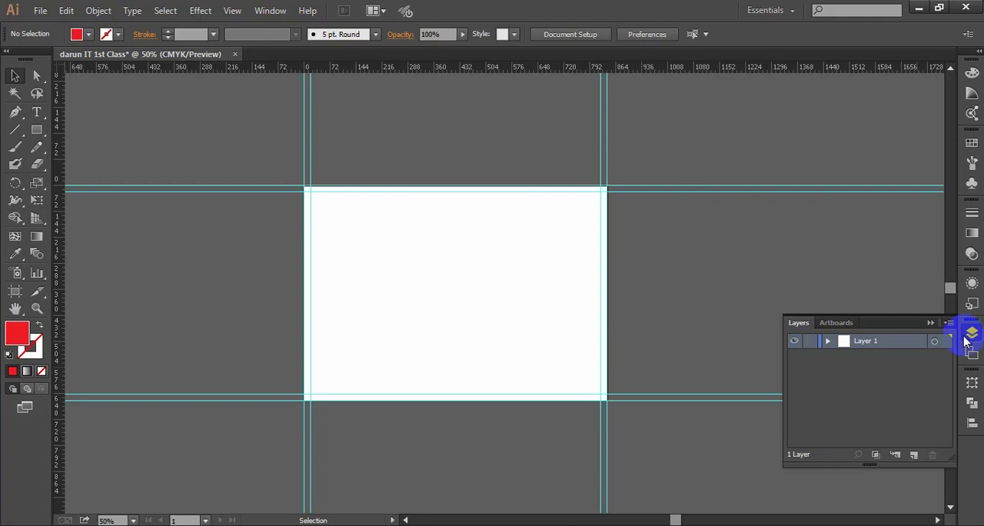
click(935, 343)
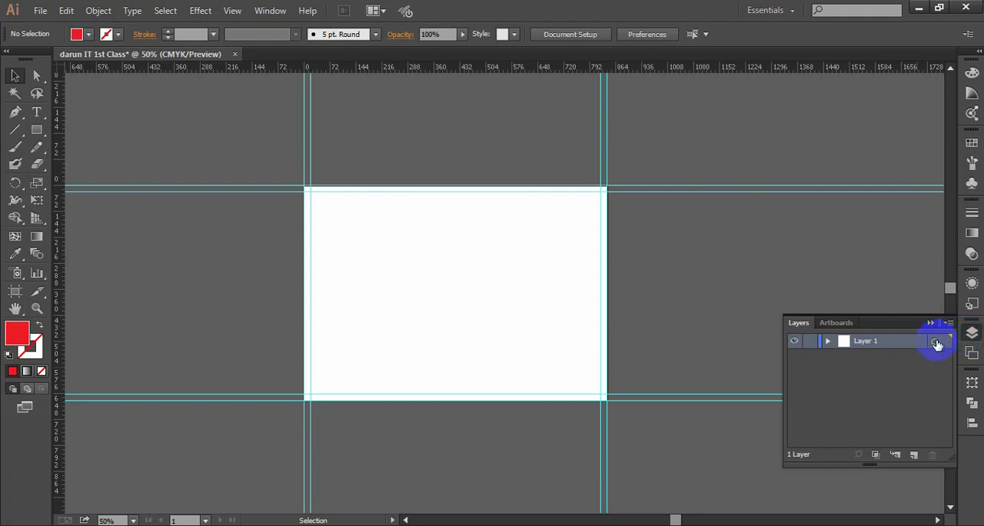
click(929, 324)
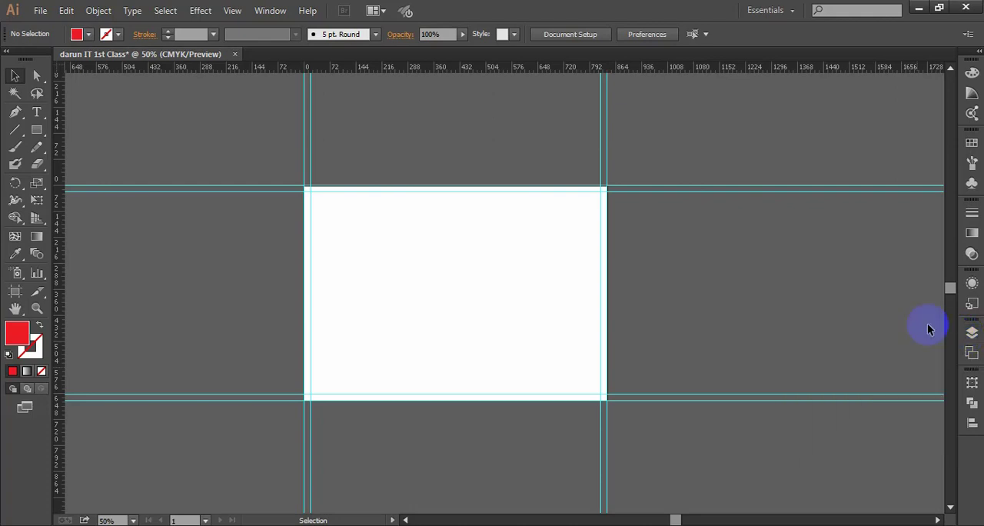
- Examine the margin guides along all four edges of the artboard
scroll(376, 249, up, 1)
drag(510, 301, 488, 251)
scroll(489, 252, down, 2)
drag(564, 270, 548, 270)
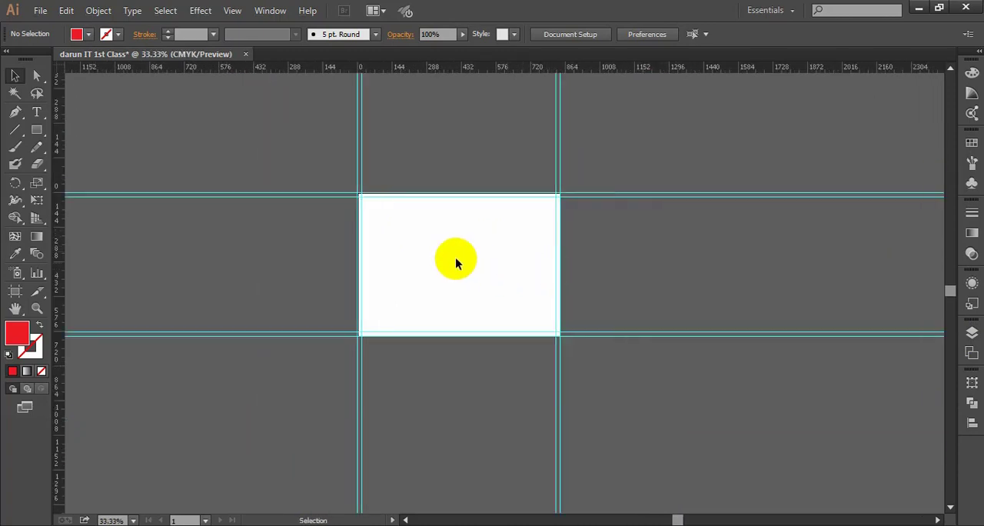
scroll(456, 259, up, 2)
scroll(436, 256, down, 1)
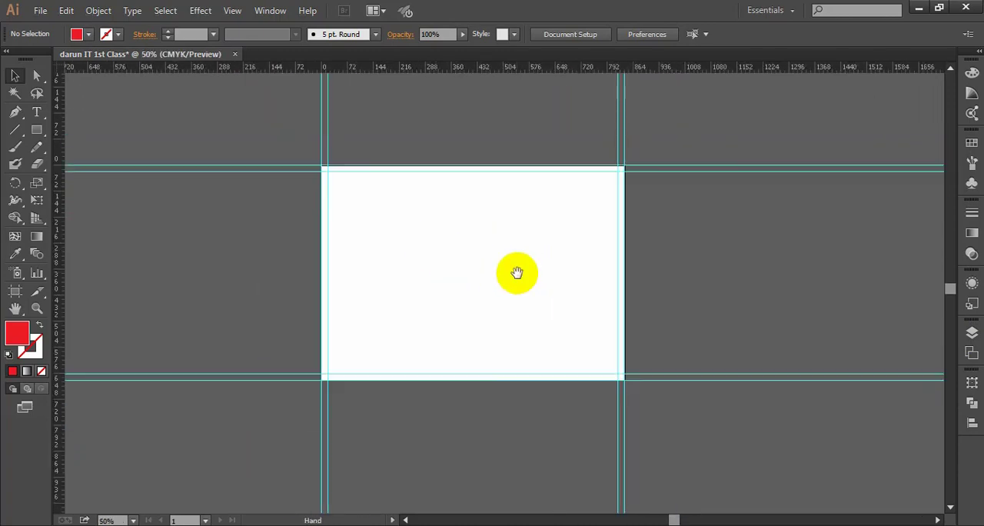
drag(516, 269, 492, 269)
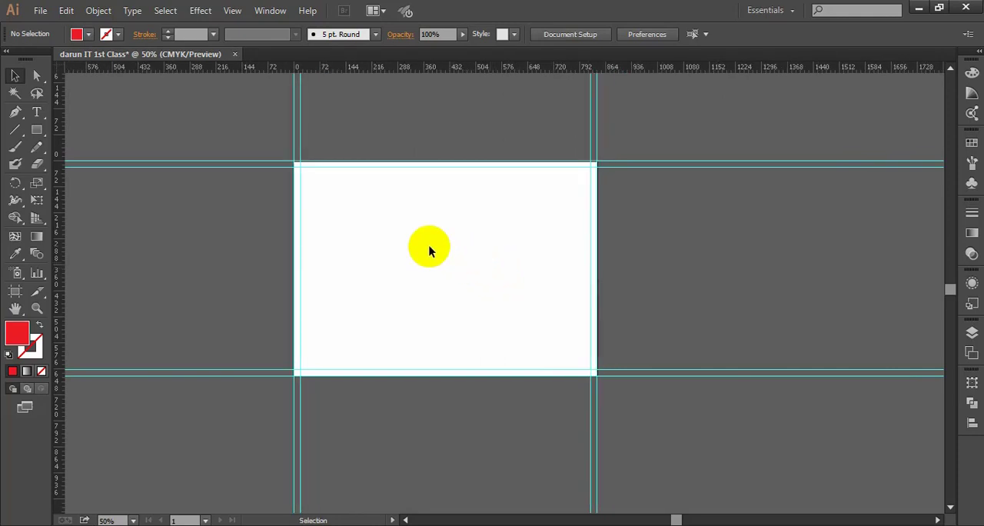
scroll(416, 245, down, 2)
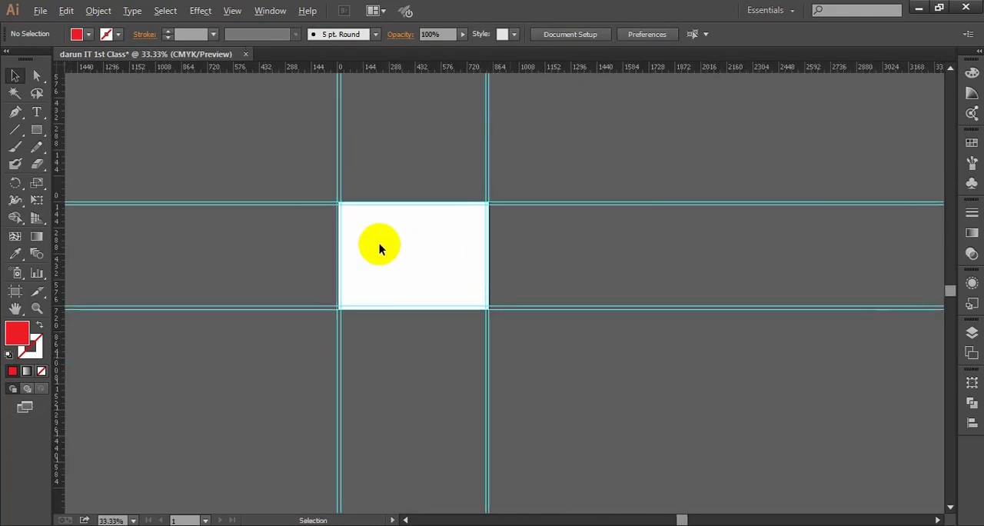
scroll(380, 244, up, 3)
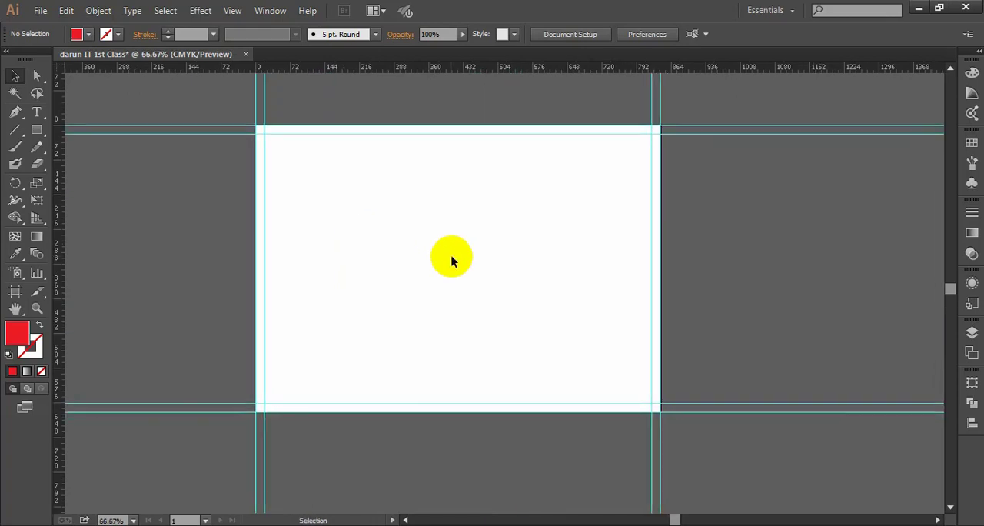
scroll(451, 258, up, 1)
scroll(451, 257, down, 2)
key(space)
drag(524, 267, 513, 282)
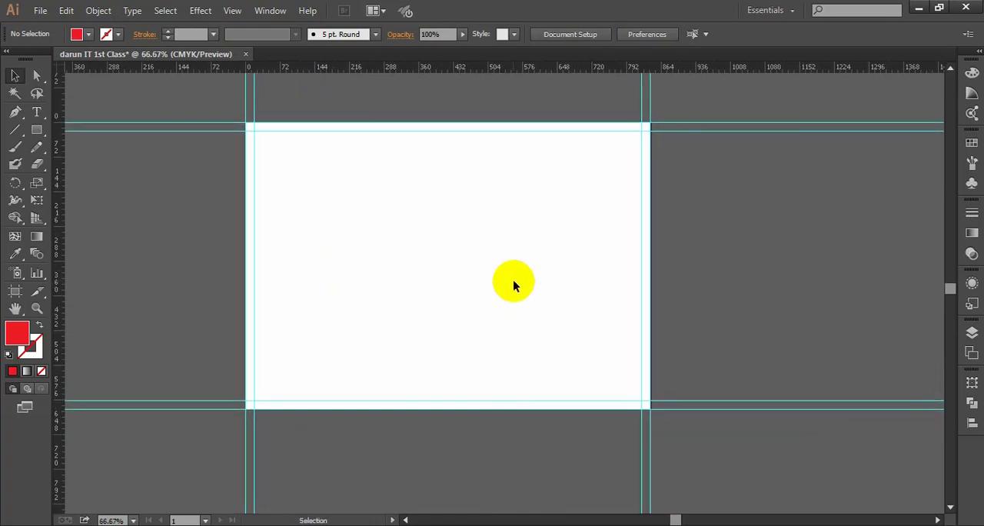
scroll(514, 283, up, 2)
scroll(511, 286, down, 1)
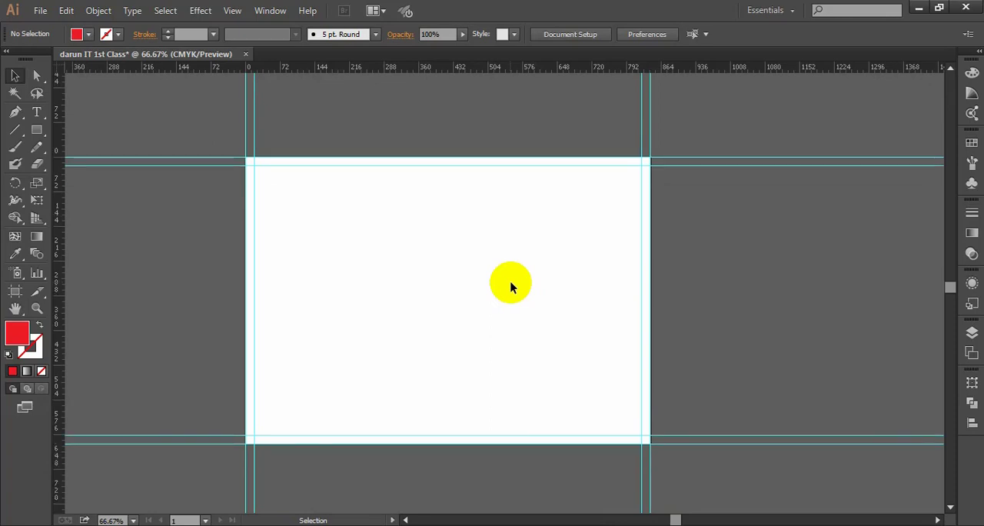
drag(446, 279, 481, 281)
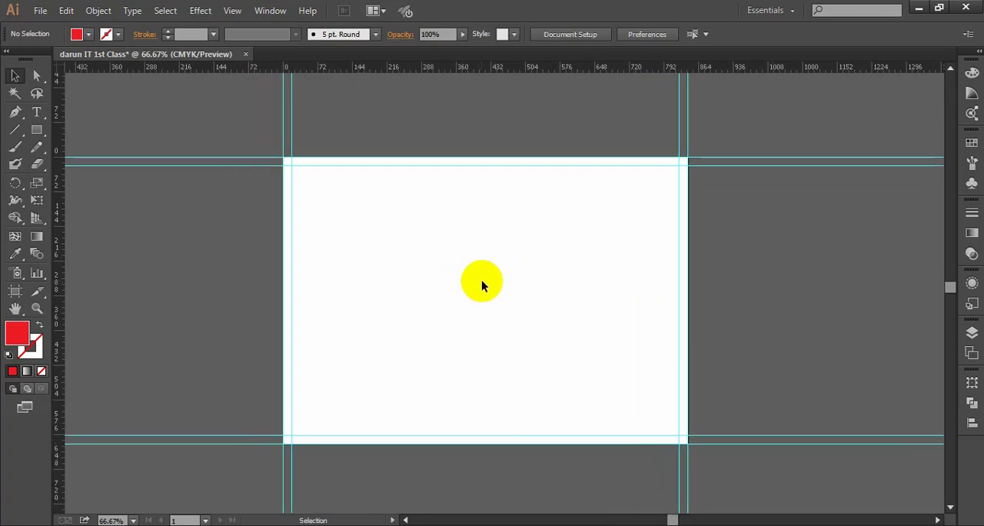
drag(549, 292, 543, 295)
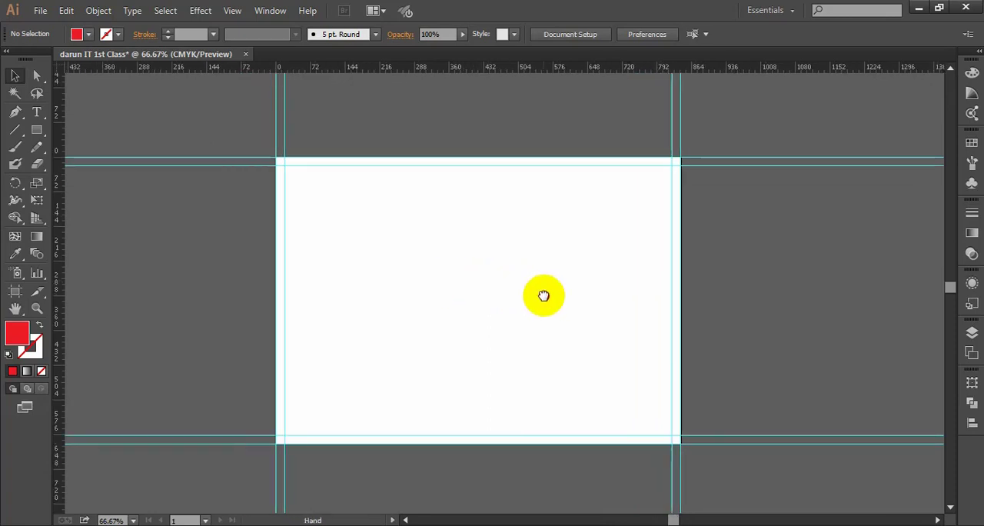
- Test whether the guides can be selected, first all of them and then only the top and right ones, and clear the selection
click(971, 333)
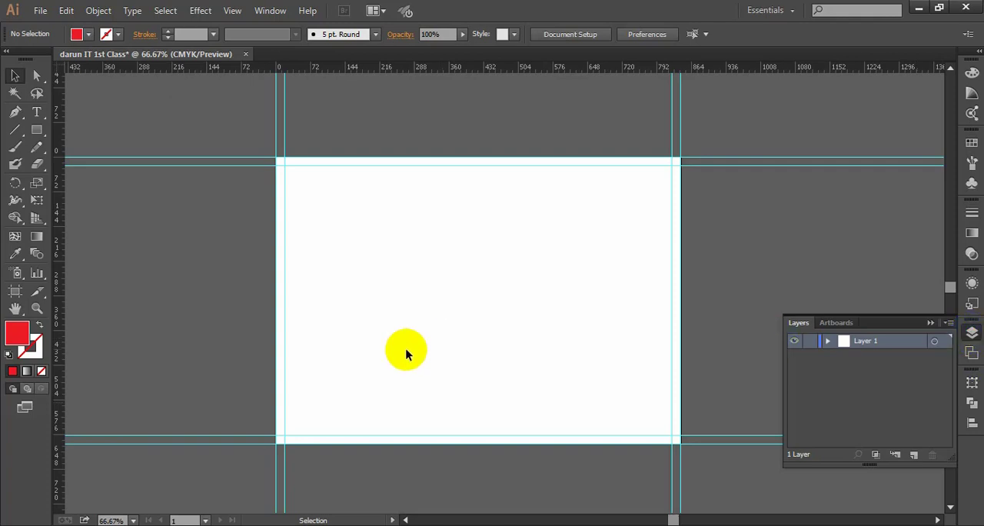
drag(215, 110, 718, 462)
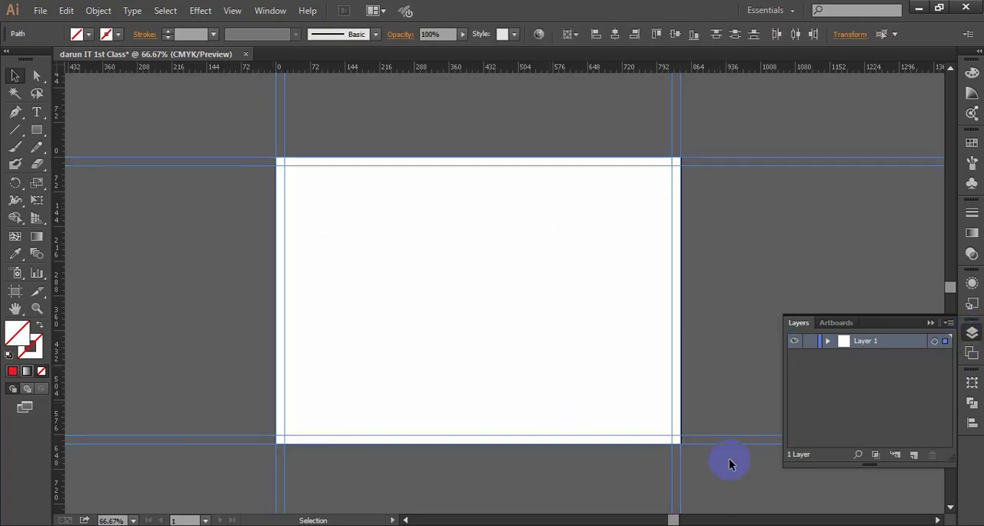
click(730, 463)
click(930, 322)
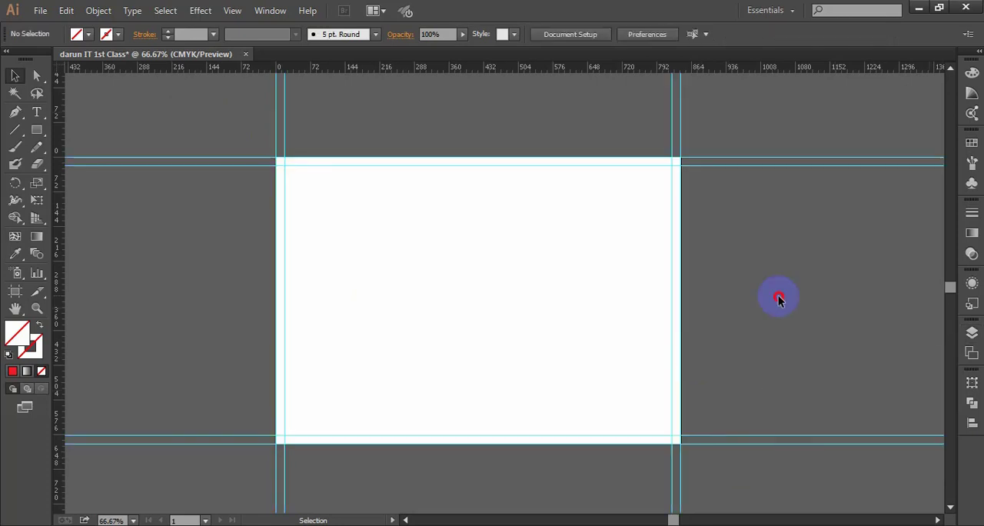
drag(208, 118, 661, 454)
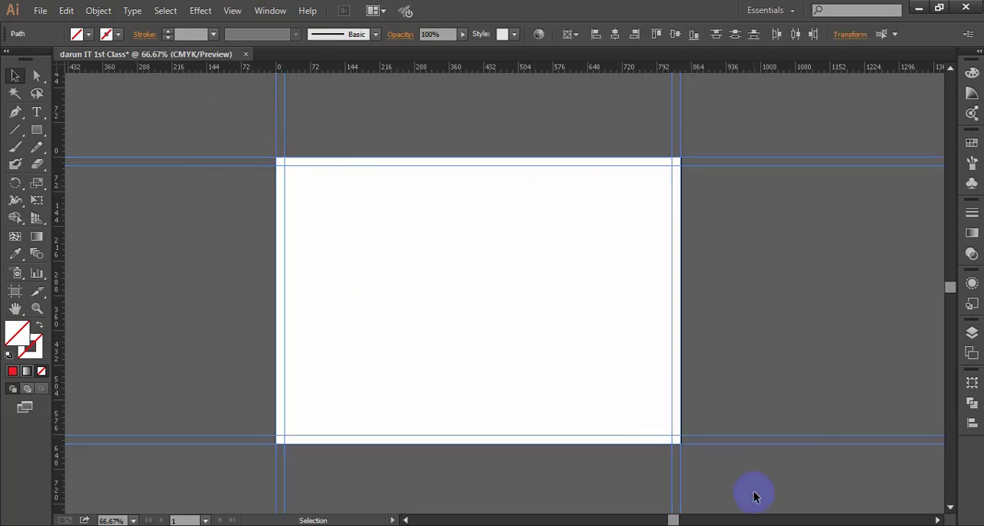
click(700, 353)
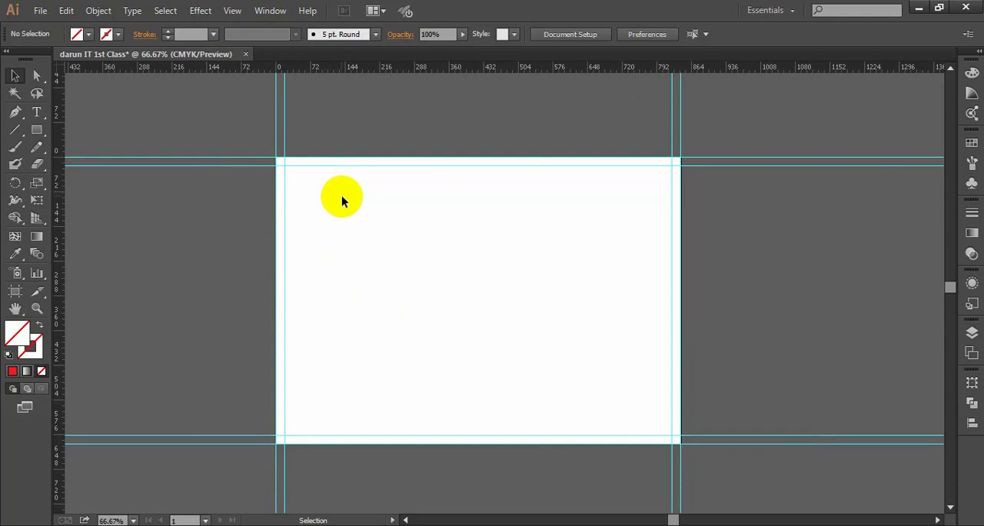
drag(652, 140, 738, 305)
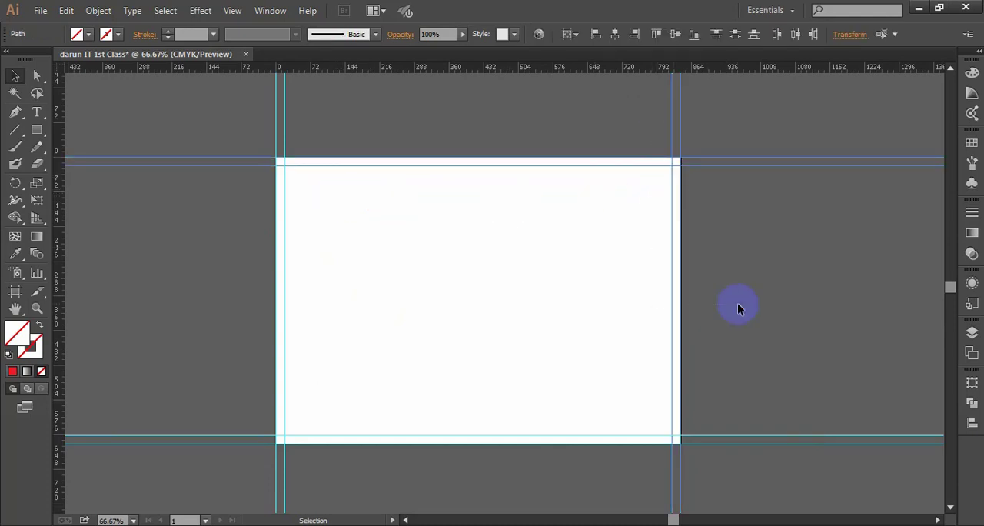
click(686, 311)
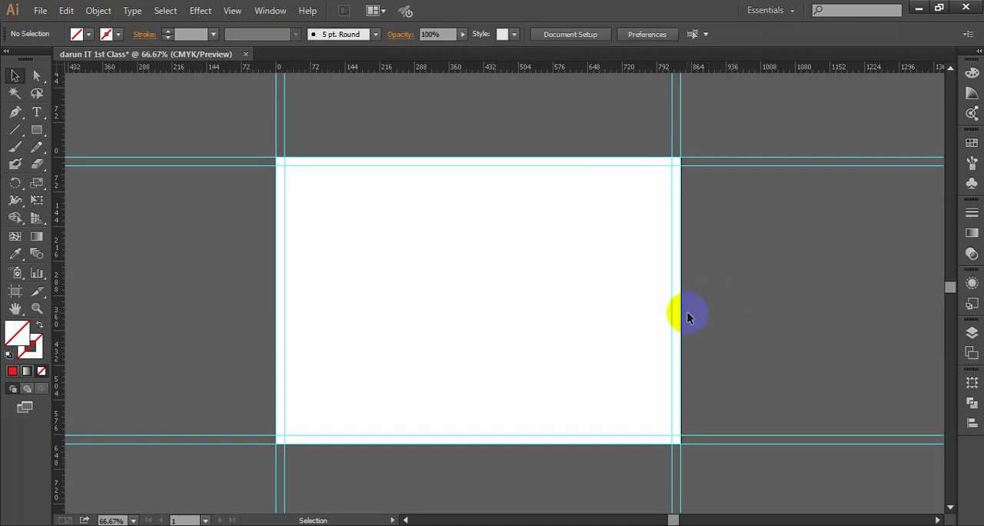
scroll(681, 314, down, 1)
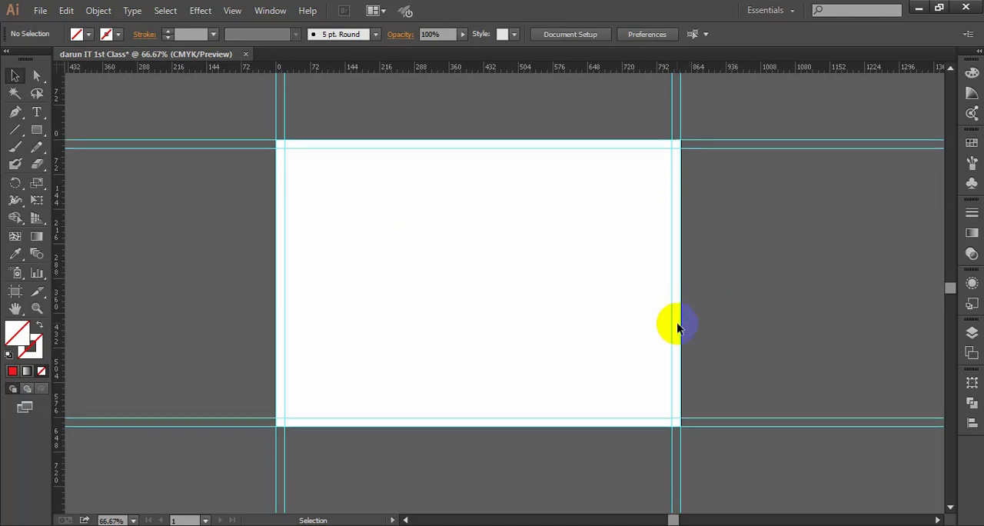
scroll(587, 342, down, 1)
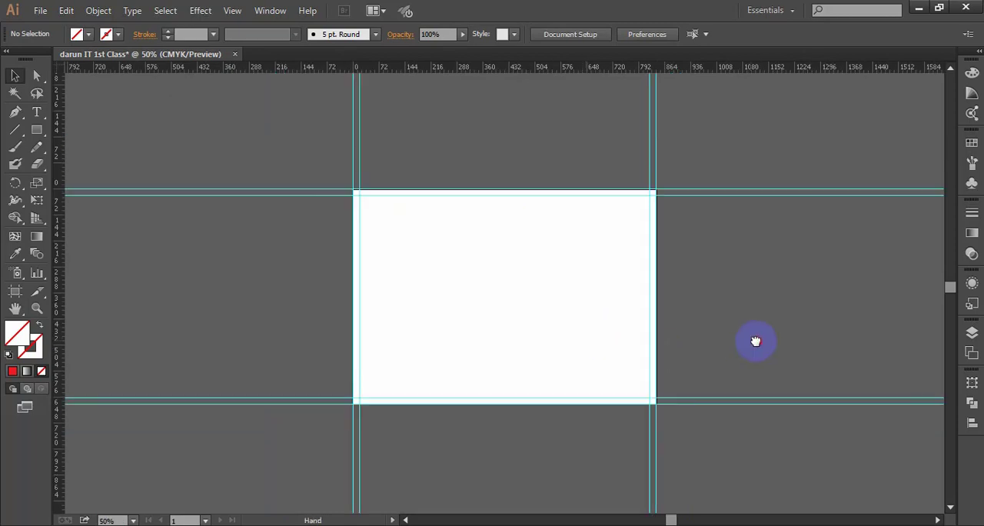
scroll(738, 342, right, 1)
drag(740, 338, 736, 335)
scroll(331, 219, up, 1)
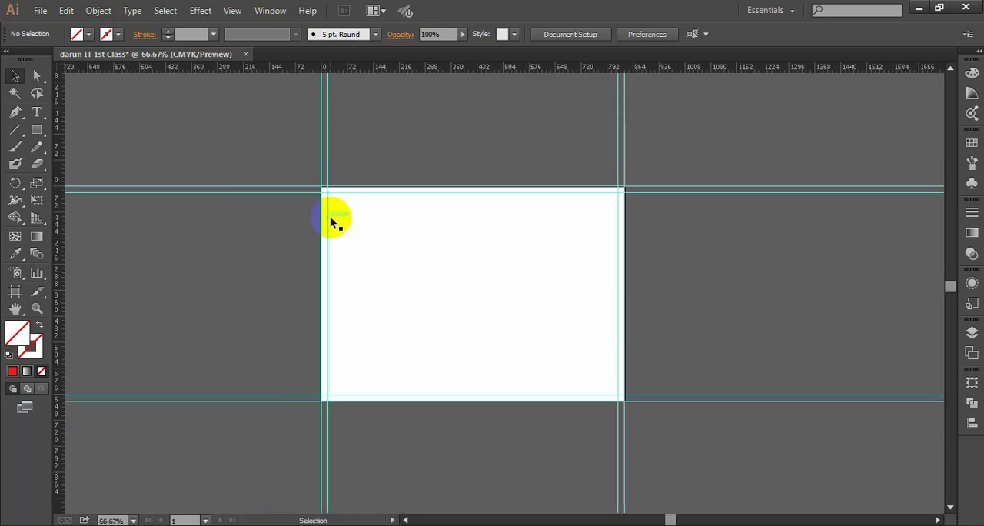
drag(541, 279, 513, 257)
scroll(490, 255, down, 1)
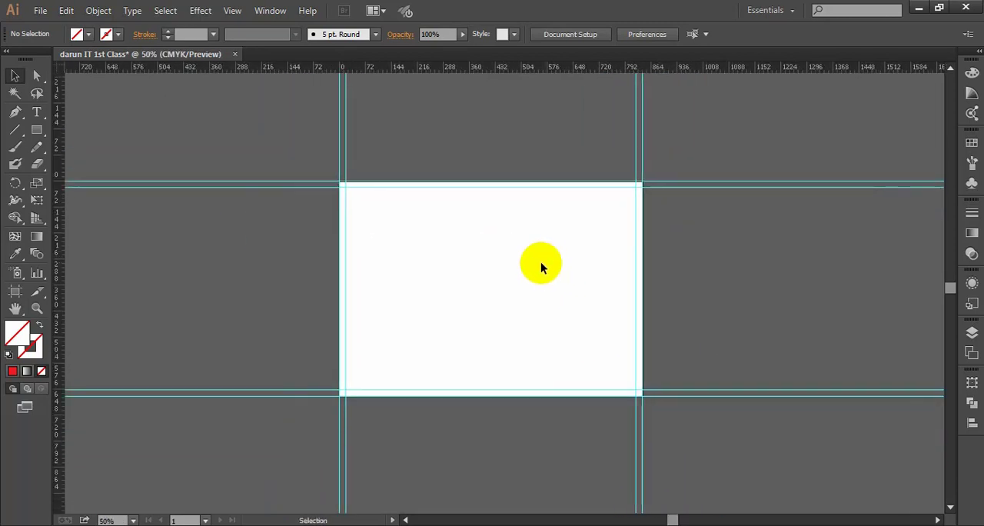
- Select all margin guides around the artboard together, and clear the selection
drag(266, 123, 693, 446)
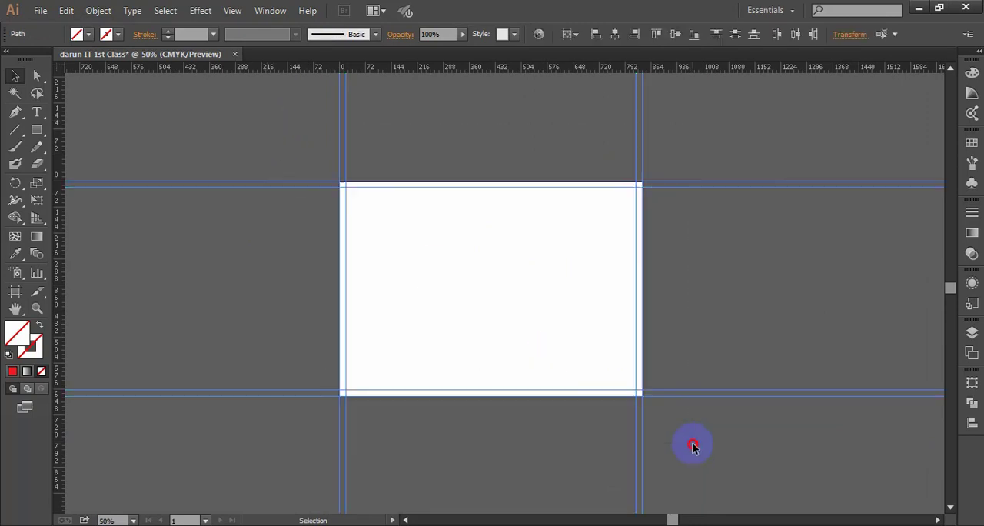
click(693, 444)
scroll(595, 383, up, 1)
drag(576, 308, 594, 328)
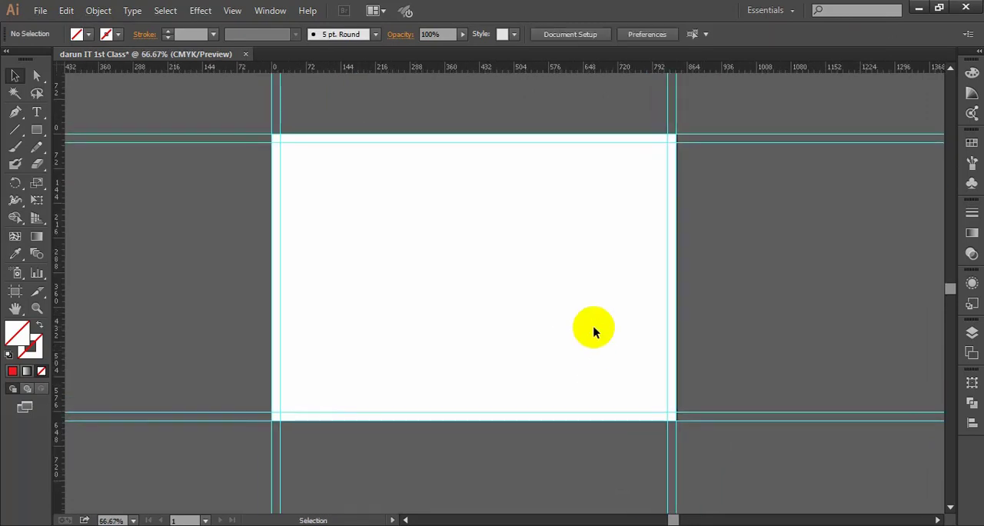
scroll(385, 251, up, 1)
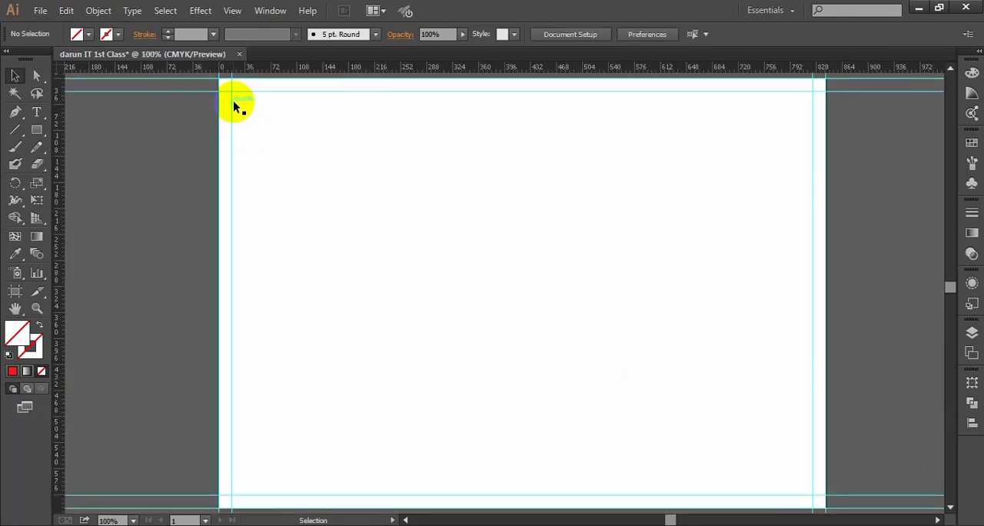
- Try to move the inner margin guide away from the artboard's upper-left corner, and undo the move
drag(233, 101, 308, 168)
key(ctrl+z)
click(523, 254)
scroll(483, 264, down, 1)
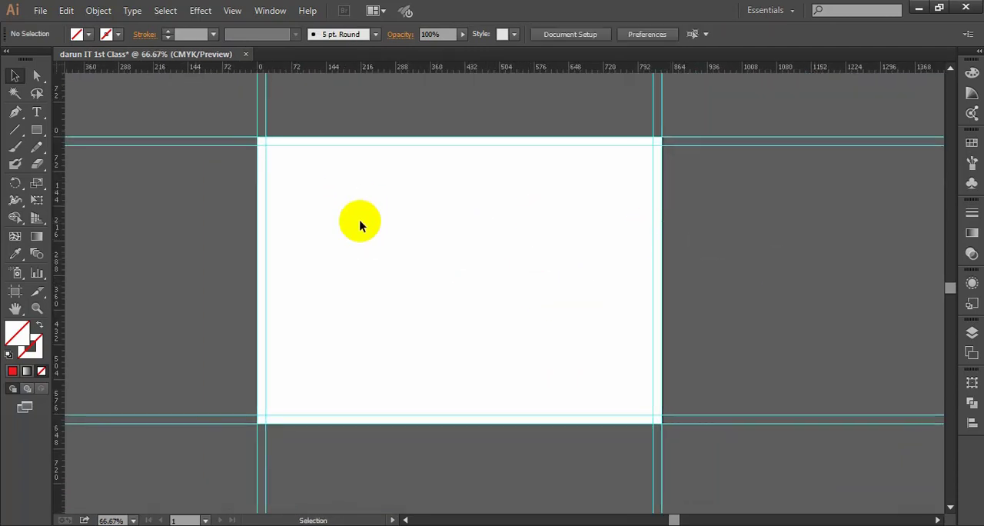
- Select all the margin guides around the artboard and delete them
drag(298, 167, 415, 228)
key(ctrl+minus)
drag(192, 117, 750, 484)
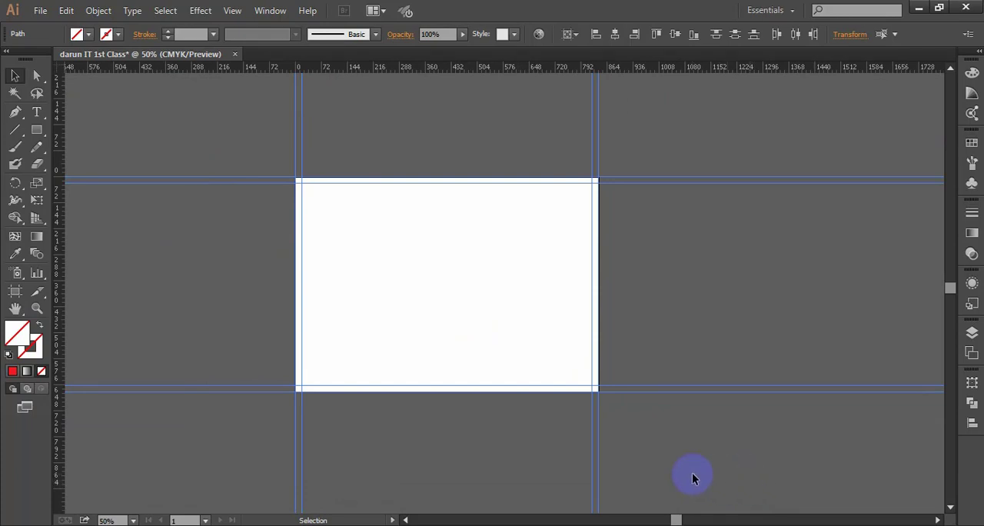
key(Delete)
scroll(443, 281, up, 2)
drag(557, 321, 554, 287)
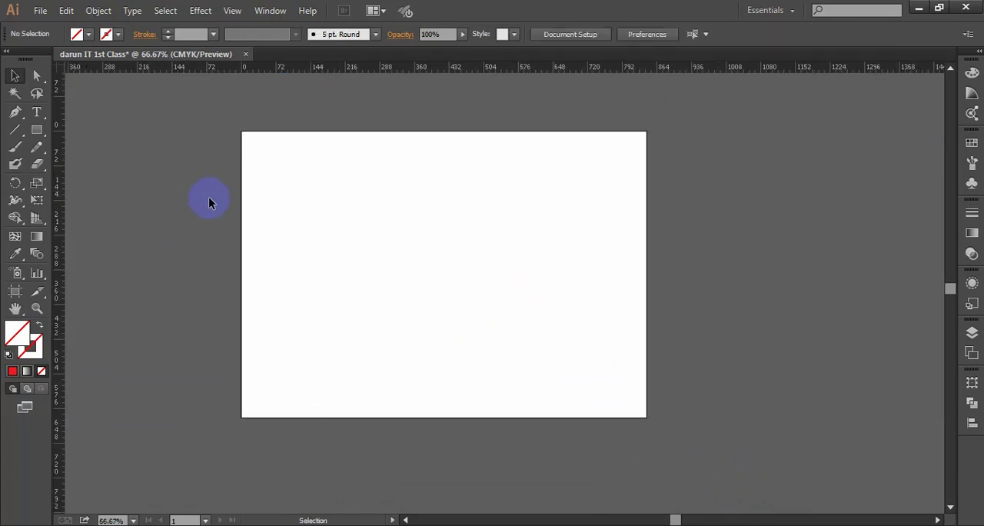
- Draw an unfilled square of about 129 px with the Rectangle tool near the artboard's upper-left corner, and deselect it
key(ctrl+1)
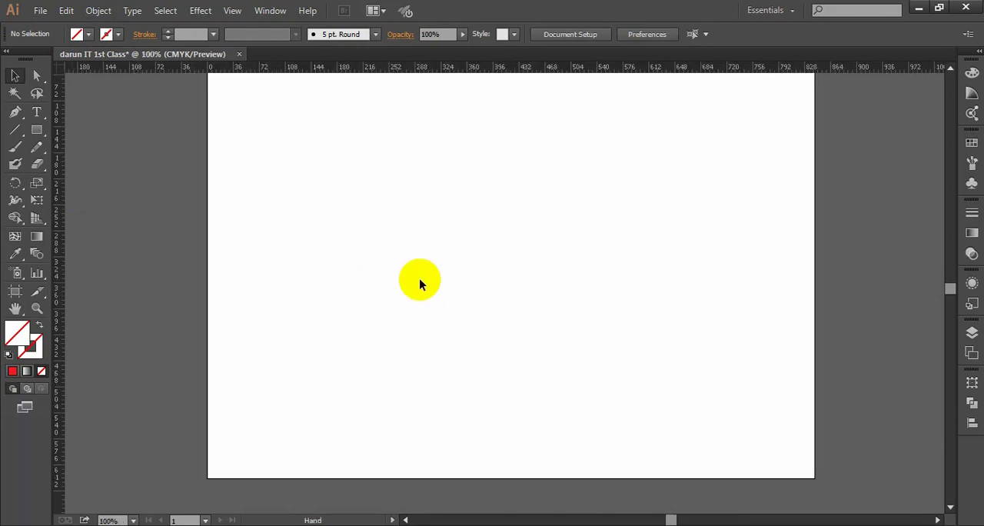
click(39, 132)
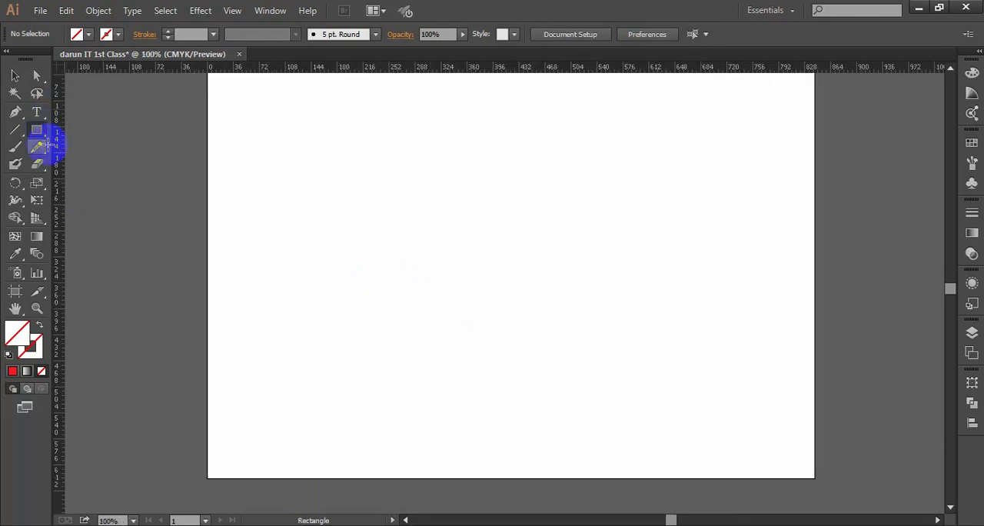
scroll(415, 218, down, 1)
drag(479, 233, 470, 231)
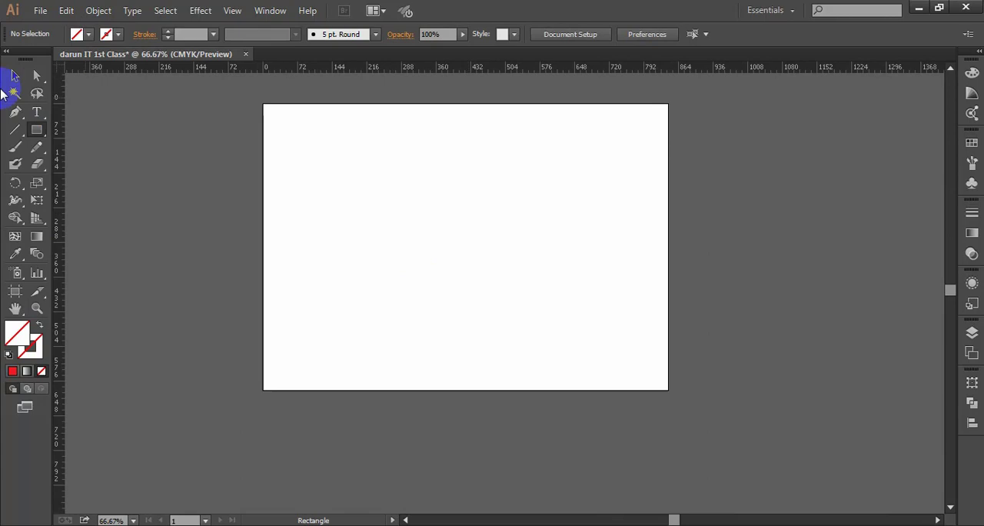
click(33, 133)
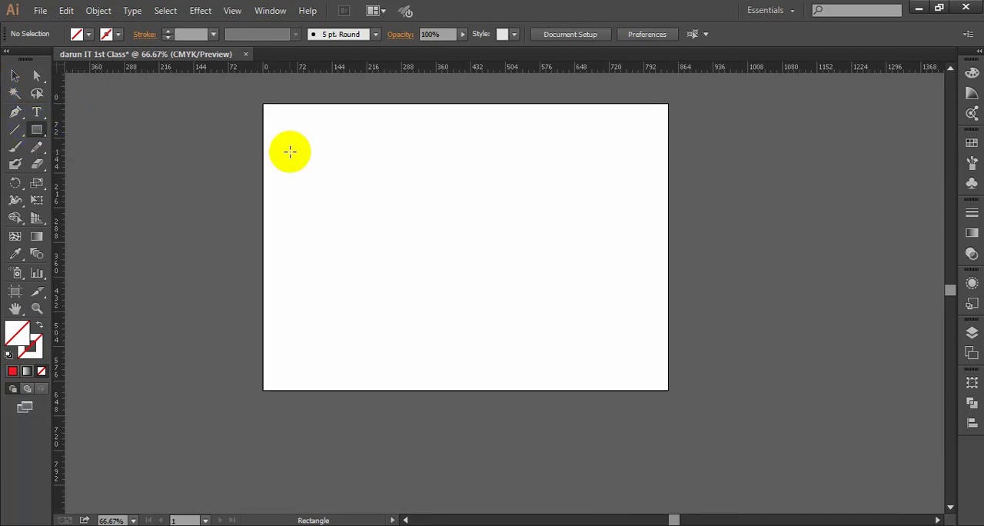
click(37, 132)
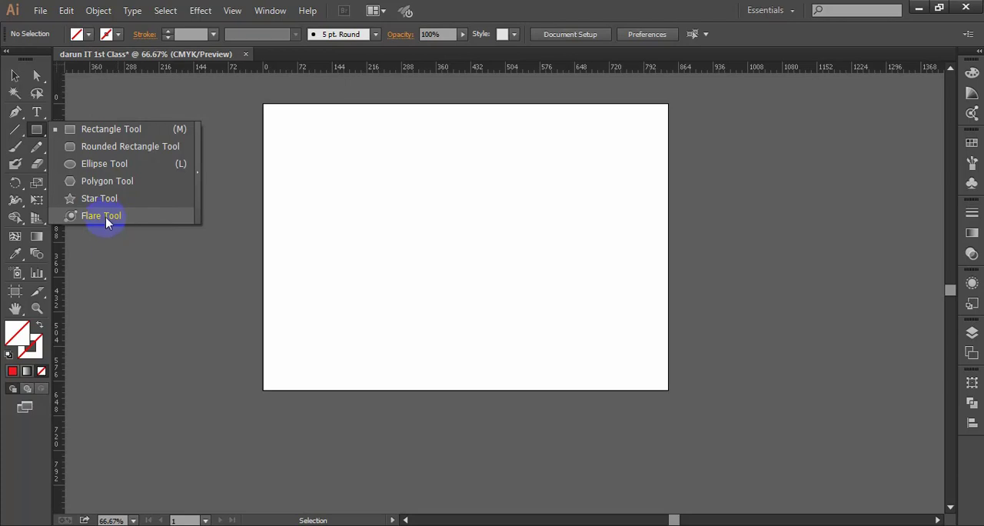
click(87, 130)
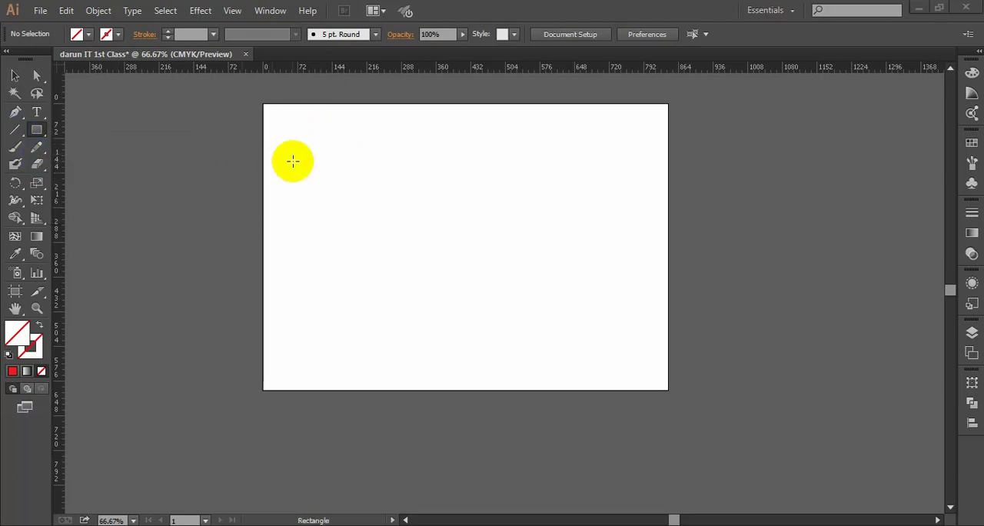
scroll(319, 168, up, 2)
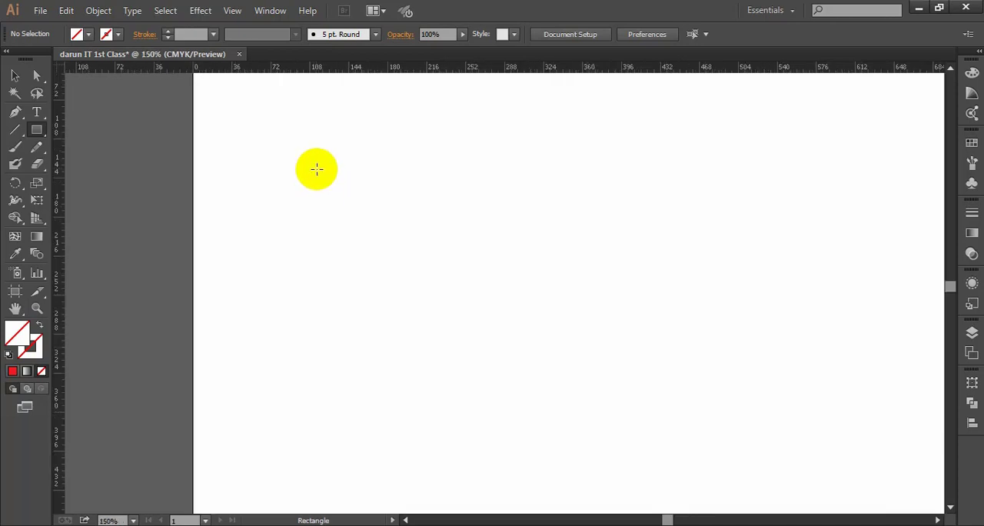
drag(316, 169, 312, 230)
scroll(317, 201, down, 2)
click(14, 75)
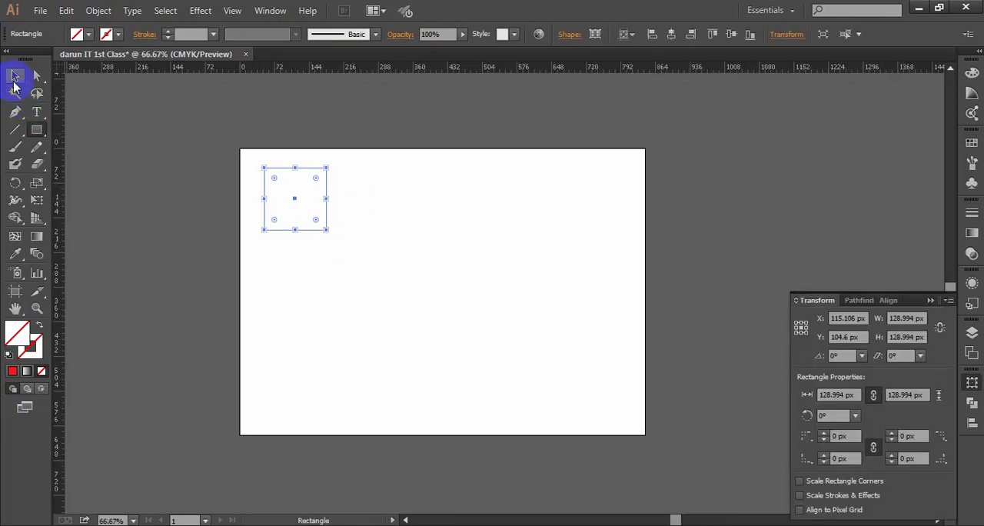
click(365, 279)
- Fill the square near the artboard's upper-left corner with green from the swatches
drag(399, 279, 268, 180)
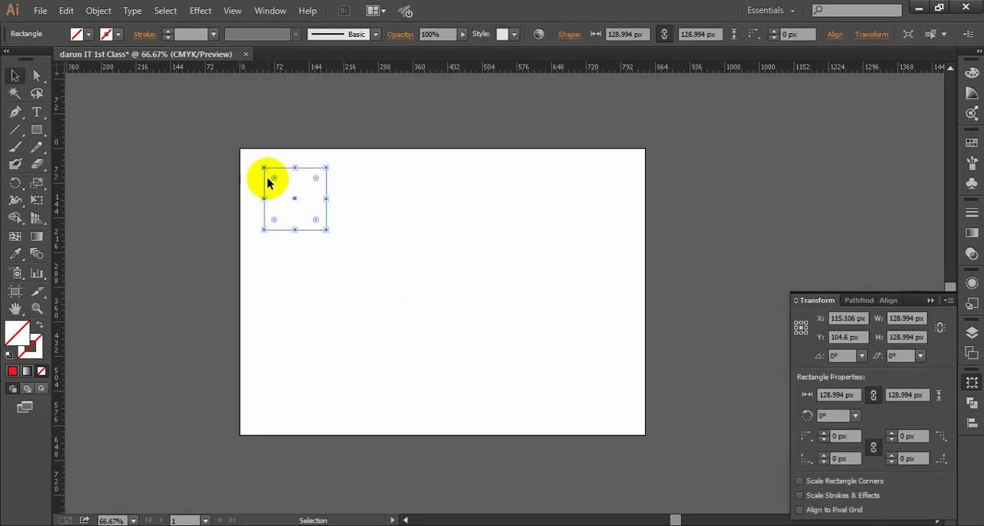
click(391, 266)
drag(362, 270, 220, 157)
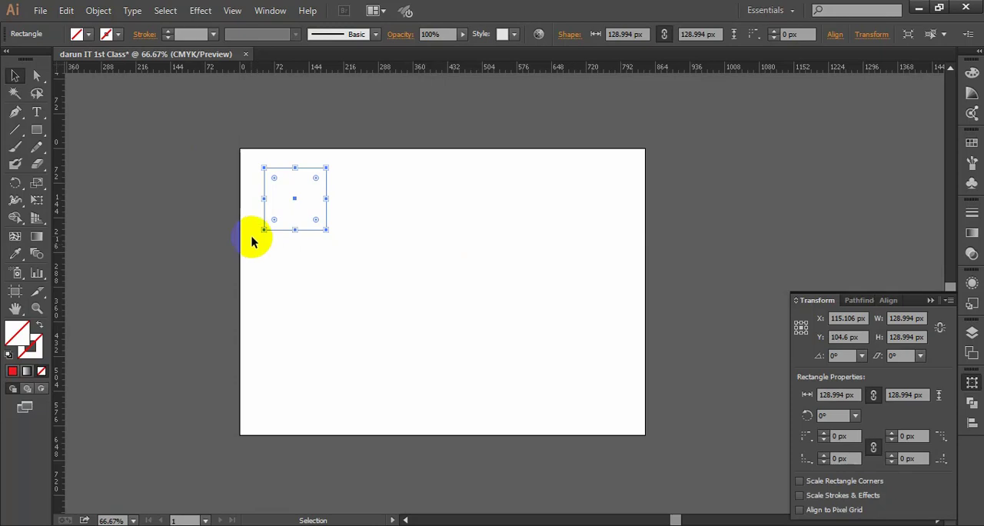
click(357, 256)
drag(395, 285, 235, 166)
click(88, 33)
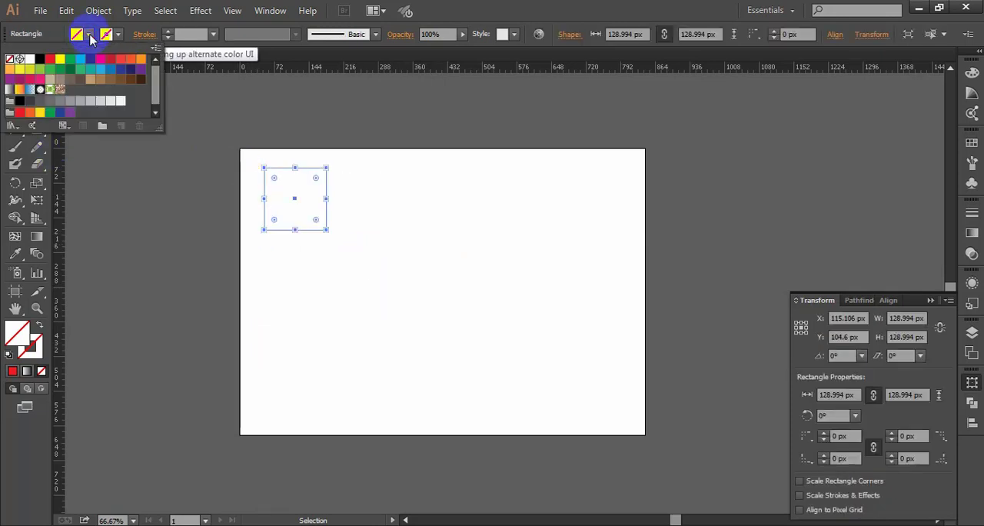
click(71, 62)
click(446, 260)
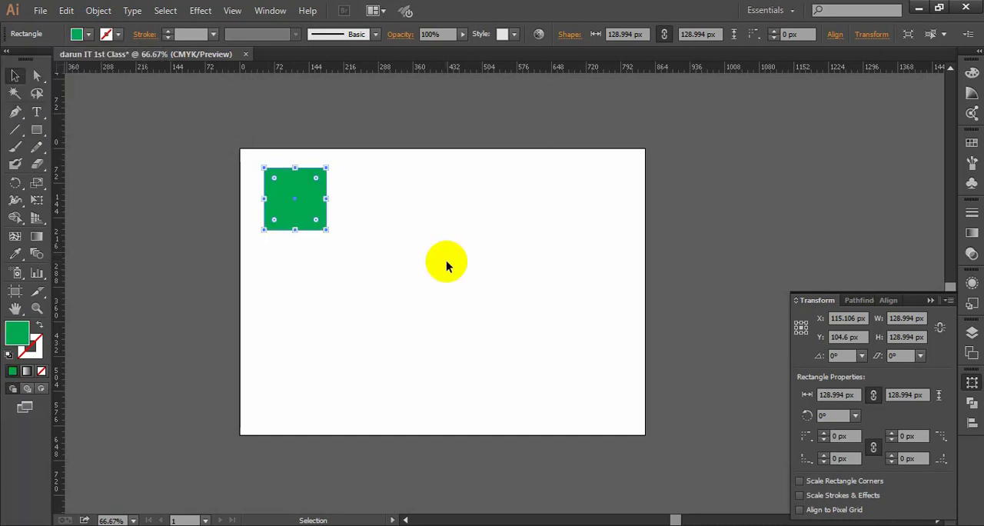
- Move the green square 7 px to the left on the artboard, and deselect it
click(409, 283)
drag(411, 283, 264, 189)
click(415, 243)
scroll(364, 227, up, 1)
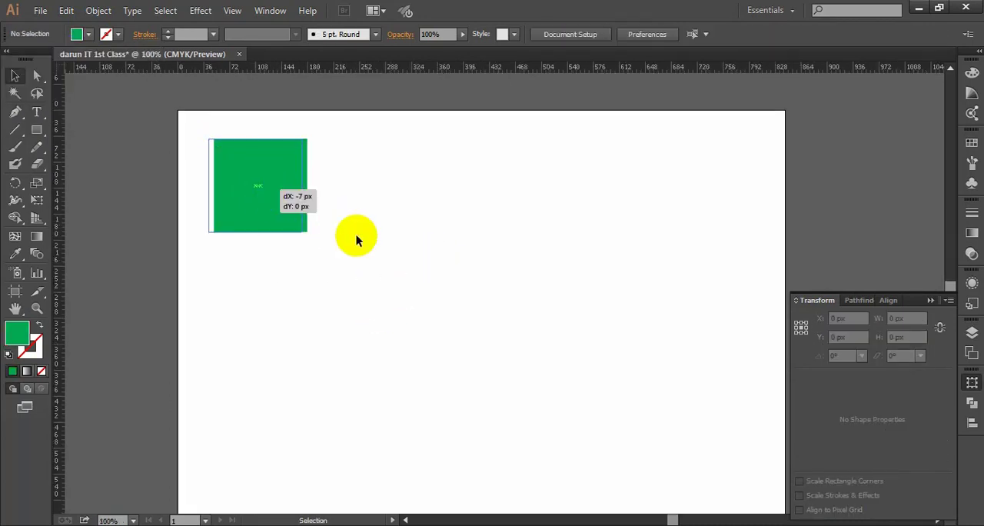
click(356, 235)
drag(356, 235, 336, 229)
- Draw a green rounded square of about 129 px with 12 px corner radii, level with the first square and to its right
drag(32, 139, 46, 146)
drag(412, 180, 450, 229)
click(14, 75)
click(603, 211)
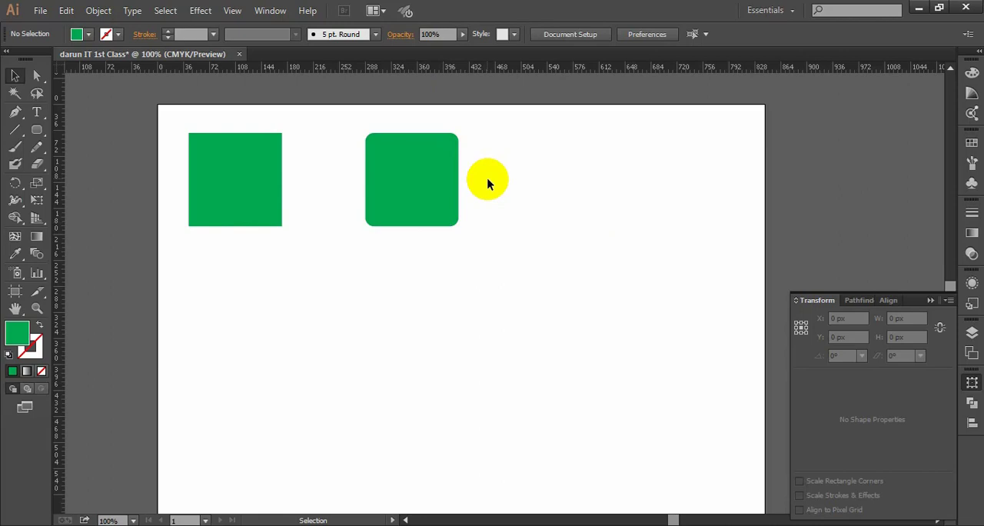
- Move the rounded square about 60 px left, closer to the first square, and deselect it
drag(354, 122, 510, 280)
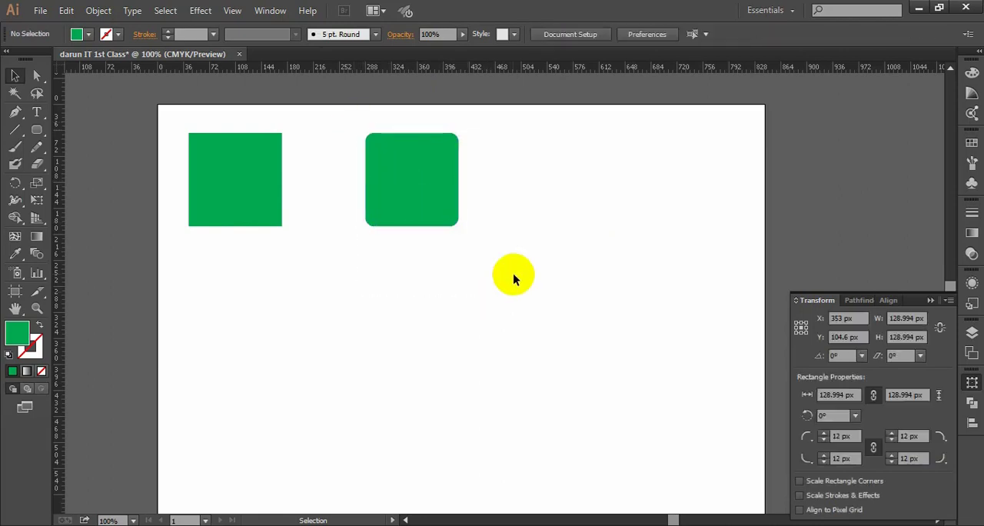
click(509, 272)
scroll(506, 271, down, 1)
scroll(463, 241, up, 1)
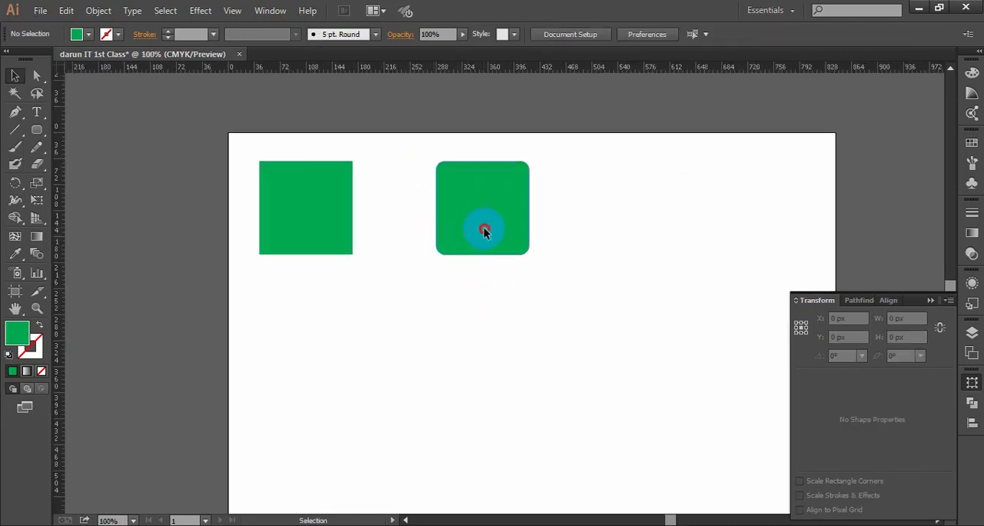
drag(483, 227, 439, 227)
click(615, 264)
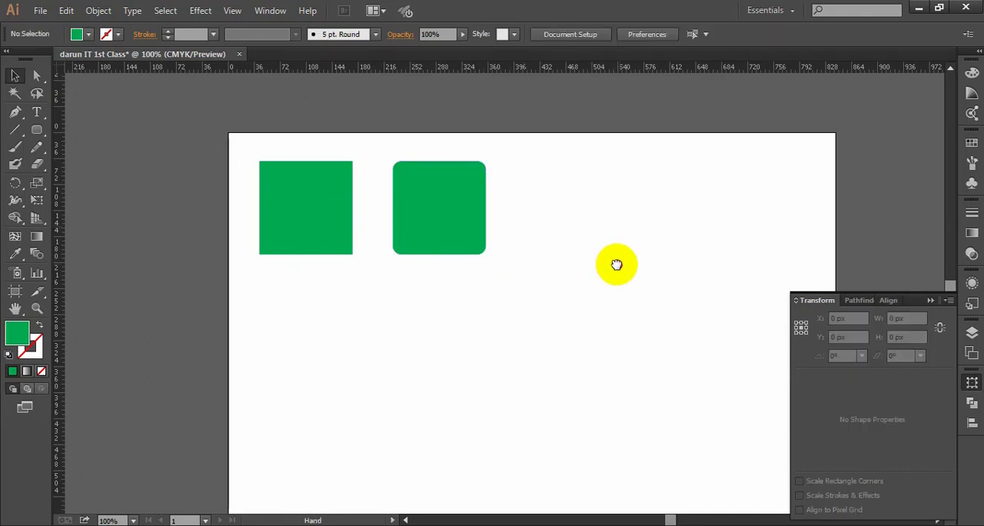
drag(615, 264, 489, 255)
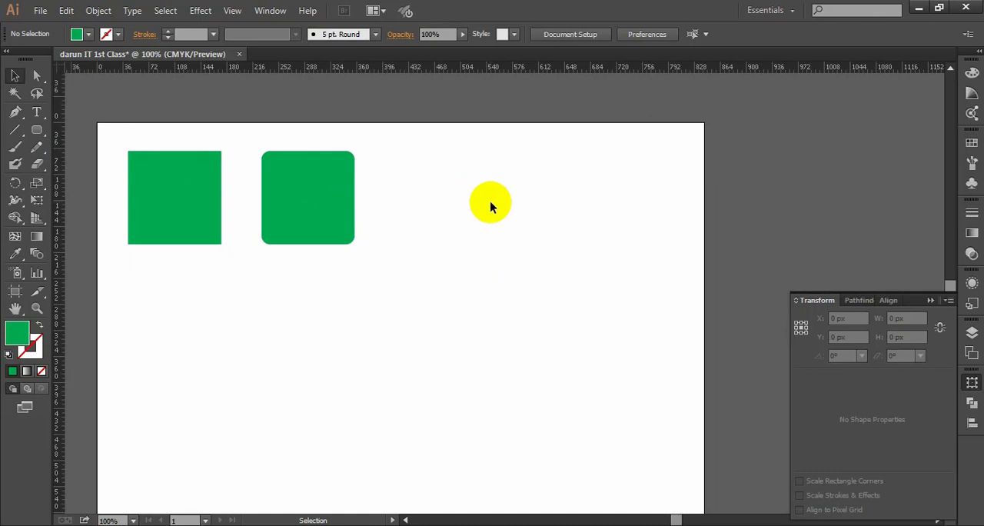
click(320, 200)
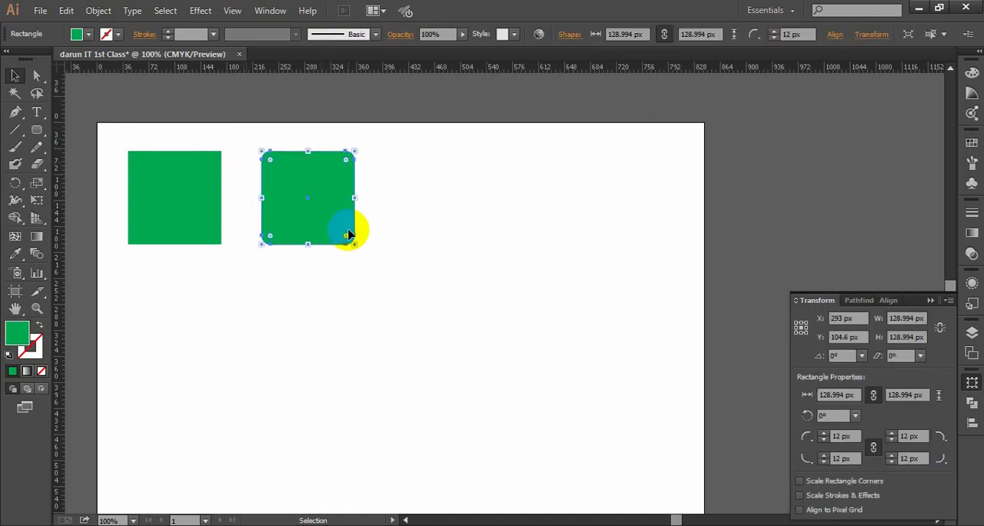
click(415, 244)
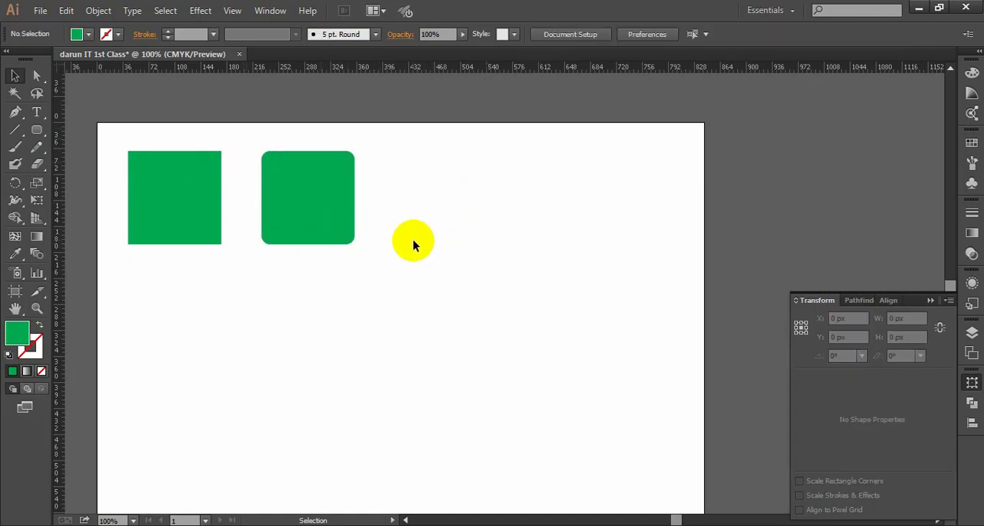
scroll(405, 266, down, 1)
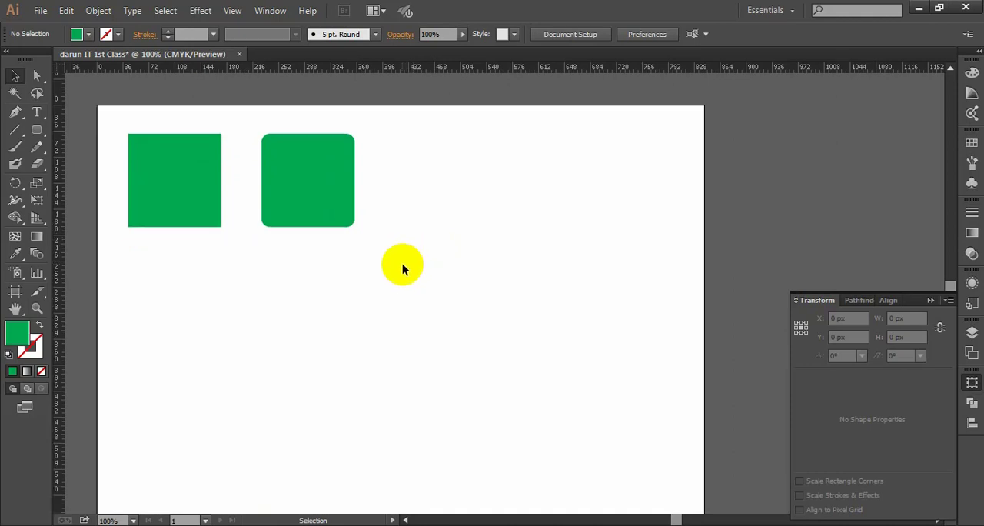
scroll(411, 270, up, 2)
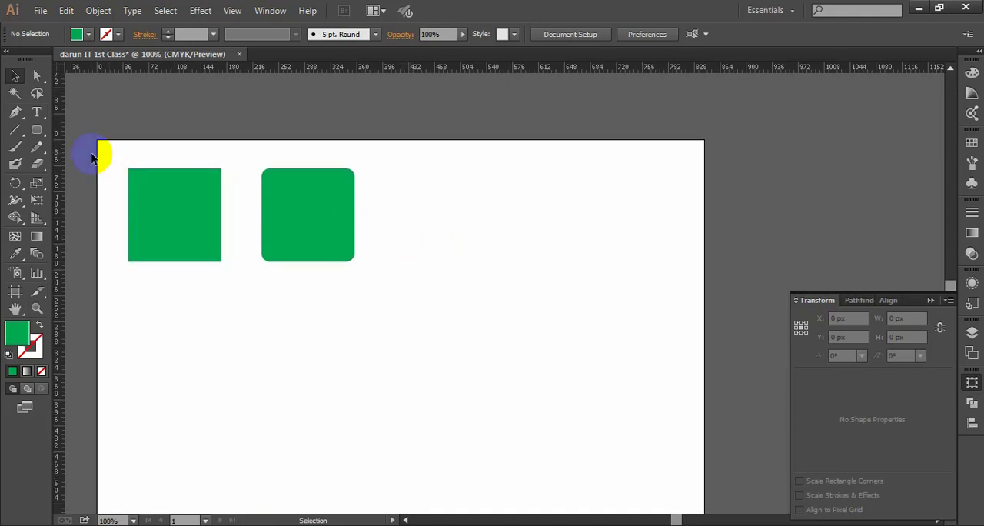
- Draw a green circle about 129 px in diameter with the Ellipse tool, to the right of the rounded square and level with its centre
click(37, 132)
click(92, 163)
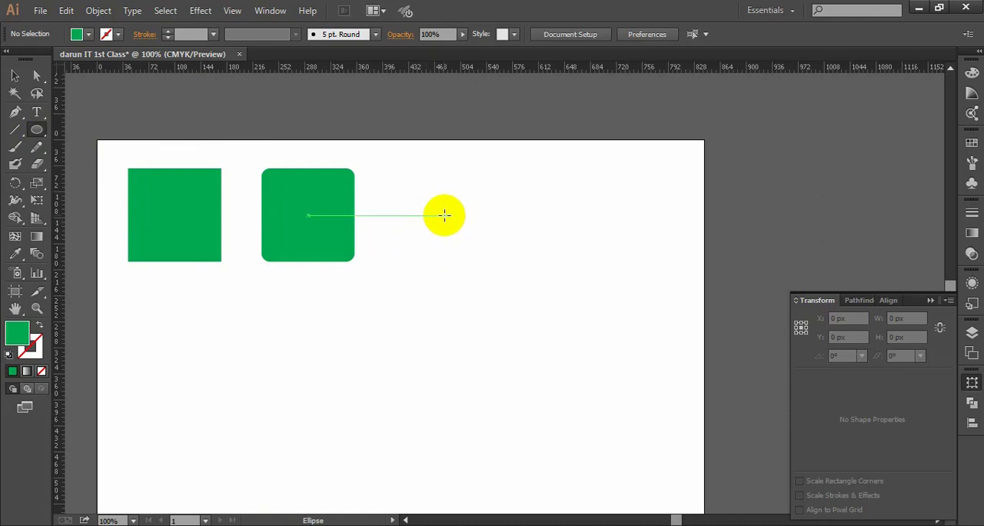
drag(445, 215, 480, 262)
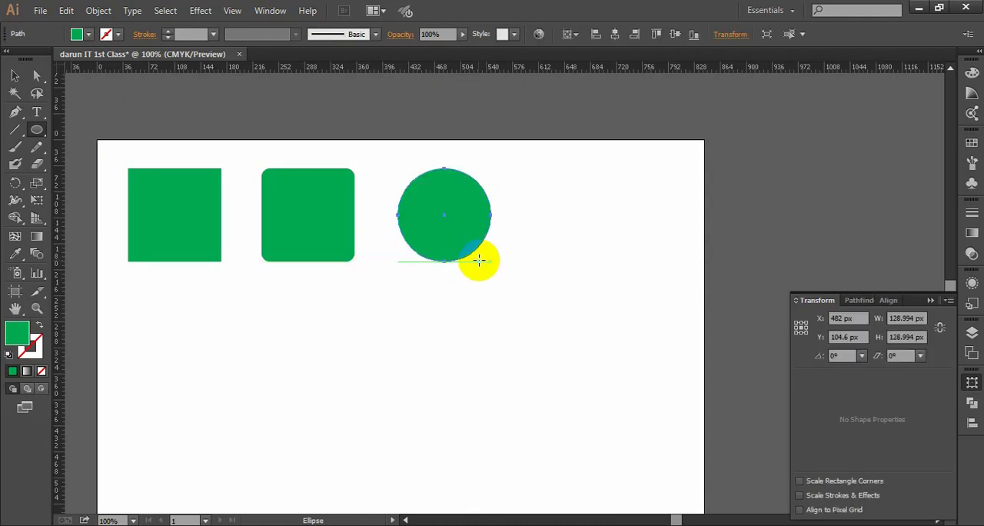
click(15, 74)
click(515, 256)
- Move the circle left, closer to the rounded square, and deselect it
drag(455, 240, 435, 240)
click(538, 265)
scroll(545, 276, right, 1)
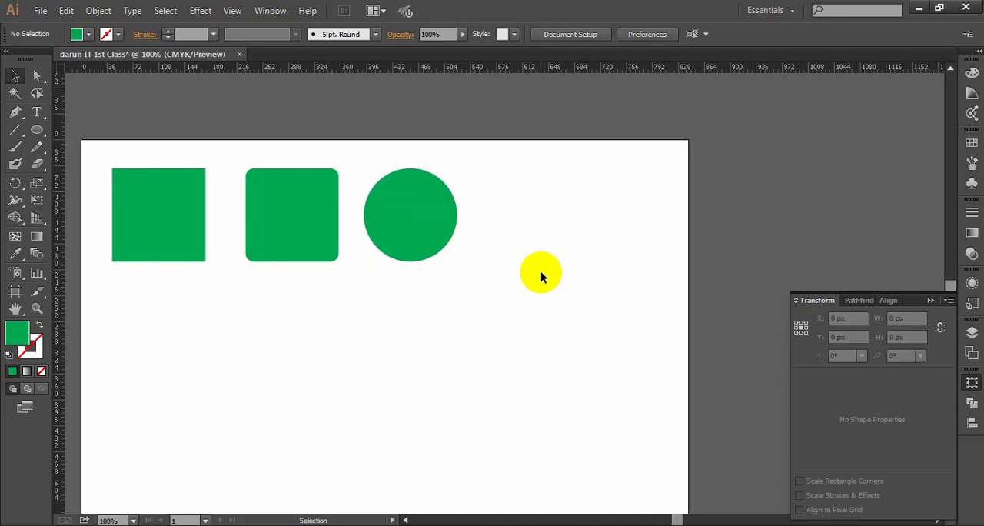
drag(485, 278, 417, 193)
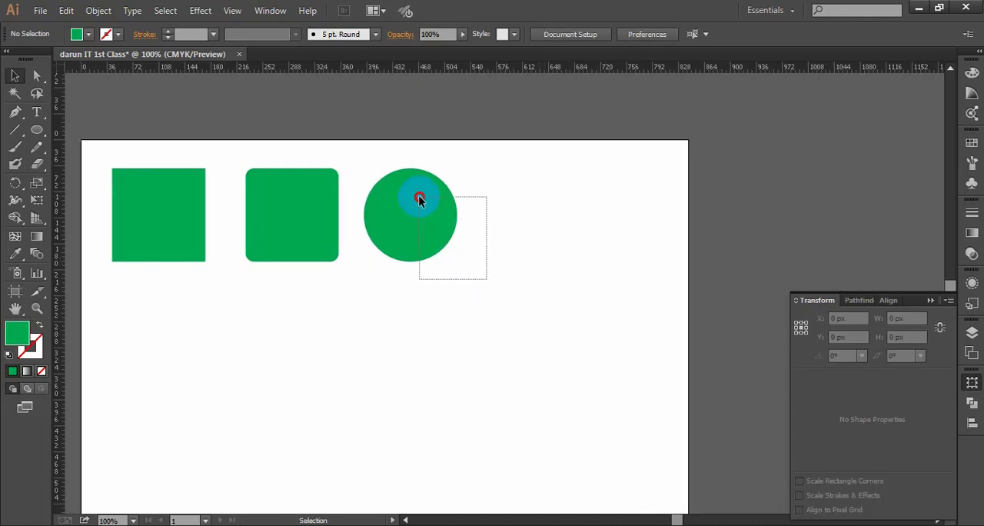
click(538, 266)
drag(588, 274, 569, 274)
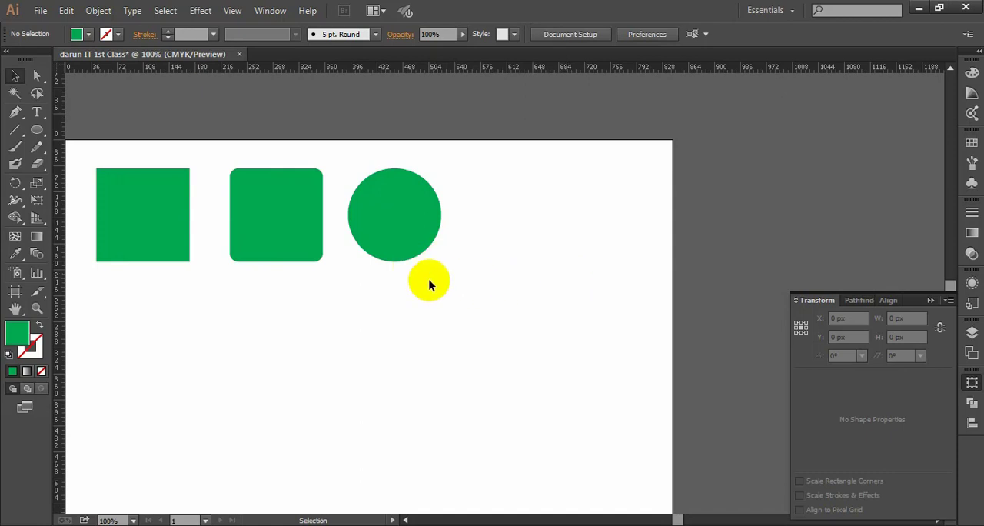
- Draw a green hexagon about 134 px wide and 116 px high with the Polygon tool, to the right of the circle
click(35, 142)
click(34, 135)
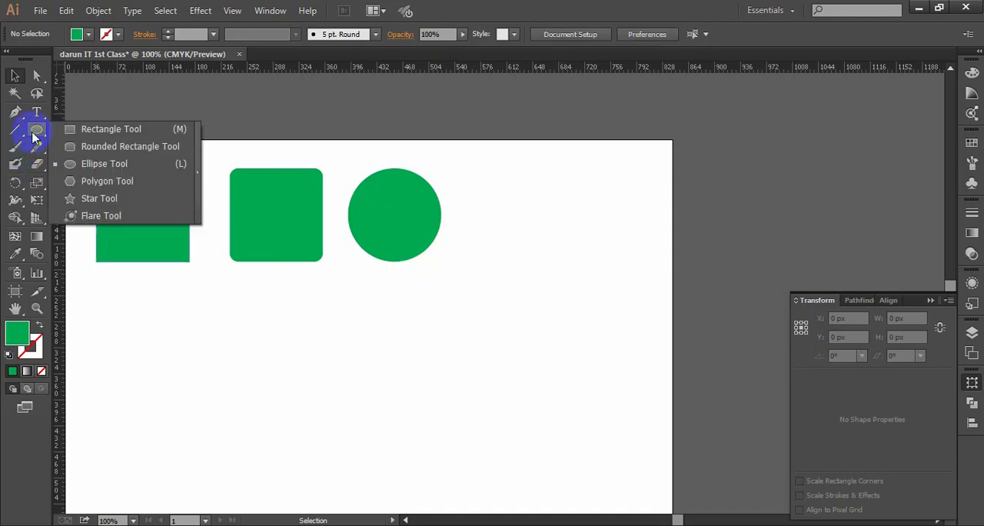
click(100, 181)
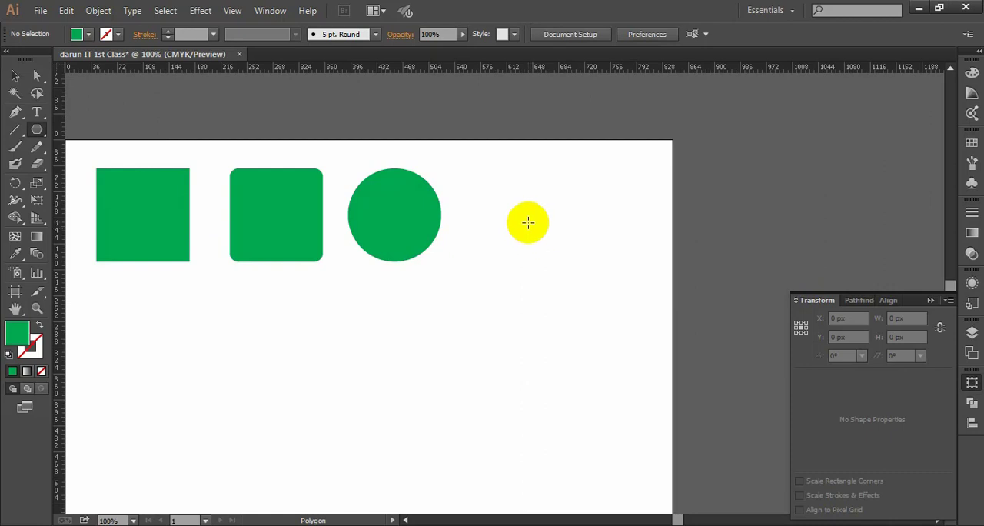
drag(521, 220, 551, 257)
click(14, 75)
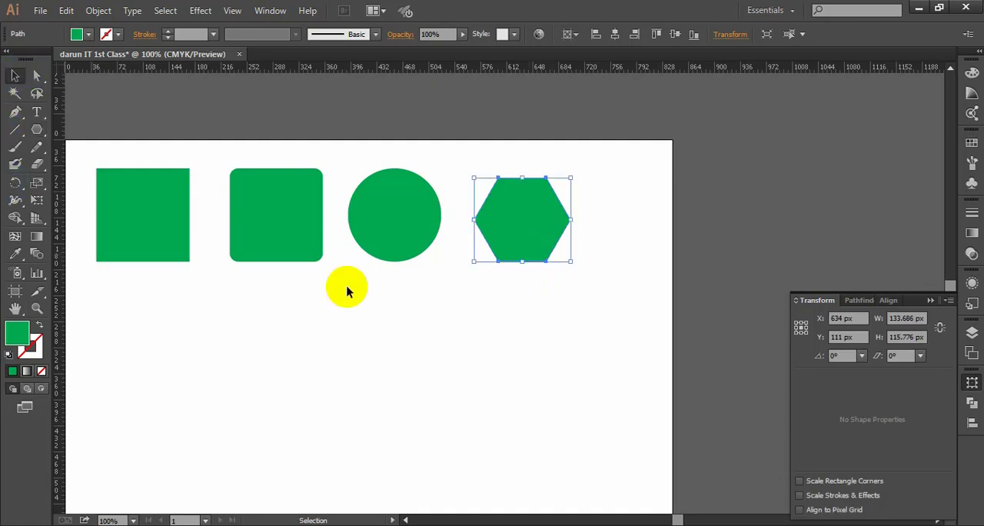
- Move all four shapes together about 21 px to the right and deselect them
drag(338, 303, 399, 304)
drag(640, 304, 178, 172)
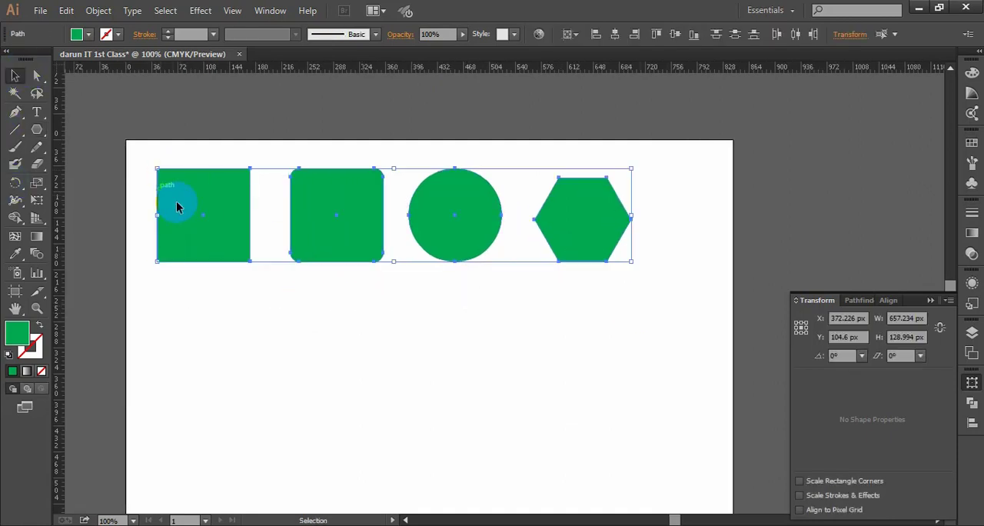
click(510, 299)
drag(666, 306, 145, 139)
drag(418, 219, 432, 219)
click(470, 352)
- Move the hexagon about 22 px left, closer to the circle, and deselect it
drag(561, 354, 504, 338)
drag(539, 212, 522, 213)
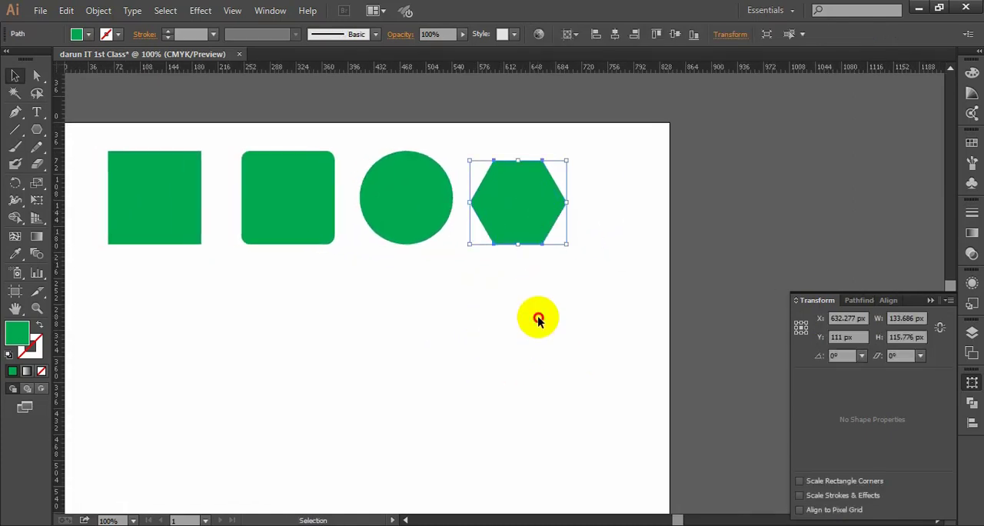
click(538, 317)
- Move the whole row of four shapes about 45 px left, towards the artboard's left edge, and deselect it
drag(332, 293, 391, 293)
drag(607, 301, 138, 148)
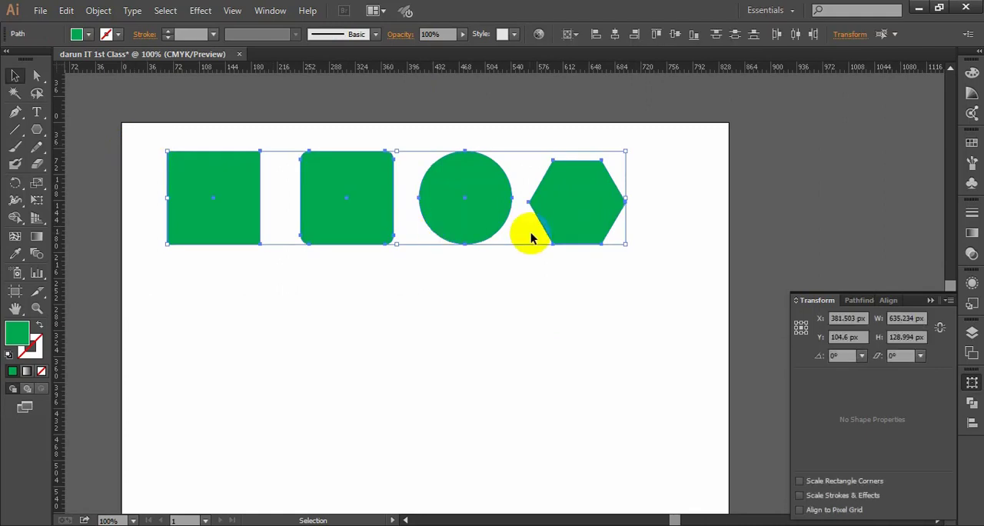
drag(560, 215, 526, 216)
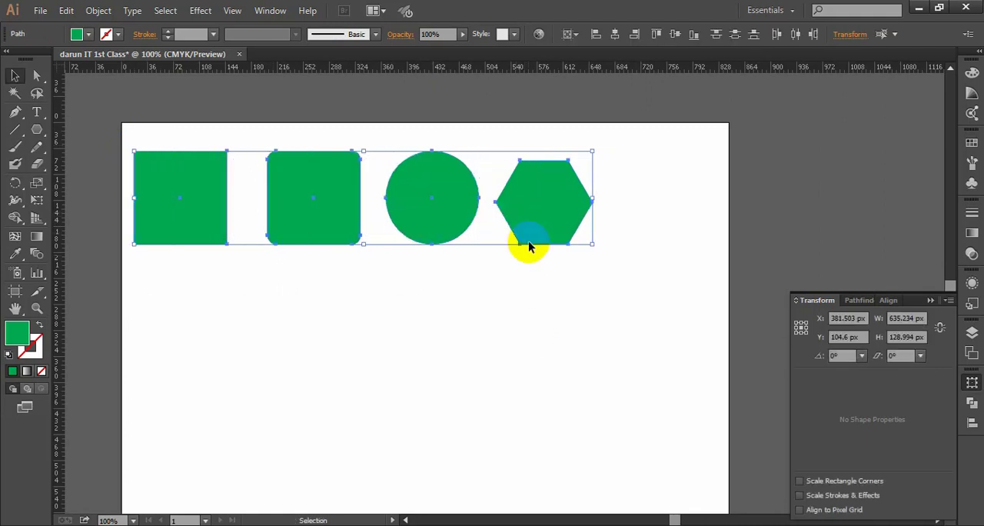
click(588, 331)
- Create a green triangle to the right of the hexagon with the Polygon tool, using a radius of 66.8431 px and 3 sides
drag(589, 331, 505, 315)
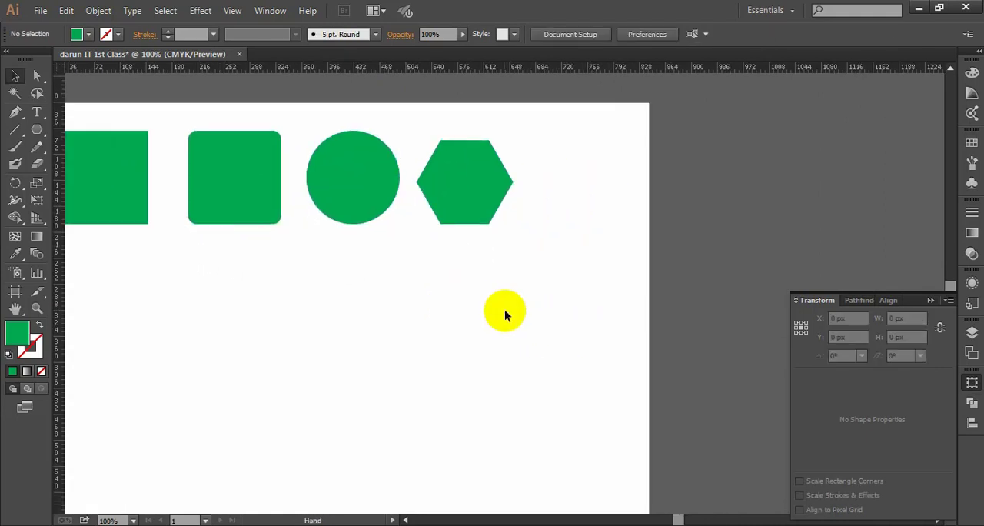
click(36, 129)
click(578, 163)
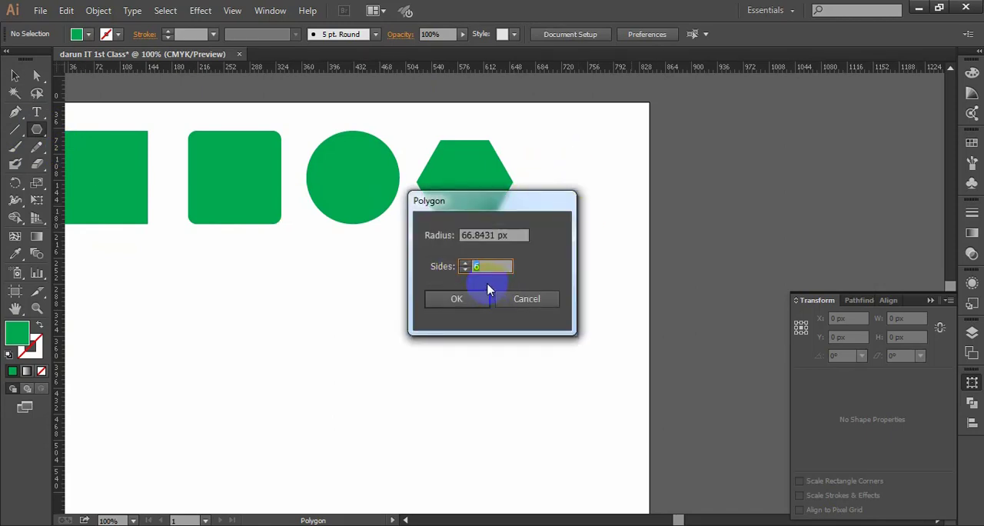
drag(516, 204, 312, 159)
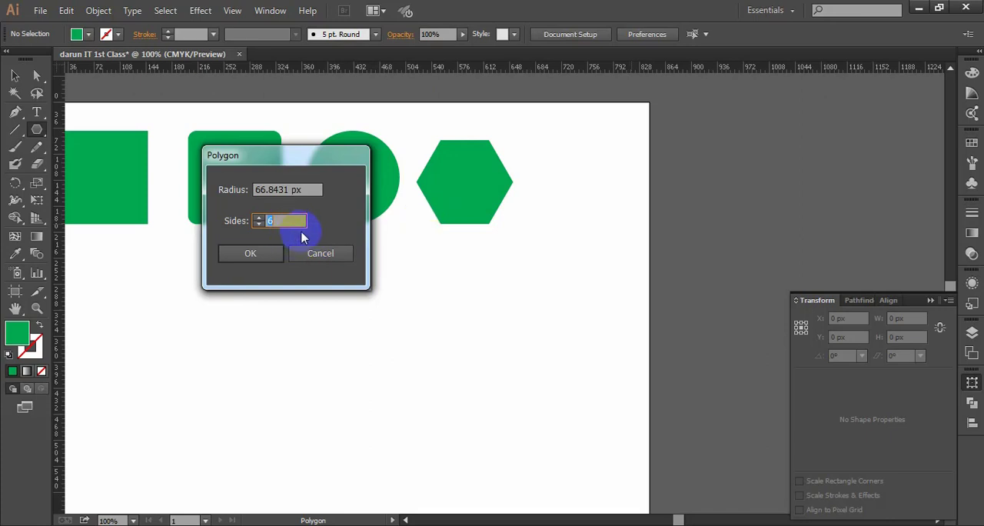
click(258, 259)
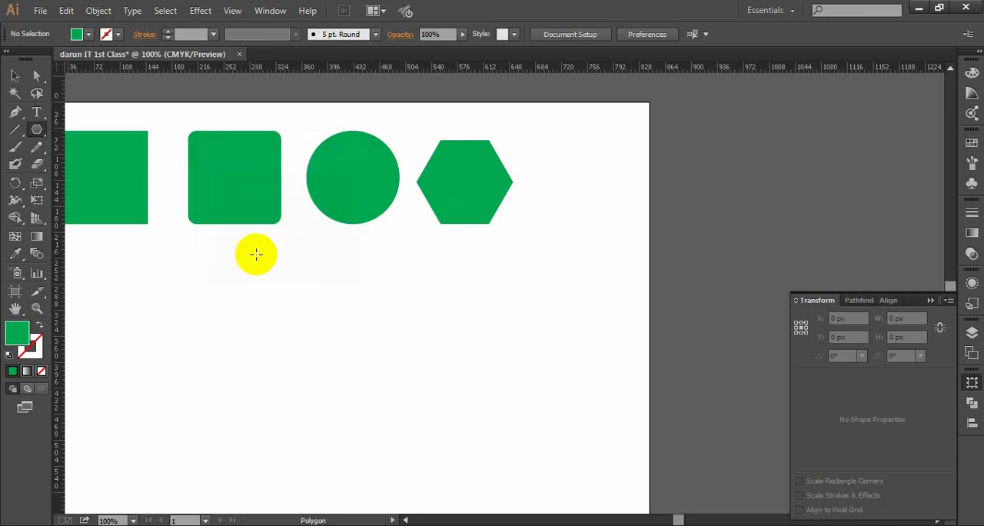
click(15, 74)
click(635, 248)
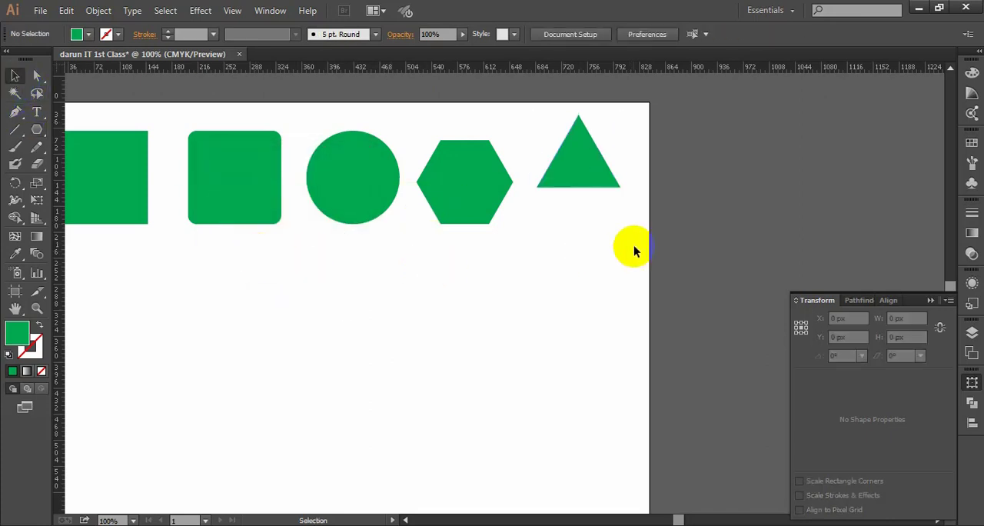
- Rotate the triangle 90° clockwise so it points right, move it down level with the hexagon, and deselect it
click(604, 171)
drag(627, 189, 512, 262)
drag(566, 149, 589, 193)
click(618, 252)
click(618, 257)
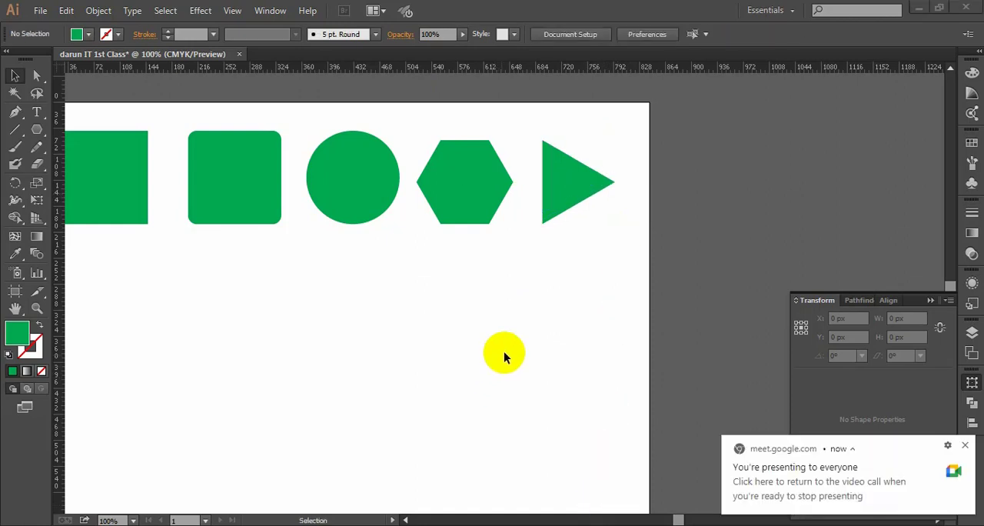
- Collapse the floating Transform, Pathfinder and Align group to clear the workspace
key(ctrl+minus)
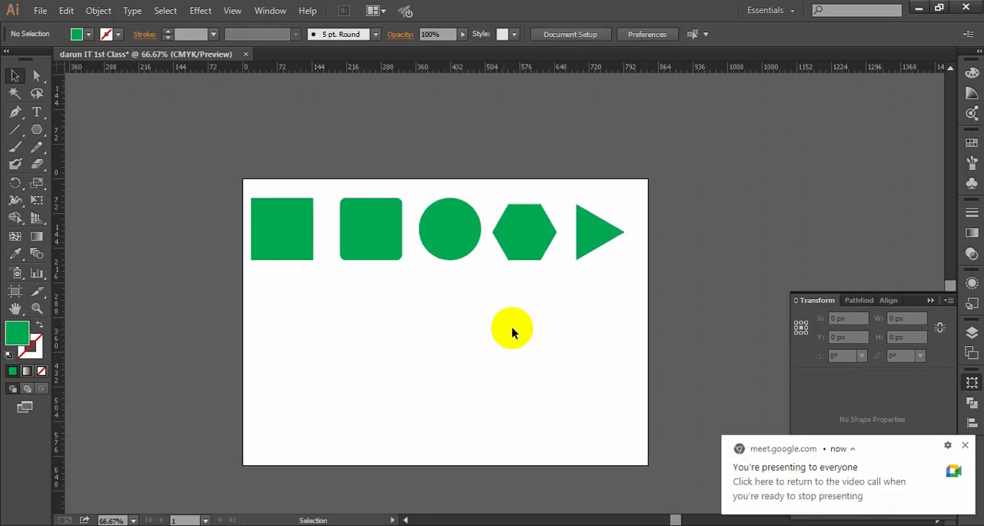
scroll(589, 274, up, 2)
drag(553, 274, 585, 302)
scroll(563, 277, down, 2)
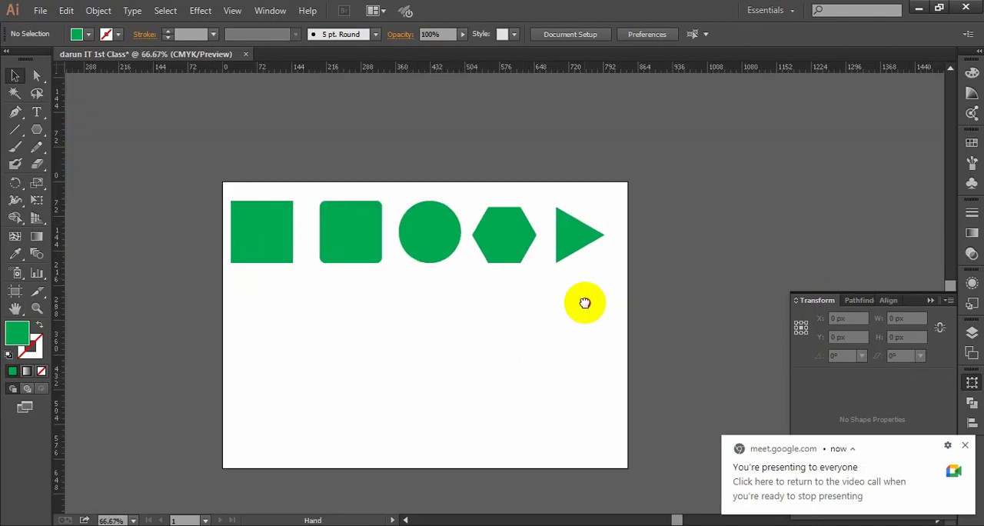
click(930, 300)
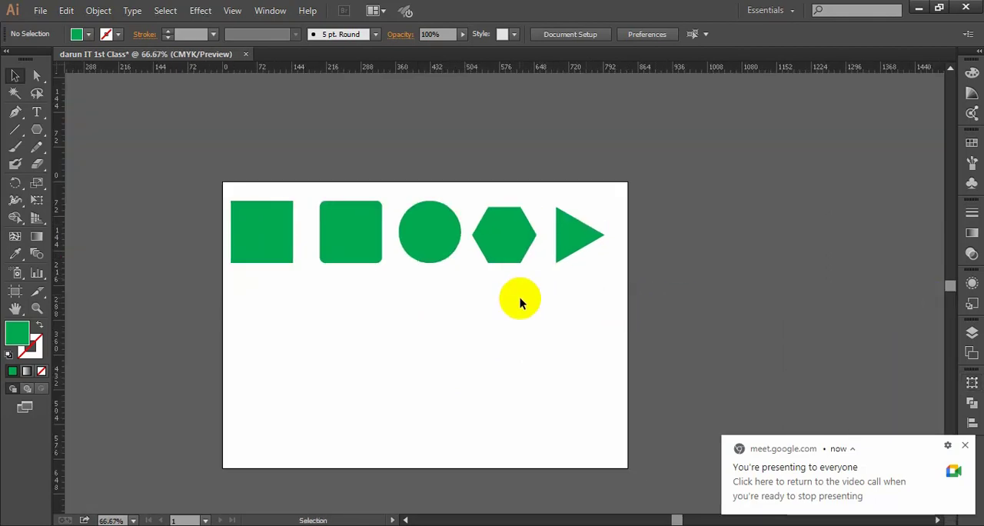
scroll(591, 297, up, 1)
drag(483, 299, 580, 281)
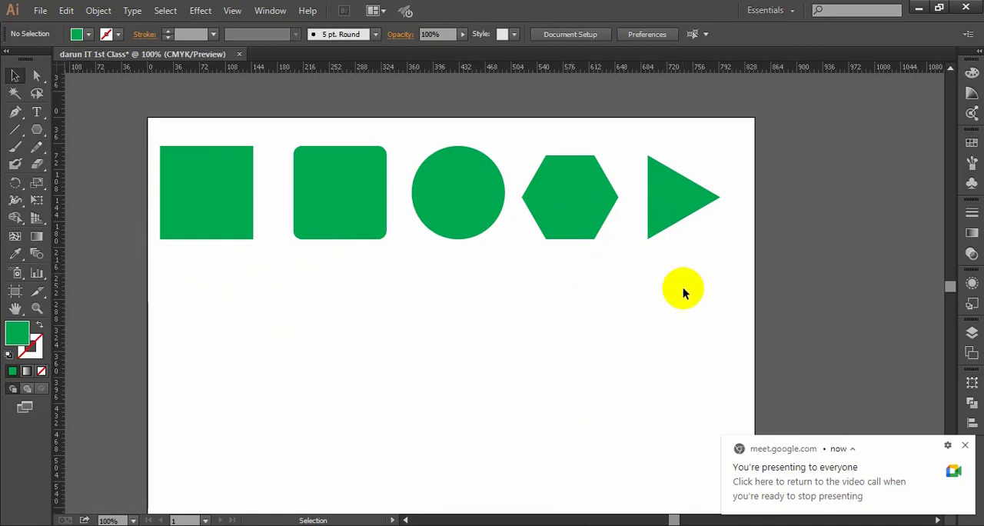
drag(743, 285, 229, 123)
click(604, 372)
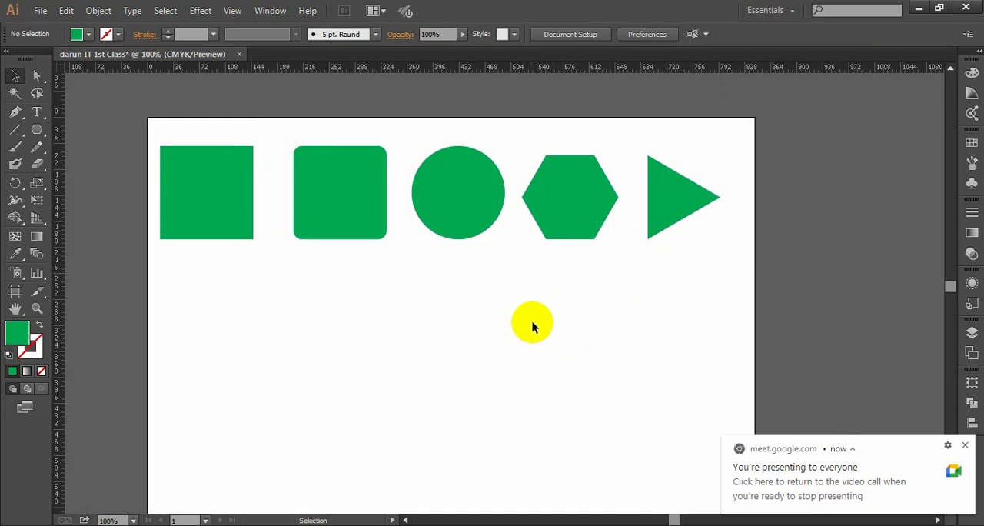
- Create a green octagon below the first square with the Polygon tool, using a radius of 66.8431 px and 8 sides, and deselect it
scroll(525, 320, down, 1)
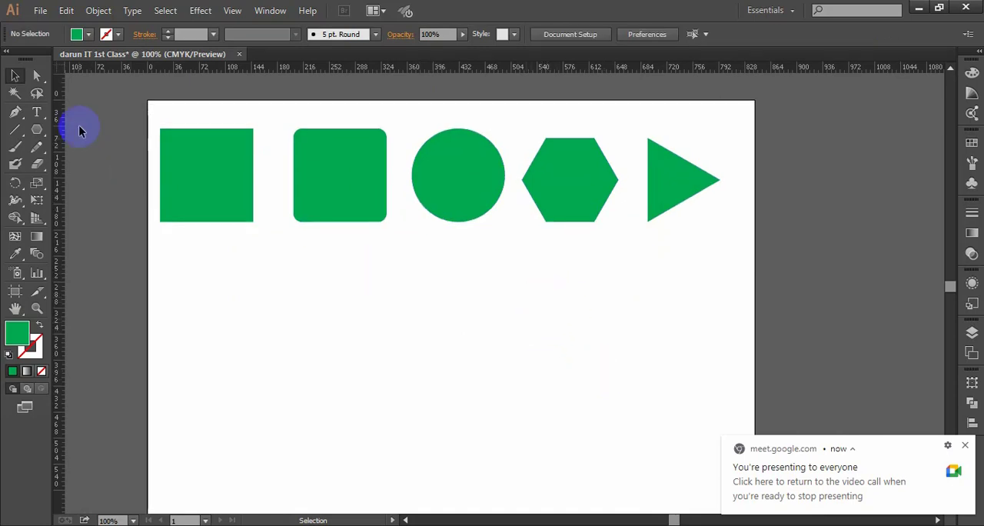
click(36, 129)
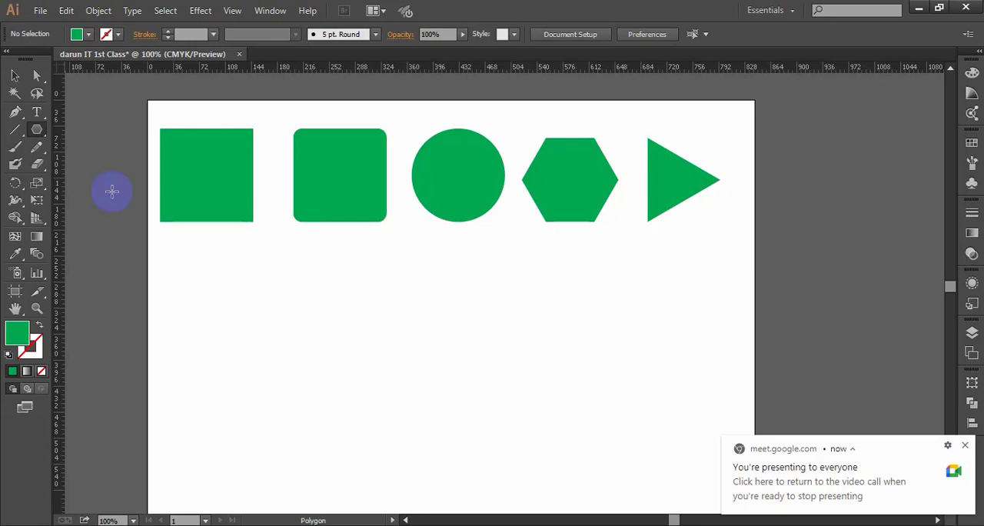
click(232, 311)
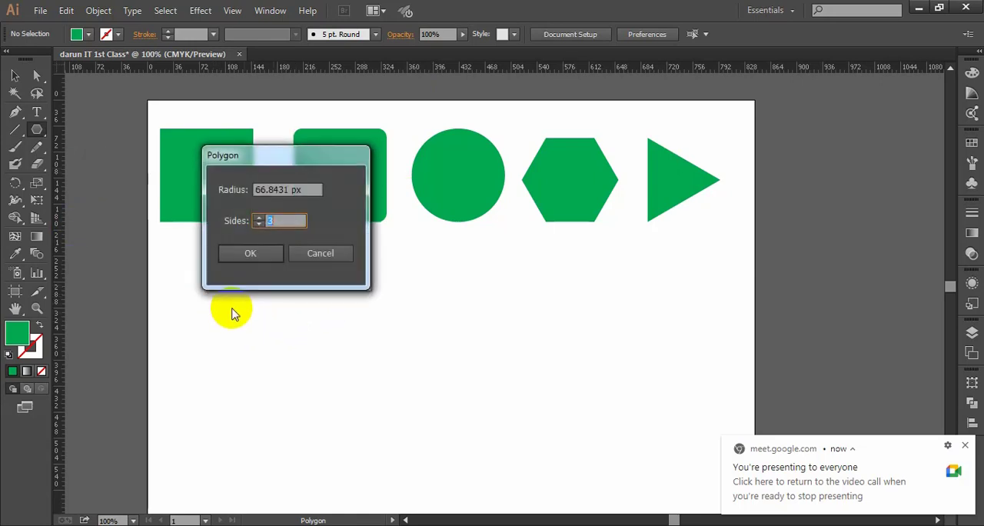
click(288, 222)
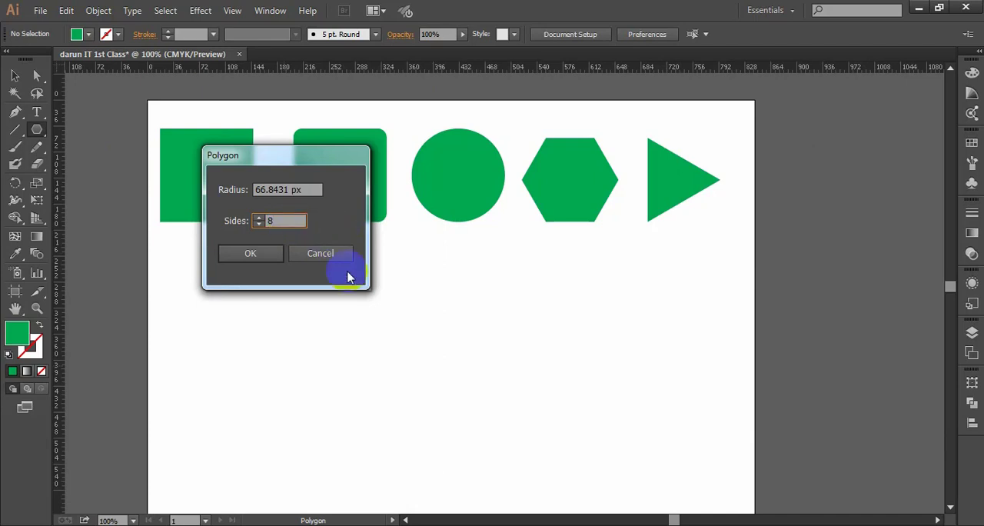
click(268, 253)
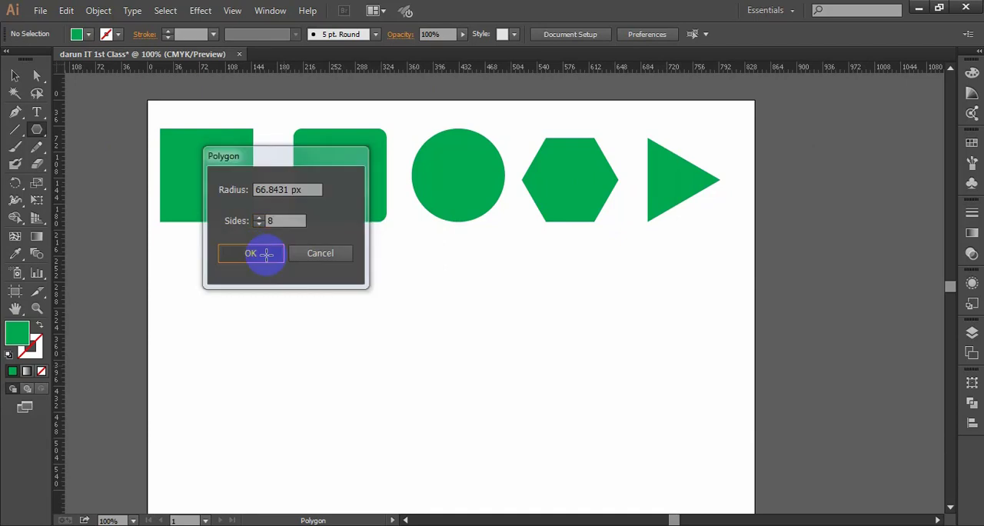
click(15, 77)
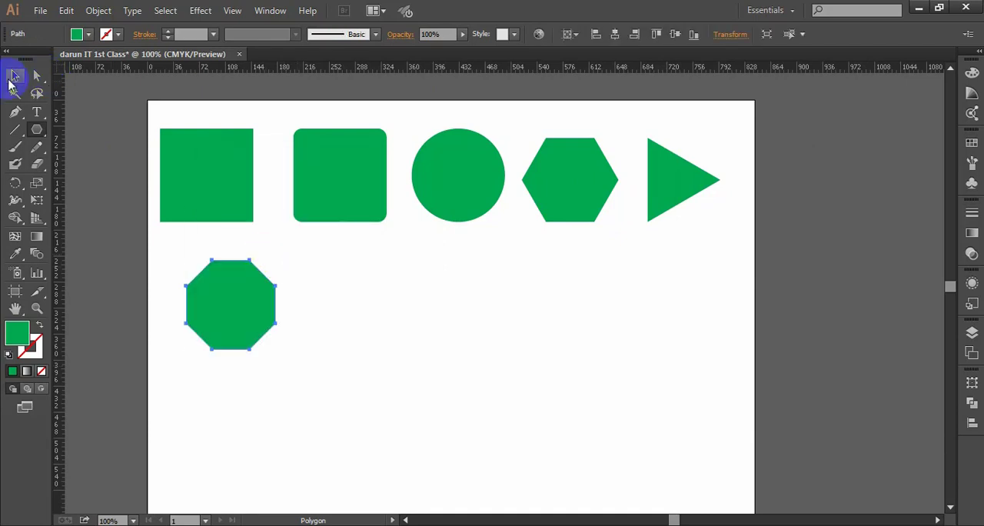
click(443, 371)
- Move the octagon about 25 px left and 10 px up, closer beneath the first square, and deselect it
scroll(274, 330, up, 1)
drag(263, 316, 315, 294)
scroll(378, 307, down, 1)
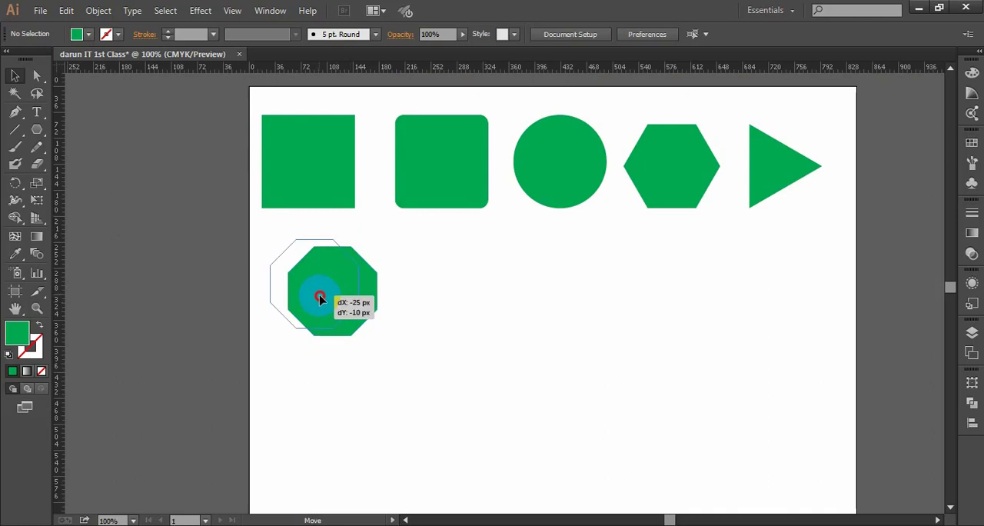
click(435, 326)
scroll(531, 336, up, 1)
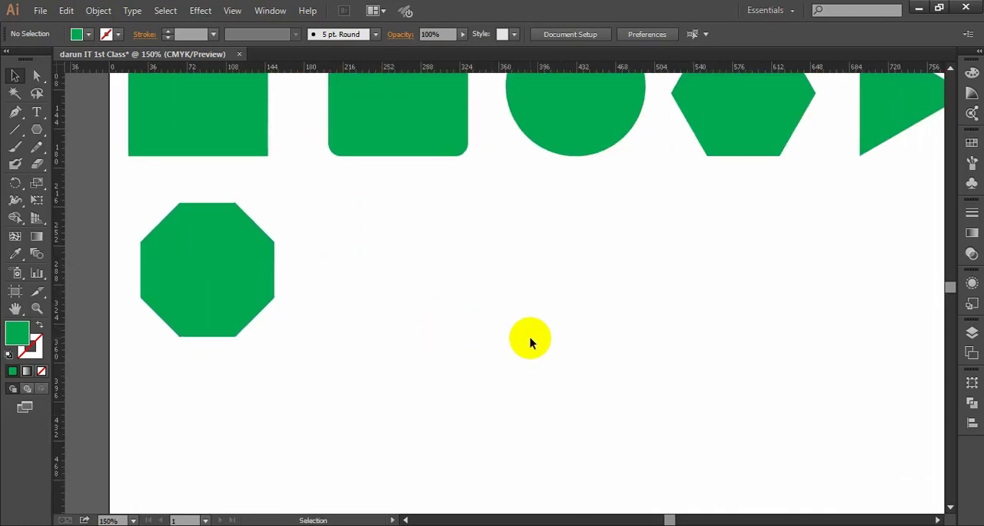
scroll(599, 336, down, 1)
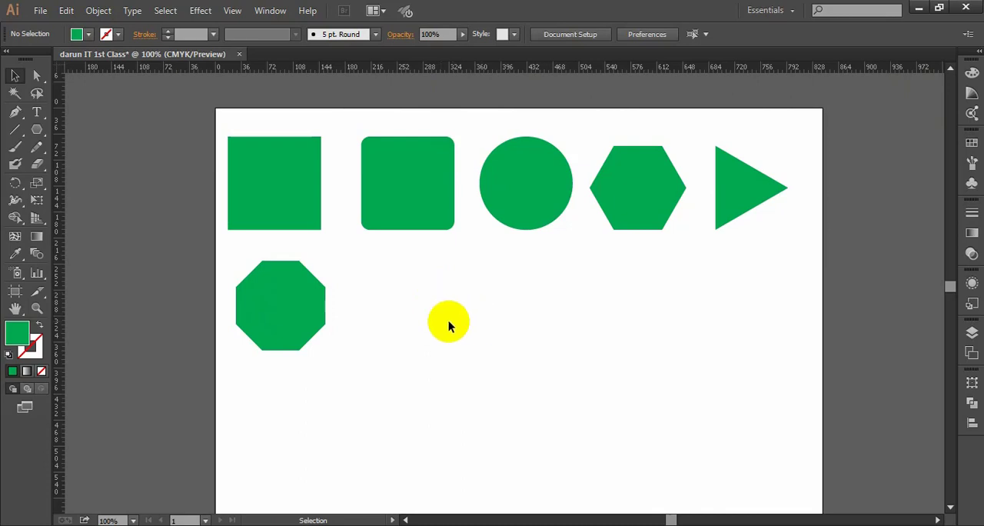
drag(555, 337, 534, 336)
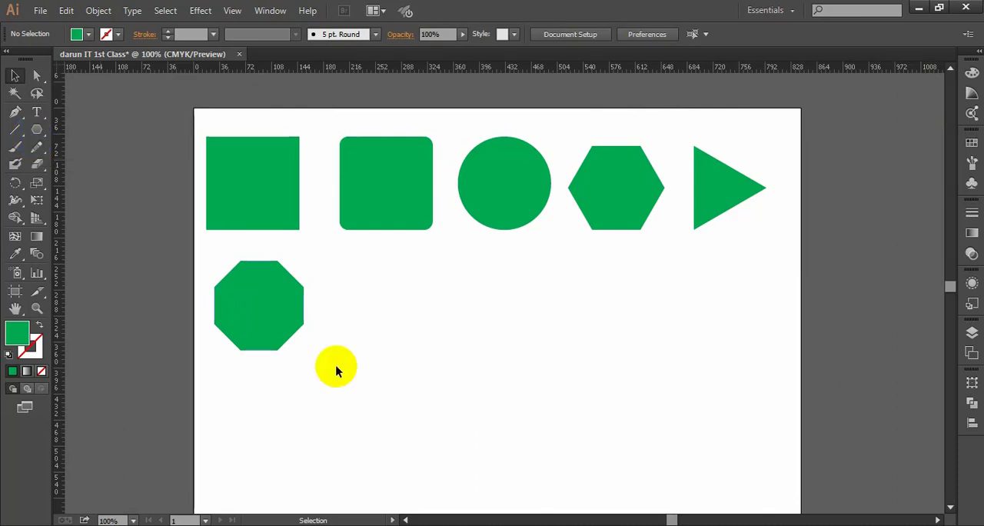
drag(359, 369, 213, 160)
click(511, 390)
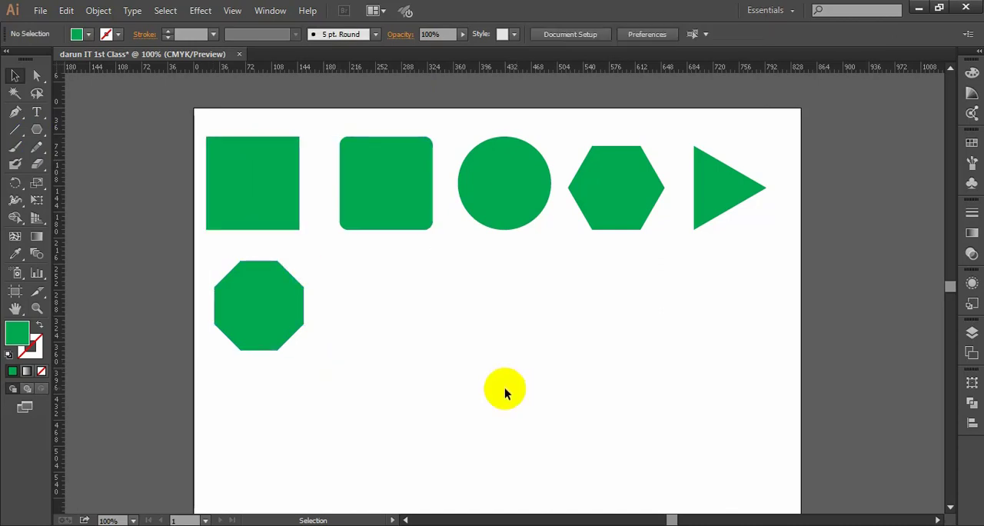
- Select the first square with the Direct Selection tool
click(39, 77)
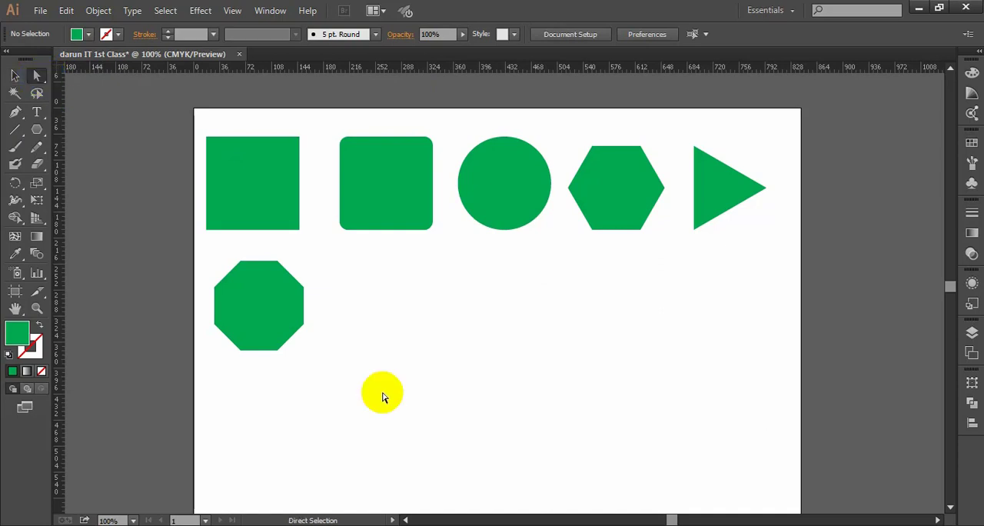
scroll(262, 245, up, 1)
key(space)
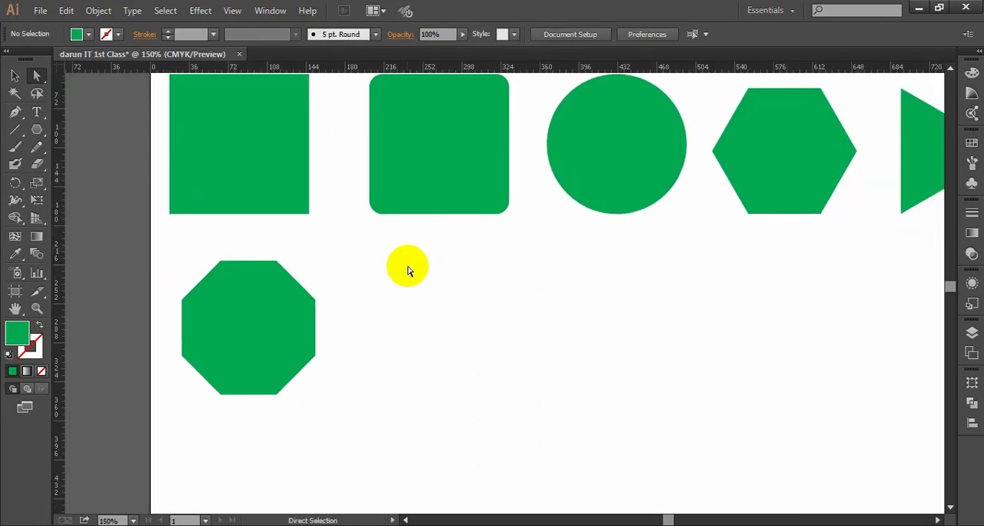
scroll(406, 269, down, 1)
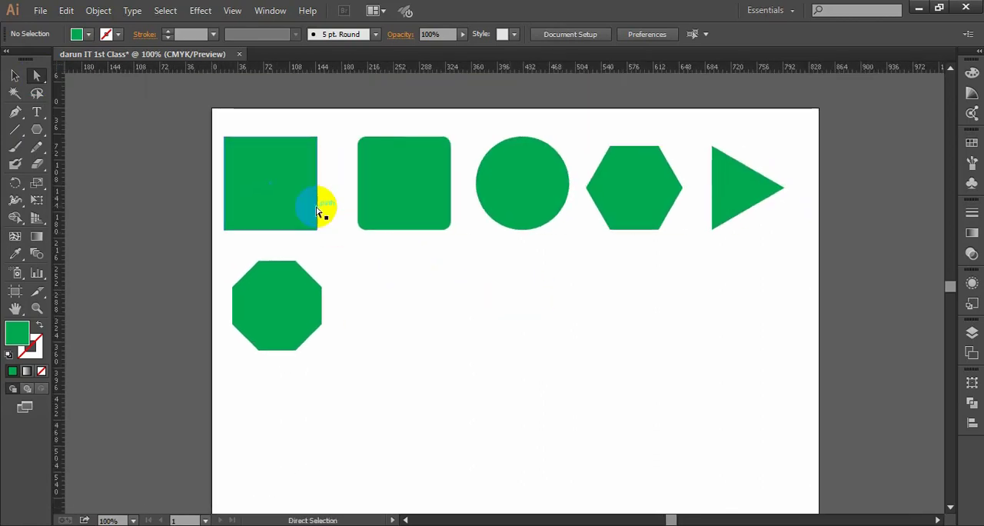
click(263, 165)
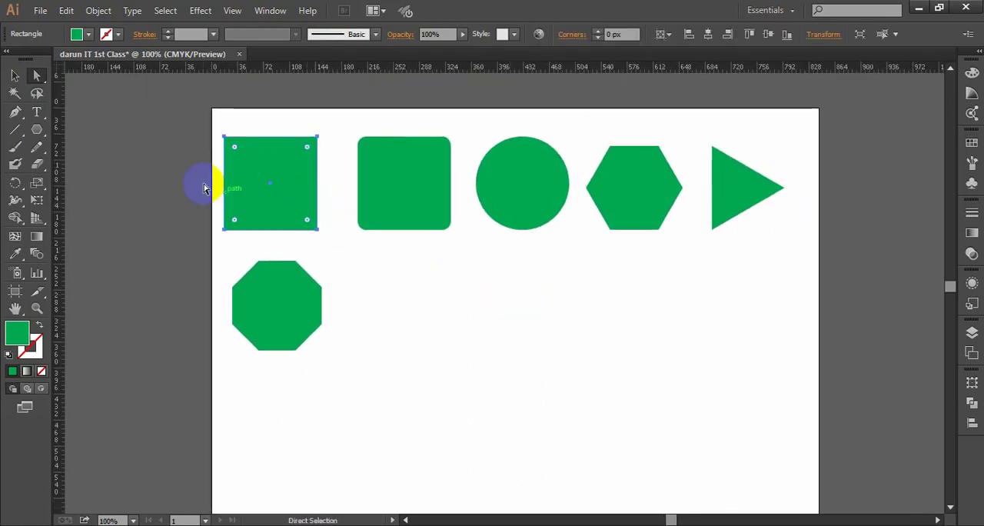
- Select the first square with the Selection tool and examine its corner widgets up close
click(15, 76)
click(402, 335)
click(268, 201)
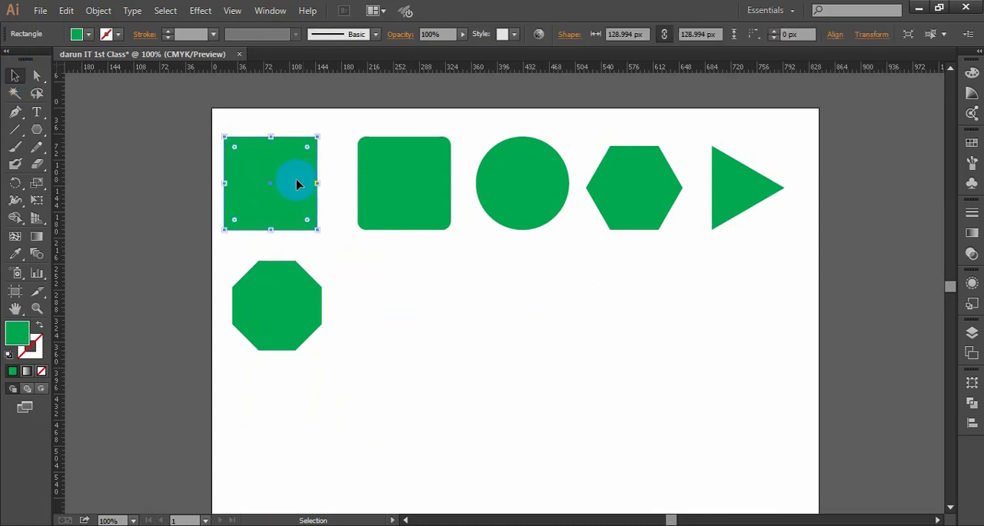
scroll(300, 166, up, 1)
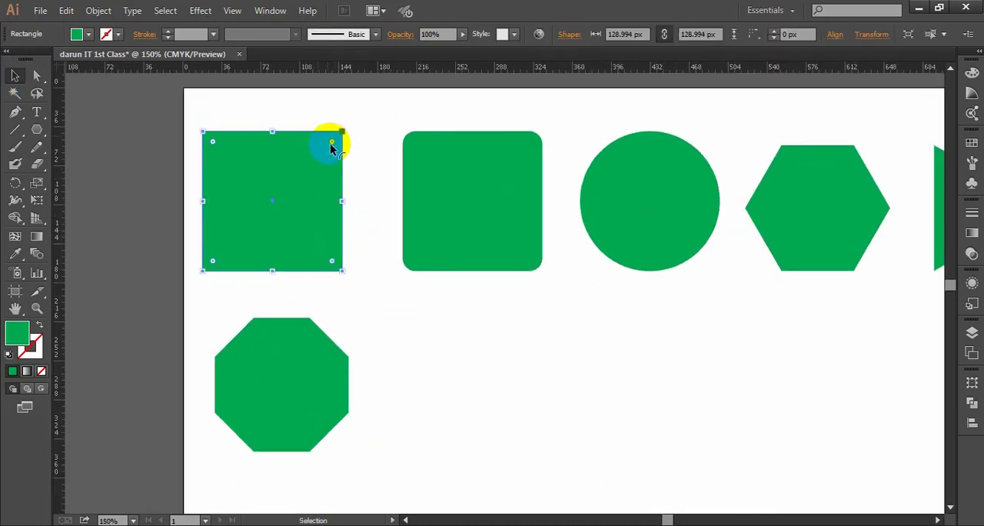
scroll(329, 146, up, 1)
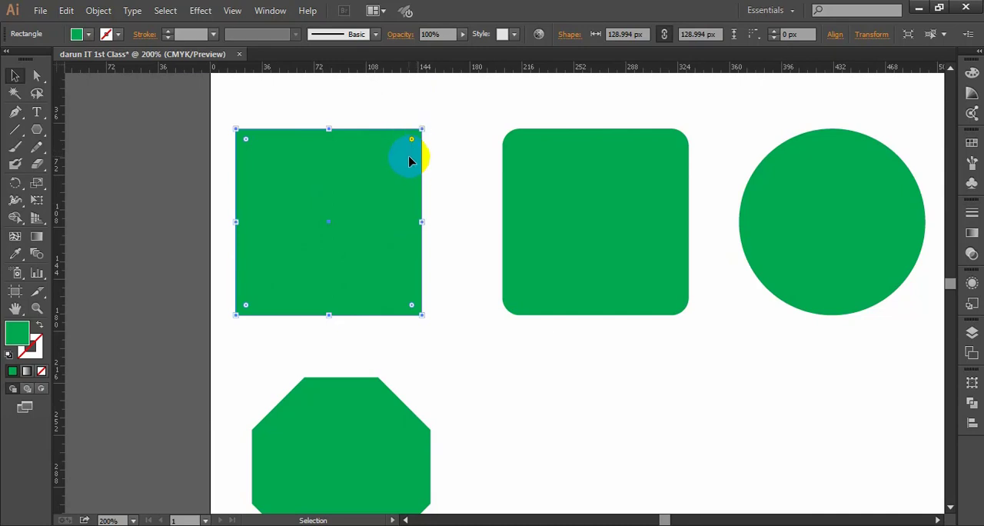
- Compare the first square's handles under the Direct Selection and Selection tools, ending with it reselected by the Selection tool
click(38, 76)
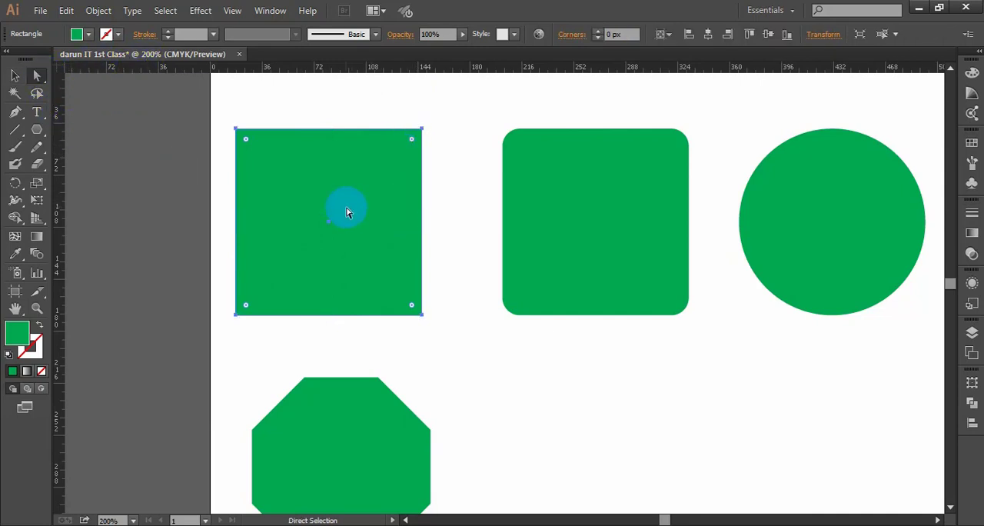
click(16, 76)
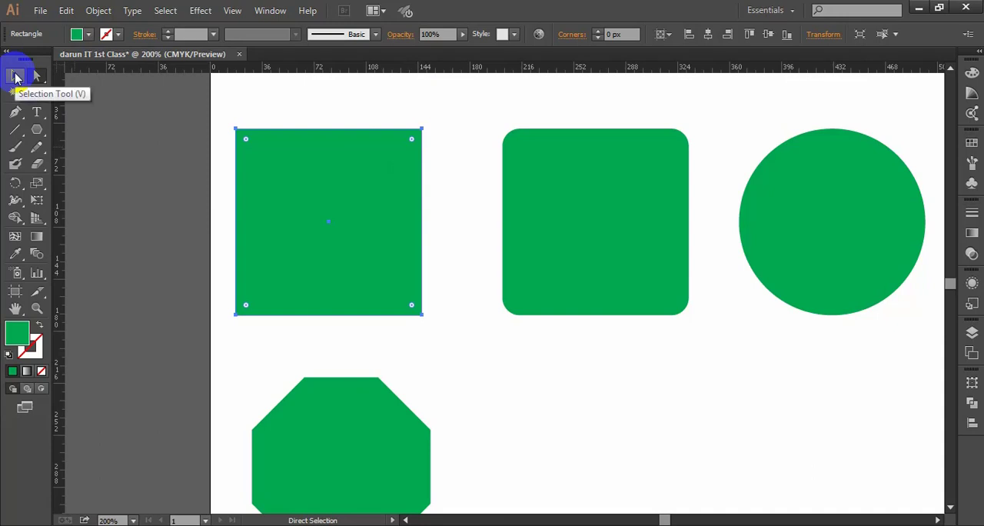
click(14, 74)
click(427, 154)
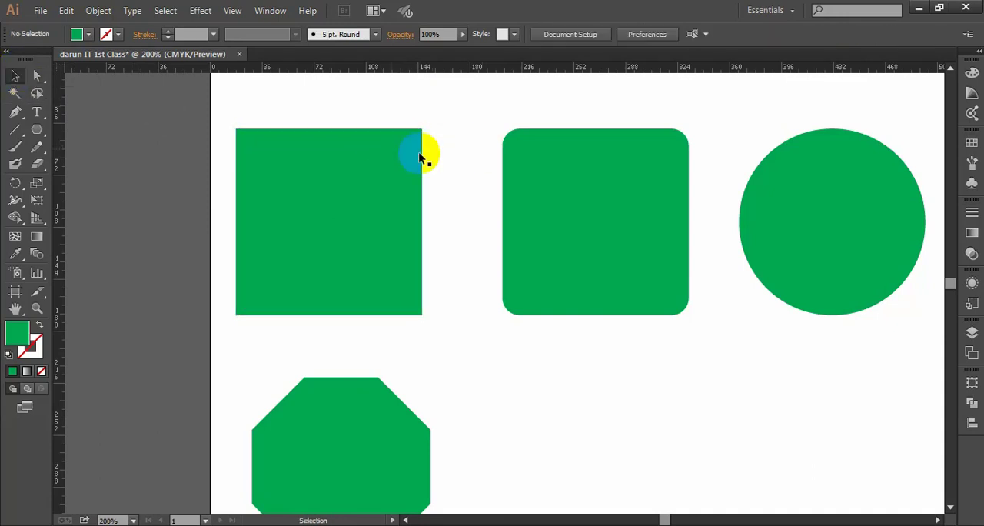
click(387, 228)
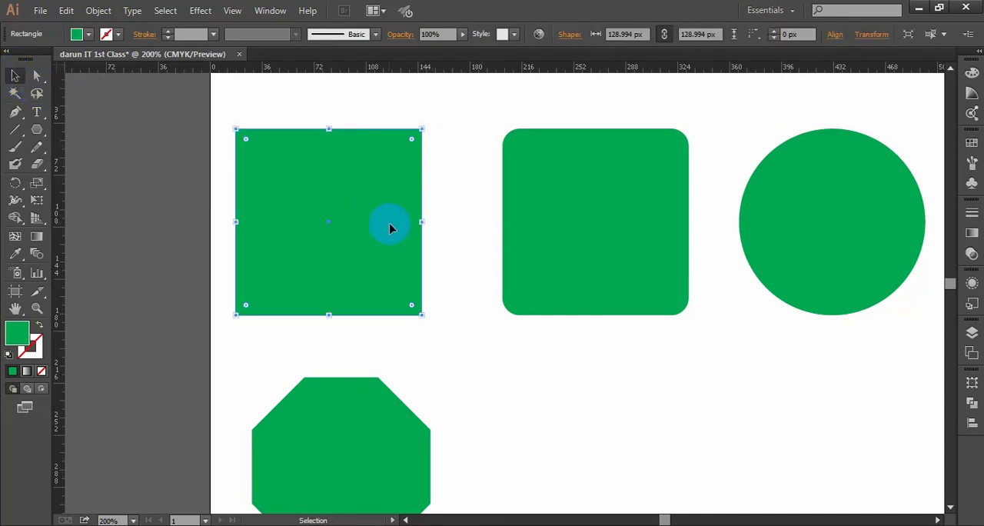
- Try rounding all four corners of the first square by about 21 px, undo it, and briefly select the rounded square for comparison
drag(411, 143, 386, 156)
click(456, 145)
click(350, 179)
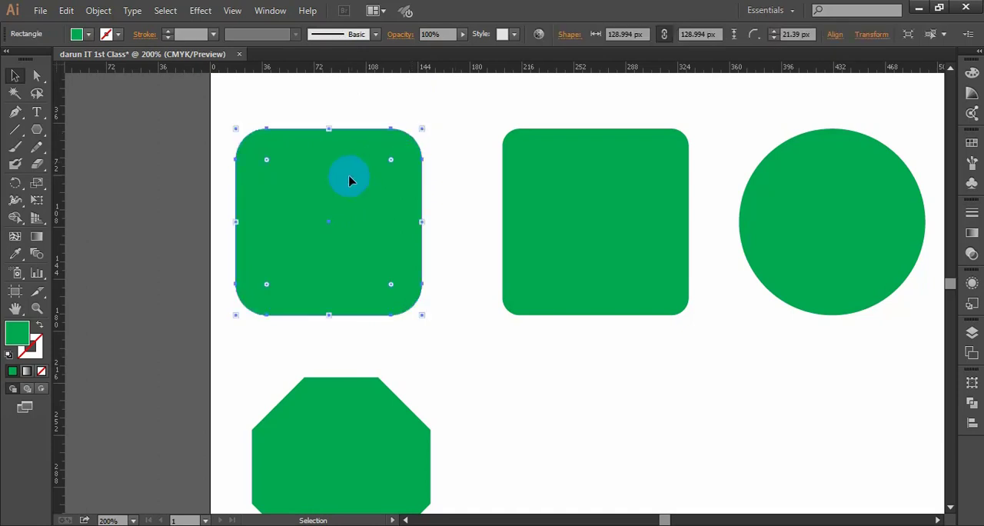
key(ctrl+z)
drag(413, 144, 395, 165)
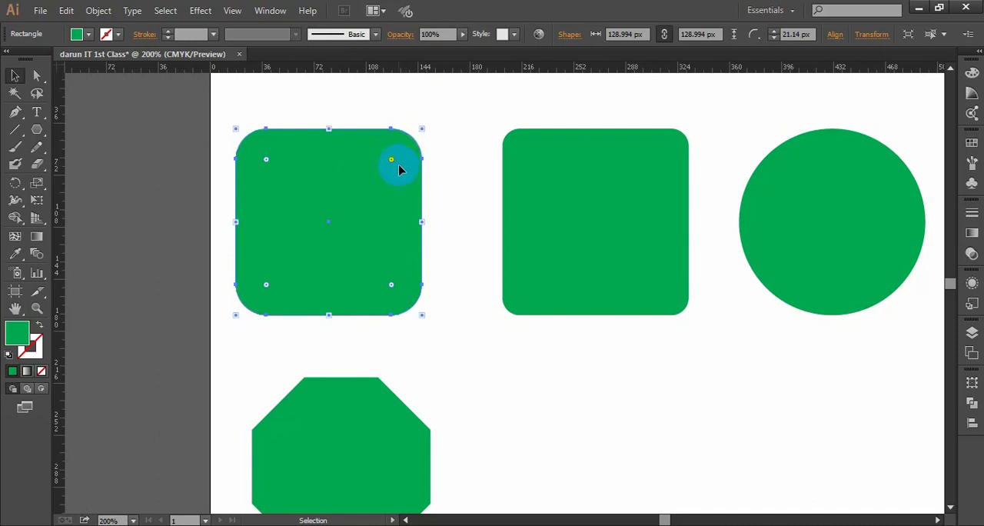
click(438, 202)
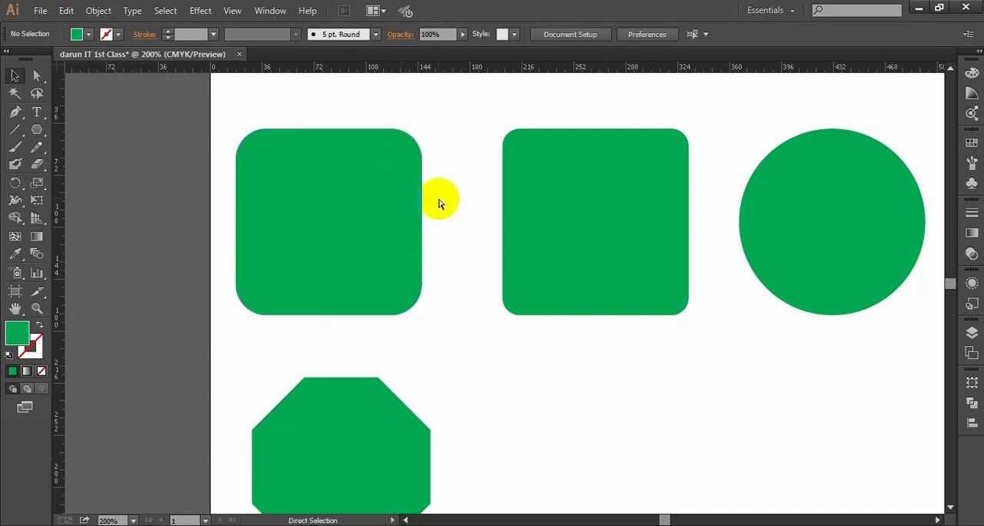
key(ctrl+z)
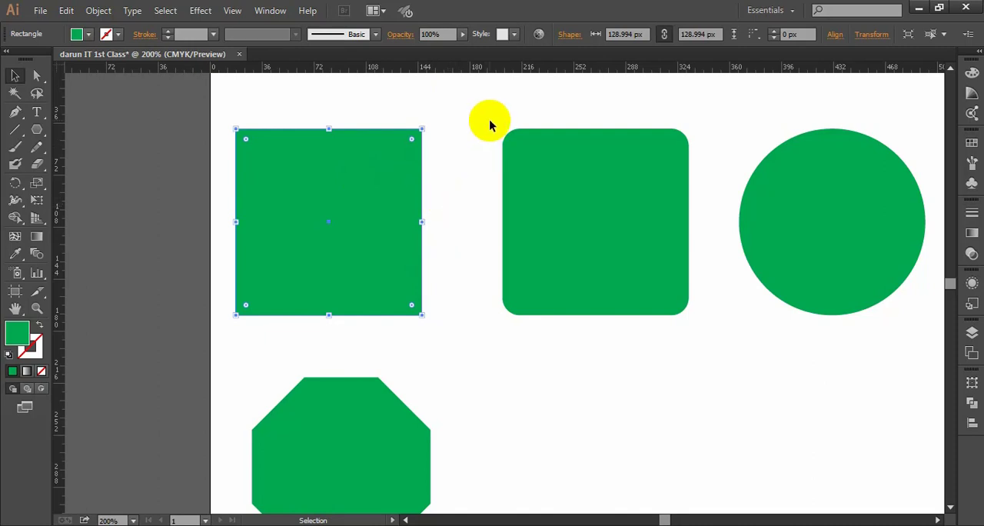
drag(490, 121, 621, 347)
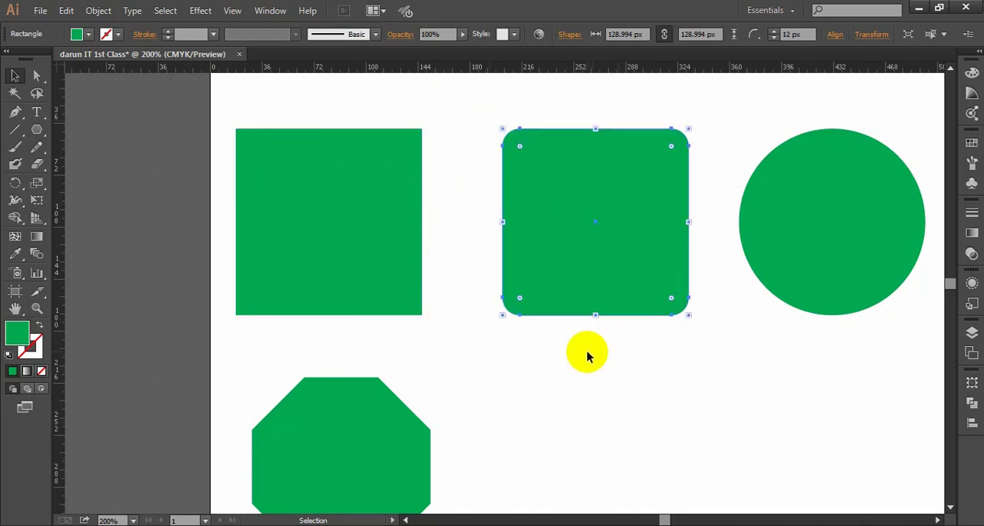
click(428, 250)
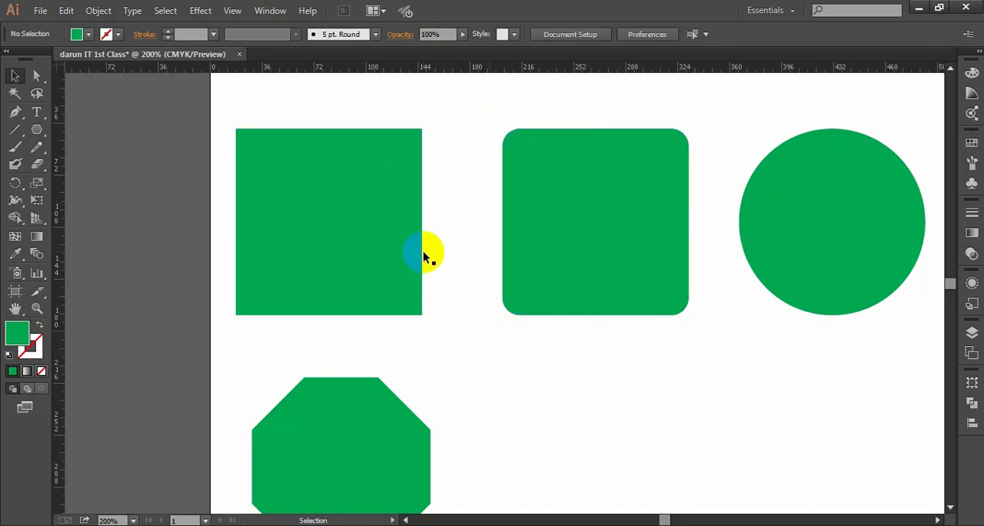
- Practise selecting only the first square's upper-right anchor point with the Direct Selection tool, deselecting it each time
click(37, 74)
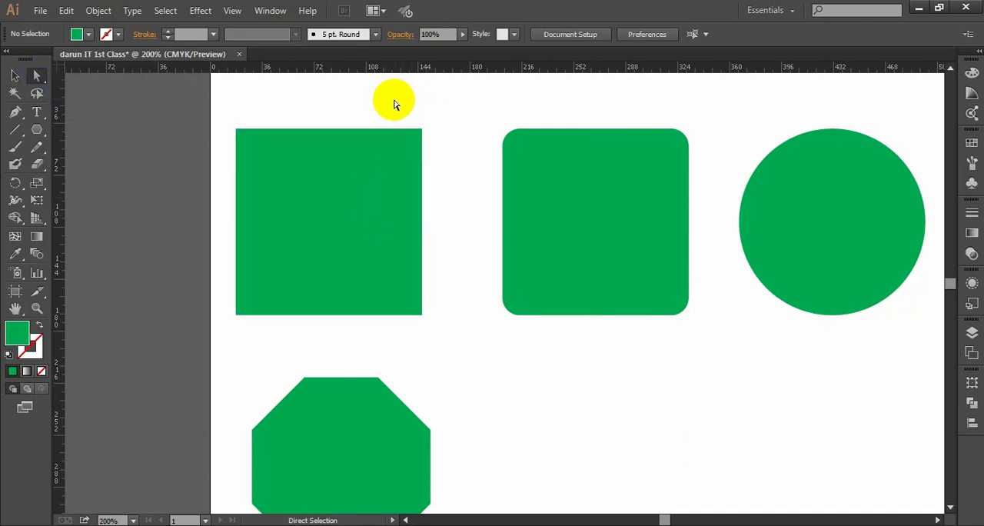
drag(395, 99, 441, 186)
click(434, 162)
drag(397, 105, 441, 178)
click(453, 189)
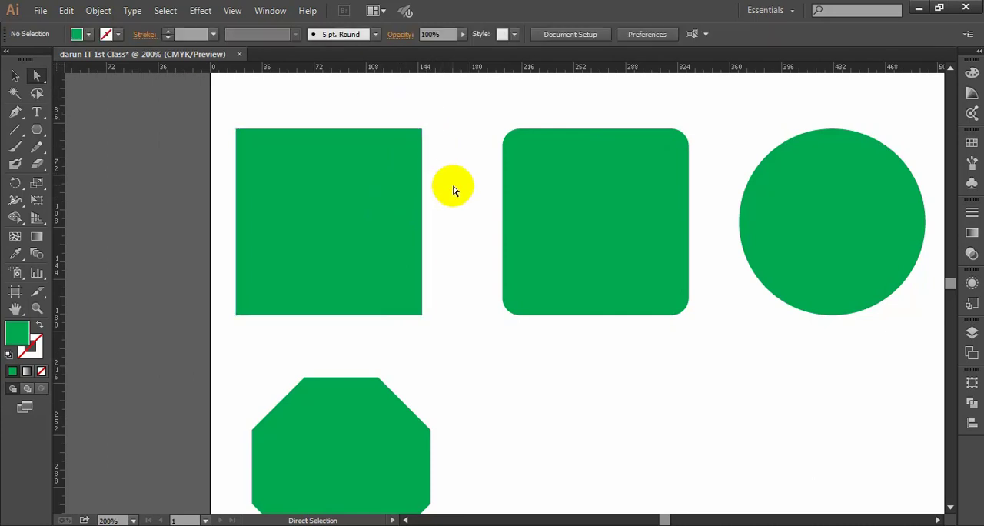
drag(419, 131, 445, 160)
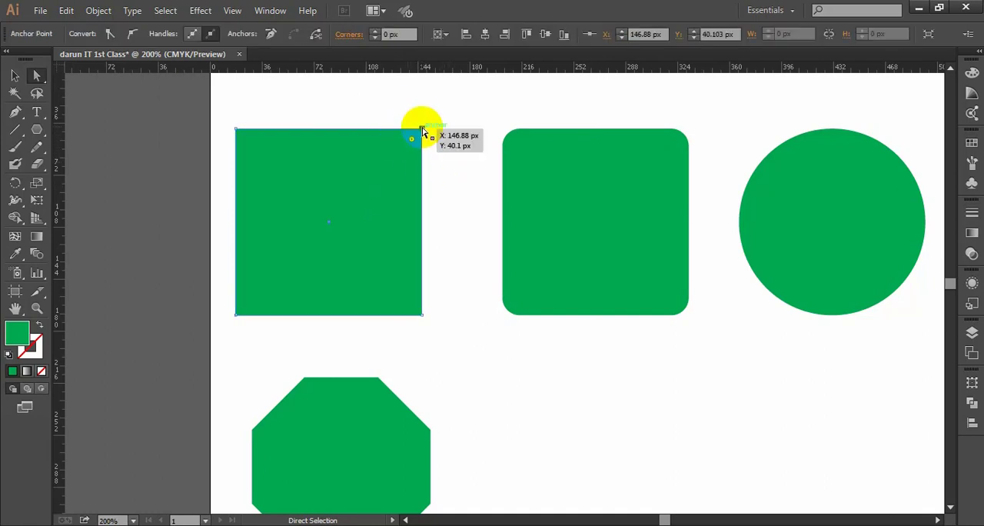
click(442, 163)
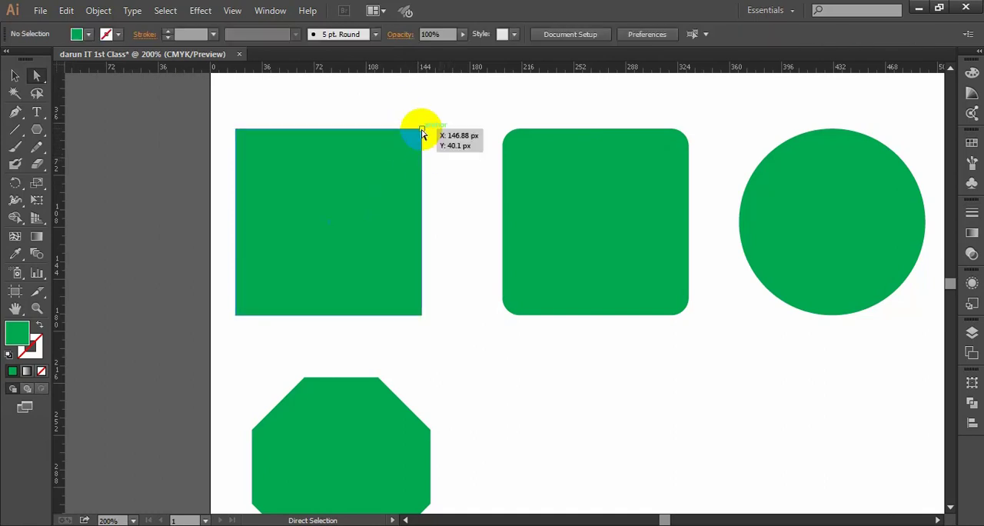
- Round only the first square's upper-right corner to 128.99 px, forming a quarter circle, and deselect it
drag(404, 111, 429, 153)
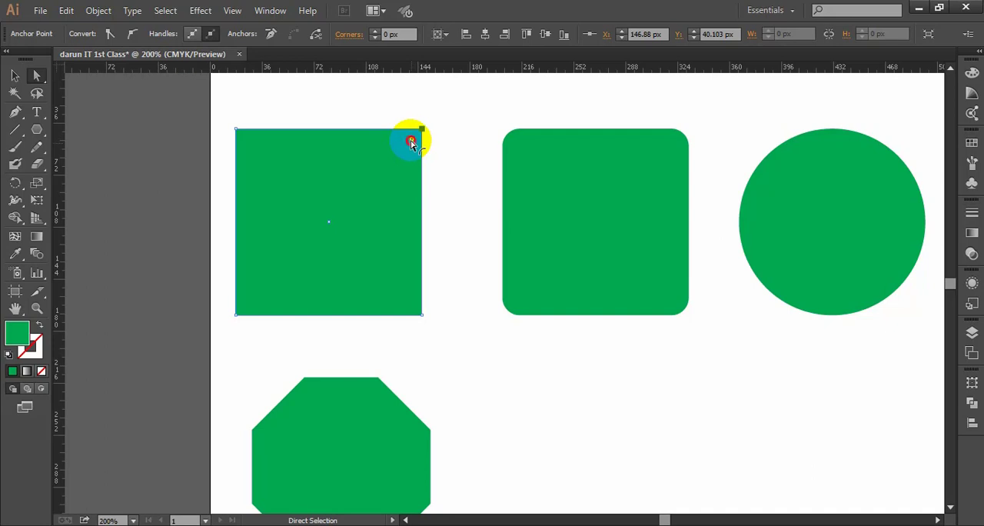
drag(411, 143, 255, 363)
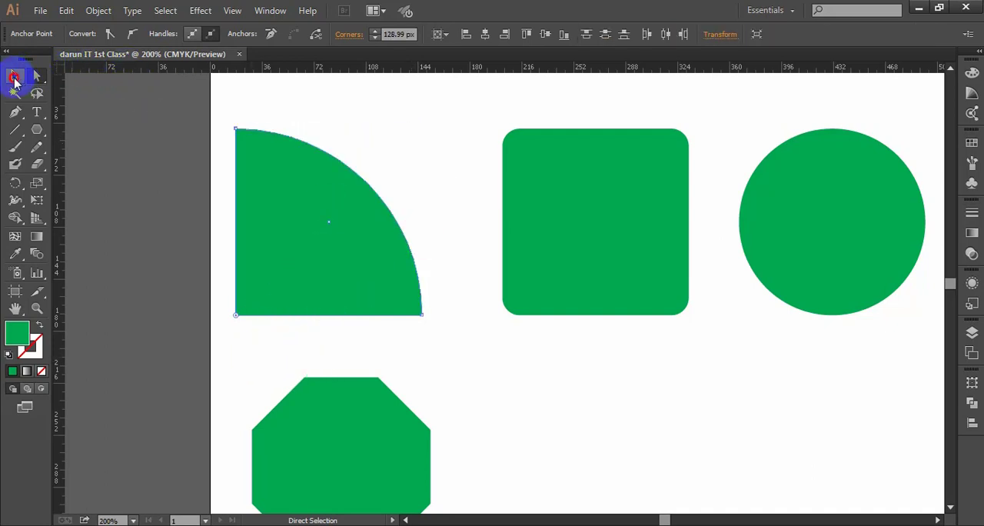
click(14, 76)
click(433, 189)
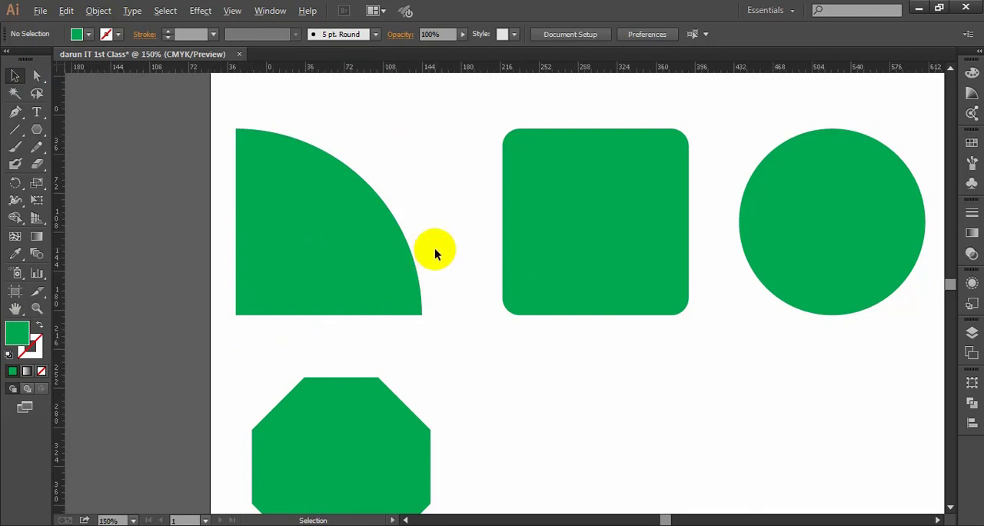
- Undo the single-corner rounding of the first square and dismiss the Save As dialog without saving
scroll(438, 246, down, 1)
drag(473, 246, 421, 219)
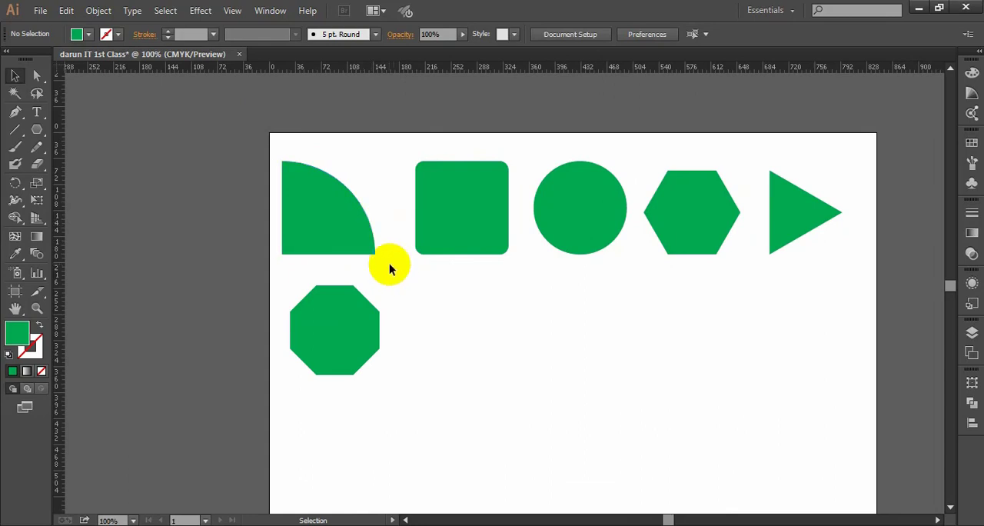
key(a)
key(ctrl+shift+s)
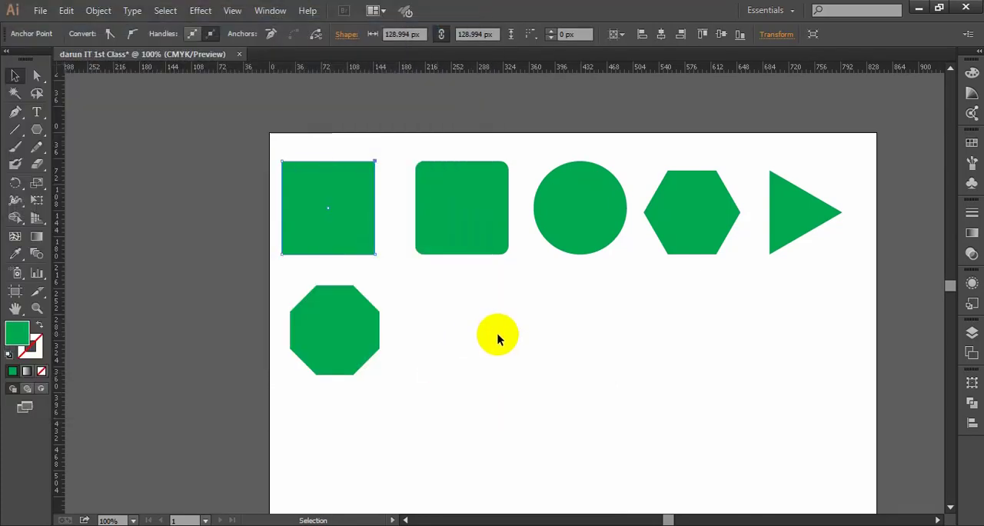
click(497, 338)
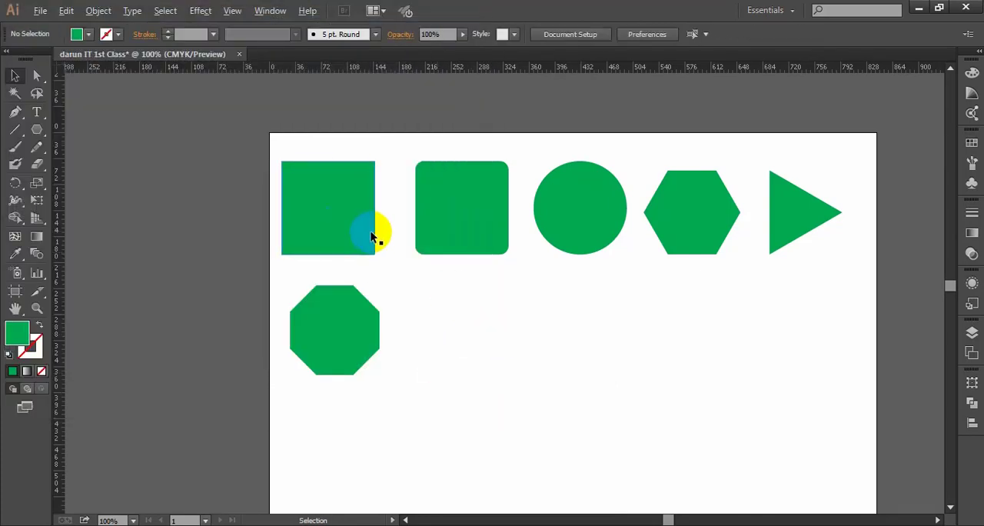
- Duplicate the first square to the right of the octagon, about 197 px across and 165 px down, and deselect the copy
key(space)
drag(411, 253, 372, 210)
key(space)
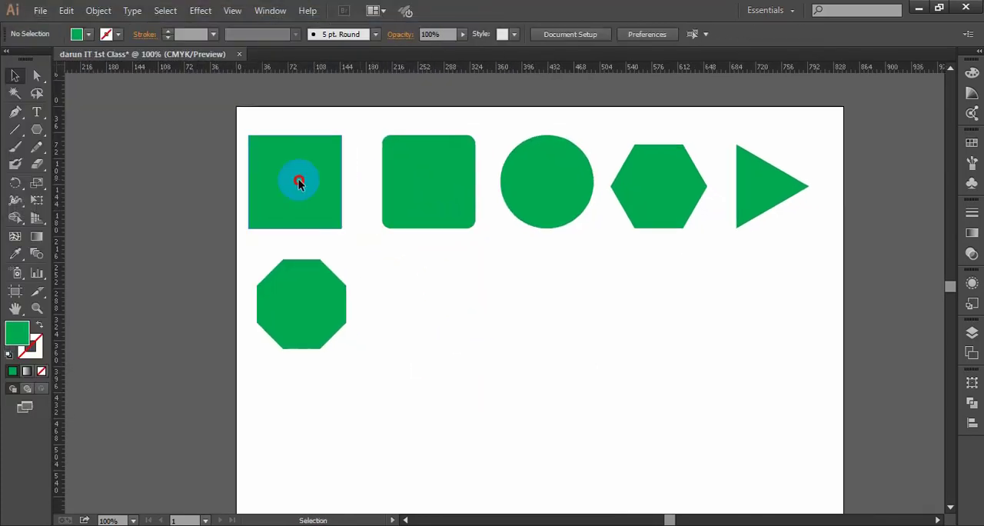
click(298, 182)
drag(300, 172, 444, 294)
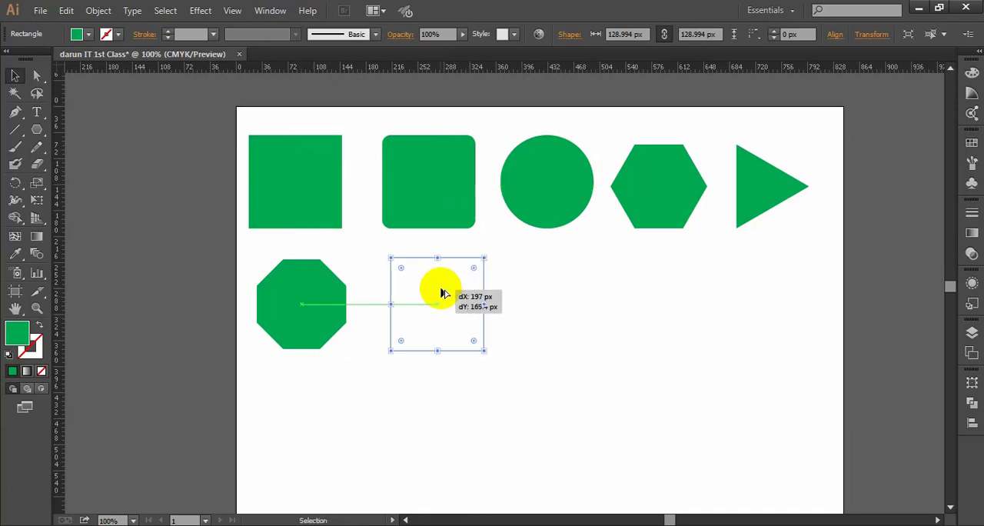
click(553, 310)
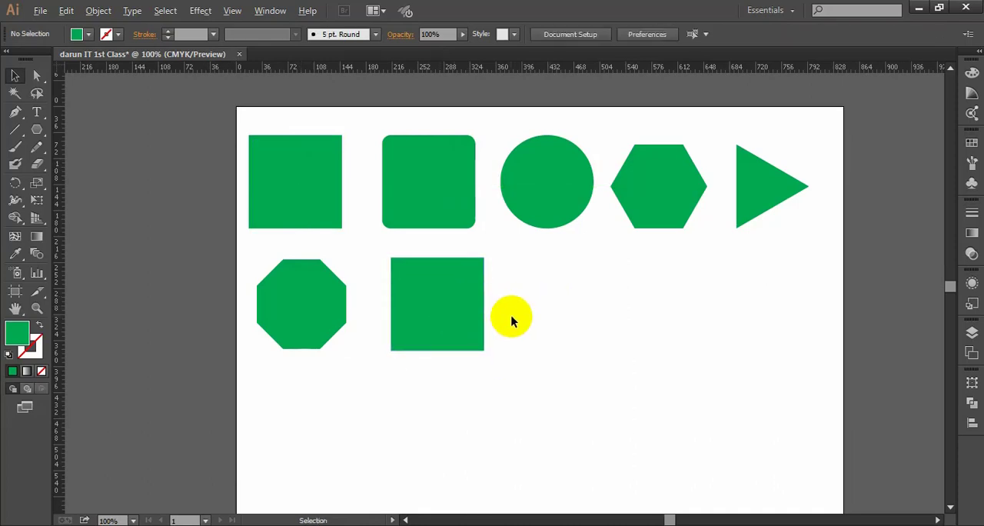
- Move the octagon slightly down in the second row and deselect it
scroll(514, 316, up, 1)
key(space)
drag(521, 312, 559, 299)
scroll(559, 298, down, 1)
mouse_move(348, 290)
mouse_down()
mouse_move(335, 287)
mouse_move(340, 298)
mouse_up()
click(620, 302)
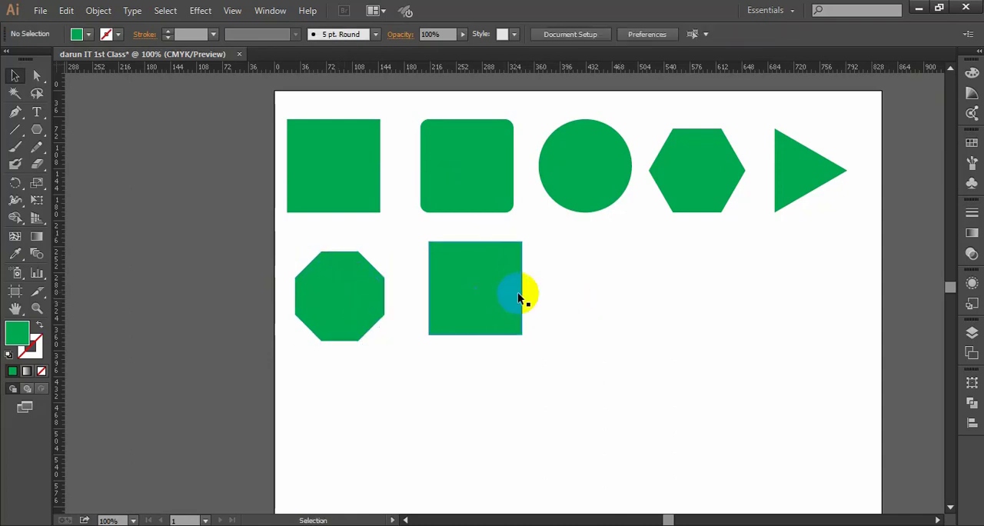
- Move the square copy down level with the octagon's base and slightly left to line up under the rounded square
scroll(518, 290, up, 1)
scroll(474, 273, down, 1)
drag(474, 275, 475, 285)
click(486, 298)
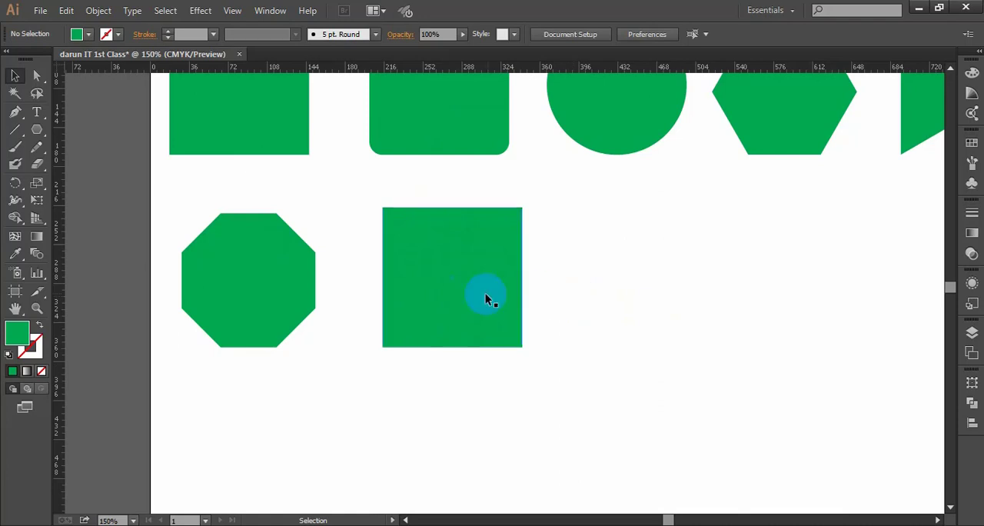
drag(501, 295, 487, 296)
click(602, 300)
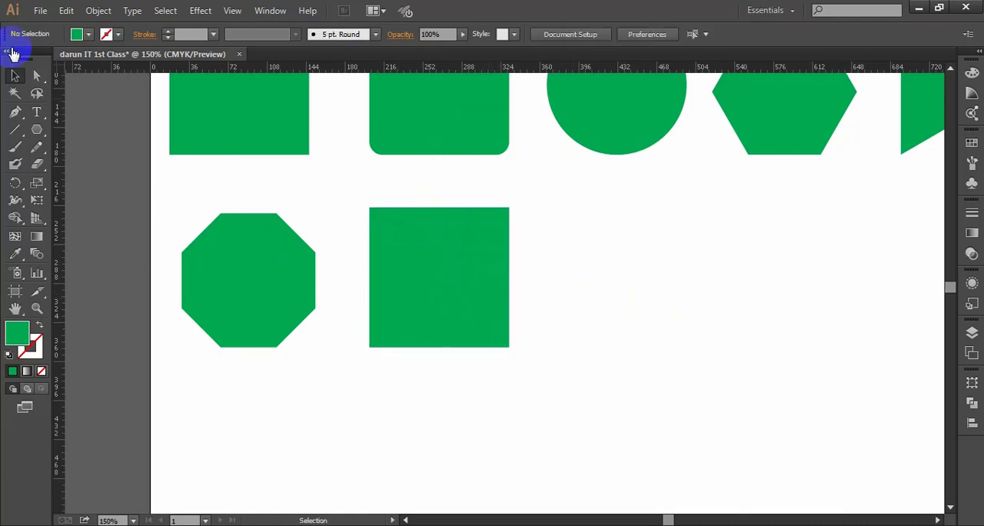
- Round only the square copy's upper-right corner fully with the Direct Selection tool to form a quarter circle, and deselect it
click(38, 77)
drag(496, 191, 370, 359)
click(19, 75)
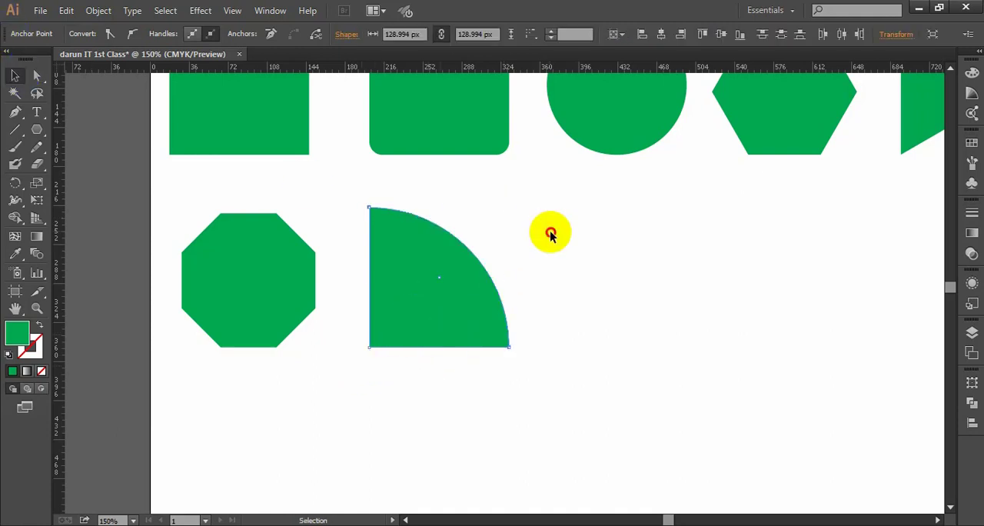
click(550, 232)
- Review both rows of shapes, briefly selecting and deselecting the first square
key(space)
drag(611, 237, 607, 237)
scroll(602, 231, up, 3)
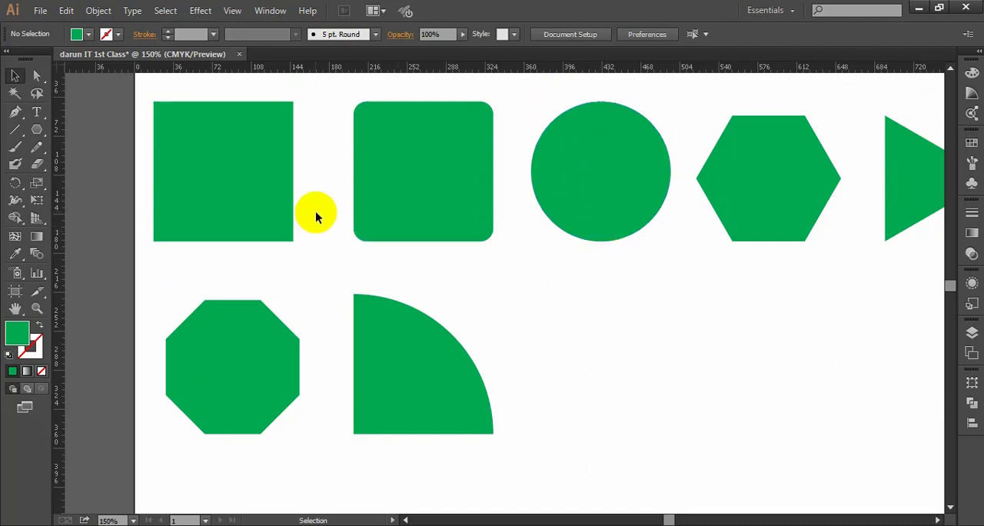
click(256, 148)
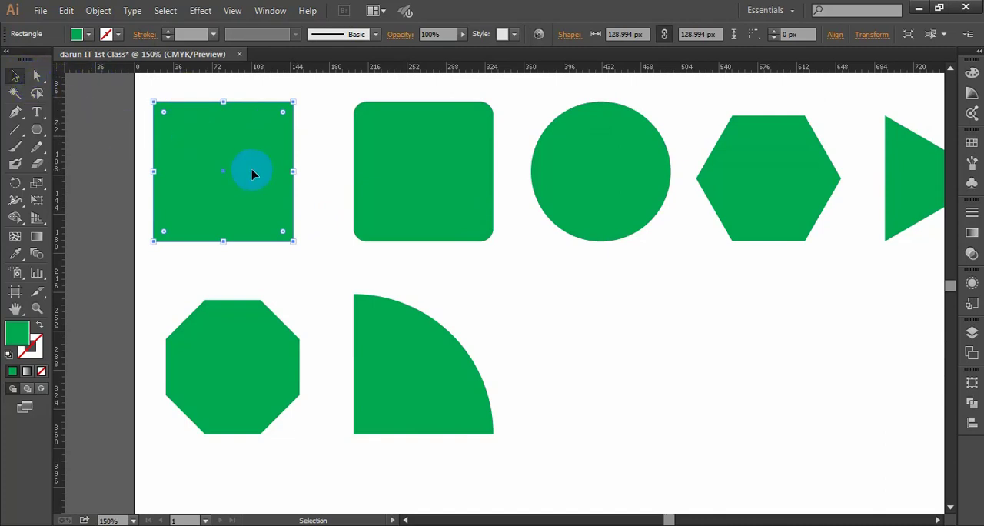
scroll(428, 261, down, 4)
click(685, 359)
scroll(670, 357, up, 4)
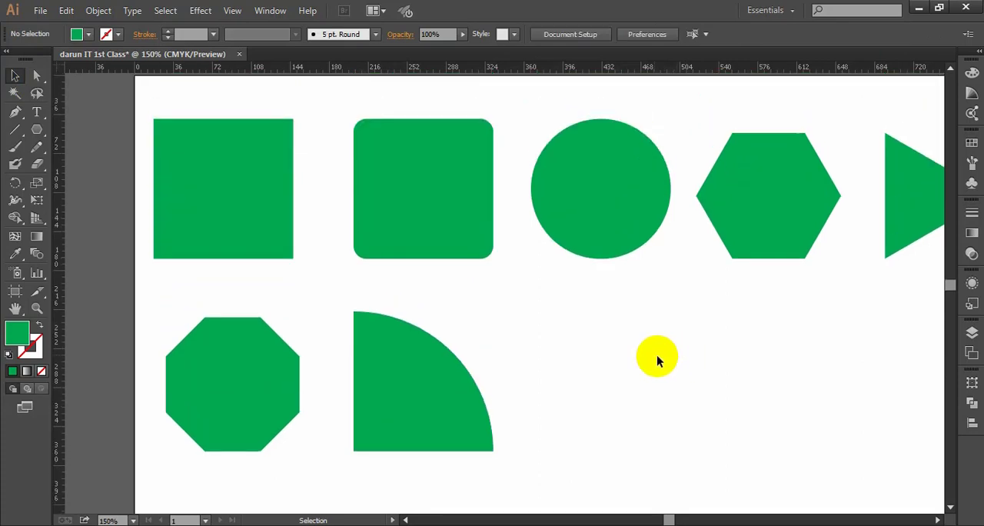
scroll(650, 304, down, 3)
scroll(650, 306, up, 4)
- Examine the Artboards, Transform, and Align panel settings with the first square selected, and deselect the square
click(972, 336)
click(972, 353)
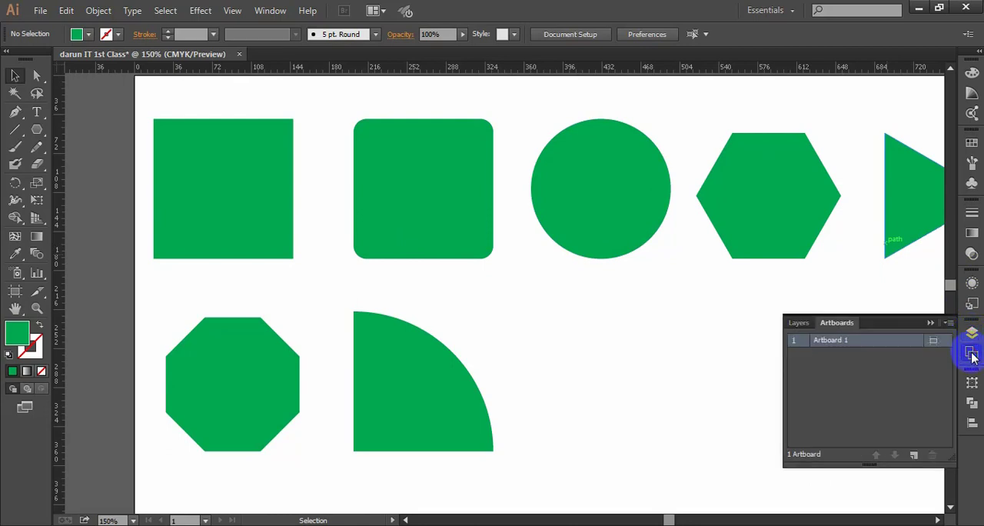
click(972, 382)
click(861, 301)
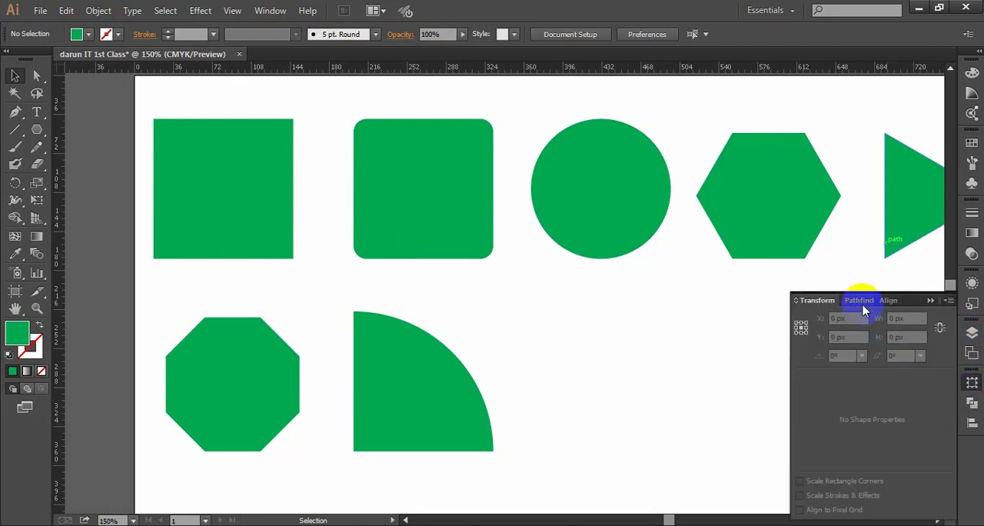
click(221, 185)
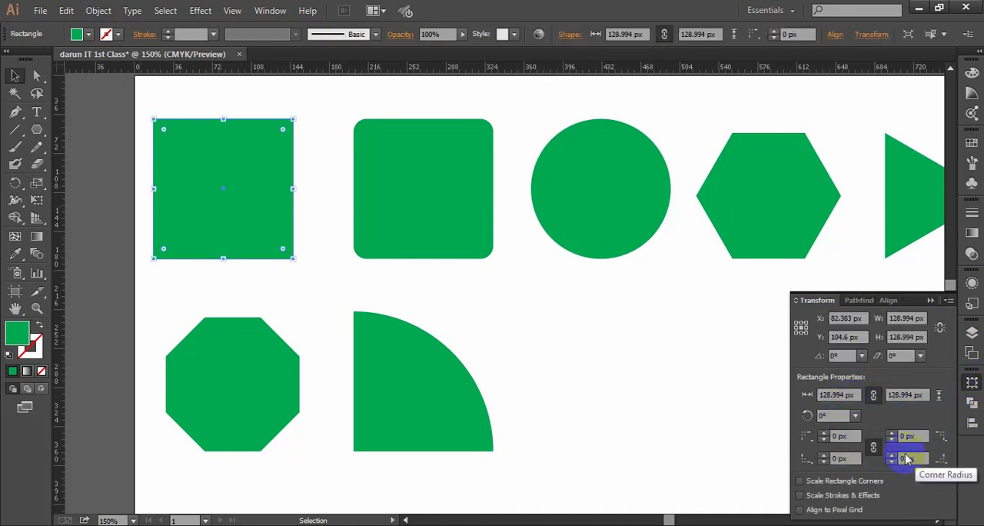
click(972, 409)
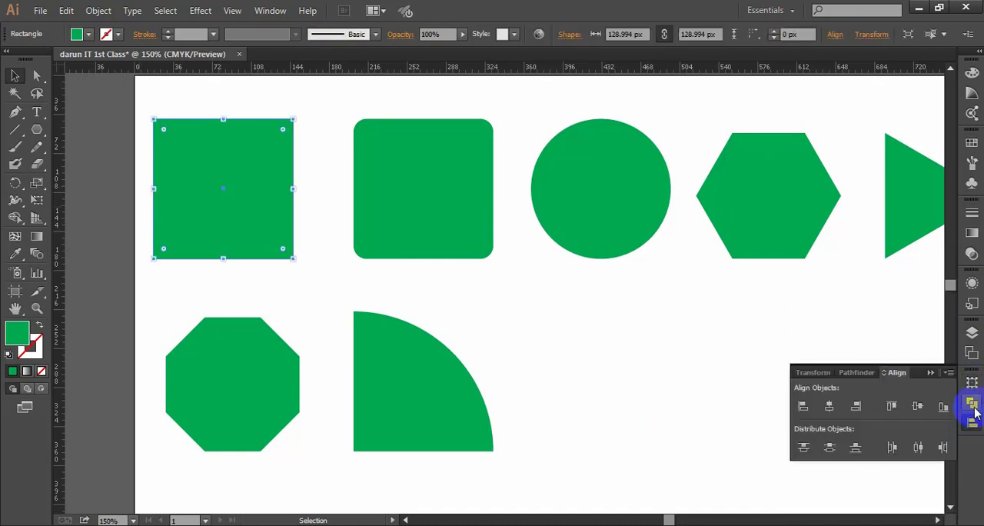
click(969, 402)
click(970, 385)
click(945, 327)
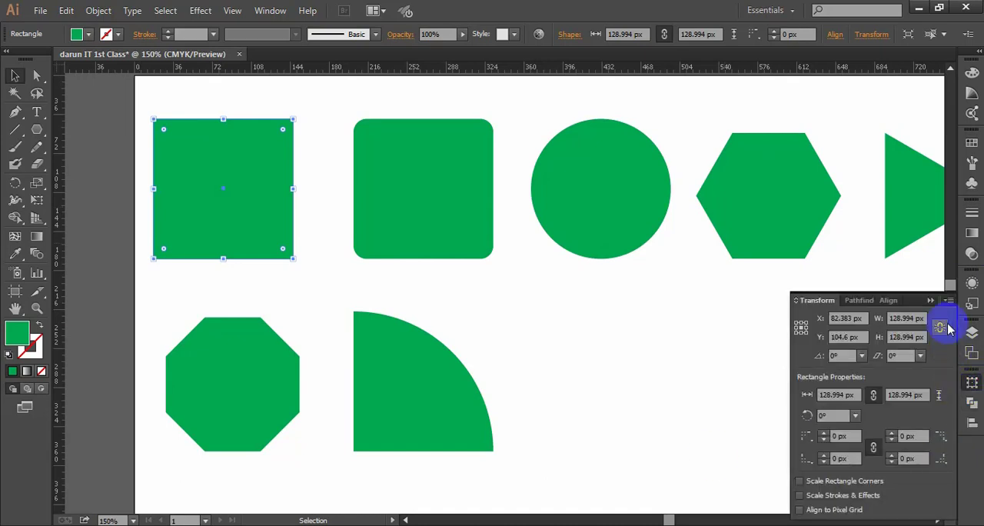
click(930, 299)
click(555, 368)
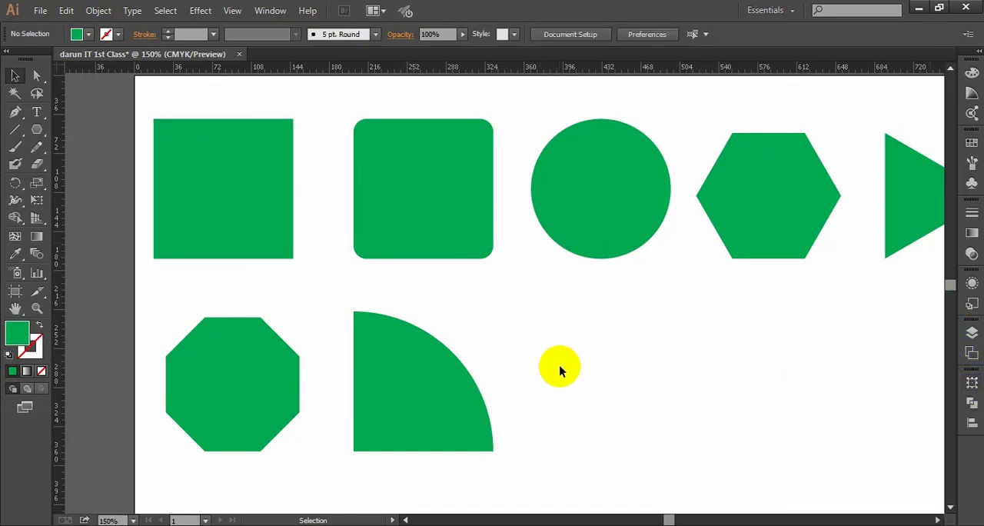
- Duplicate the first square into the second row, to the right of the quarter circle, and deselect it
scroll(579, 356, down, 2)
drag(671, 369, 600, 350)
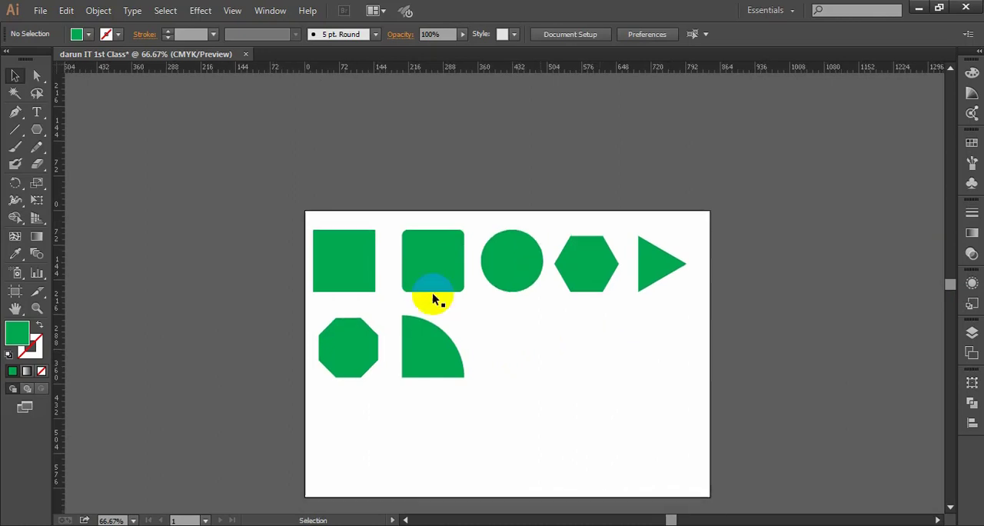
scroll(409, 282, up, 1)
drag(531, 344, 512, 335)
drag(301, 259, 556, 378)
drag(632, 377, 632, 351)
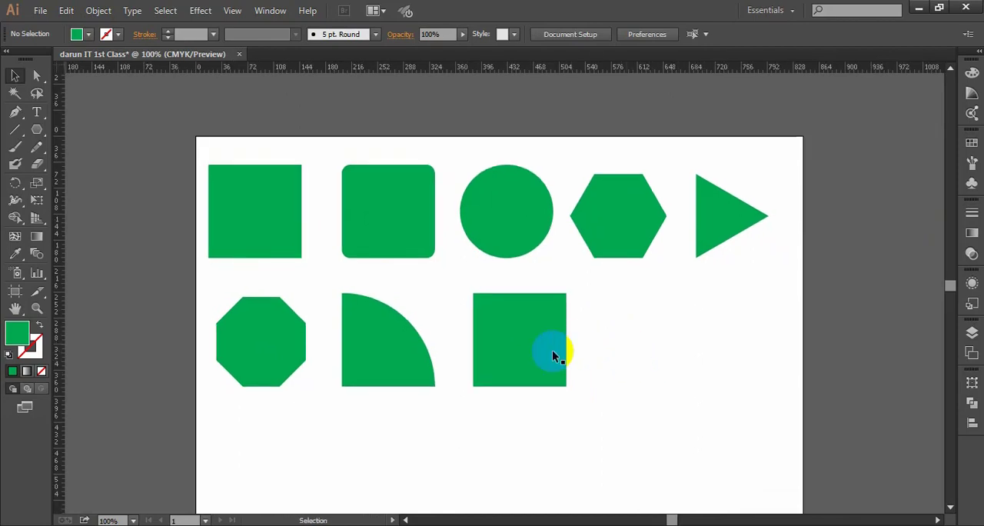
- Round the new square copy's upper-left and lower-right corners fully with the Direct Selection tool to form a leaf shape, and deselect it
scroll(552, 353, up, 1)
click(496, 341)
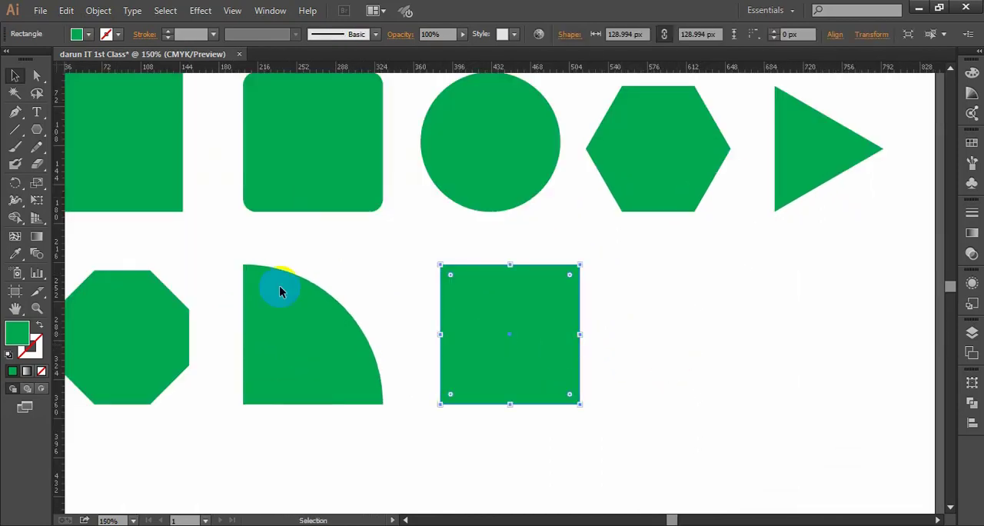
click(36, 75)
click(470, 309)
drag(423, 253, 631, 406)
click(603, 377)
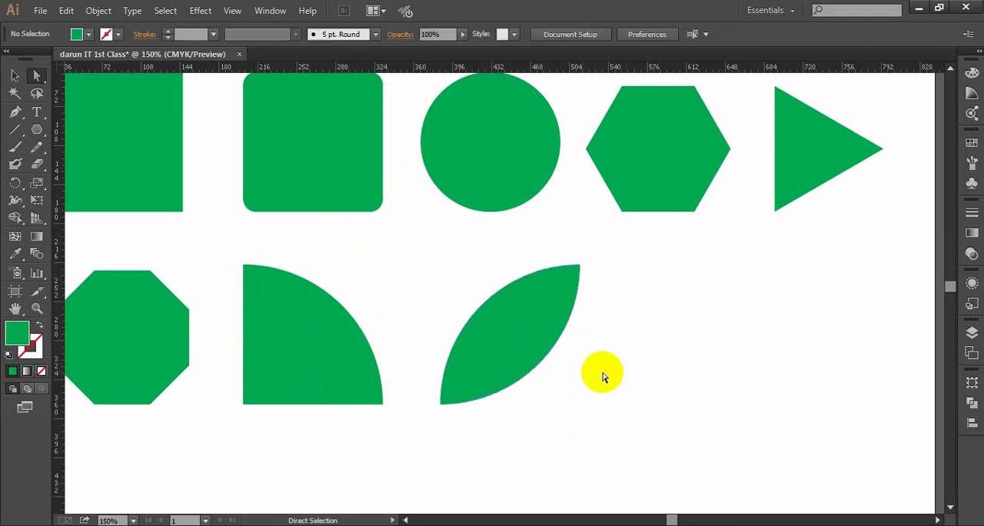
click(15, 75)
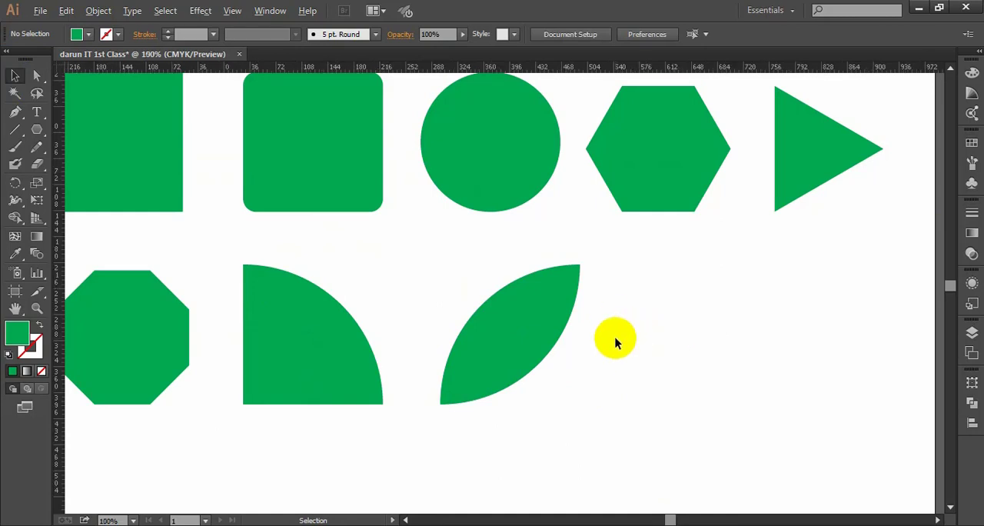
- Move all eight shapes together slightly up and to the right on the artboard, and deselect them
key(ctrl+minus)
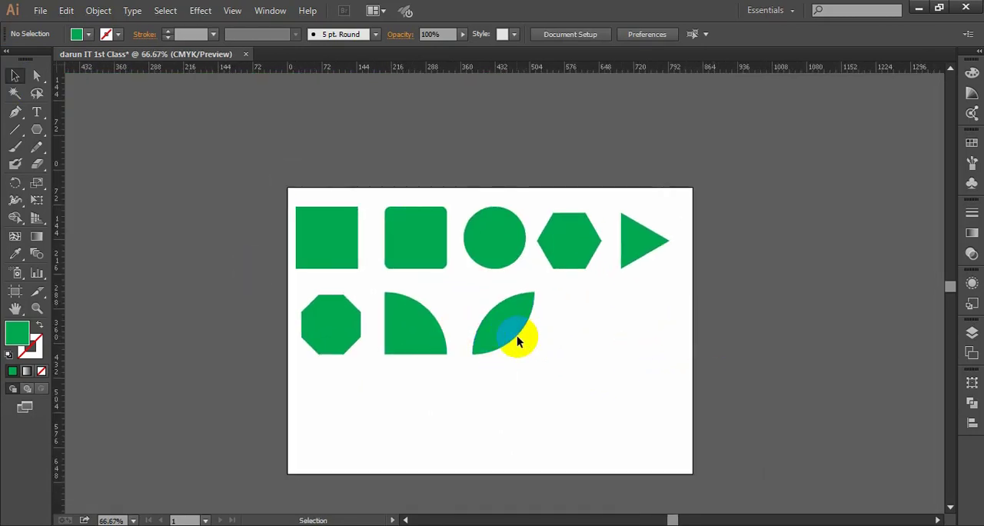
key(ctrl+plus)
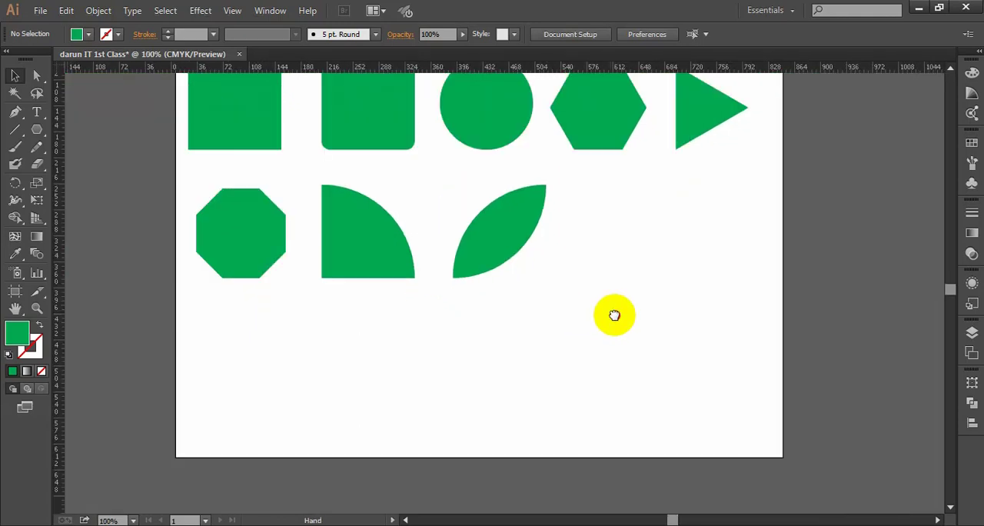
click(493, 298)
scroll(529, 292, down, 2)
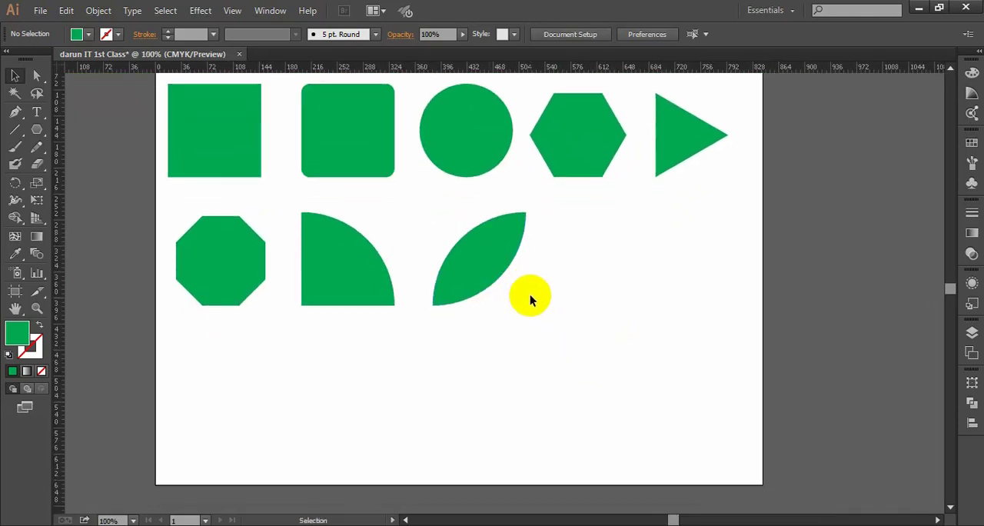
scroll(599, 314, right, 1)
scroll(538, 307, up, 2)
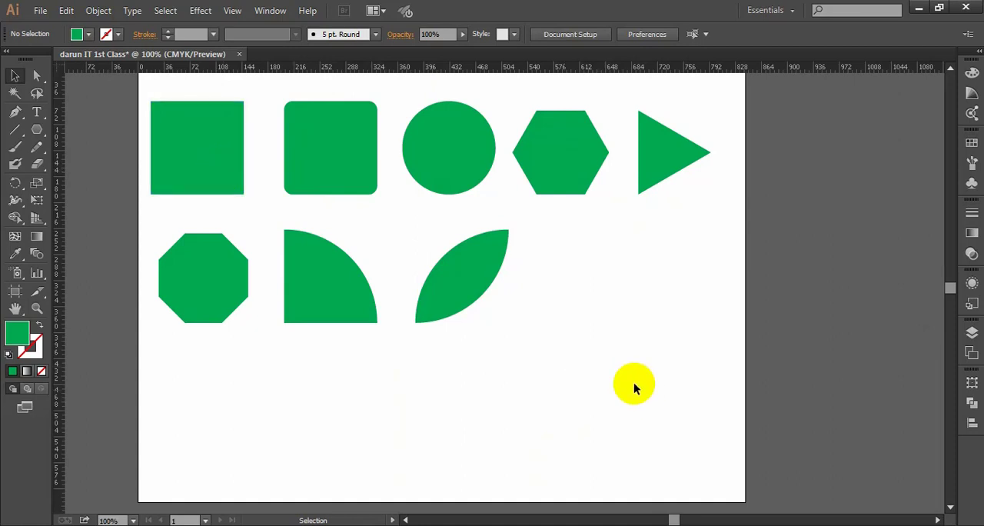
scroll(653, 387, up, 3)
drag(713, 395, 176, 166)
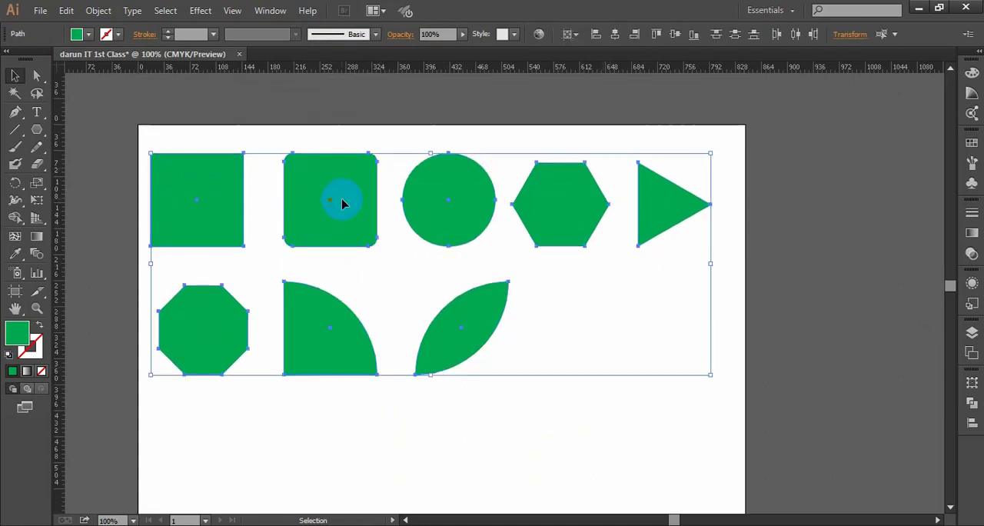
drag(341, 201, 349, 192)
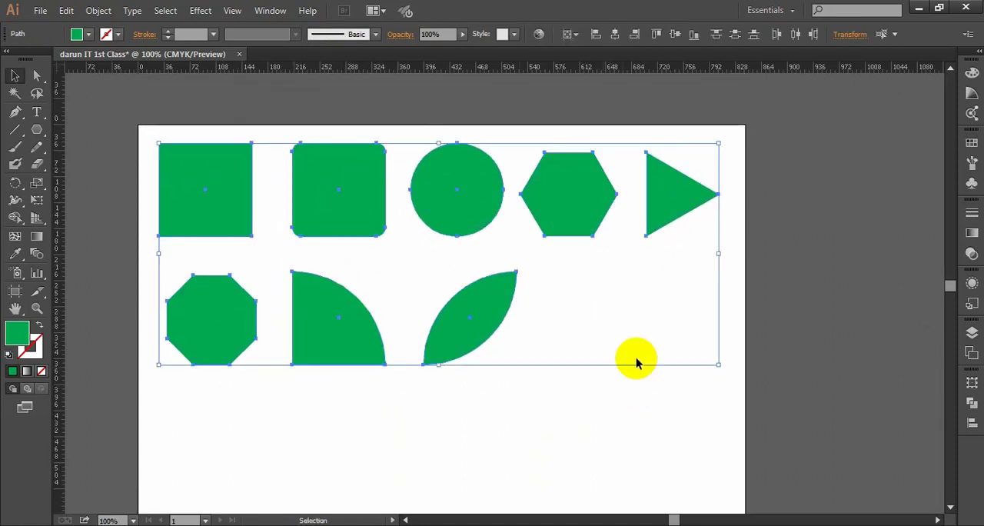
click(621, 362)
- Move the octagon, quarter circle and leaf together slightly up, closer to the first row, and deselect them
drag(564, 408, 209, 311)
drag(336, 325, 334, 319)
click(569, 347)
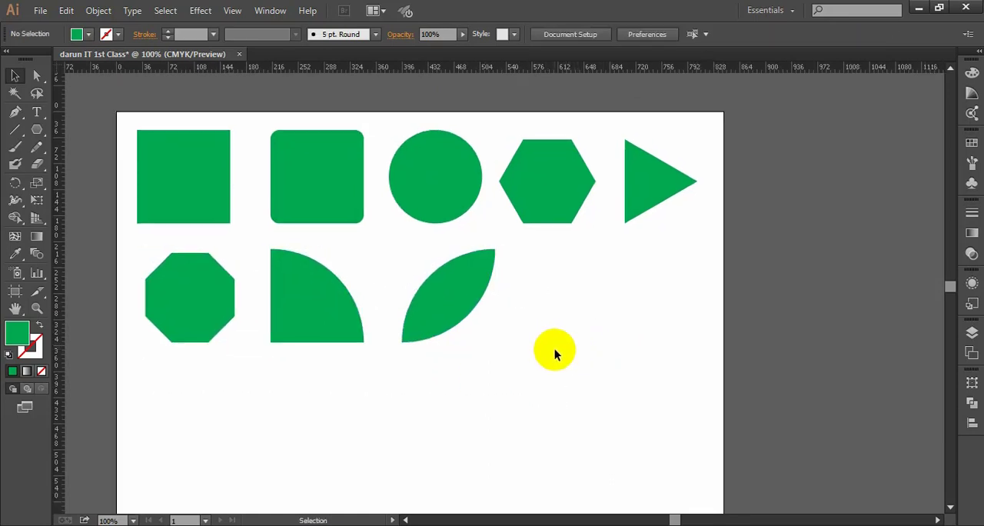
- Copy the first-row circle to the empty area below the leaf shape and deselect the copy
click(434, 176)
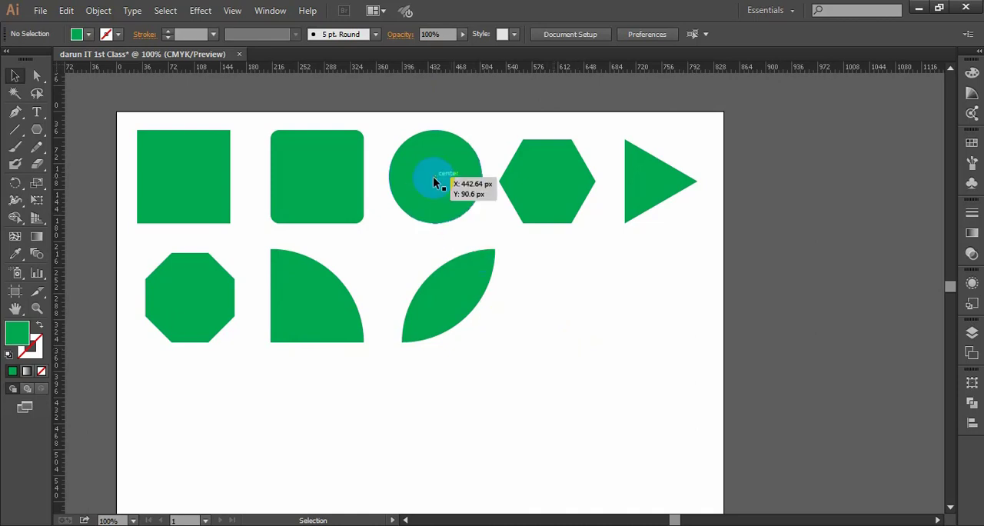
drag(435, 173, 577, 327)
scroll(578, 323, down, 2)
click(597, 354)
drag(582, 253, 486, 335)
scroll(492, 331, down, 1)
scroll(487, 326, up, 2)
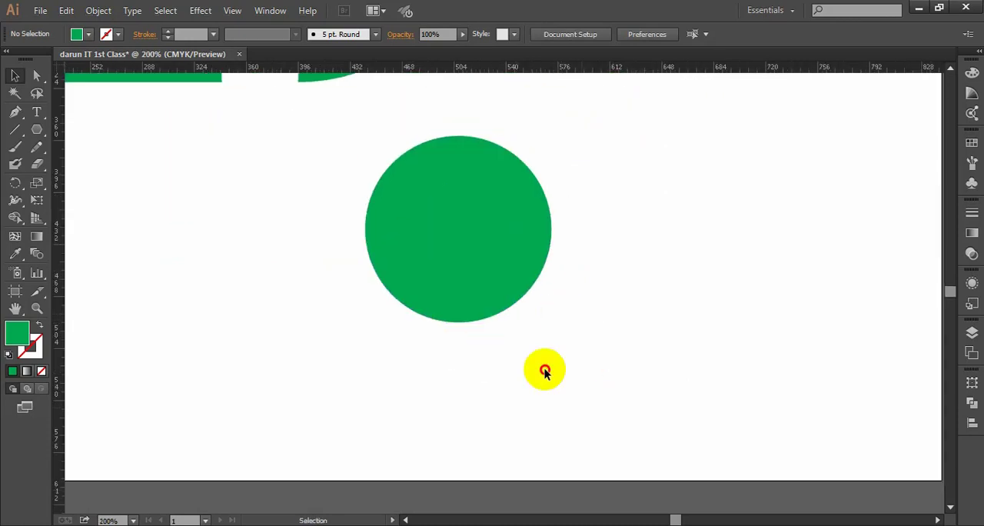
- Duplicate the lower circle down and to the right so the copy slightly overlaps its edge
drag(544, 369, 378, 163)
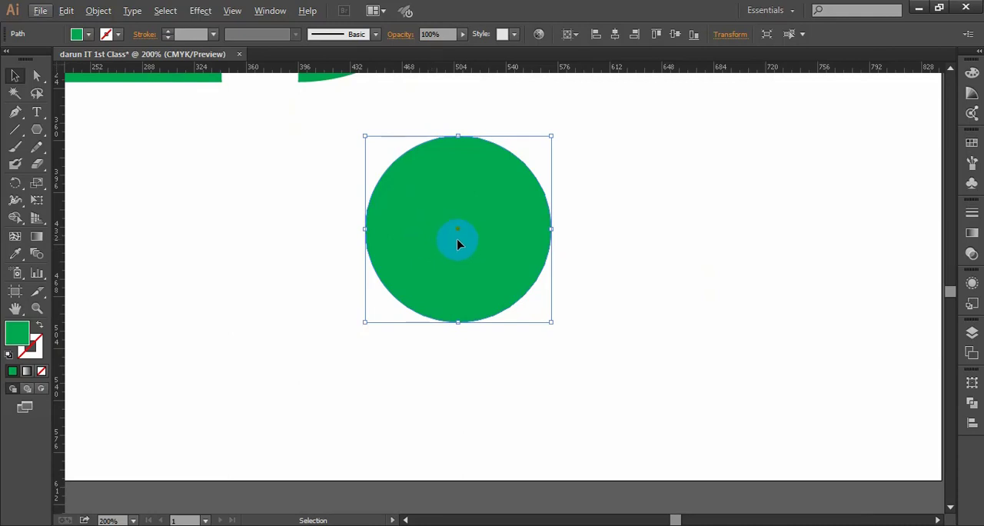
key(a)
key(alt)
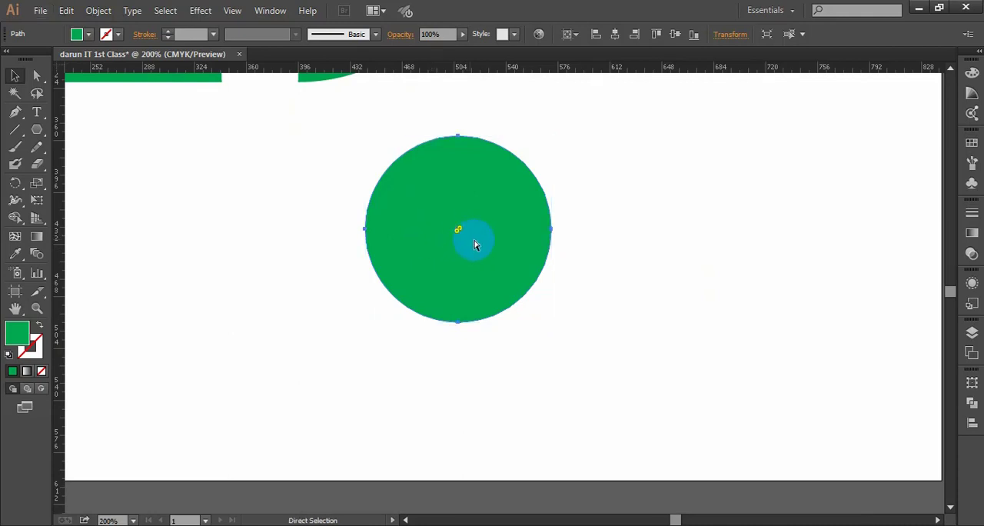
drag(475, 245, 644, 285)
click(707, 415)
drag(711, 415, 635, 258)
click(603, 358)
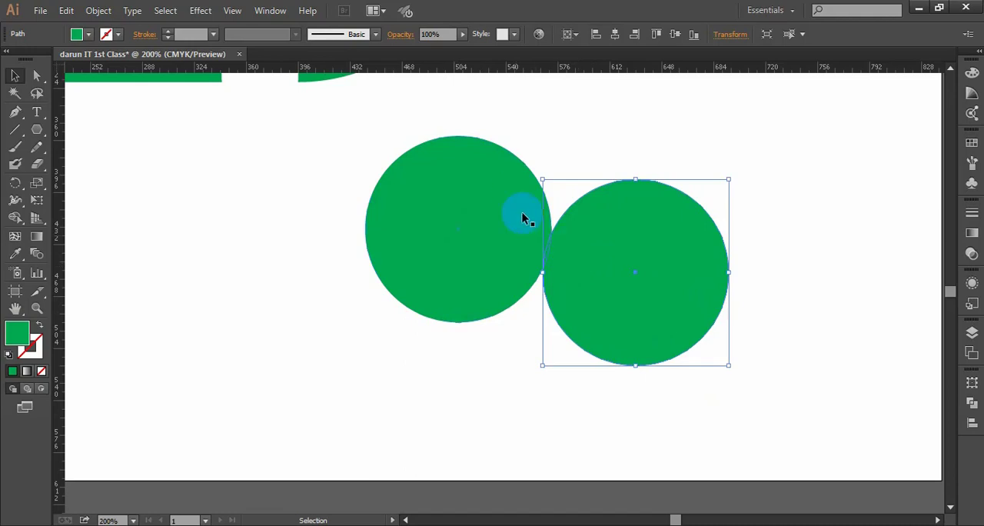
- Compare the circles with the leaf shape and delete the lower-right circle copy
scroll(511, 323, up, 3)
scroll(421, 140, up, 2)
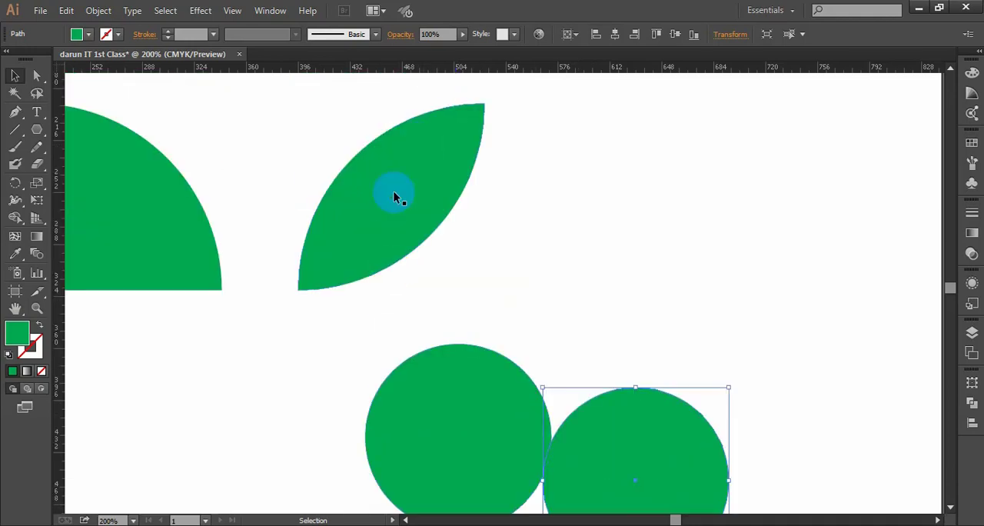
scroll(435, 204, down, 3)
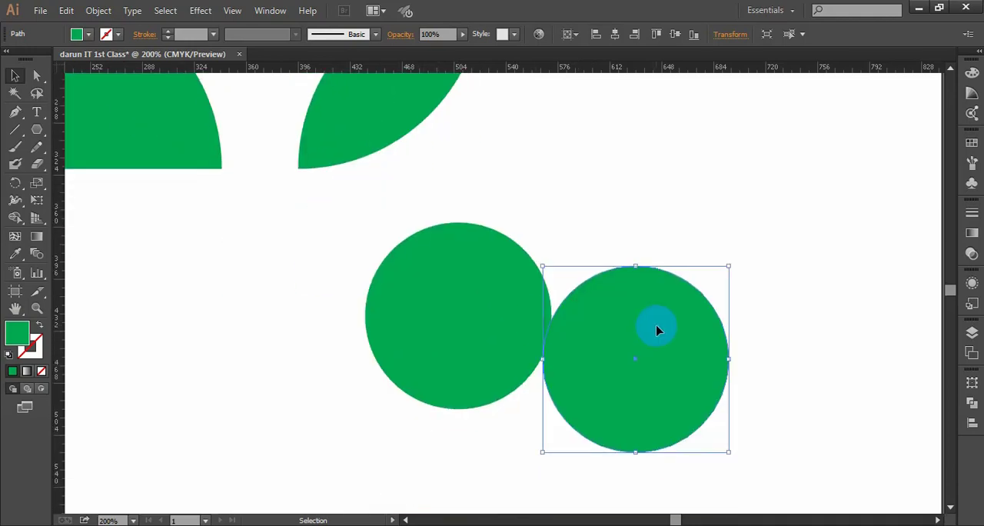
key(Delete)
- Select the remaining lower circle and compare how the Direct Selection and Selection tools display it
click(441, 265)
key(a)
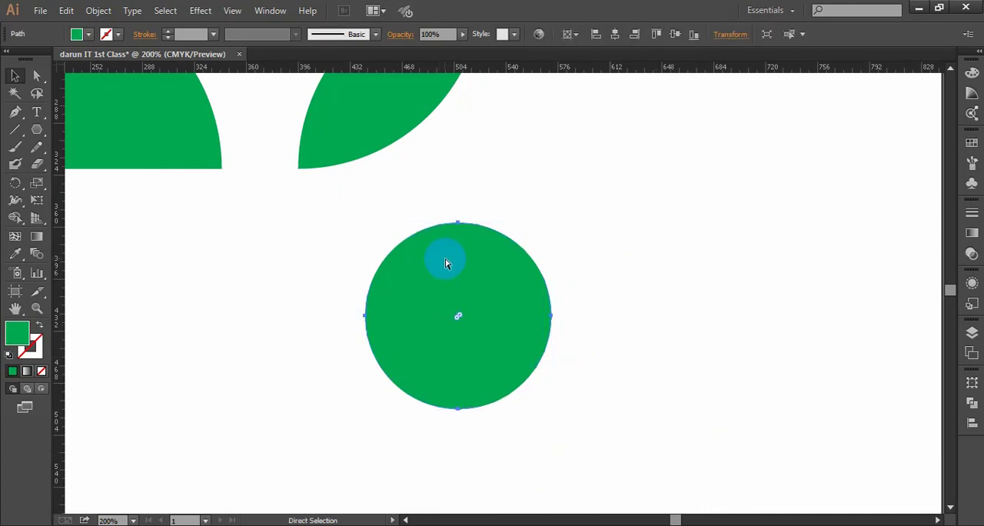
key(v)
key(a)
key(v)
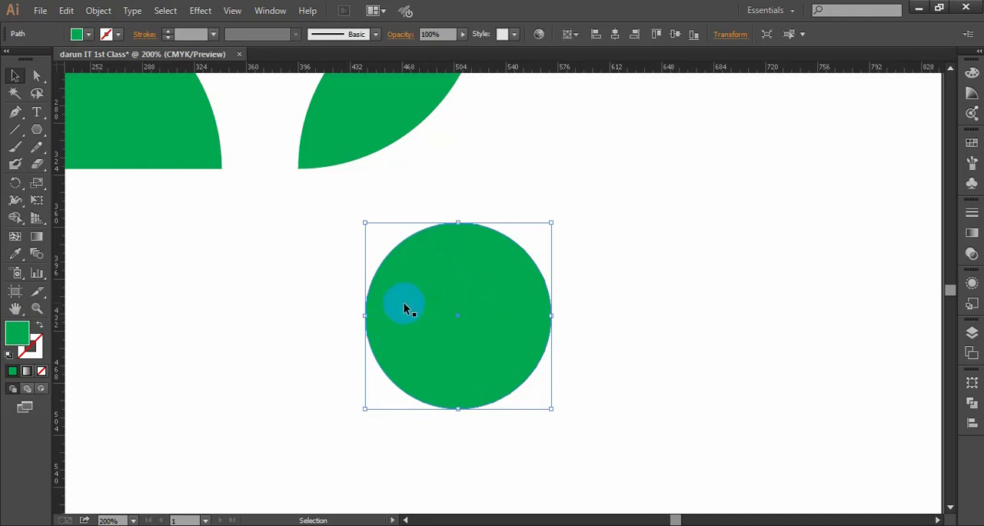
- Duplicate the lower circle horizontally to the right so the two overlap in a leaf-shaped area, and inspect their outlines
drag(404, 304, 518, 303)
click(734, 304)
key(space)
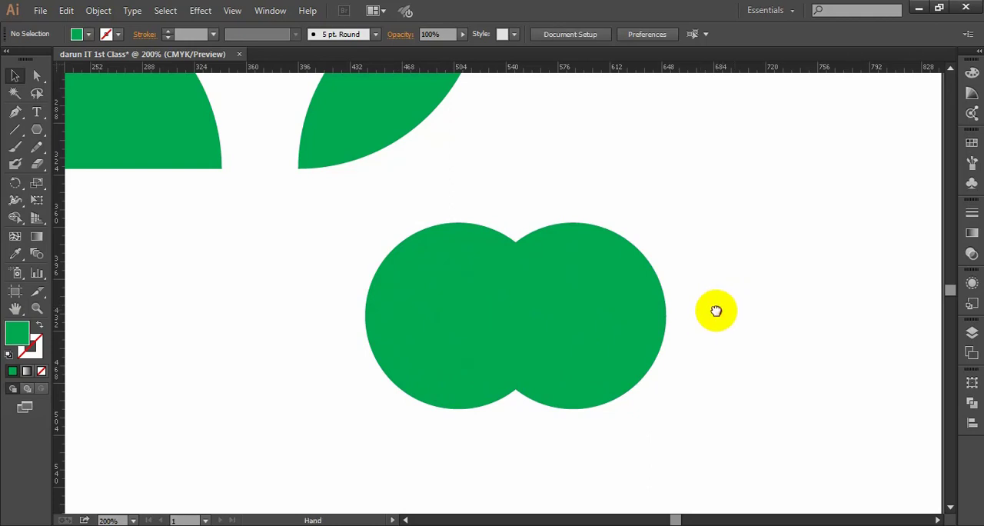
drag(715, 310, 654, 305)
drag(355, 167, 581, 433)
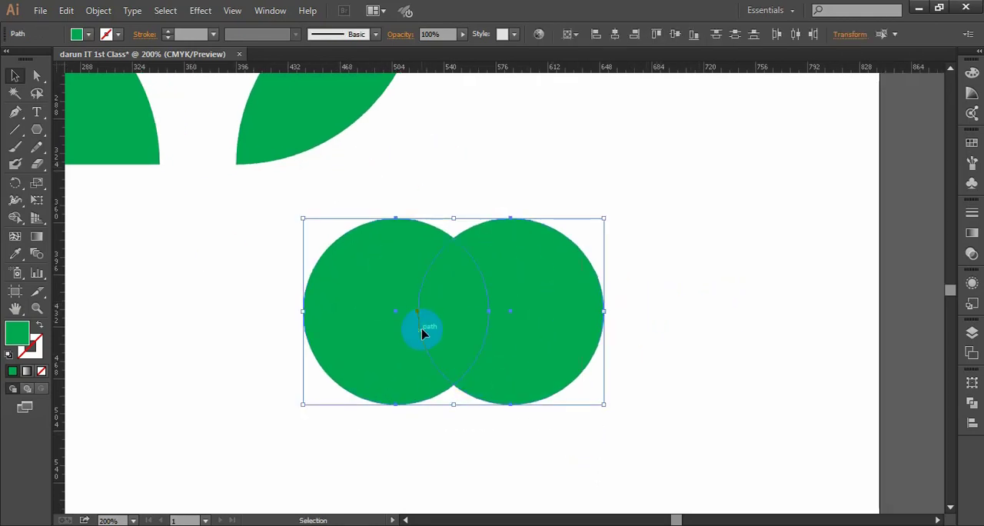
click(662, 341)
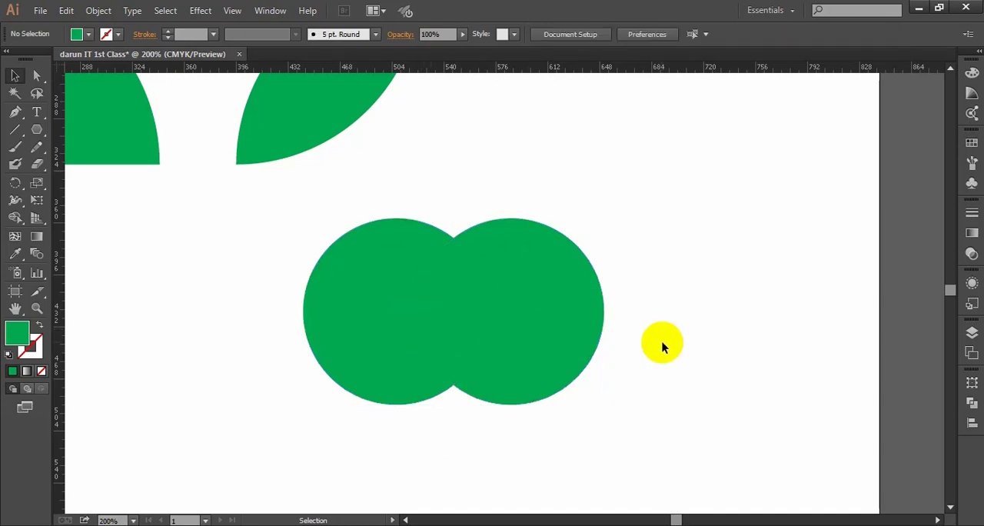
- Delete the overlapping right-hand circle copy and select the remaining lower circle
click(528, 268)
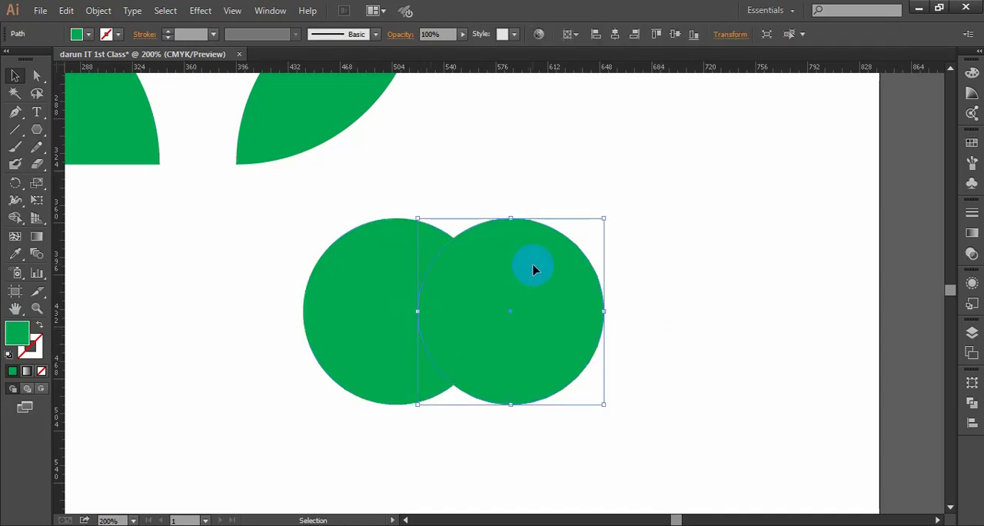
key(Delete)
click(415, 302)
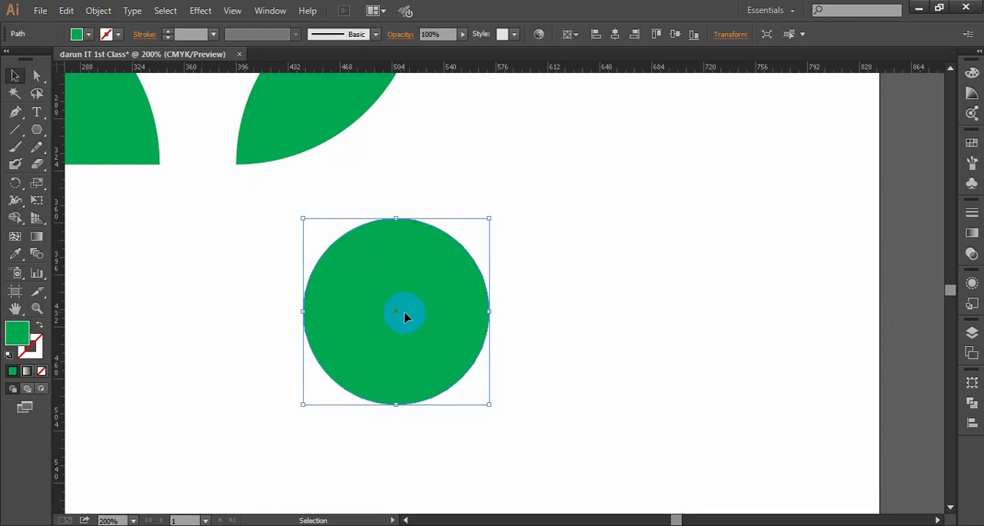
- Duplicate the lower circle to the right so the copy covers half of the original, and inspect the overlapping outlines
scroll(575, 340, down, 1)
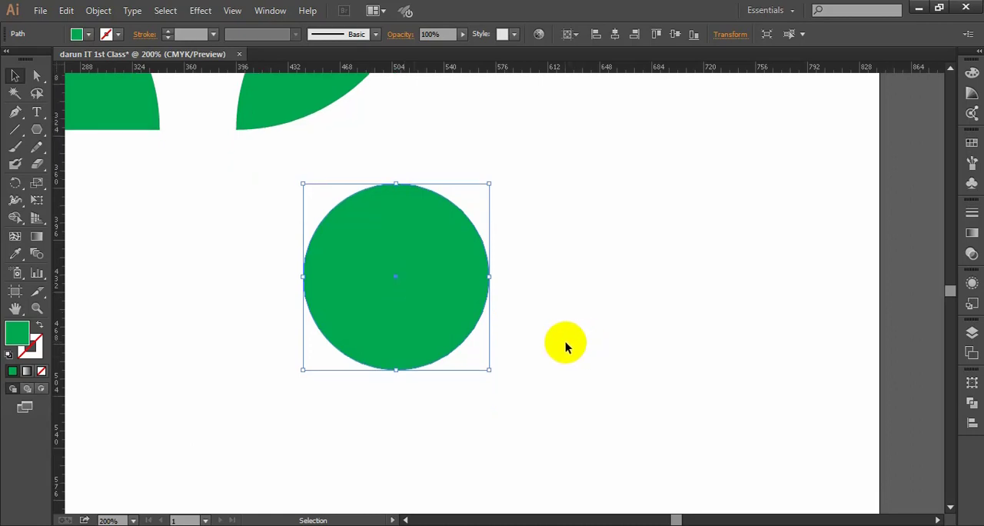
scroll(564, 343, up, 2)
scroll(448, 329, down, 2)
drag(399, 279, 472, 285)
click(617, 302)
drag(537, 452, 325, 233)
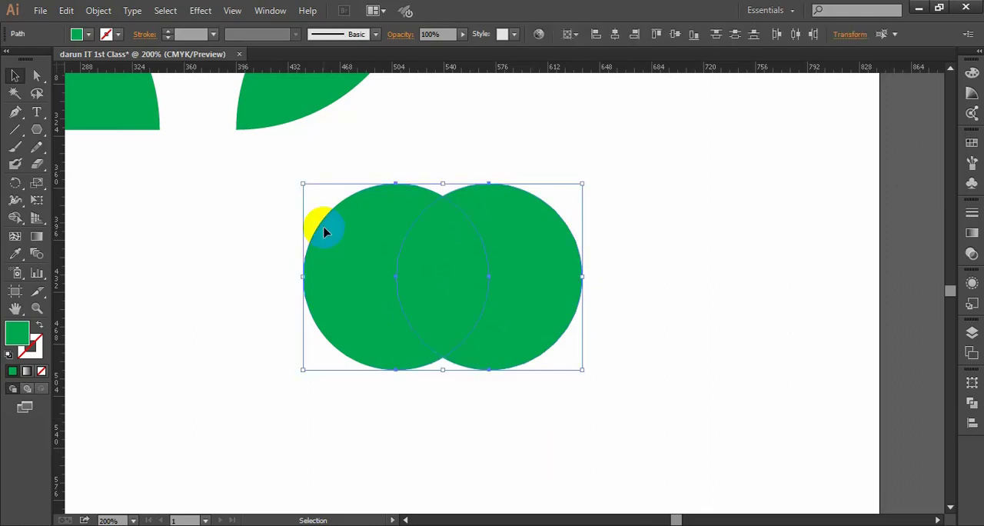
click(672, 293)
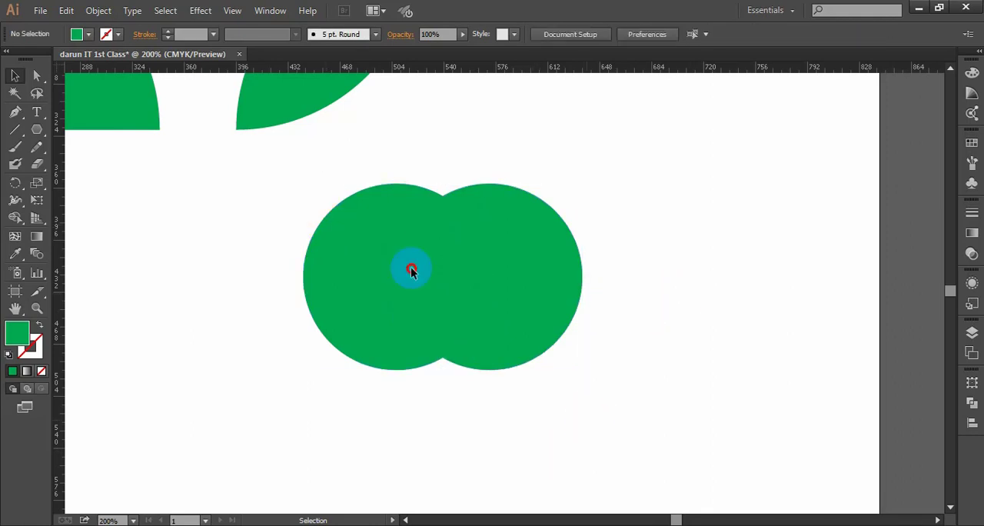
click(351, 222)
- Move the right-hand circle slightly farther right to narrow the overlap, and select both circles to examine the leaf-shaped intersection
click(643, 293)
drag(561, 290, 582, 290)
click(17, 114)
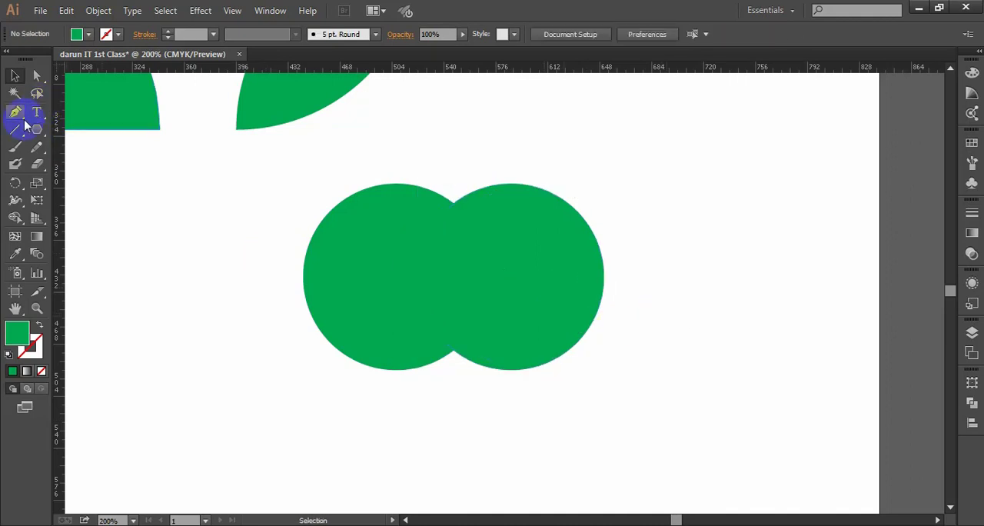
click(35, 131)
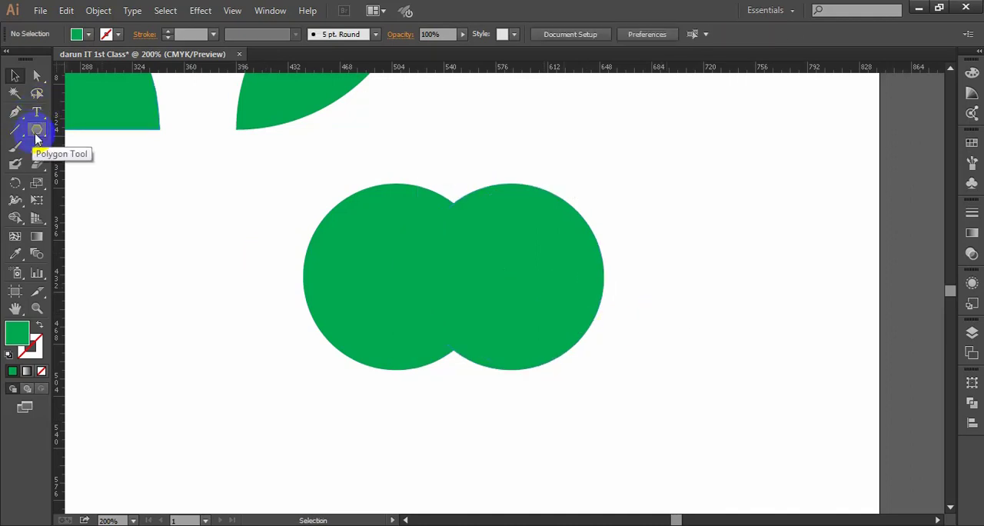
click(15, 75)
drag(597, 410, 439, 305)
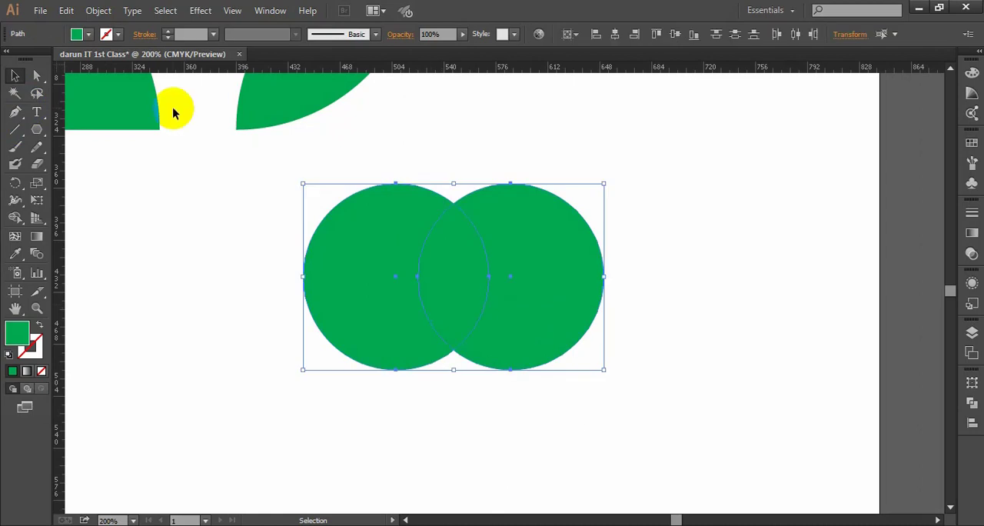
click(711, 329)
drag(657, 415, 358, 241)
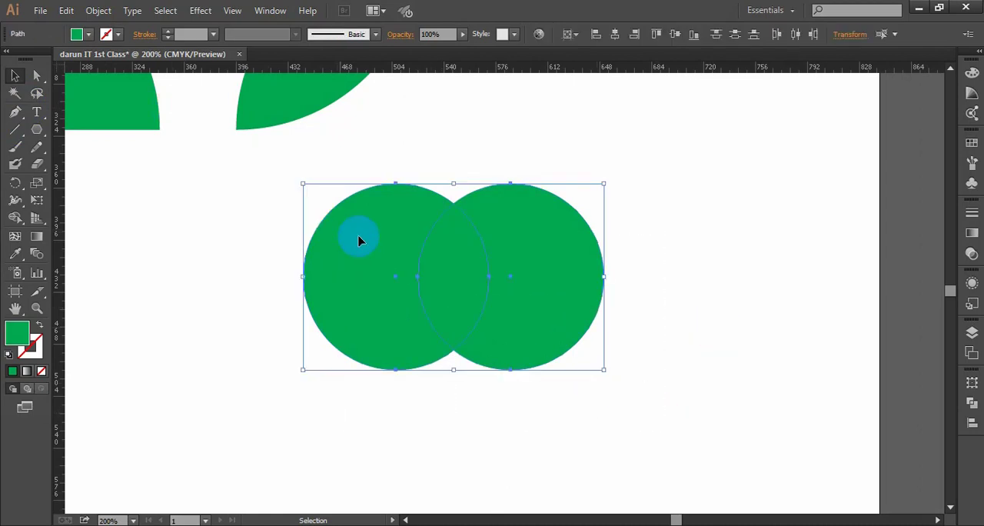
scroll(586, 275, up, 1)
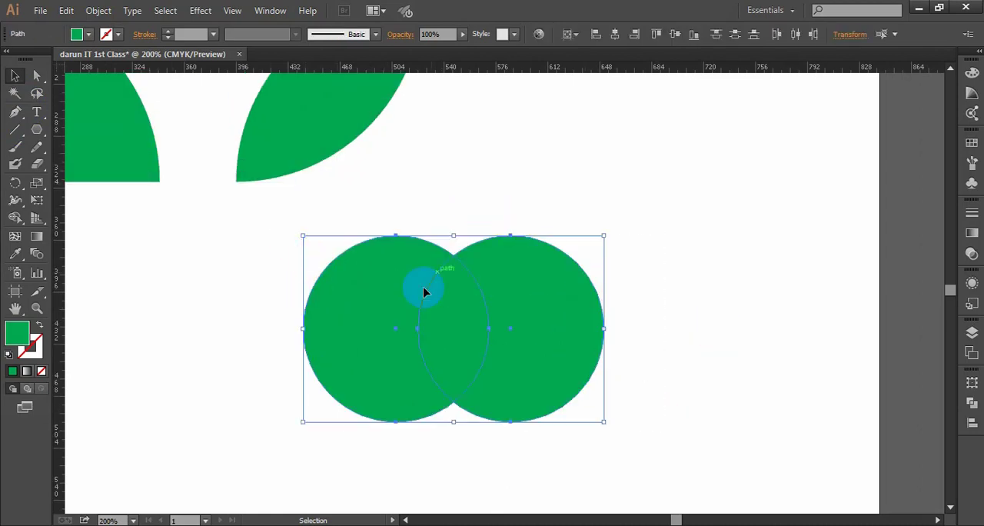
scroll(504, 325, up, 1)
scroll(504, 323, down, 1)
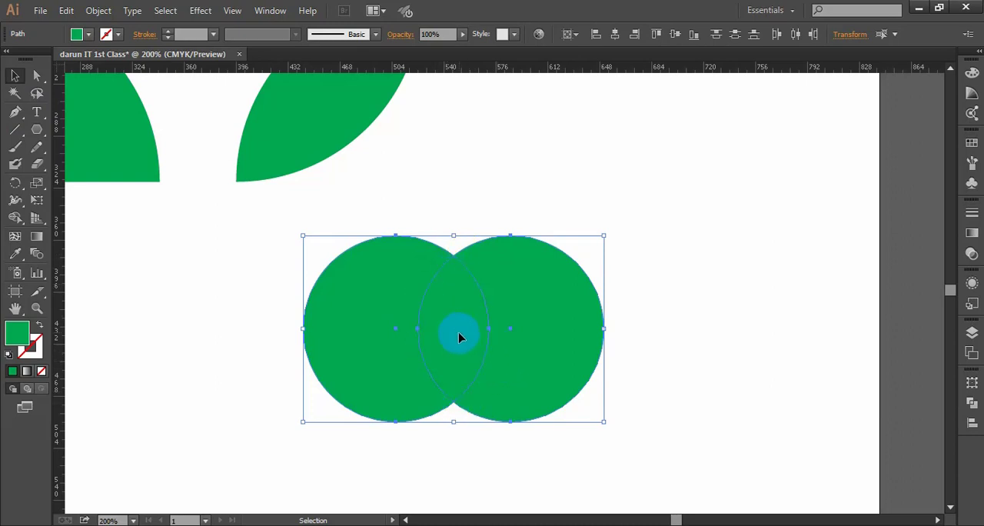
- Duplicate the overlapping circle pair to the lower right, across the artboard's right edge
key(ctrl+1)
drag(406, 318, 527, 222)
scroll(474, 274, down, 1)
drag(527, 187, 659, 347)
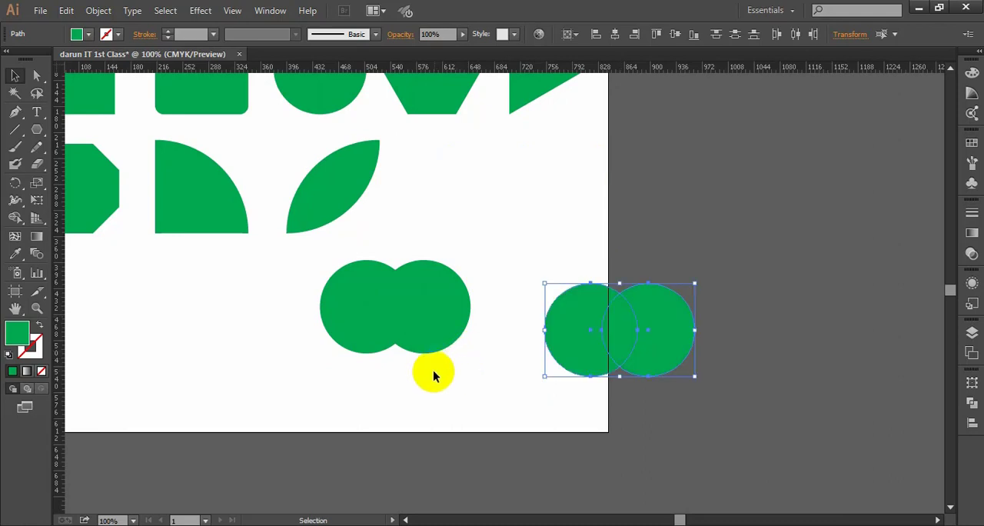
- Select the original circle pair and look through the docked panels, including Pathfinder
scroll(433, 371, up, 2)
scroll(453, 348, left, 1)
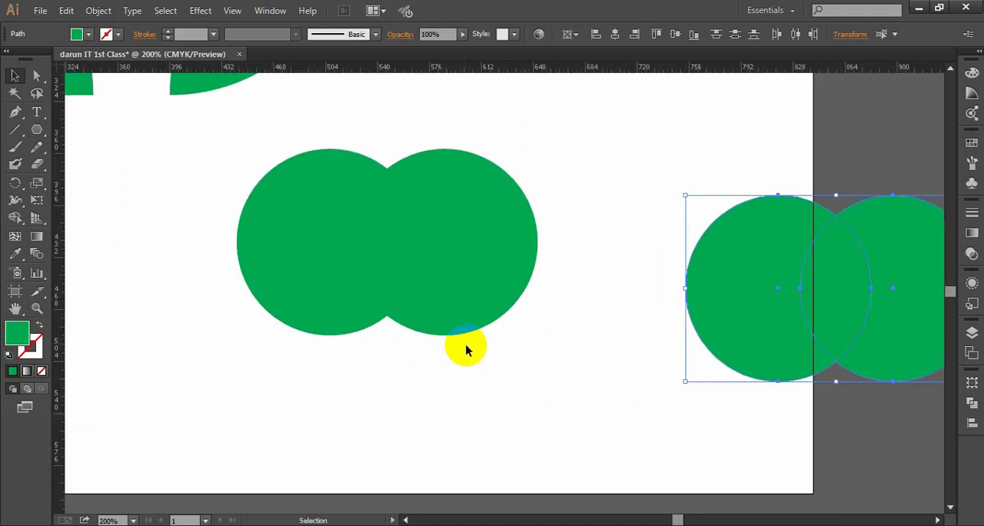
drag(527, 388, 280, 221)
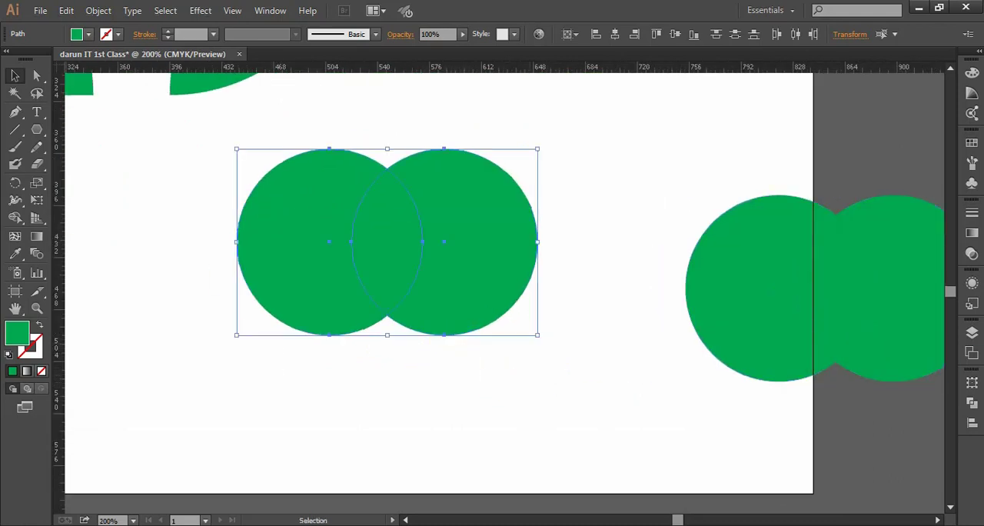
click(971, 332)
click(974, 53)
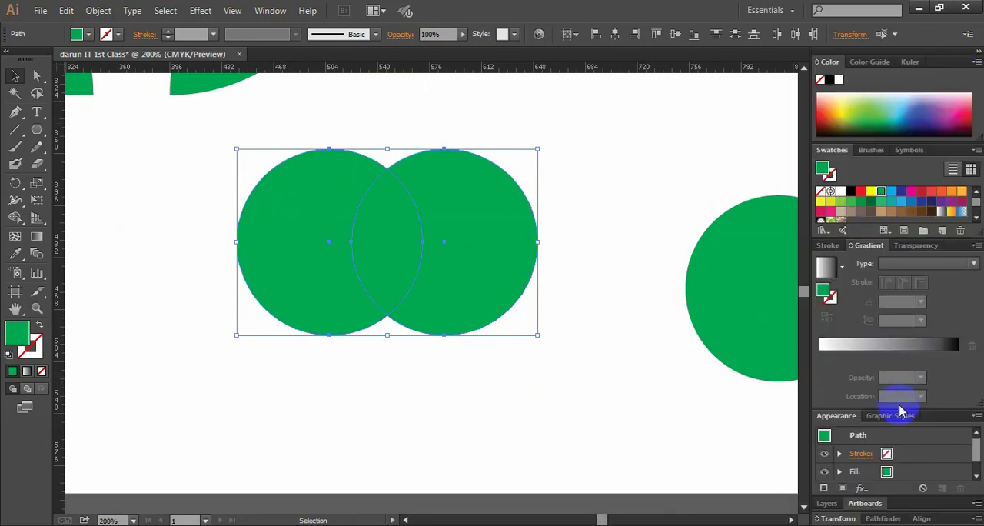
click(974, 54)
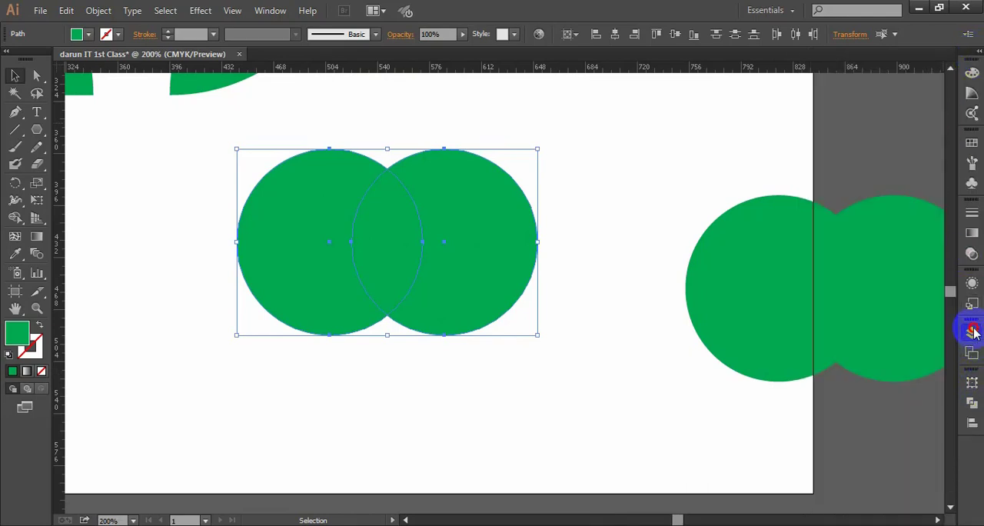
click(973, 331)
click(972, 405)
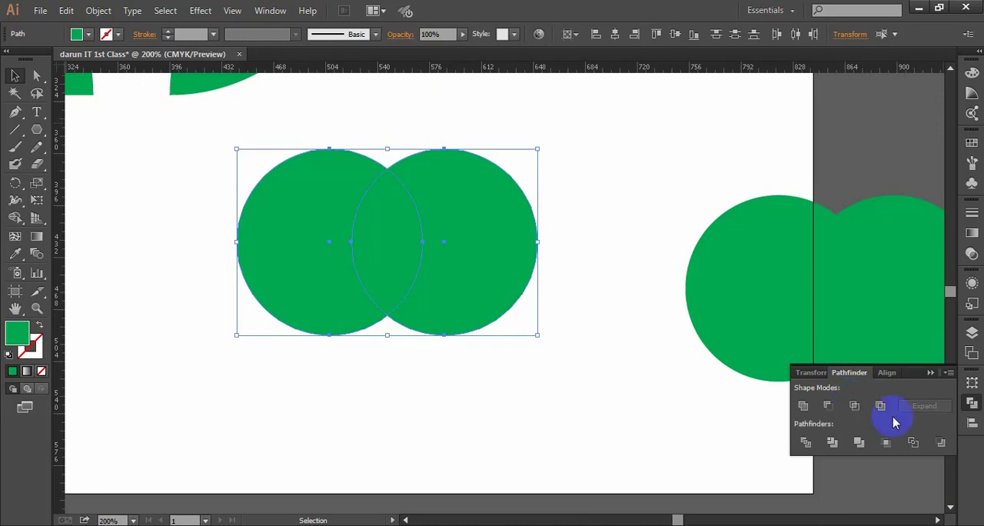
click(972, 405)
- Display the Pathfinder panel, check its entry among the window options, and deselect the circles
click(271, 9)
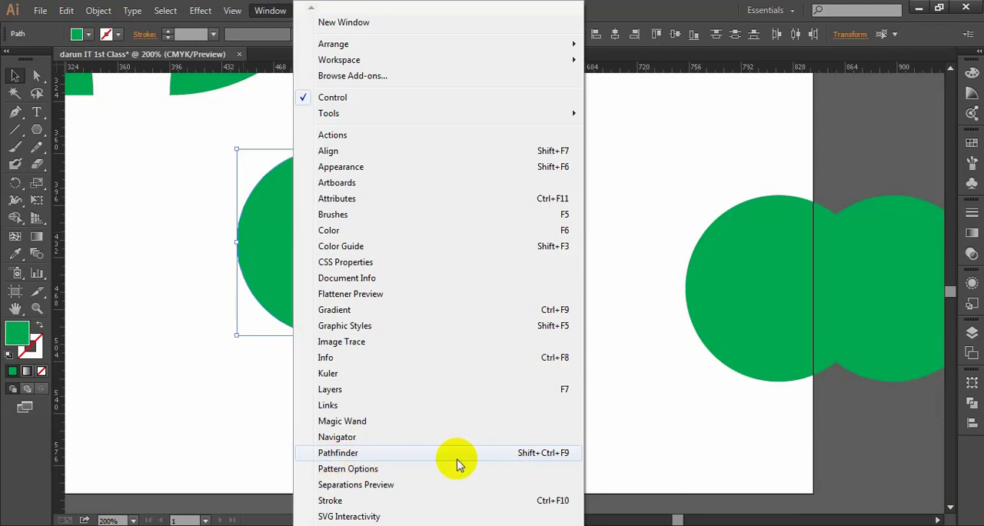
click(402, 453)
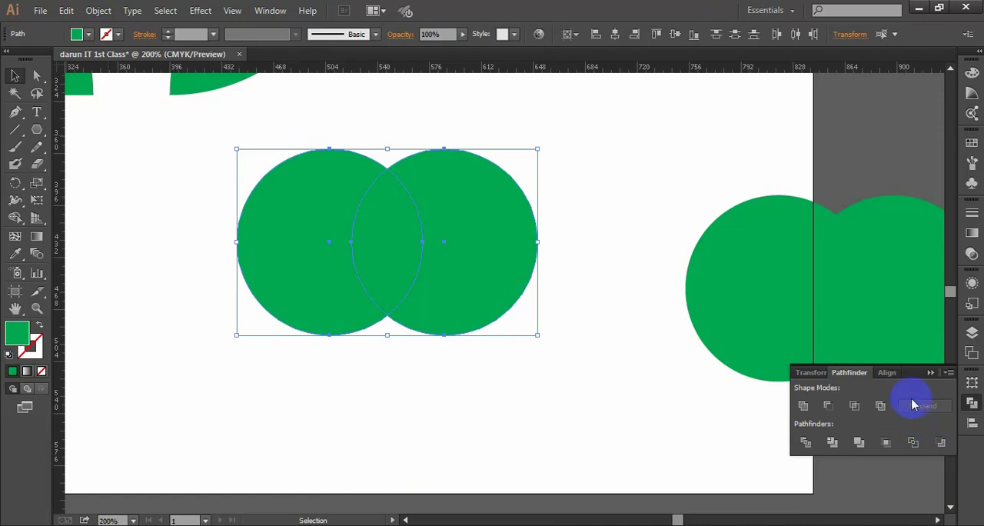
click(270, 10)
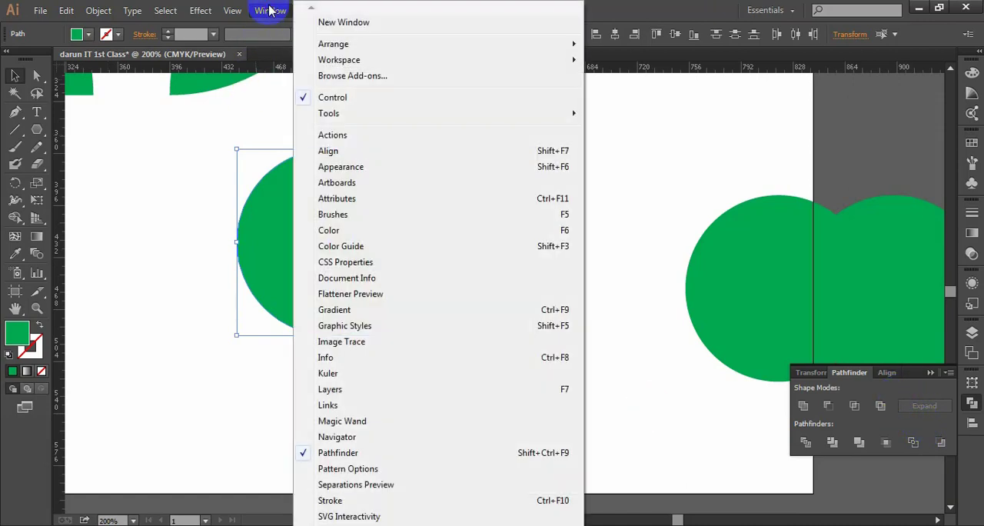
click(740, 126)
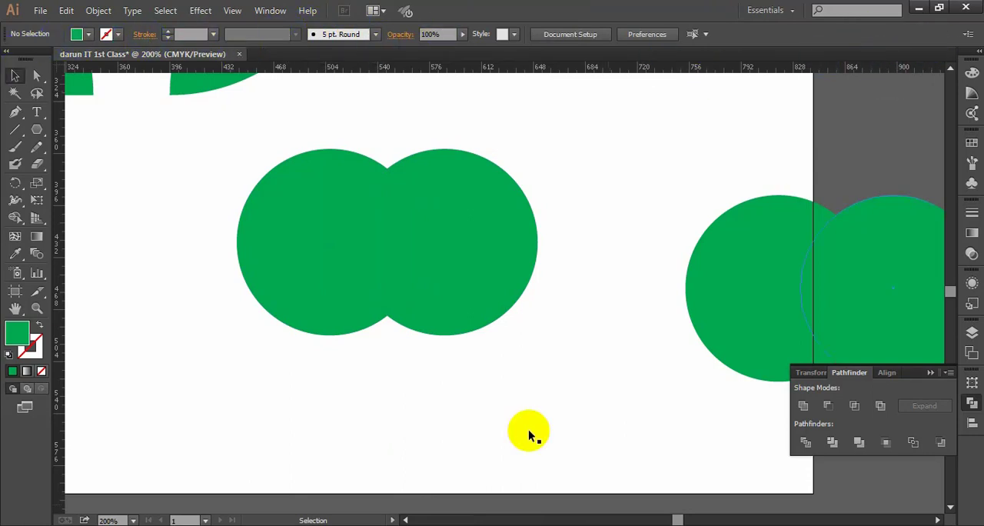
- Hide the Control bar and display it again
click(269, 10)
click(325, 99)
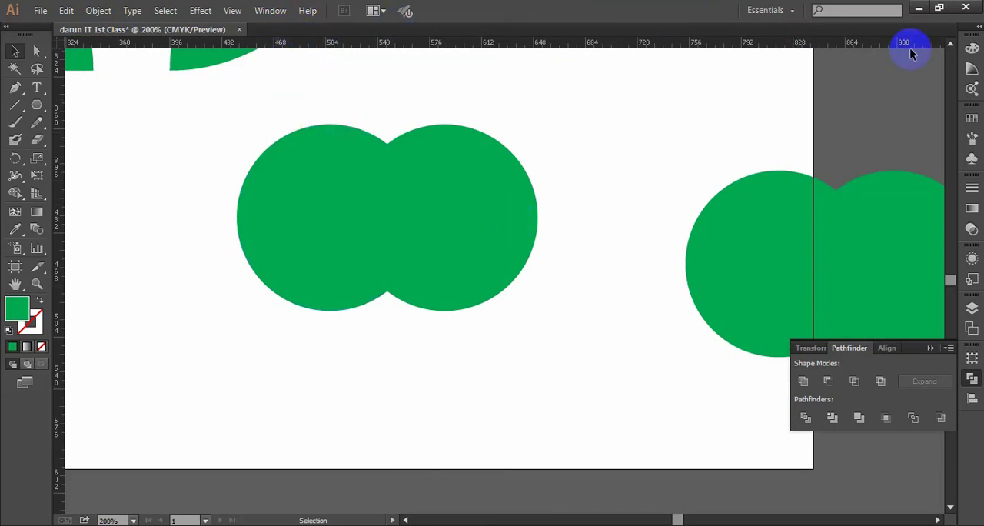
click(265, 11)
click(343, 99)
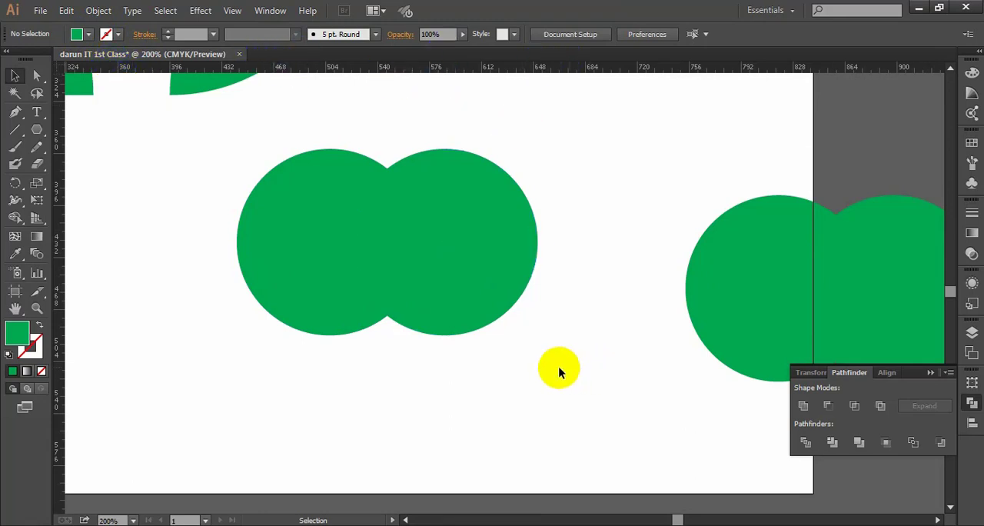
- Duplicate the original overlapping circle pair to the left until four pairs form one row, the leftmost crossing the artboard's left edge
drag(533, 402, 220, 106)
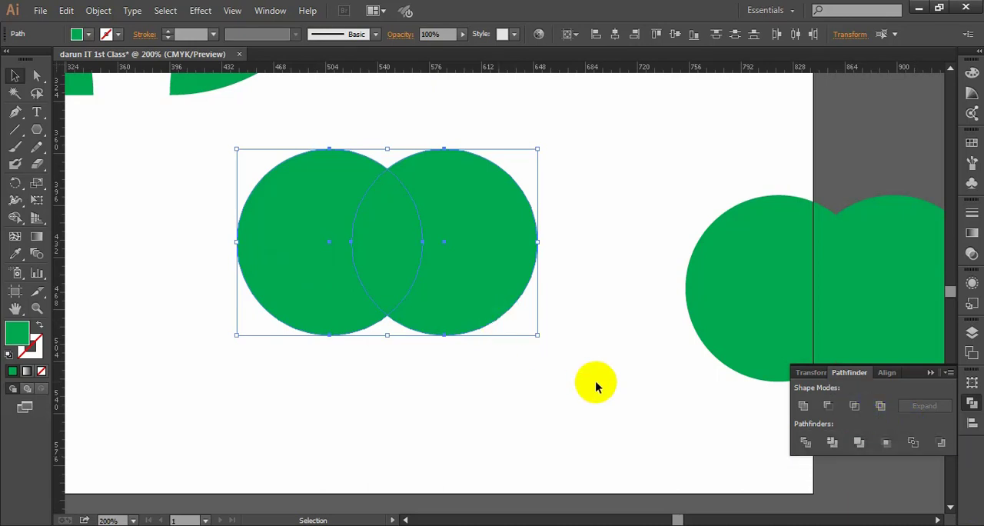
drag(573, 416, 240, 189)
scroll(440, 251, down, 3)
drag(433, 266, 531, 209)
drag(578, 257, 462, 158)
mouse_move(525, 184)
mouse_down()
mouse_move(553, 160)
mouse_move(433, 167)
mouse_move(468, 202)
mouse_move(454, 172)
mouse_move(411, 156)
mouse_move(535, 186)
mouse_up()
drag(582, 254, 392, 173)
drag(515, 191, 348, 182)
click(419, 238)
key(space)
drag(390, 231, 418, 232)
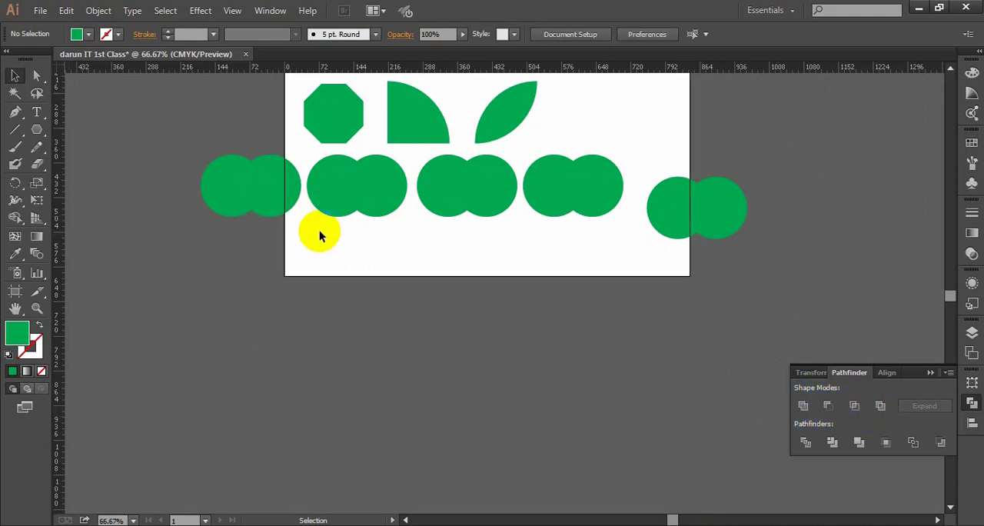
- Move the four overlapping circle pairs down together, roughly level with the separate pair at the artboard's right edge
scroll(322, 245, up, 1)
key(space)
drag(509, 244, 480, 239)
key(space)
drag(612, 251, 589, 254)
key(space)
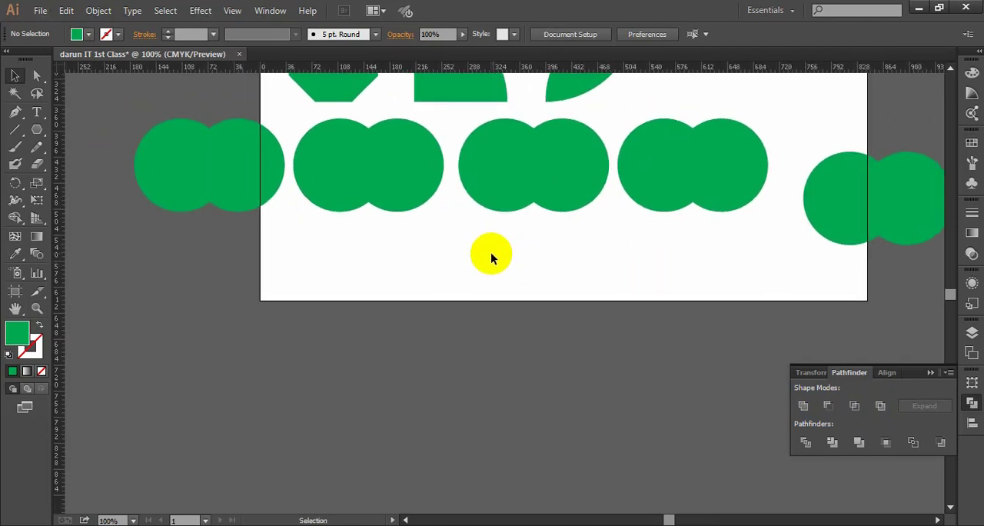
scroll(490, 258, up, 1)
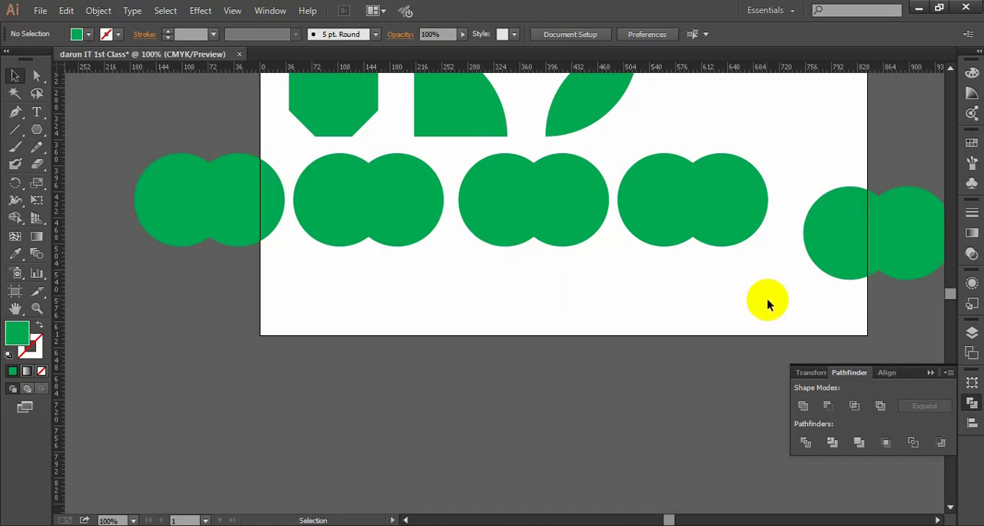
drag(767, 299, 119, 189)
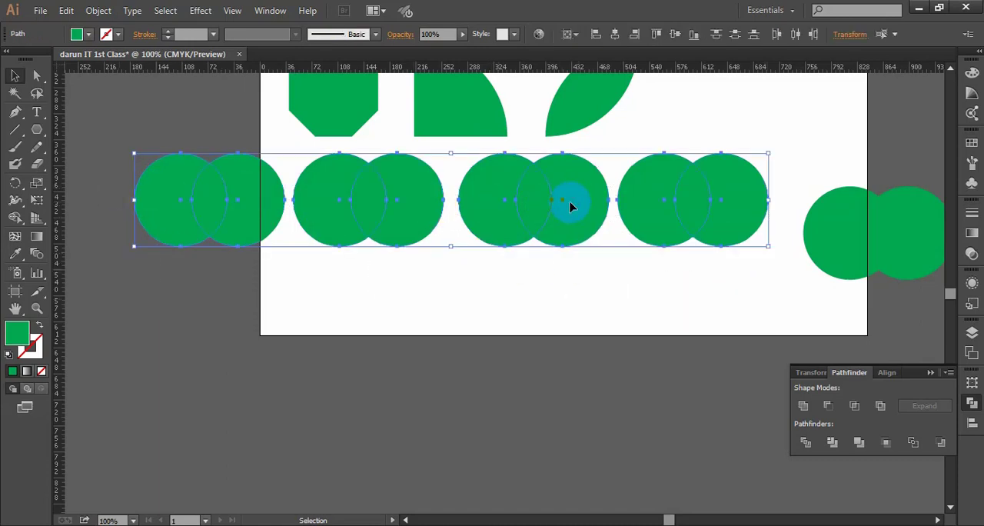
drag(559, 209, 558, 235)
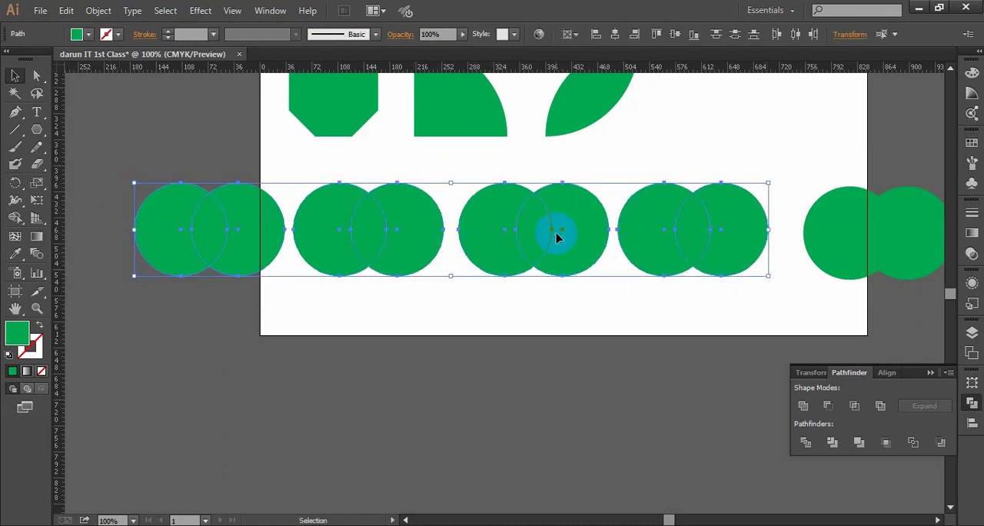
click(557, 312)
- Combine the two circles of the leftmost pair into one shape with Pathfinder's Unite, and select the combined shape
drag(629, 321, 622, 318)
scroll(619, 316, down, 1)
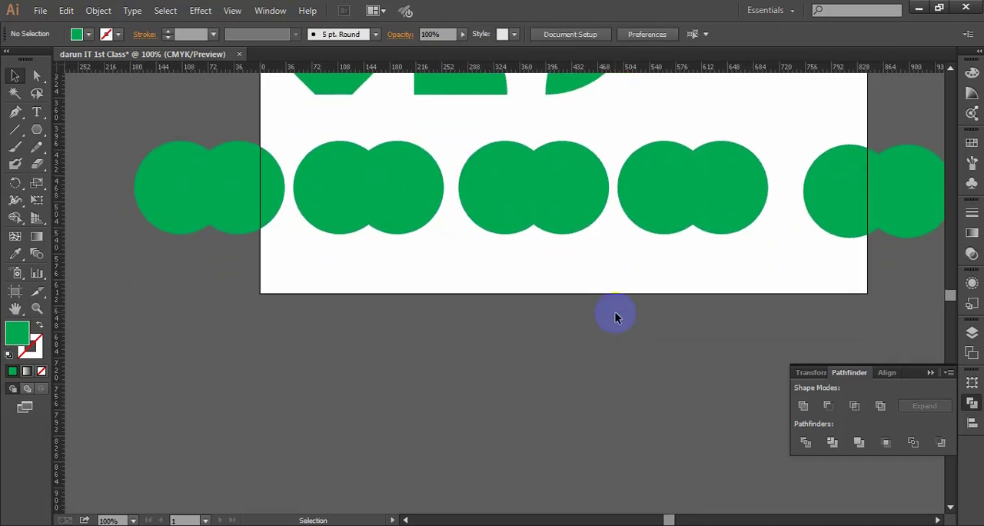
drag(197, 217, 120, 140)
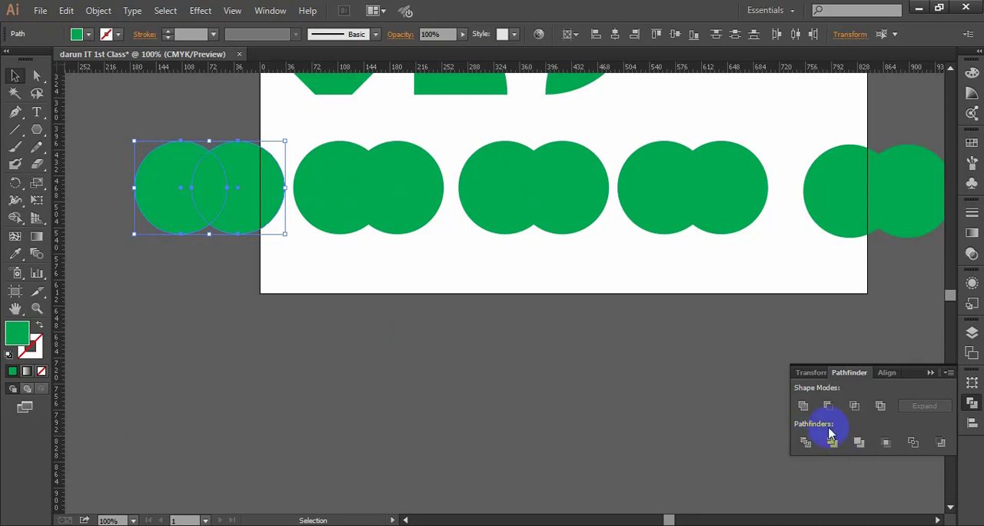
click(803, 406)
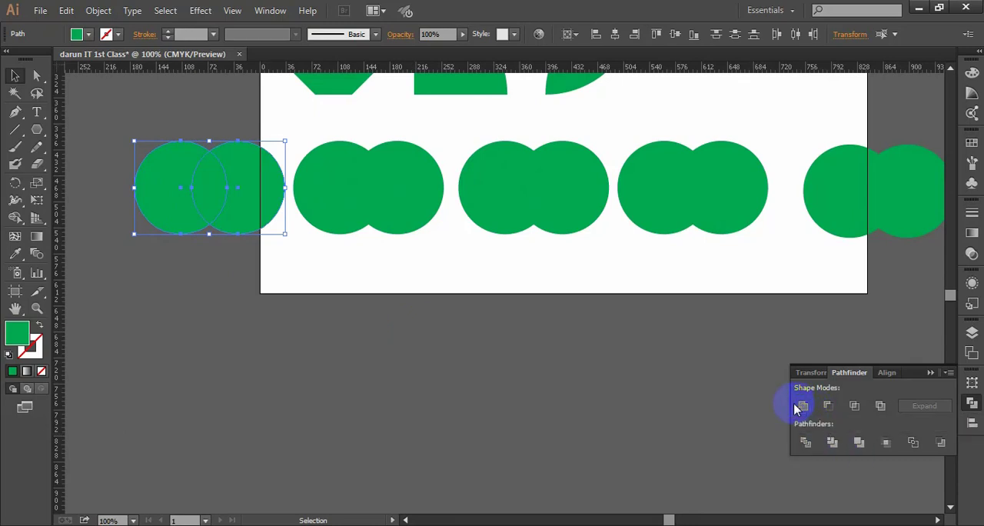
click(451, 330)
ctrl+click(367, 291)
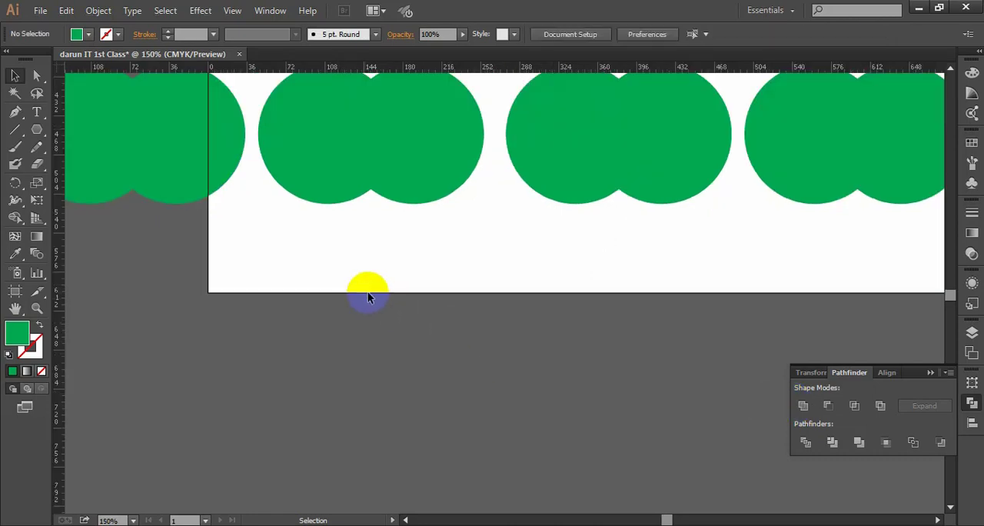
drag(366, 290, 444, 301)
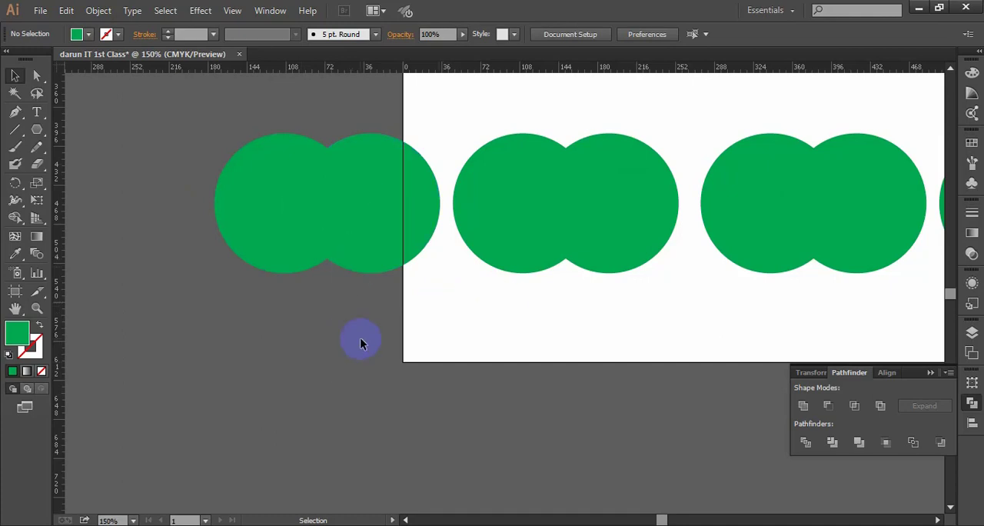
drag(362, 344, 235, 134)
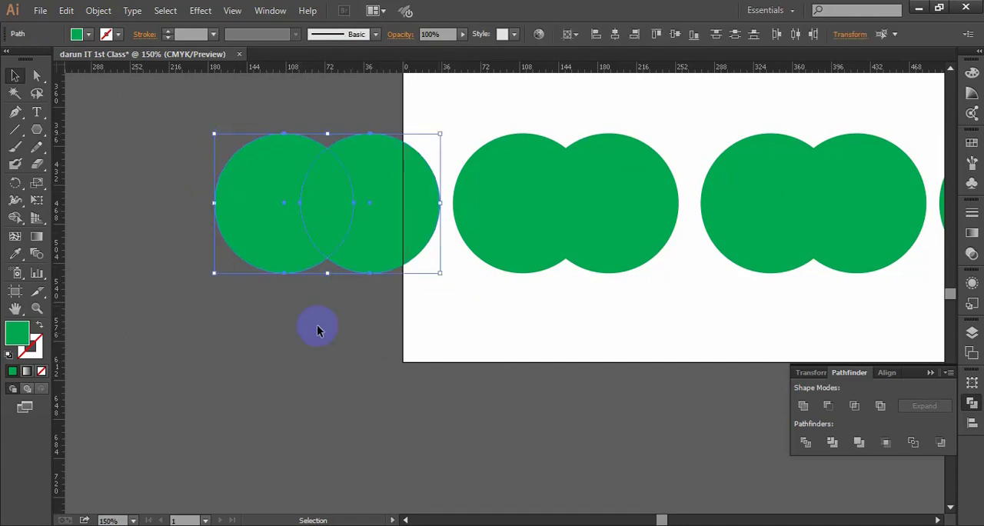
click(803, 413)
click(407, 324)
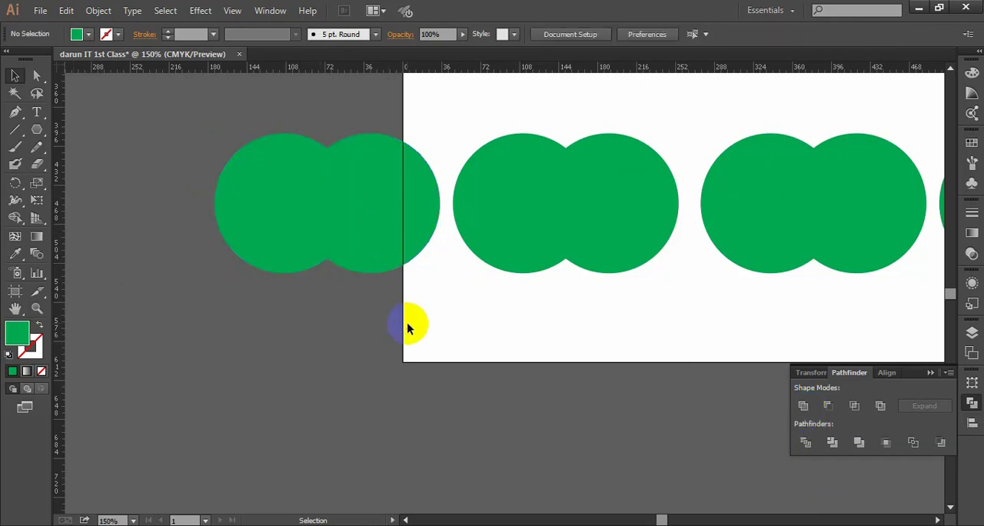
click(325, 233)
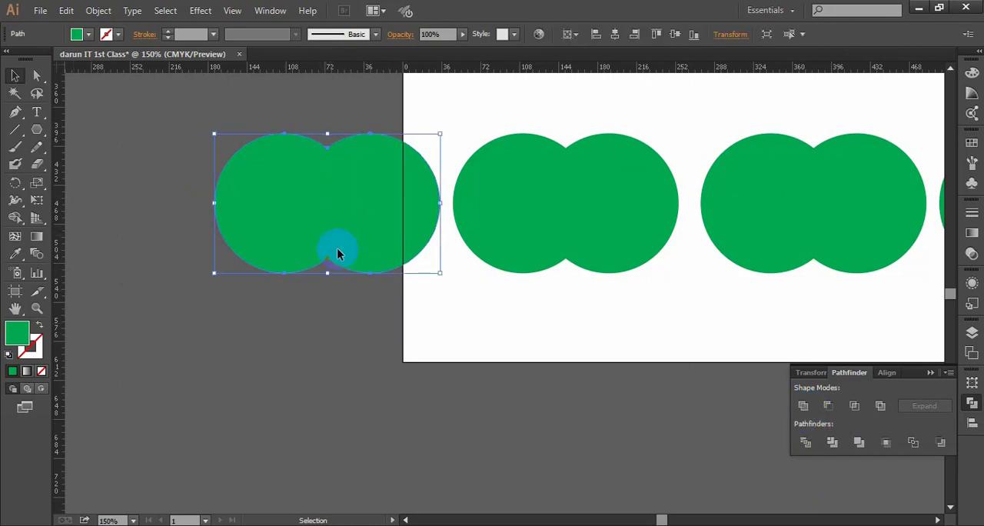
- Fill the united shape at the artboard's left edge with yellow and deselect it
click(87, 36)
click(59, 59)
click(486, 352)
click(555, 337)
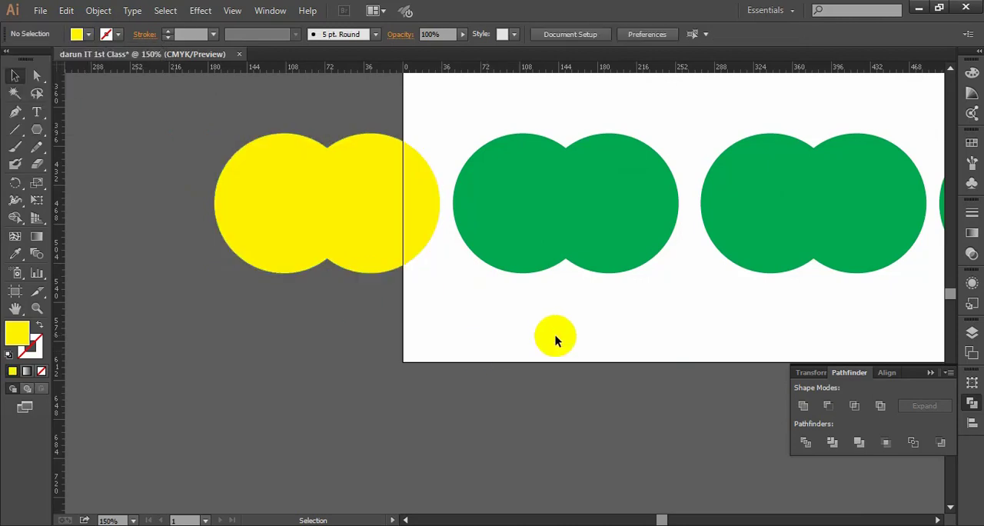
- Fill the right circle of the overlapping pair next to the yellow shape with light blue and deselect it
key(ctrl+minus)
drag(577, 317, 506, 315)
drag(301, 150, 320, 246)
click(377, 358)
drag(514, 276, 516, 276)
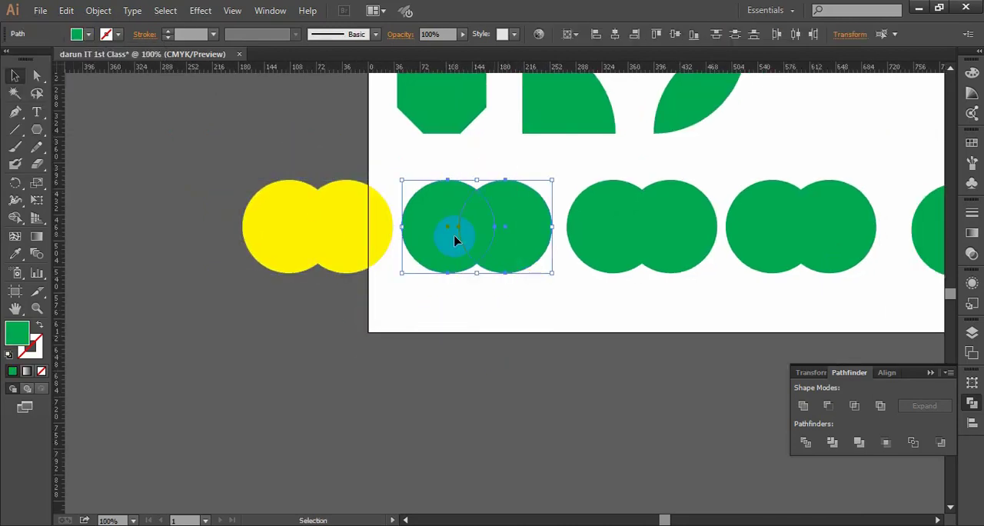
click(545, 332)
click(518, 231)
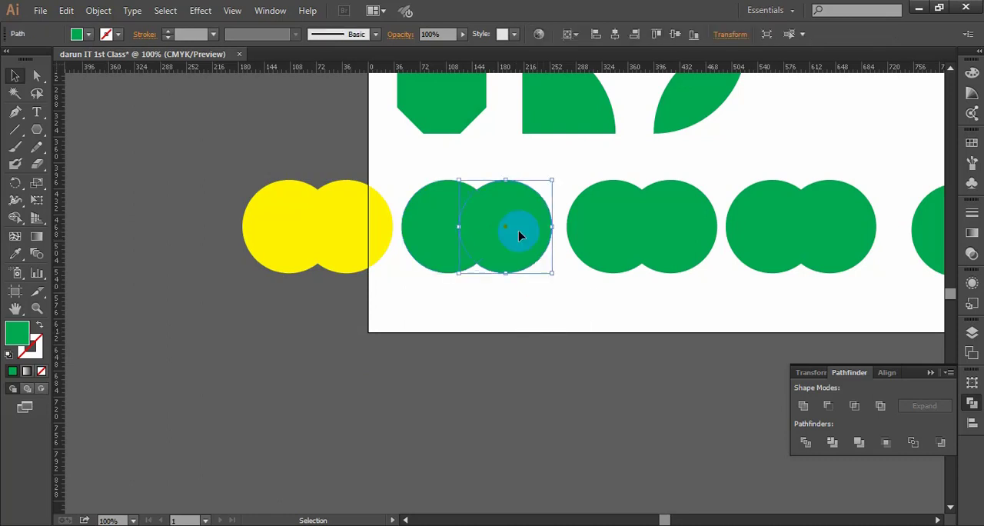
click(81, 34)
click(81, 59)
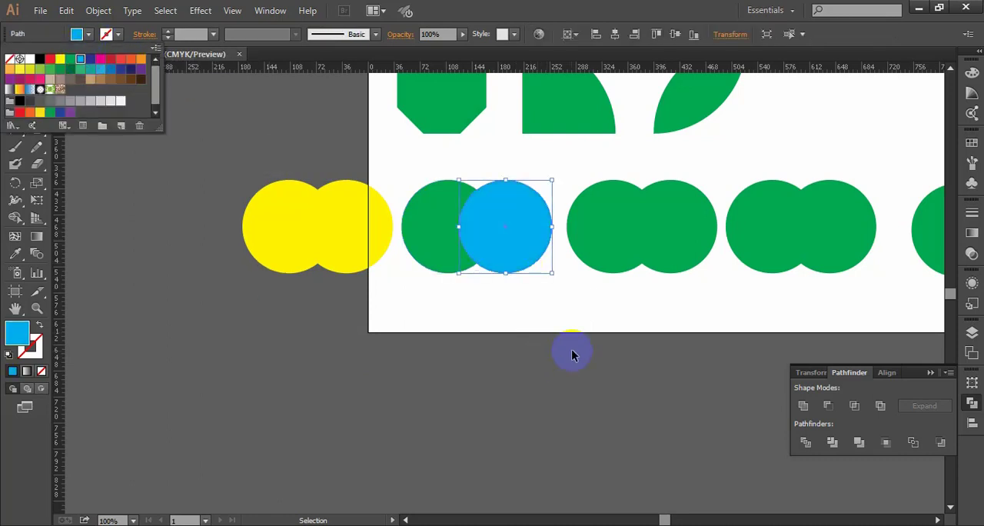
click(573, 351)
click(573, 326)
- Subtract the blue circle from the green circle it overlaps with Pathfinder's Minus Front, leaving a crescent, and deselect it
key(ctrl+equal)
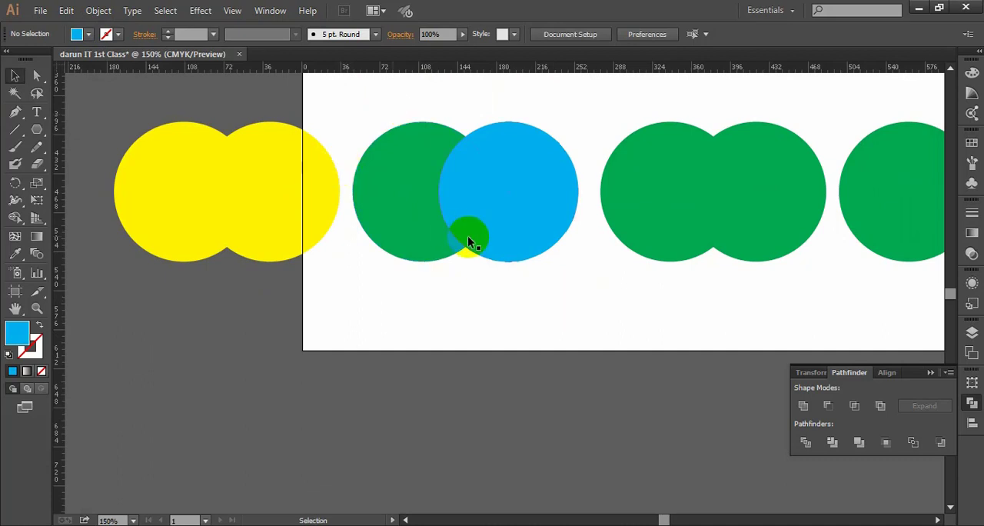
scroll(535, 335, up, 1)
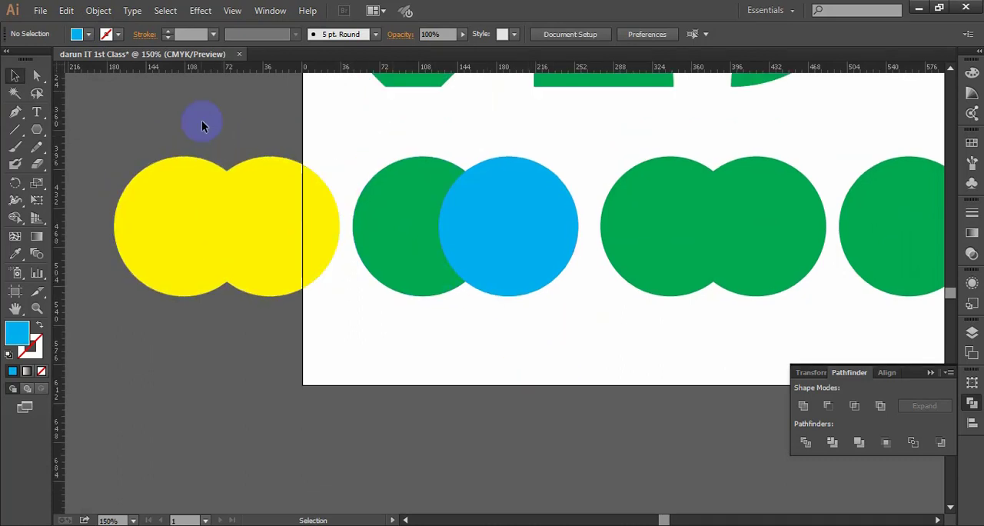
drag(202, 121, 335, 332)
click(335, 332)
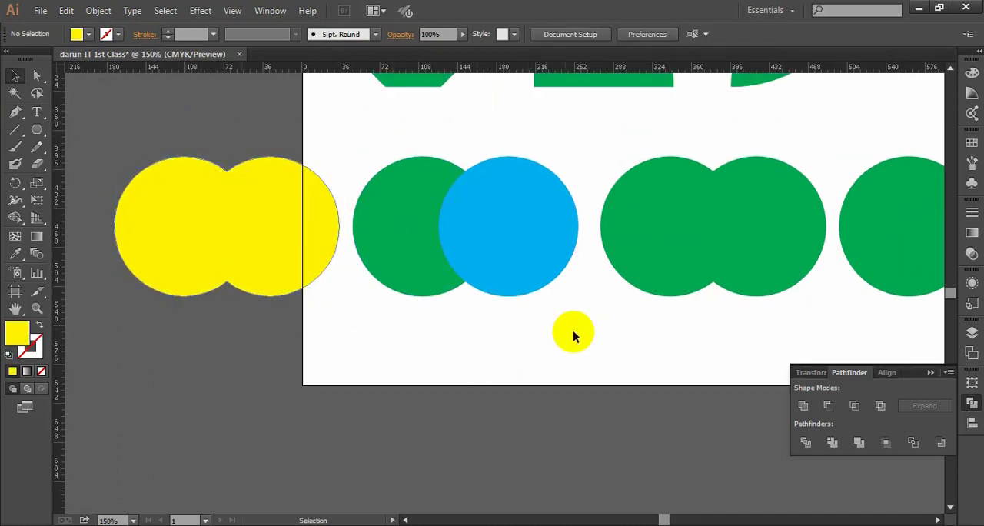
scroll(489, 316, down, 1)
scroll(409, 271, up, 1)
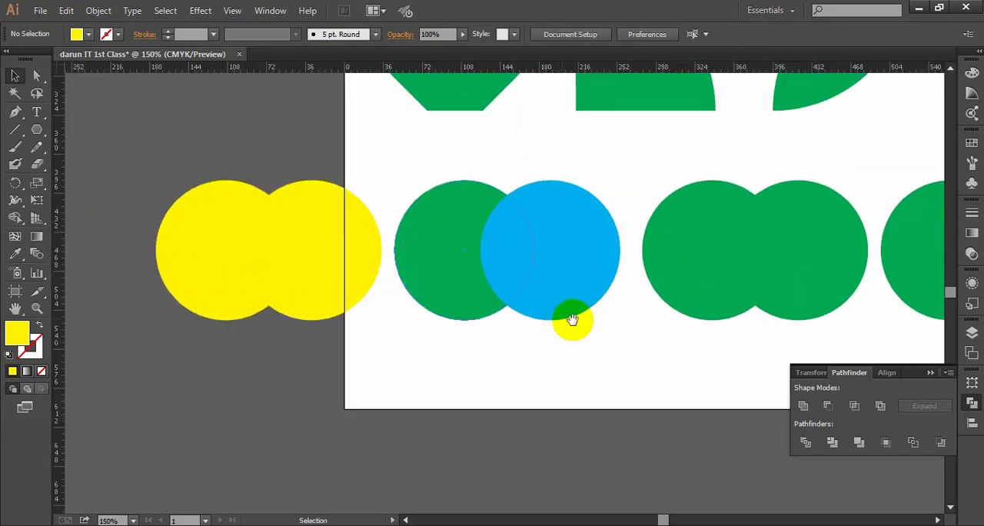
drag(573, 319, 520, 301)
drag(501, 367, 387, 185)
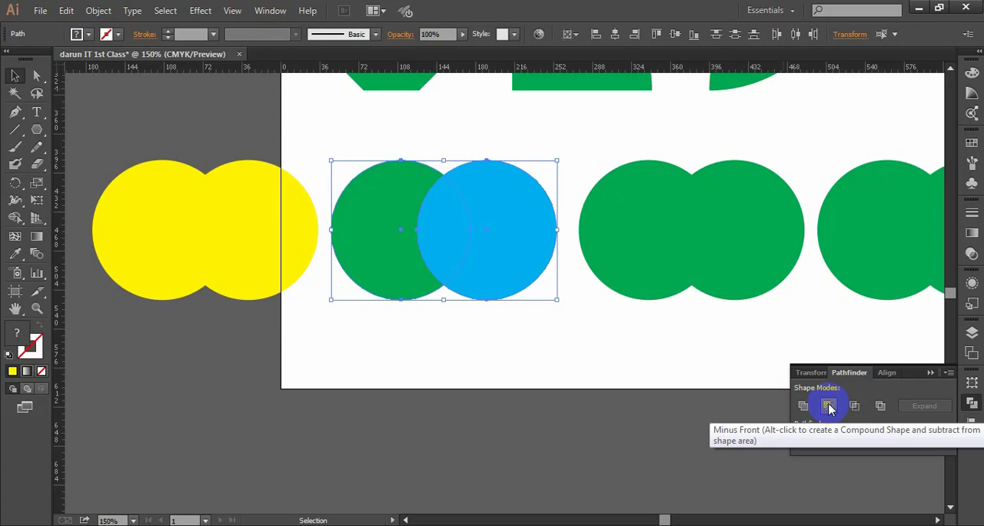
click(553, 350)
drag(538, 344, 398, 162)
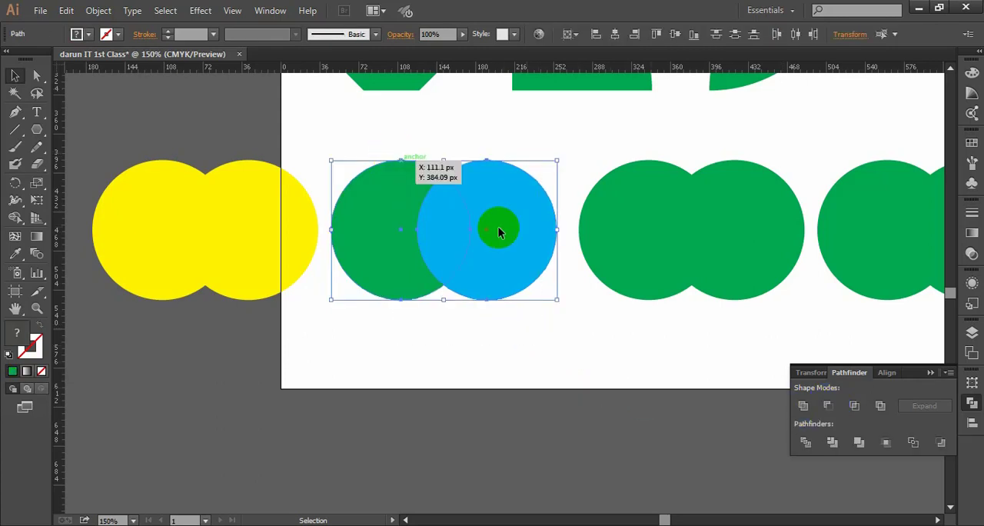
click(830, 406)
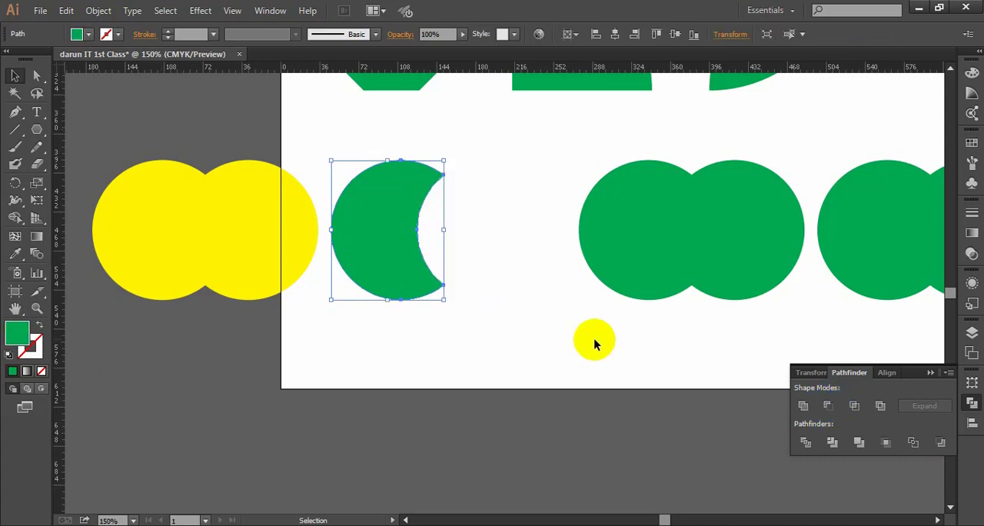
click(710, 415)
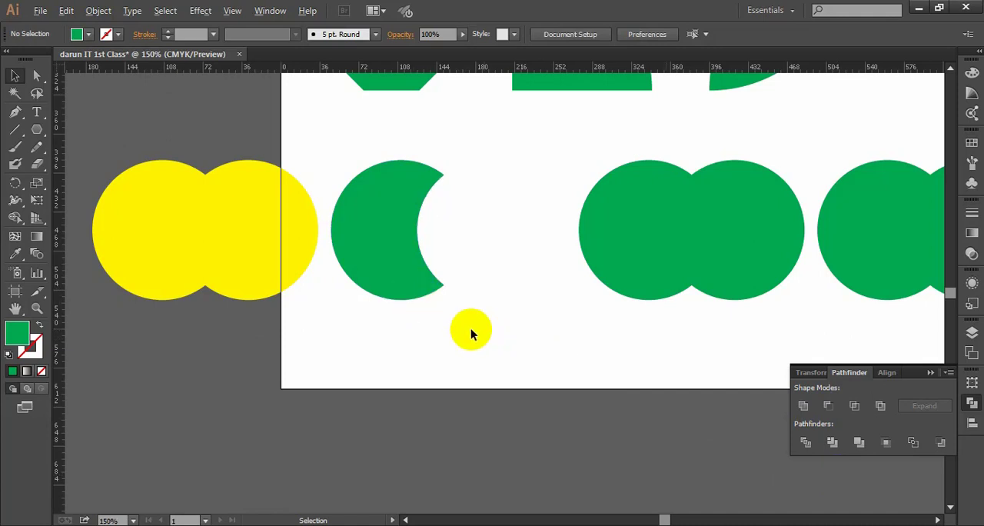
- Reduce the overlapping circle pair next to the crescent to its shared area with Pathfinder's Intersect, and deselect the result
scroll(470, 329, down, 1)
scroll(463, 308, up, 1)
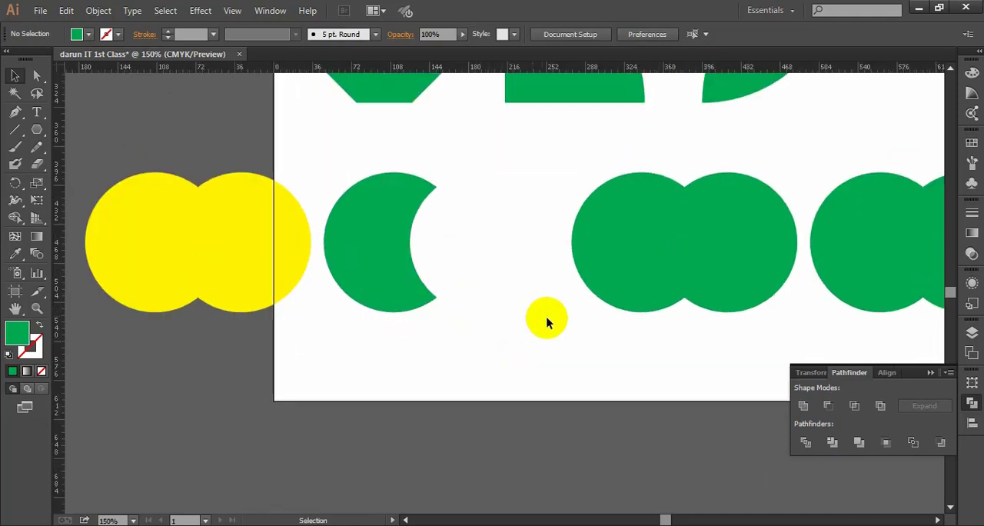
drag(544, 318, 377, 301)
drag(557, 342, 418, 197)
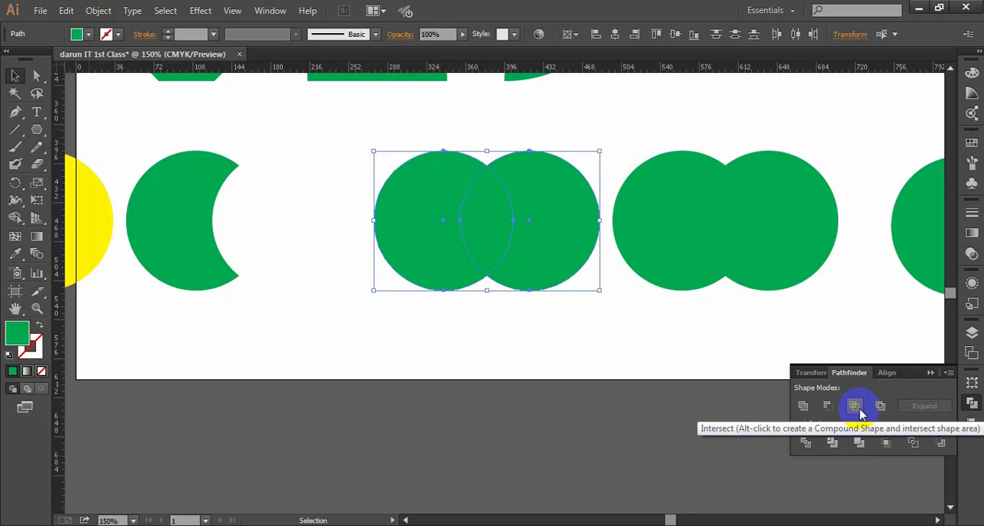
drag(542, 350, 411, 146)
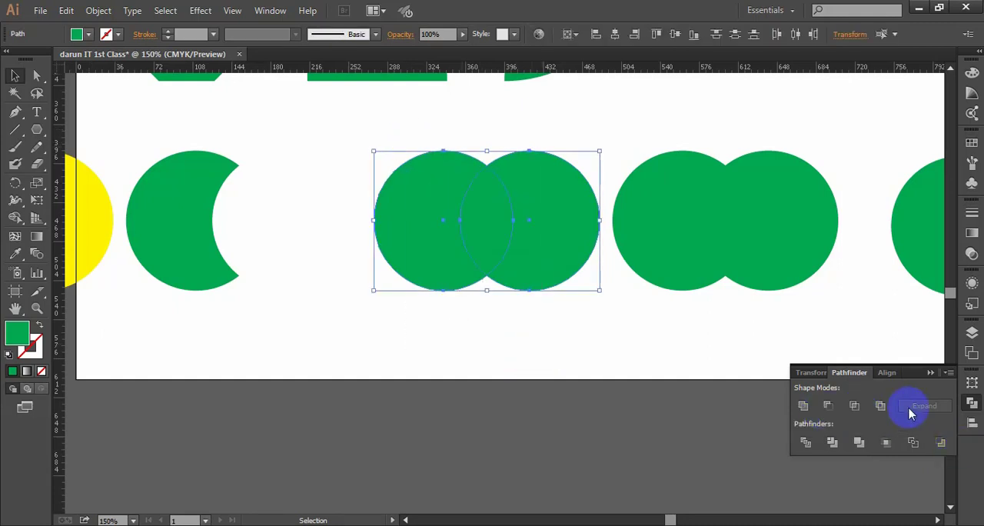
click(854, 405)
click(492, 317)
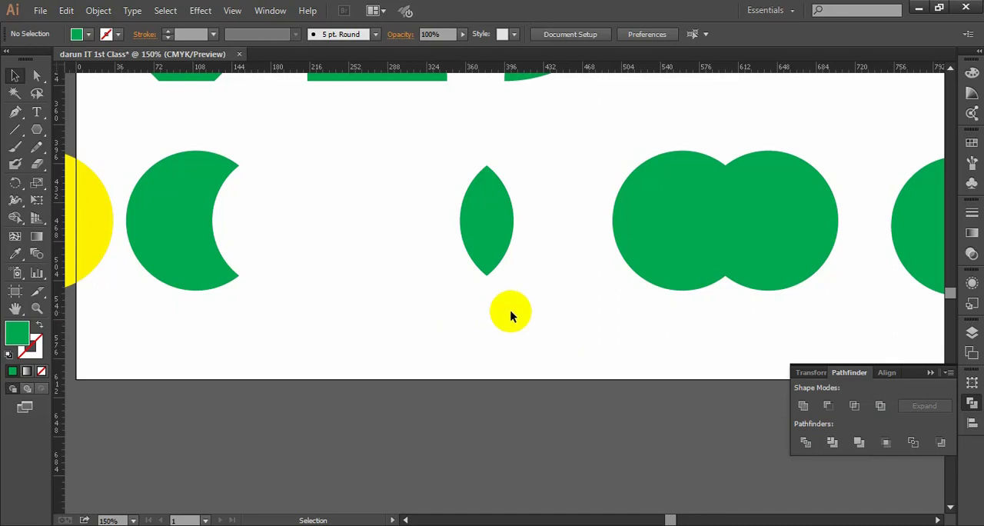
- Cut the overlap out of the circle pair beside the intersected lens shape with Pathfinder's Exclude, and deselect the result
scroll(512, 307, down, 2)
drag(428, 294, 506, 313)
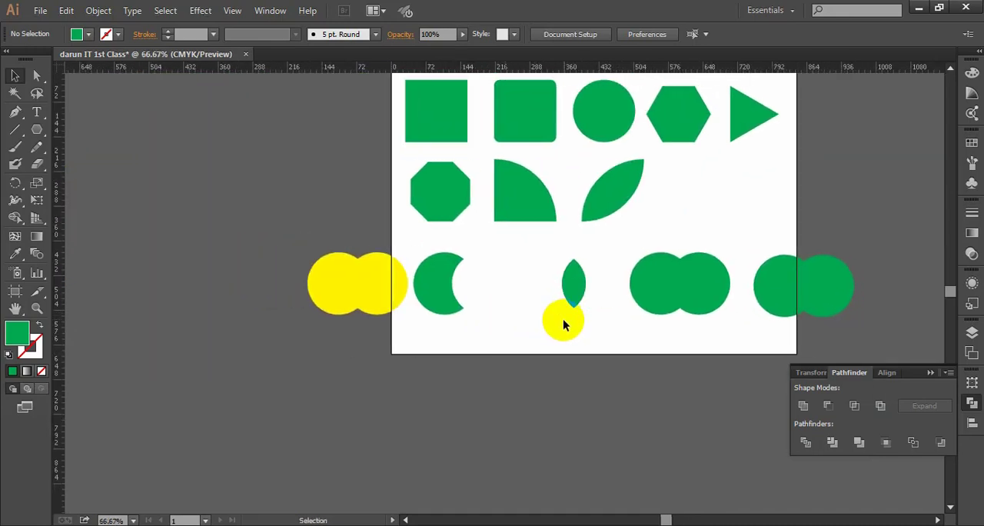
scroll(575, 319, up, 2)
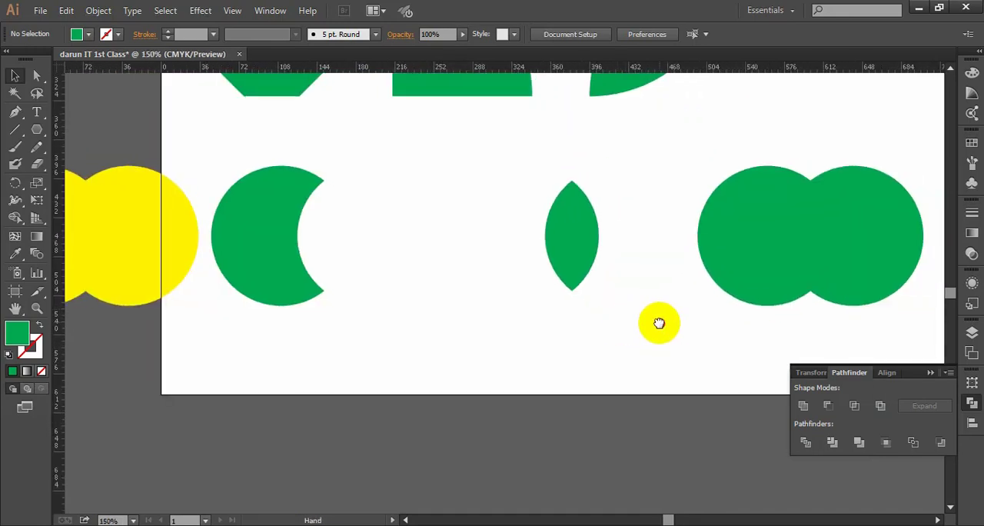
drag(658, 323, 439, 300)
drag(635, 346, 477, 153)
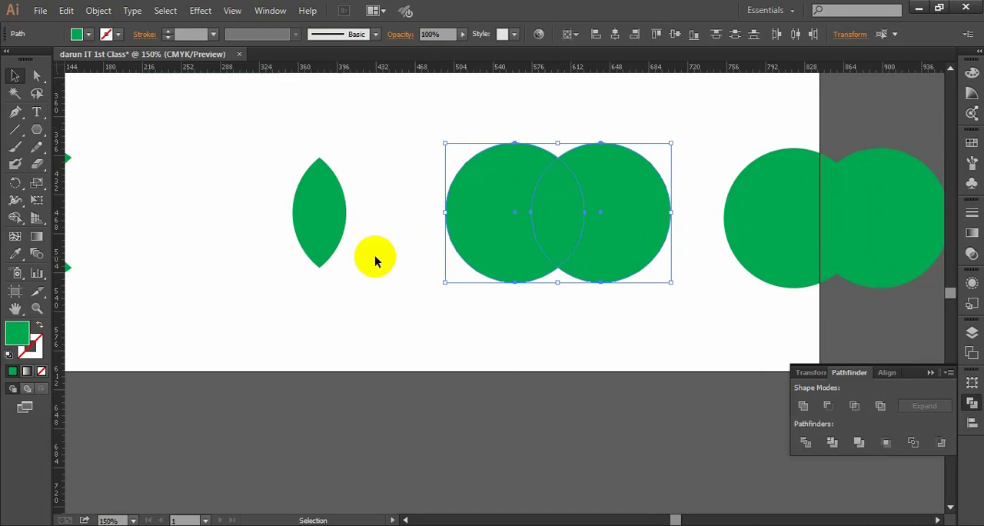
click(390, 309)
drag(396, 329, 279, 191)
drag(705, 356, 482, 165)
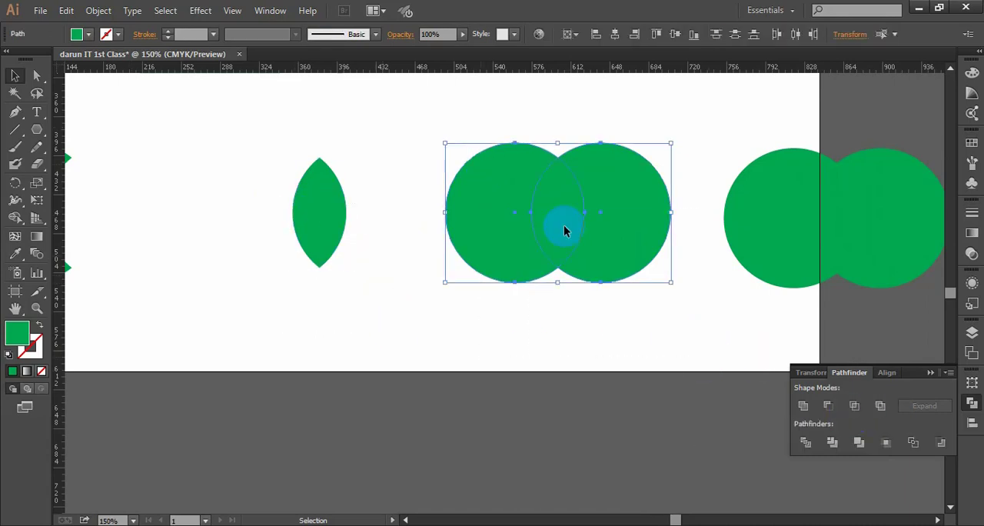
click(877, 407)
click(725, 347)
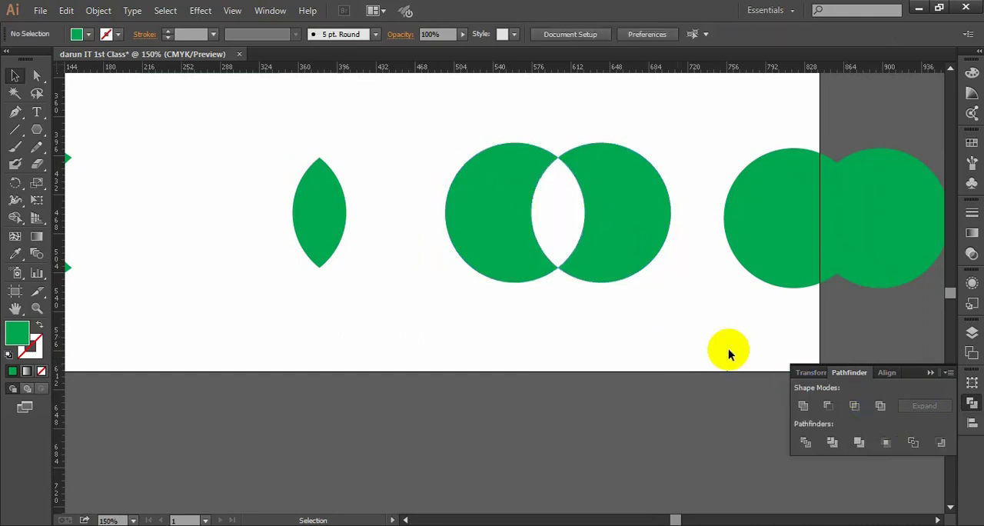
- Collapse the Pathfinder options, look over the whole row of combined circle shapes, and display the options again
click(930, 373)
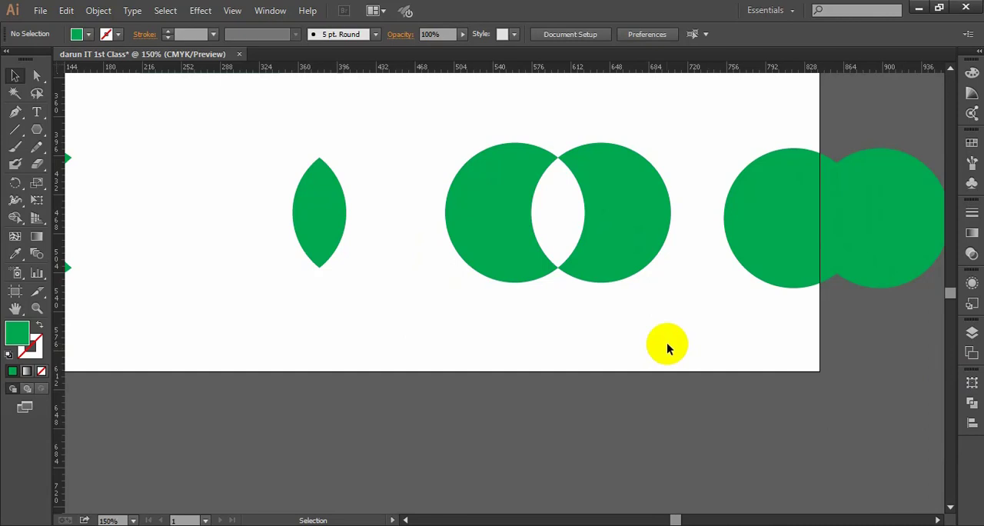
scroll(556, 326, down, 2)
drag(525, 319, 649, 330)
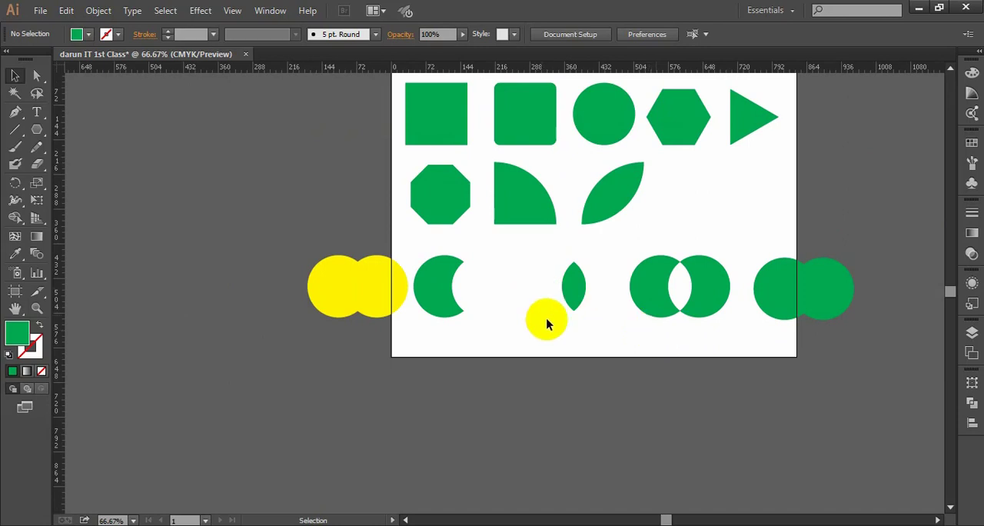
scroll(620, 332, up, 1)
drag(530, 331, 569, 332)
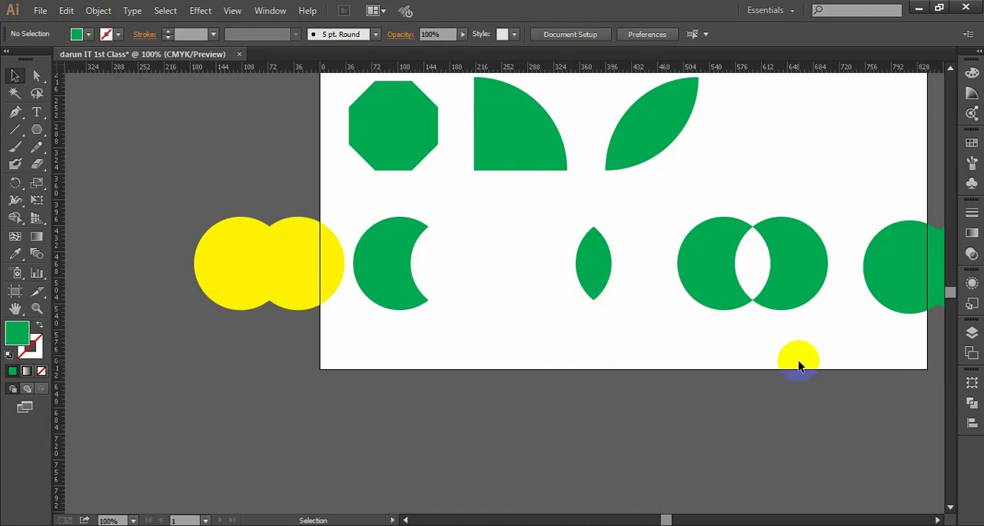
drag(820, 367, 158, 222)
click(546, 364)
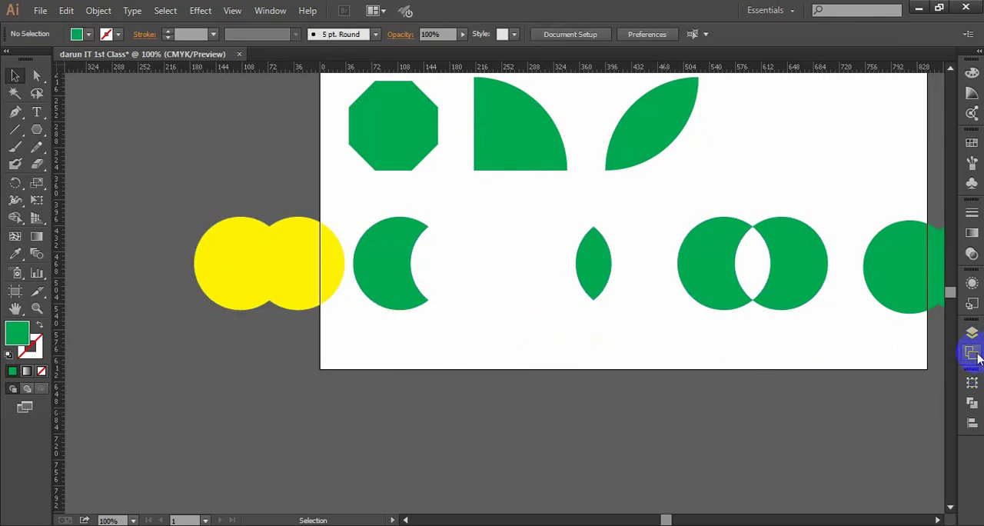
click(972, 413)
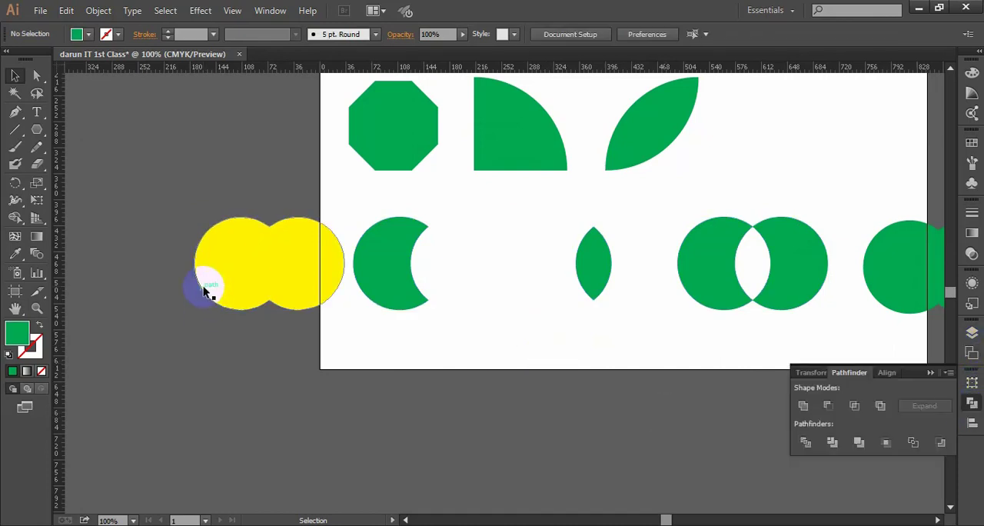
- Examine the bottom row's yellow united shape, crescent, lens and excluded pair against the matching Pathfinder shape modes
drag(288, 278, 476, 328)
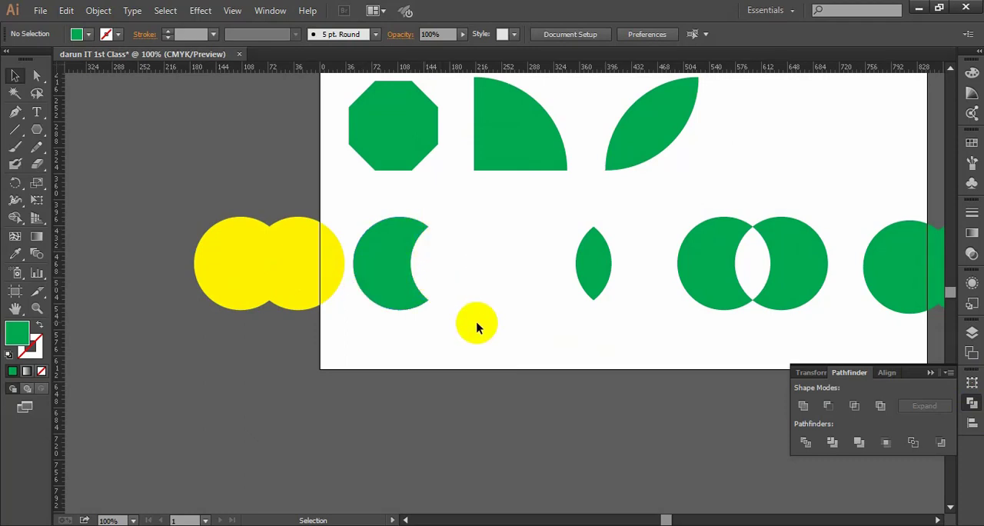
drag(655, 347, 554, 239)
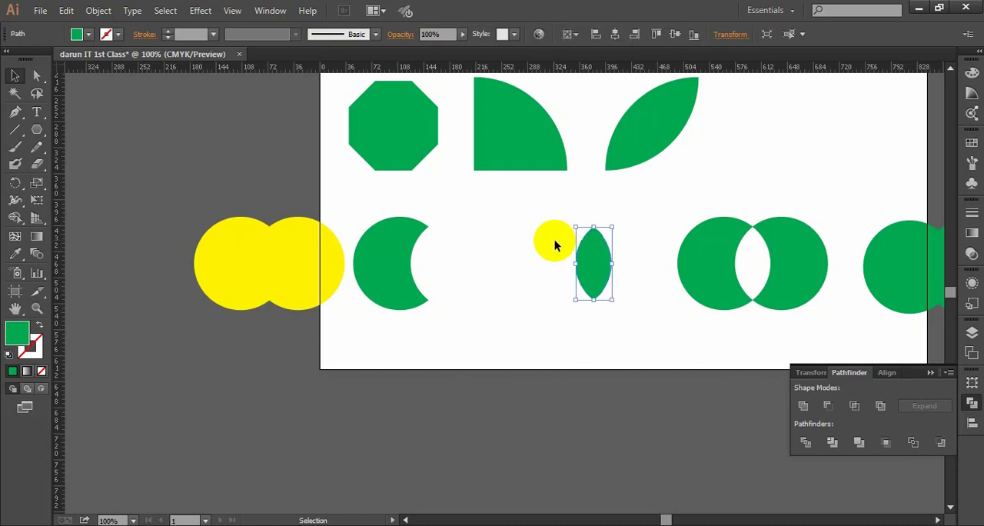
click(494, 269)
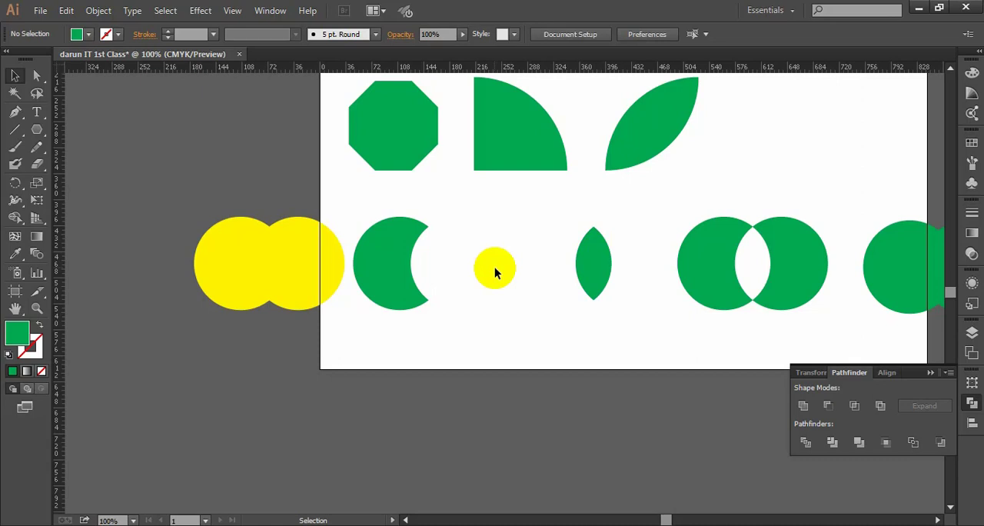
drag(617, 309, 566, 246)
click(607, 303)
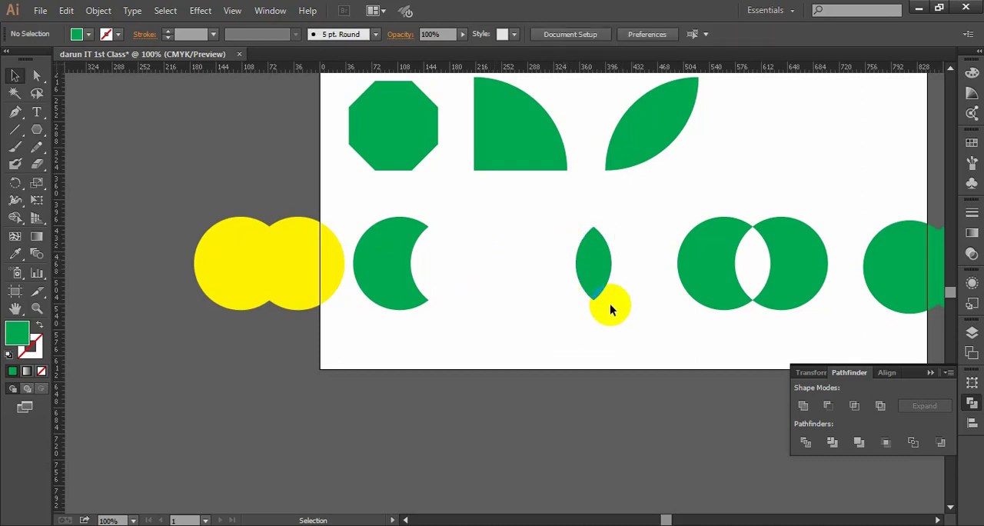
drag(606, 303, 438, 312)
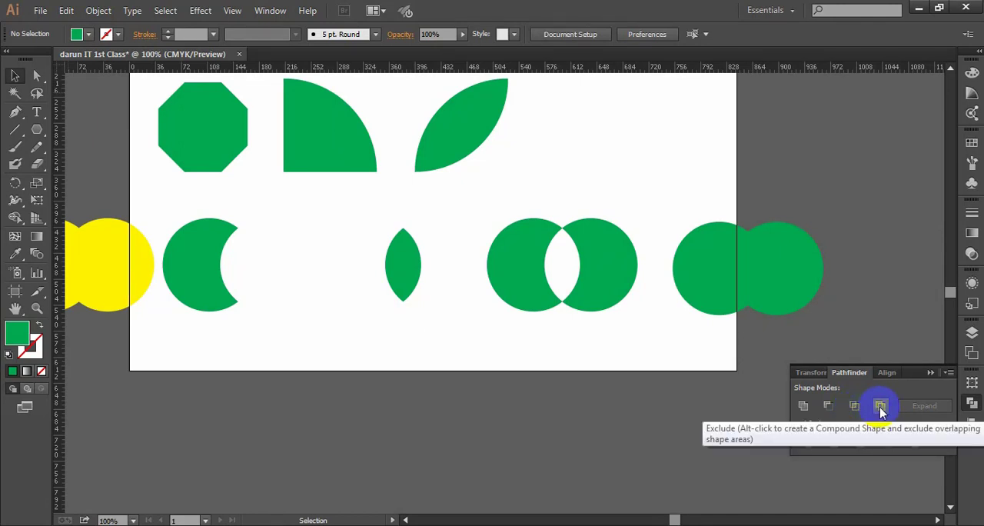
drag(520, 199, 627, 352)
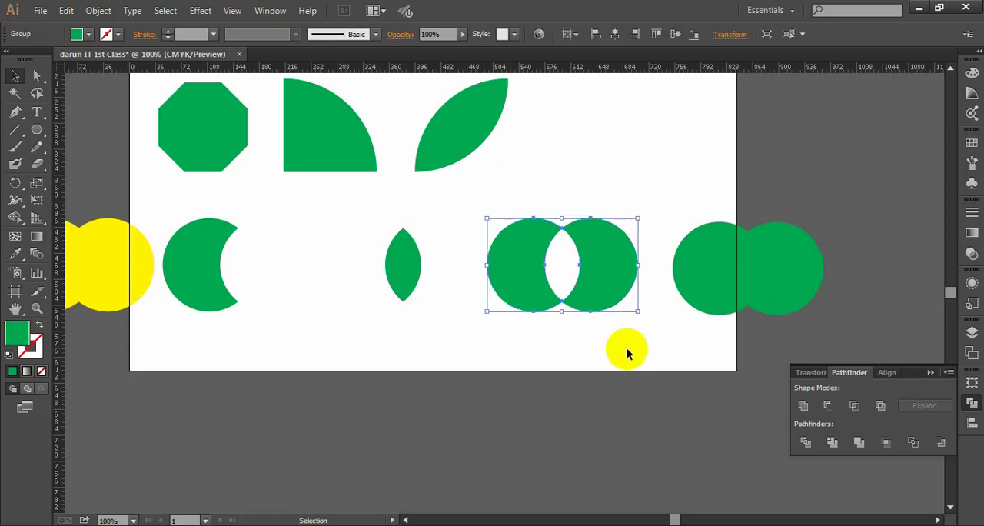
click(881, 409)
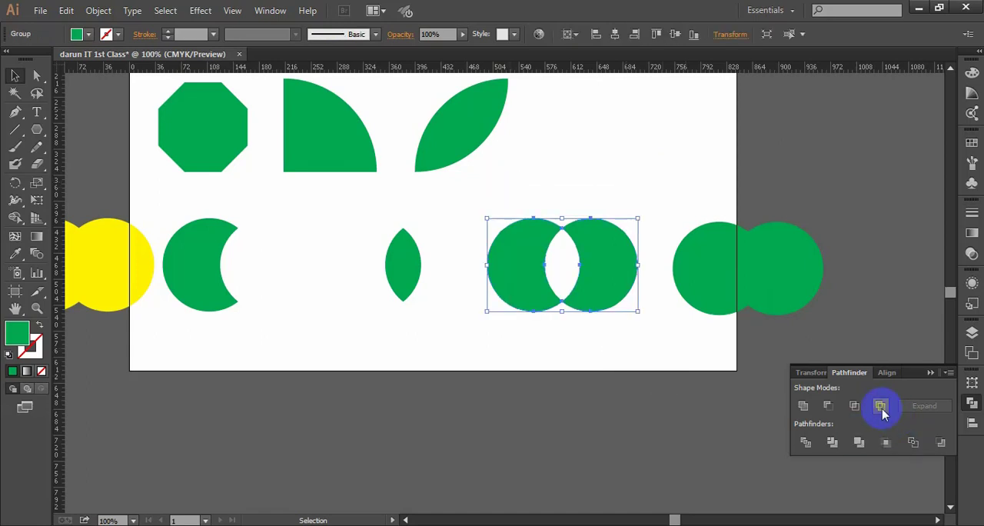
click(618, 381)
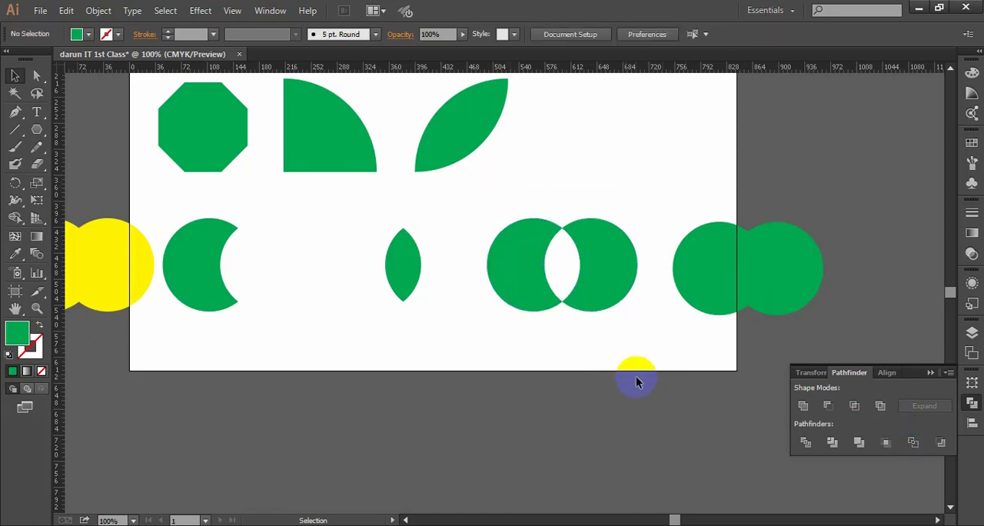
scroll(621, 372, down, 2)
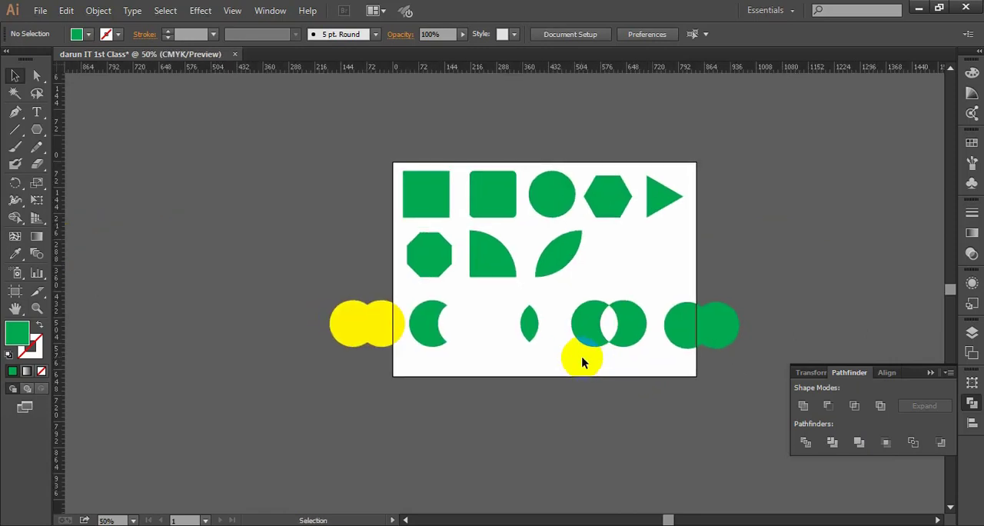
- Move the green lens beside the crescent, and the excluded circle pair beside the lens
drag(648, 378, 428, 324)
click(574, 408)
scroll(523, 384, up, 1)
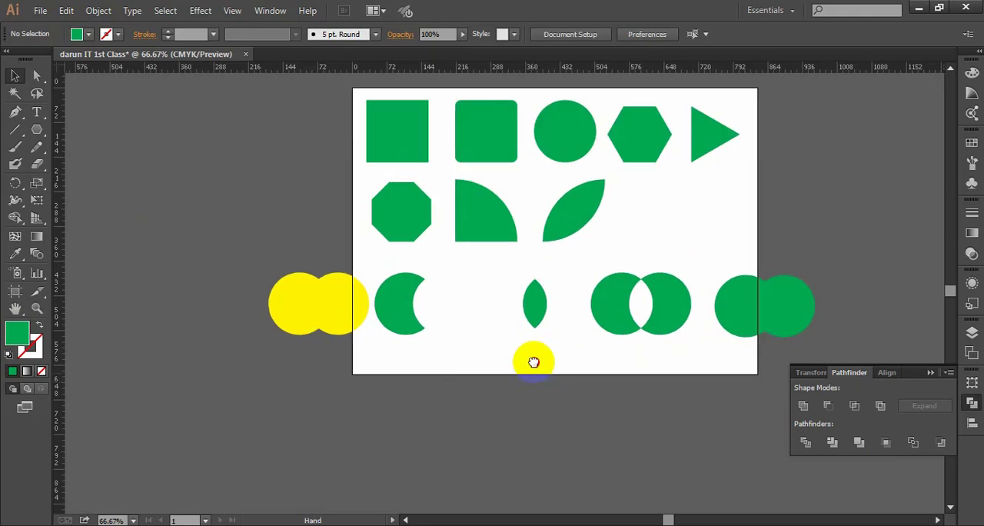
drag(682, 366, 609, 269)
drag(540, 343, 447, 302)
click(562, 346)
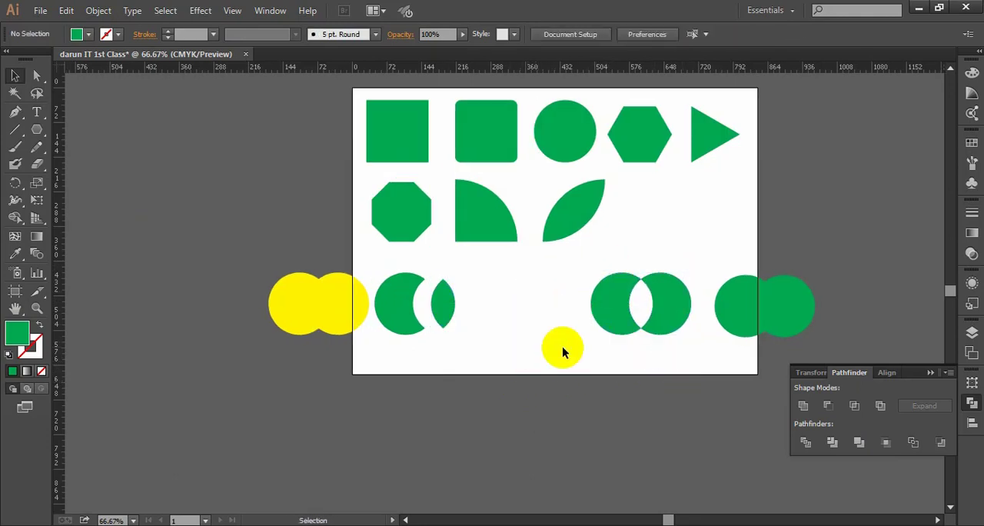
drag(671, 349, 611, 275)
drag(670, 314, 555, 316)
click(580, 361)
- Move the row with the yellow shape, crescent, lens and excluded pair together onto the artboard, and deselect it
scroll(632, 361, right, 1)
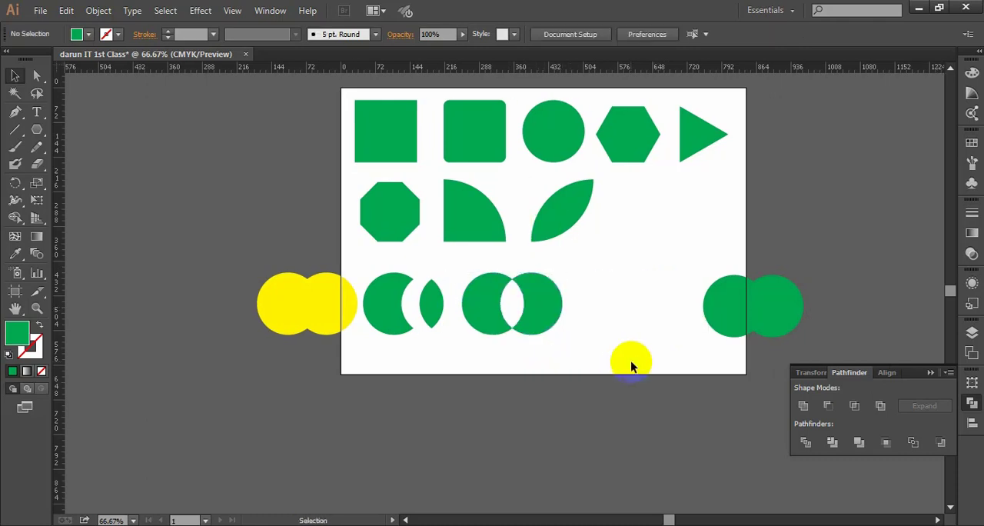
scroll(621, 360, down, 1)
scroll(611, 359, right, 1)
drag(590, 376, 340, 286)
drag(434, 317, 510, 307)
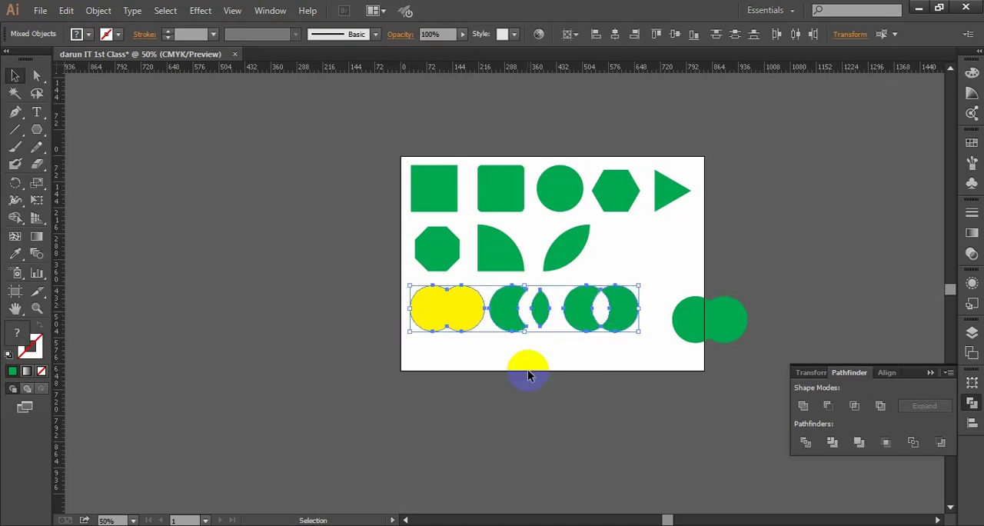
click(587, 368)
- Move all the basic and combined shapes off the artboard to its right, leaving only the unmodified circle pair behind
drag(561, 361, 458, 375)
scroll(443, 345, up, 1)
scroll(448, 359, down, 2)
drag(243, 190, 706, 262)
click(658, 358)
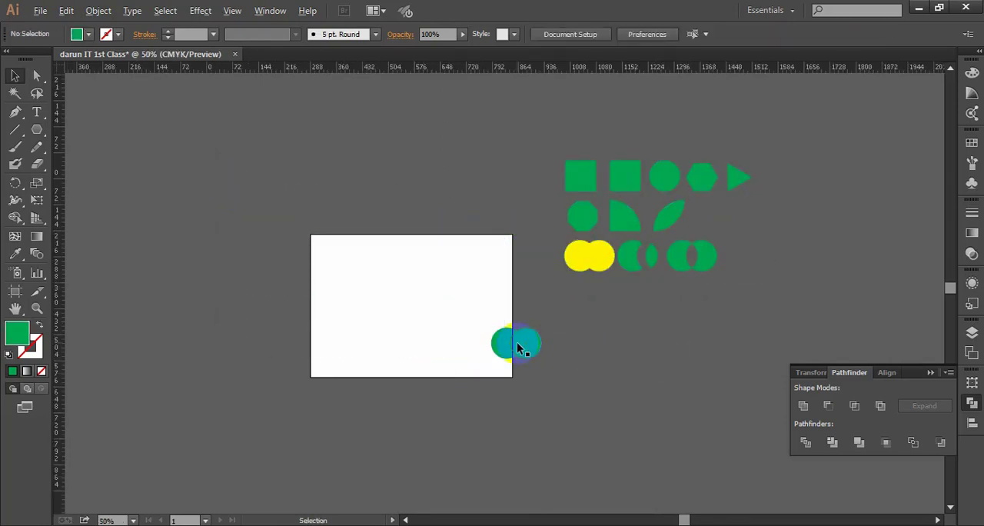
- Move the remaining overlapping circle pair onto the empty artboard, enlarge it and deselect it
drag(506, 269, 544, 259)
drag(478, 272, 608, 382)
drag(573, 337, 485, 304)
click(525, 338)
key(ctrl+=)
key(ctrl+=)
key(ctrl+minus)
key(ctrl+minus)
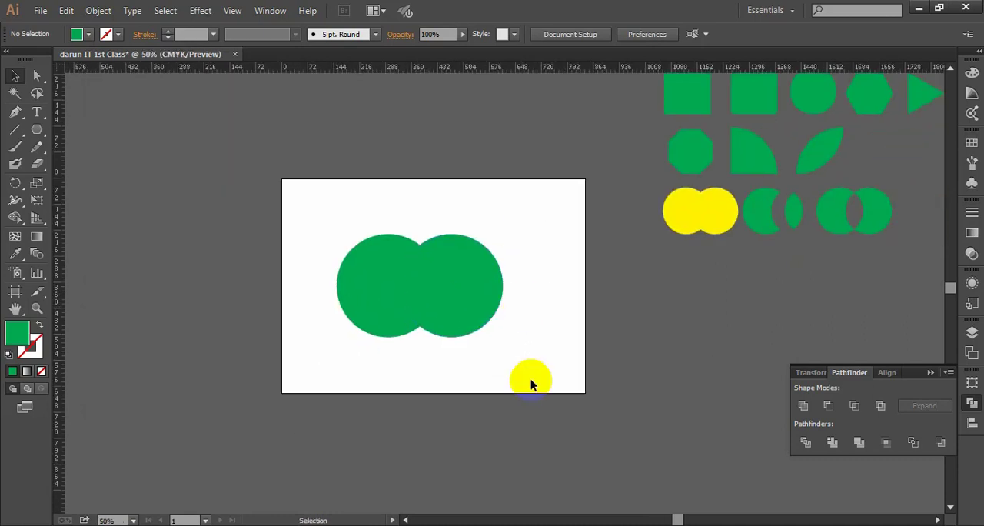
- Shrink the circle pair in the artboard's upper left, and place a copy of it to the right
drag(533, 382, 332, 222)
drag(502, 337, 457, 308)
drag(395, 260, 501, 256)
shift+click(501, 246)
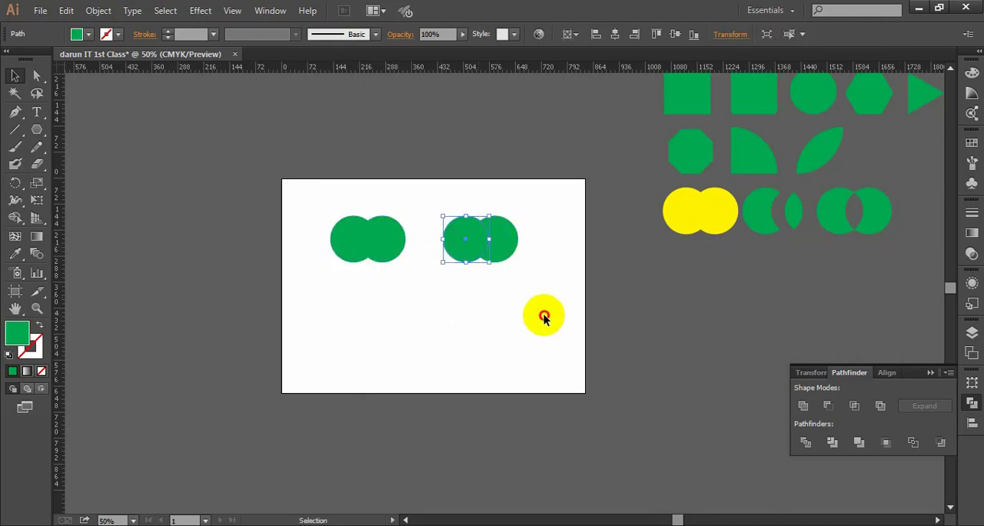
- Duplicate both circle pairs below the originals to form a two-by-two grid on the artboard
drag(536, 291, 434, 219)
drag(501, 242, 392, 324)
click(457, 361)
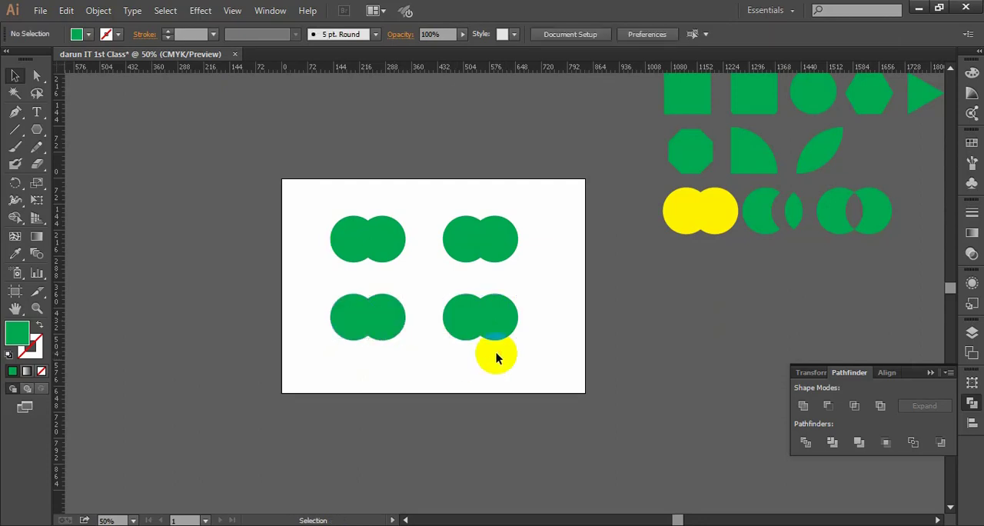
- Move the finished set of basic and combined shapes closer to the artboard's right side, and deselect it
key(ctrl+plus)
mouse_move(552, 323)
mouse_down()
mouse_move(577, 309)
mouse_move(564, 310)
mouse_up()
drag(242, 209, 379, 283)
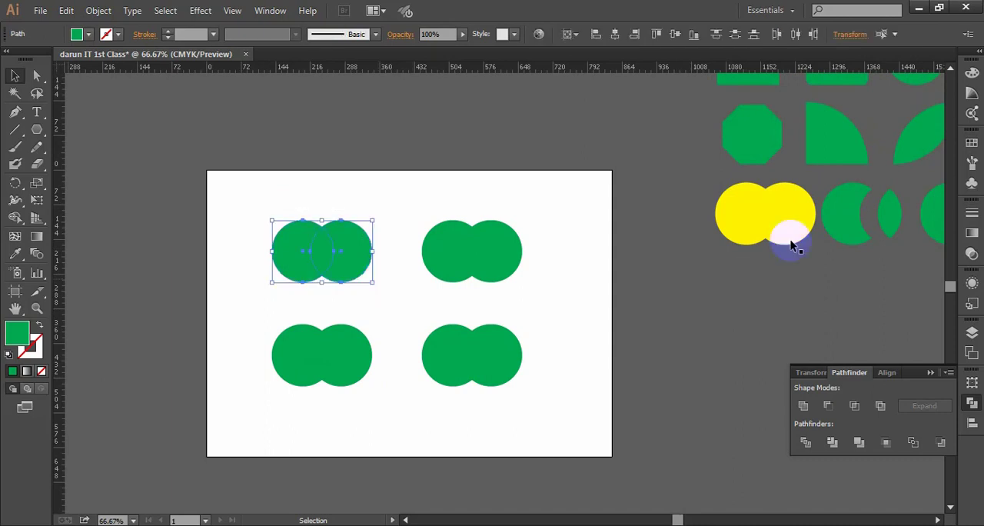
scroll(649, 270, down, 2)
click(682, 285)
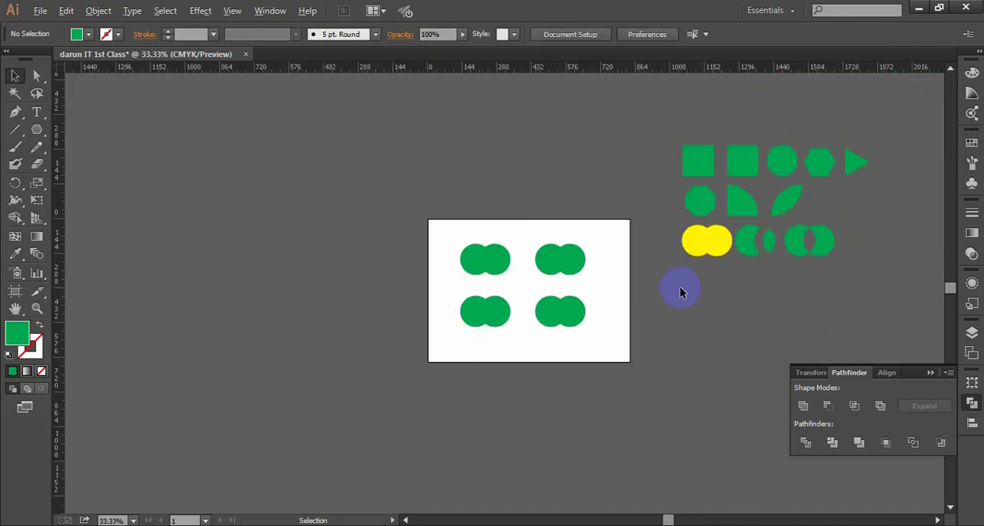
drag(805, 293, 736, 295)
drag(593, 118, 734, 265)
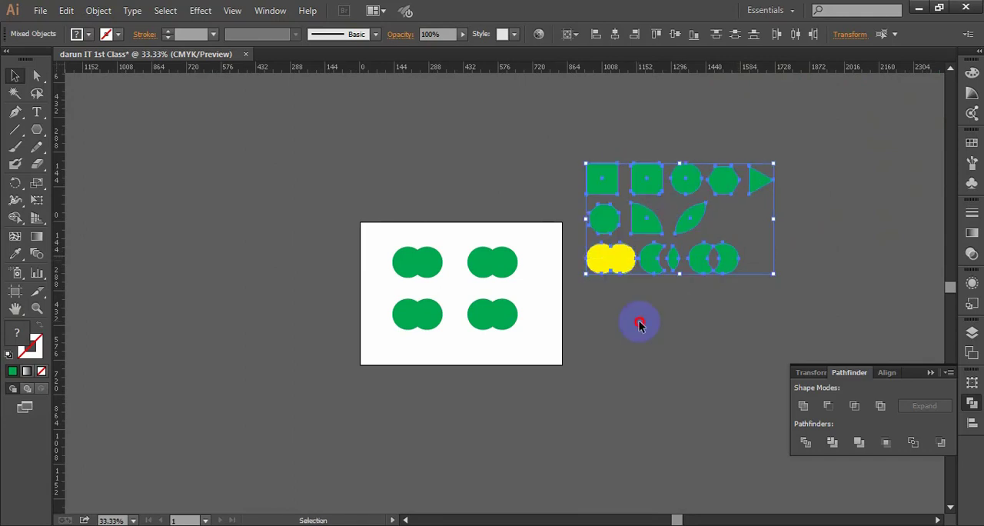
click(498, 295)
scroll(498, 302, up, 1)
drag(450, 235, 486, 237)
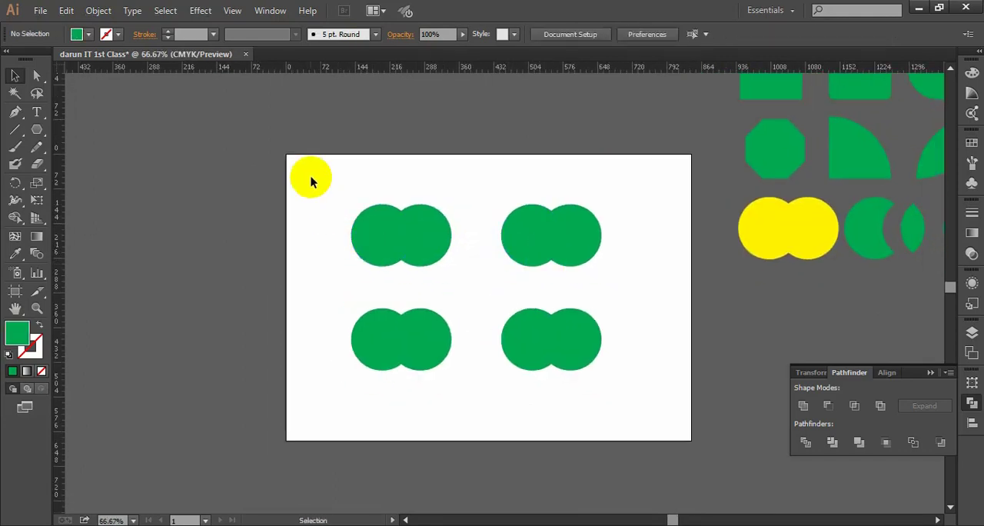
- Merge the two circles of the artboard's upper-left pair into one shape with the Shape Builder Tool
drag(310, 180, 444, 274)
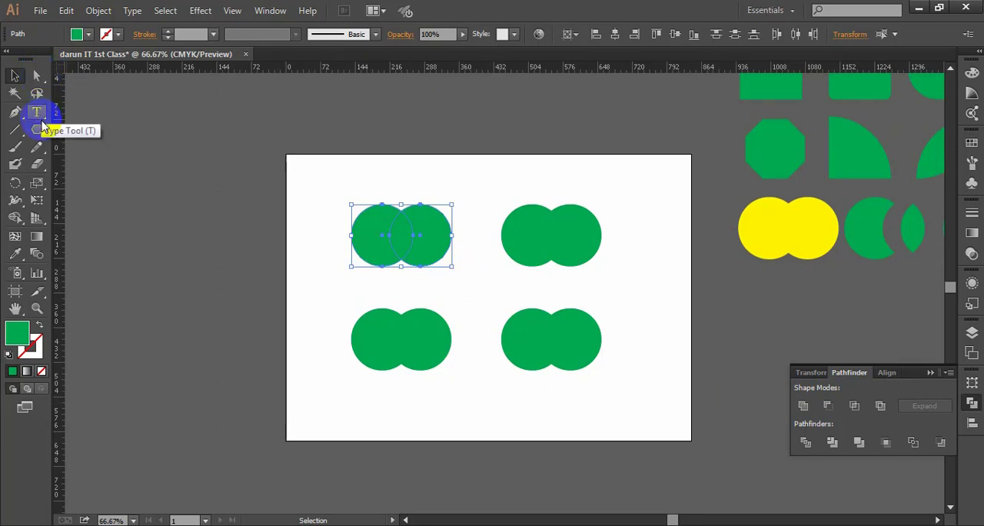
click(16, 219)
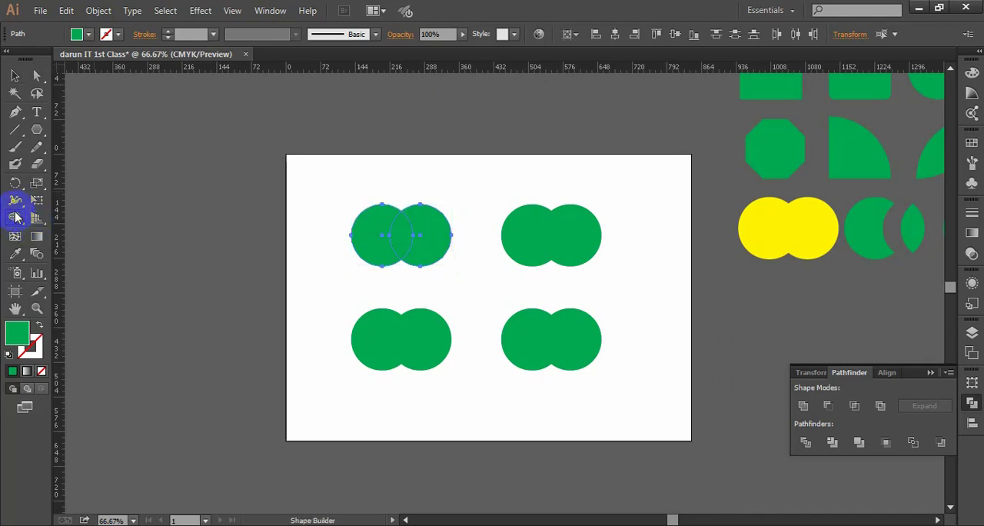
click(15, 220)
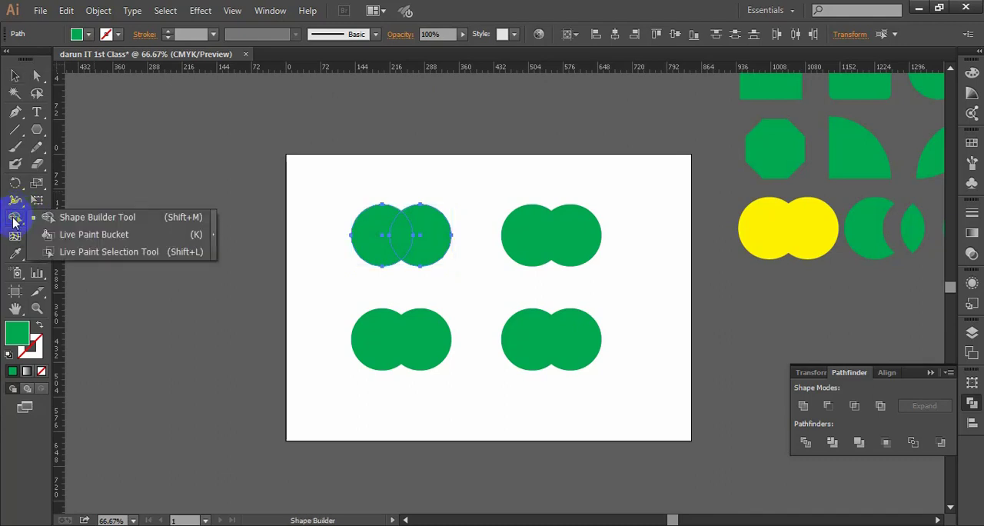
click(106, 217)
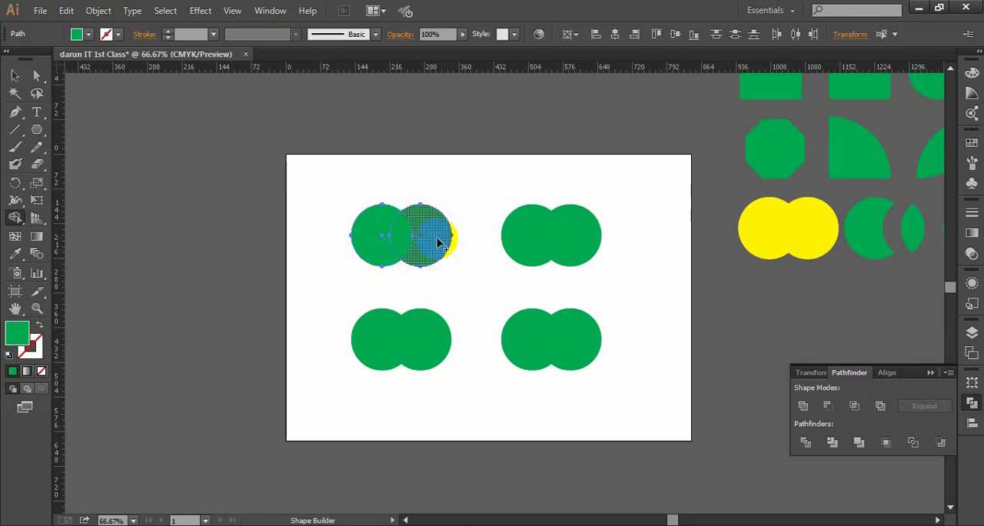
scroll(407, 236, up, 1)
drag(512, 233, 459, 233)
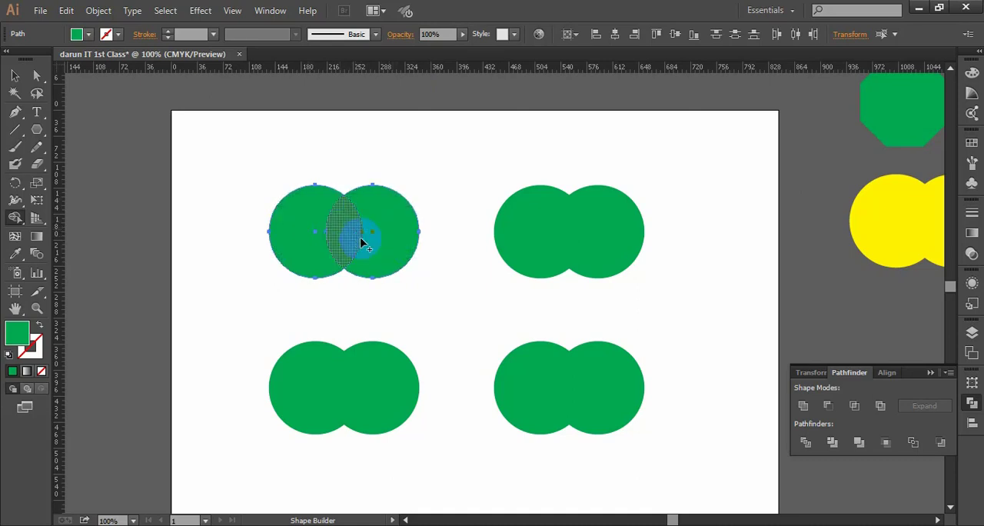
scroll(376, 240, down, 1)
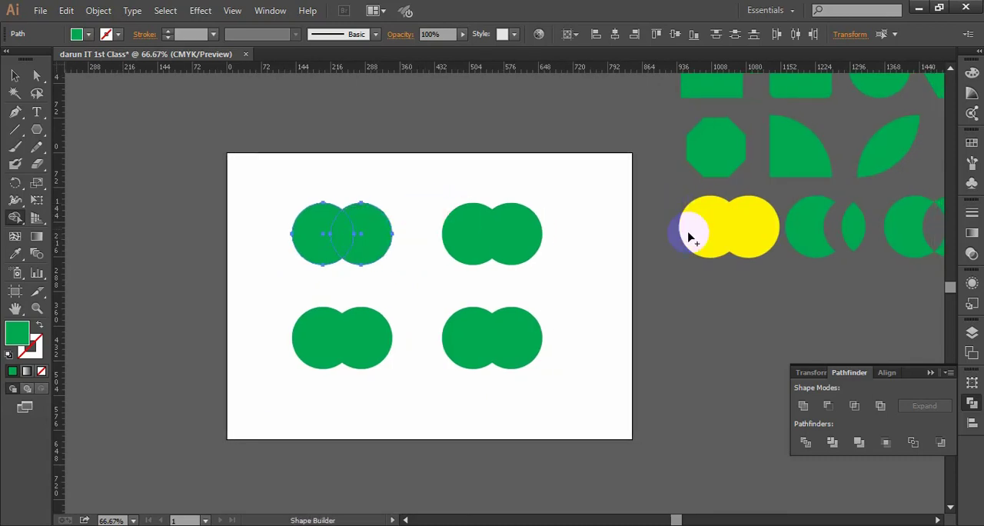
scroll(466, 209, up, 1)
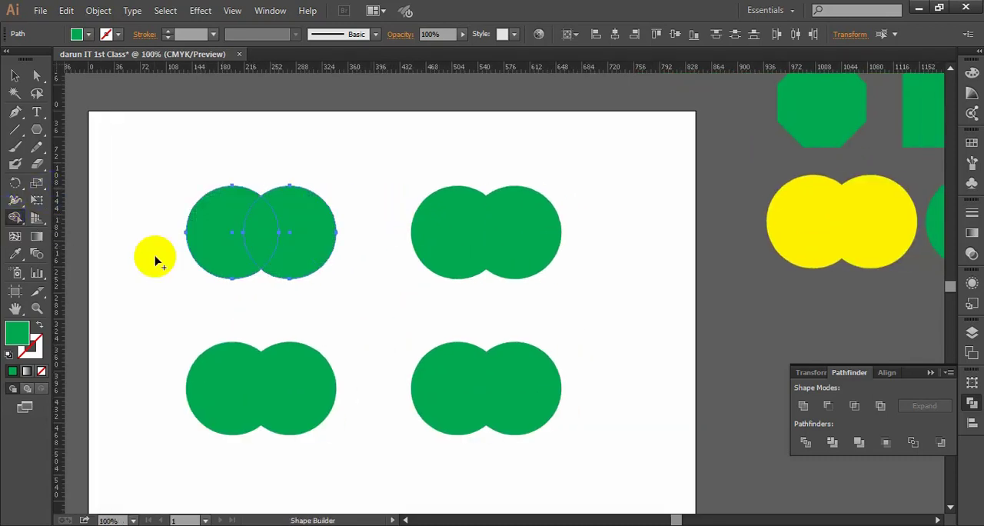
drag(217, 235, 312, 232)
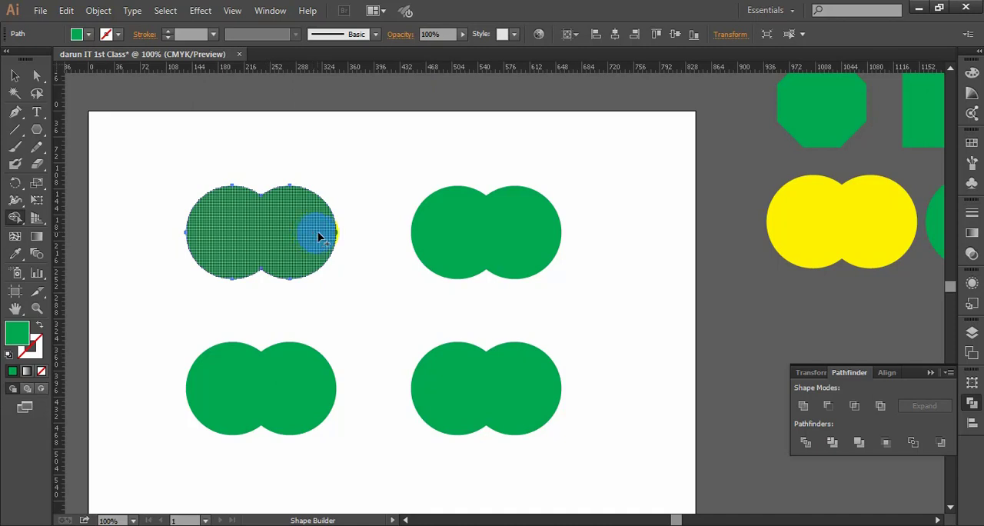
- Fill the merged upper-left shape with CMYK Red, and deselect it
click(14, 74)
drag(314, 147, 312, 250)
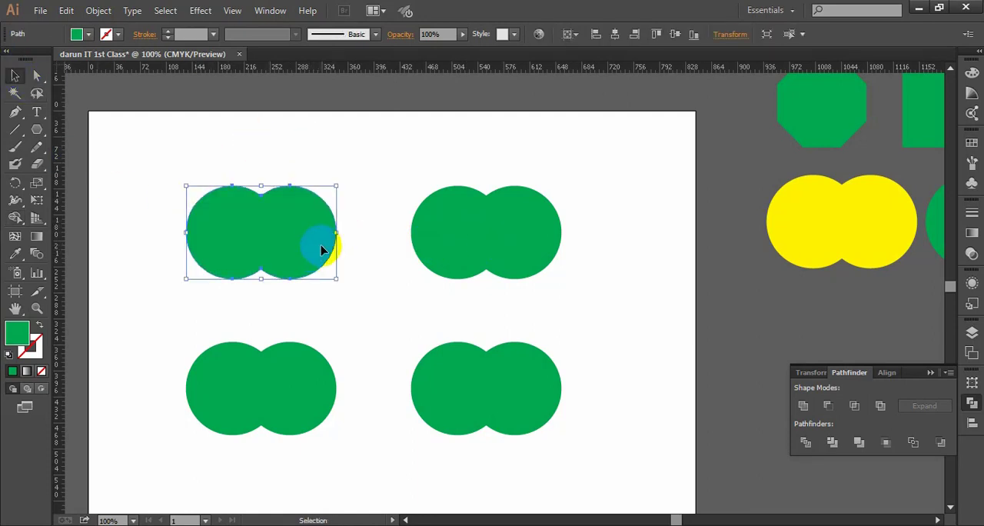
click(77, 33)
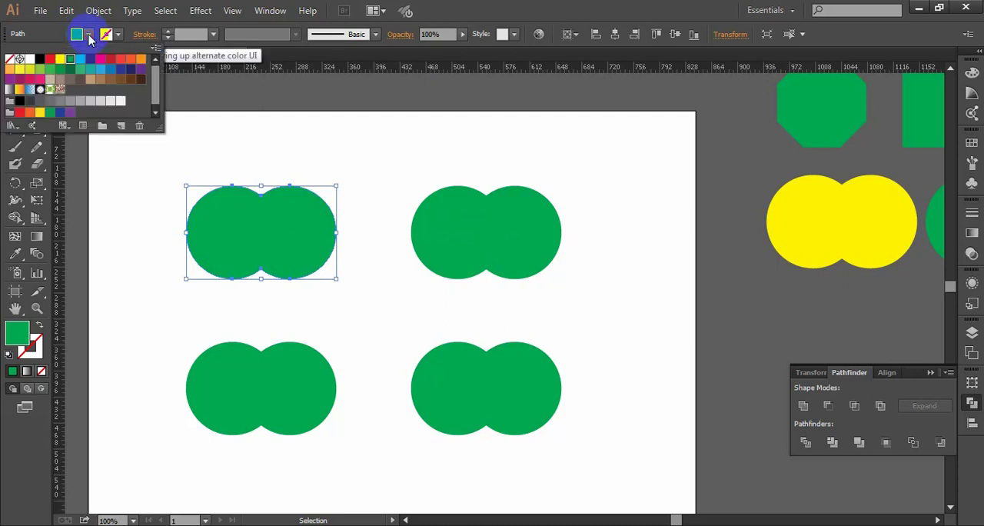
click(49, 63)
click(345, 158)
- Cut the upper-right circle pair down to its left crescent by erasing the right circle and overlap with the Shape Builder
drag(393, 142, 596, 310)
click(586, 264)
key(ctrl+minus)
drag(570, 265, 528, 244)
scroll(454, 250, up, 1)
drag(527, 282, 288, 152)
drag(567, 267, 547, 255)
click(14, 218)
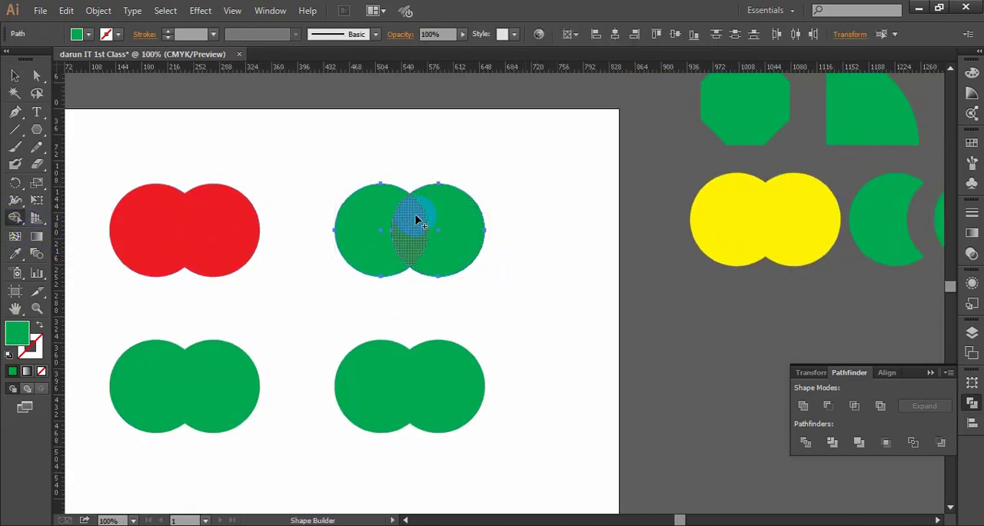
alt+click(919, 215)
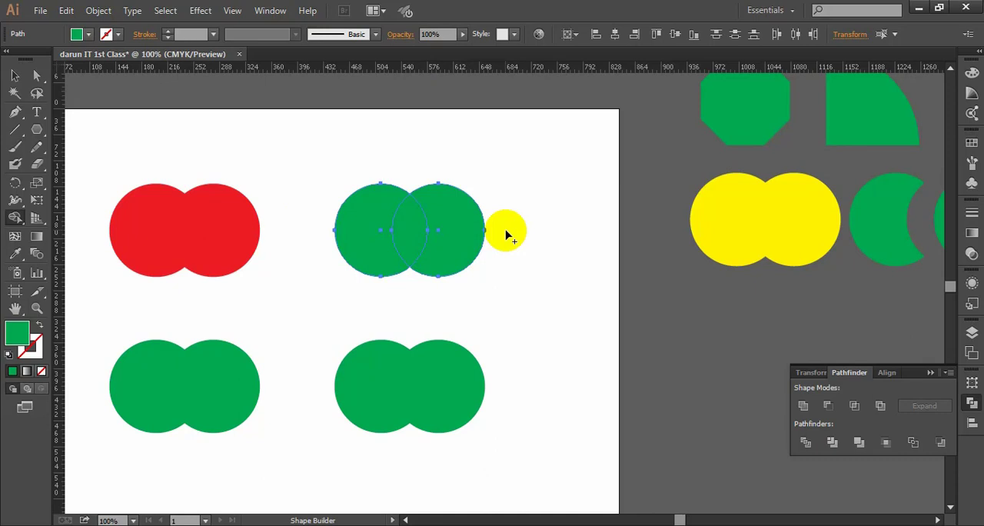
key(alt)
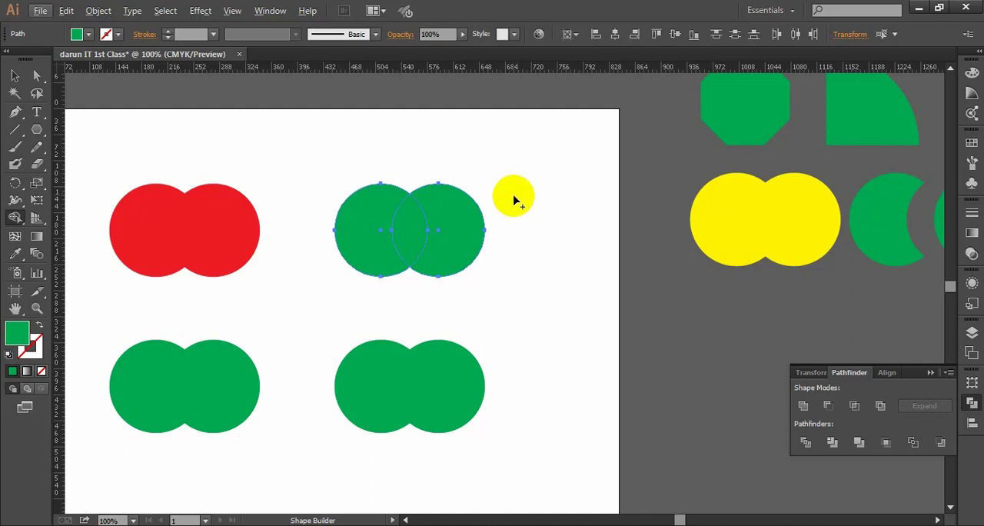
mouse_move(522, 198)
mouse_down()
mouse_move(420, 225)
mouse_move(435, 230)
mouse_up()
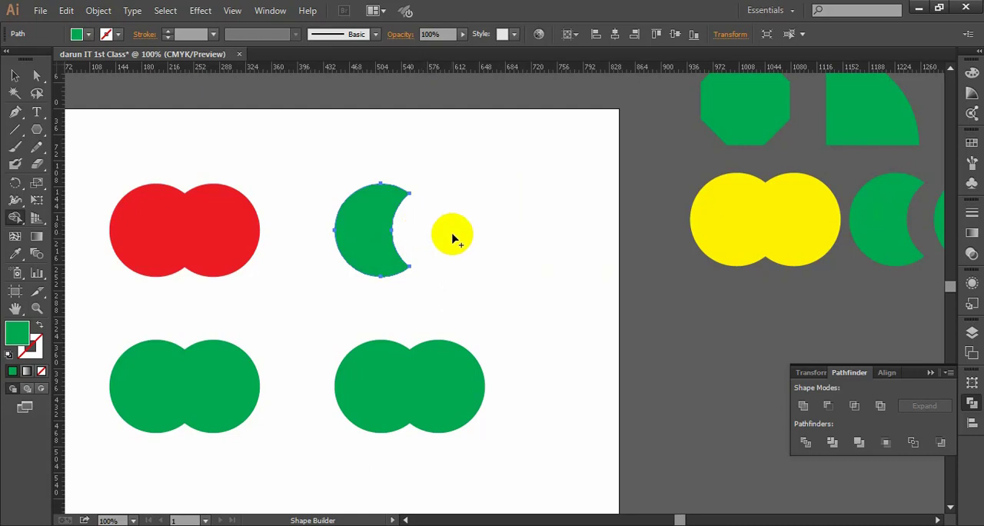
click(14, 75)
click(444, 258)
- Select the lower-left circle pair for the Shape Builder, try erasing through its overlap, and undo the attempt
drag(202, 305, 329, 209)
key(ctrl+minus)
drag(402, 220, 380, 228)
scroll(340, 275, up, 1)
drag(369, 325, 212, 205)
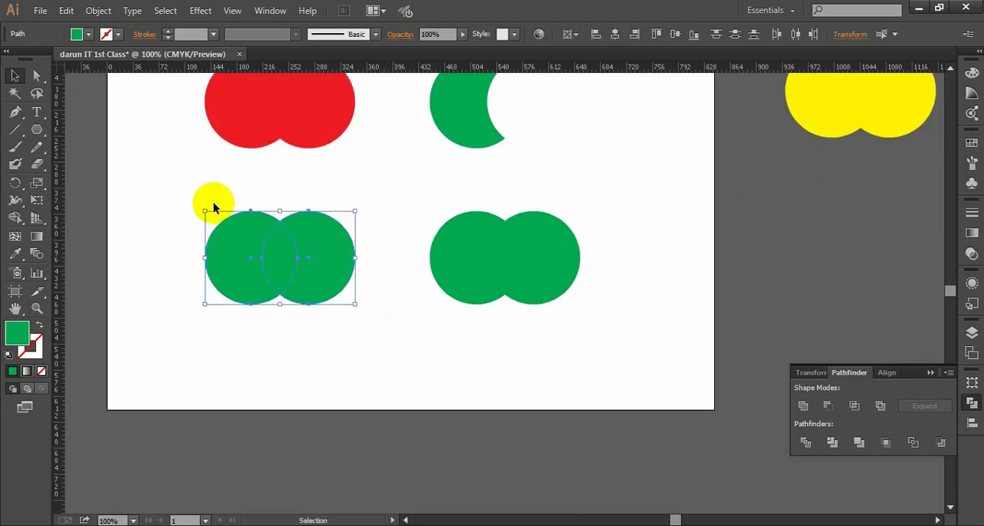
click(16, 217)
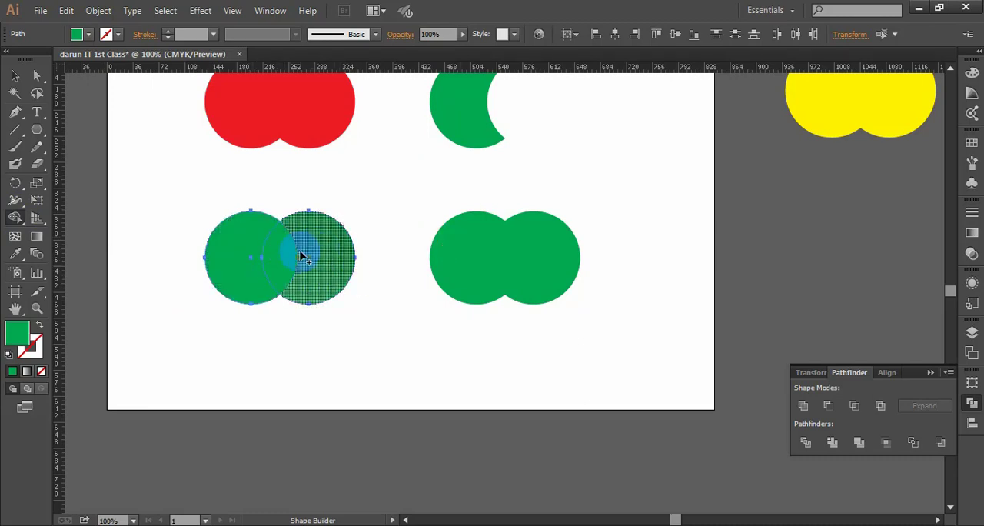
scroll(279, 258, up, 1)
drag(298, 213, 332, 208)
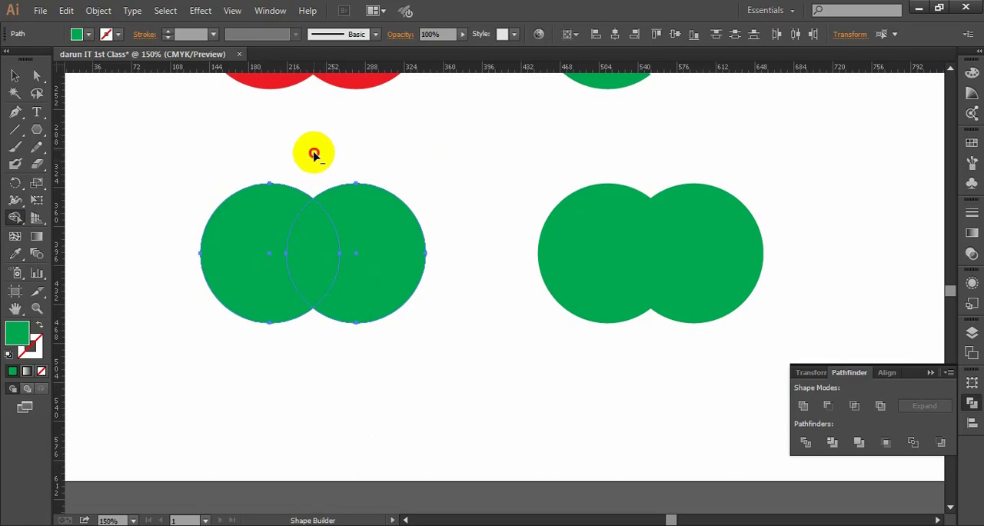
drag(314, 151, 319, 271)
key(ctrl+z)
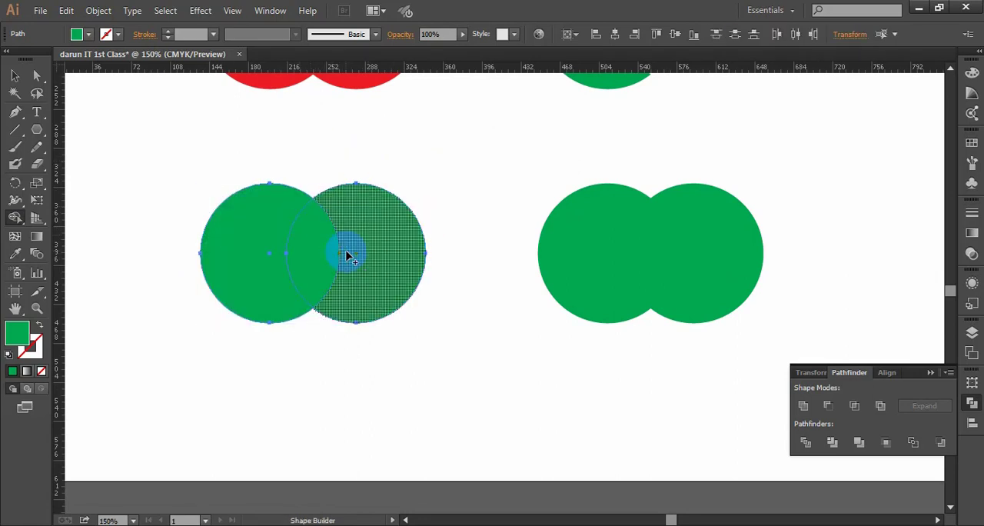
- Erase only the overlap of the lower-left circle pair with the Shape Builder, and deselect the result
scroll(346, 245, up, 2)
scroll(350, 259, down, 1)
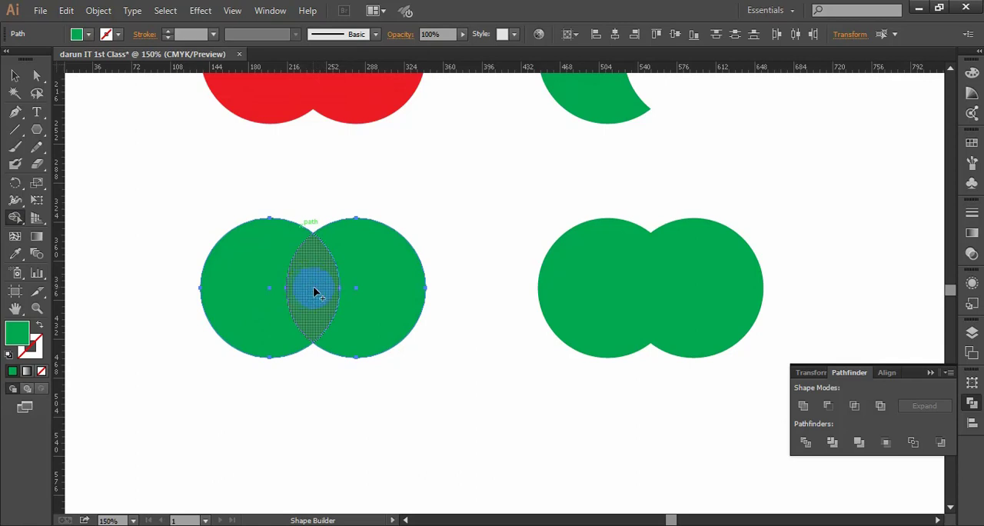
scroll(314, 292, up, 1)
scroll(321, 268, down, 1)
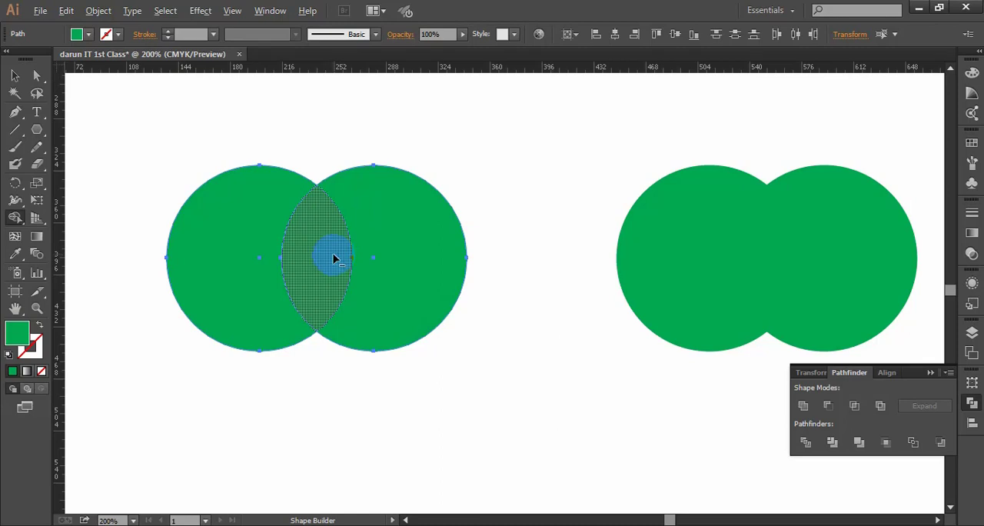
alt+click(318, 248)
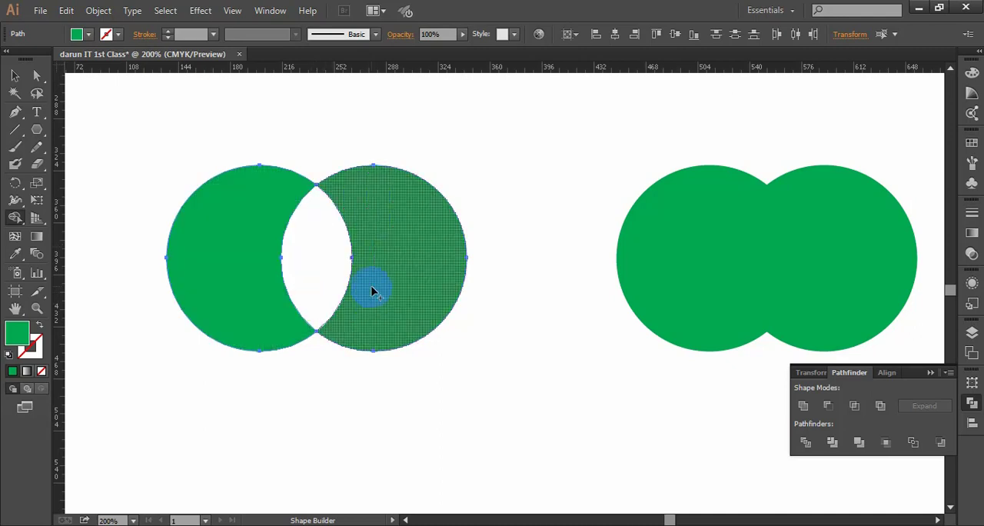
click(14, 75)
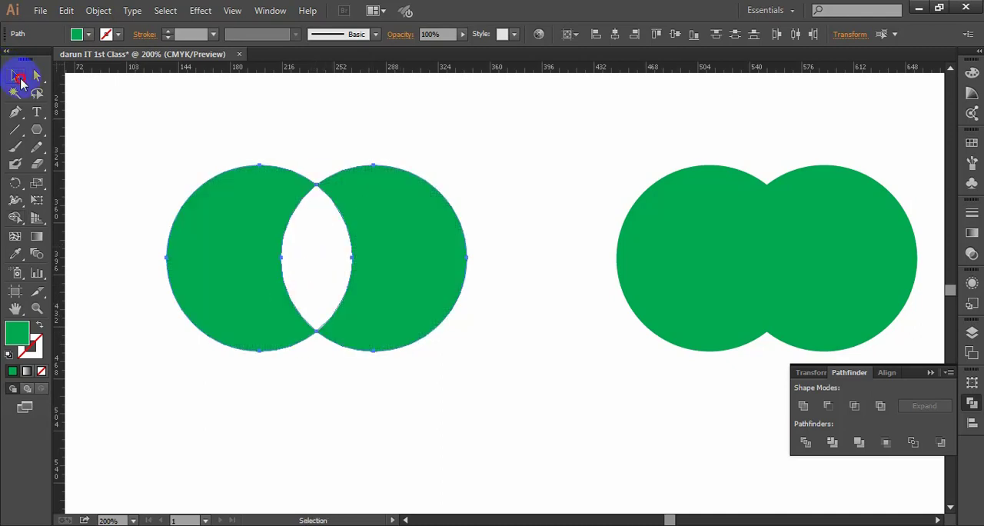
click(484, 206)
scroll(482, 205, down, 2)
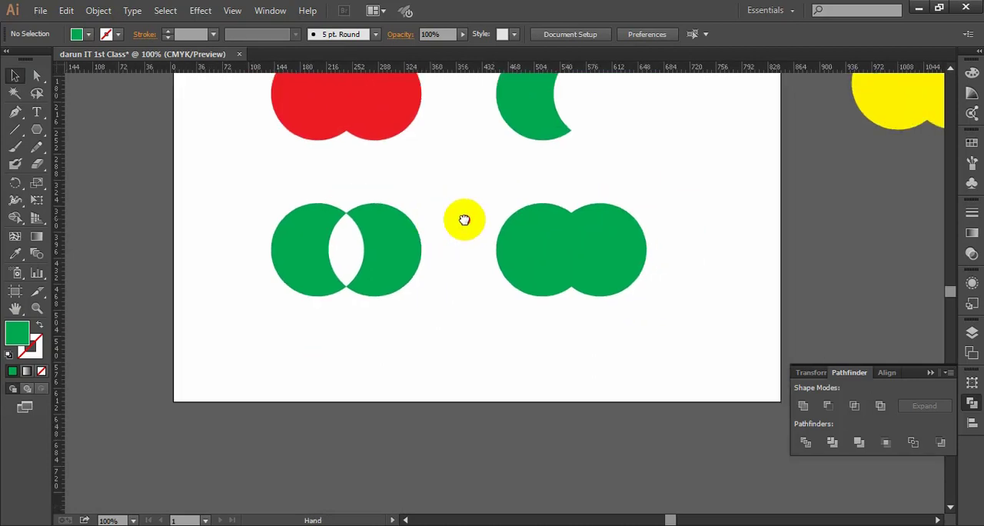
drag(463, 220, 454, 238)
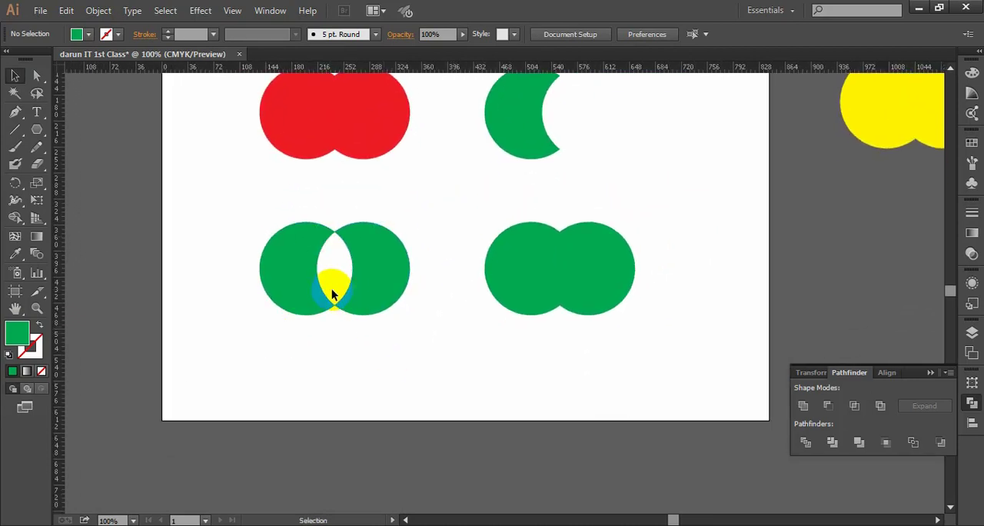
- Compare the four circle-pair shapes on the artboard with the finished examples on the pasteboard
scroll(377, 292, down, 1)
drag(411, 288, 315, 276)
scroll(359, 283, up, 1)
scroll(436, 273, down, 1)
drag(560, 254, 517, 257)
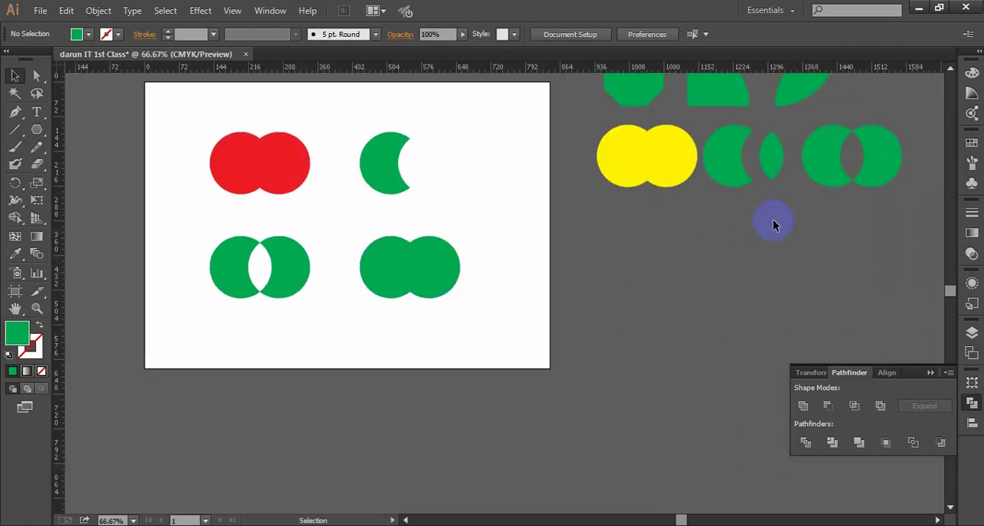
scroll(486, 306, down, 1)
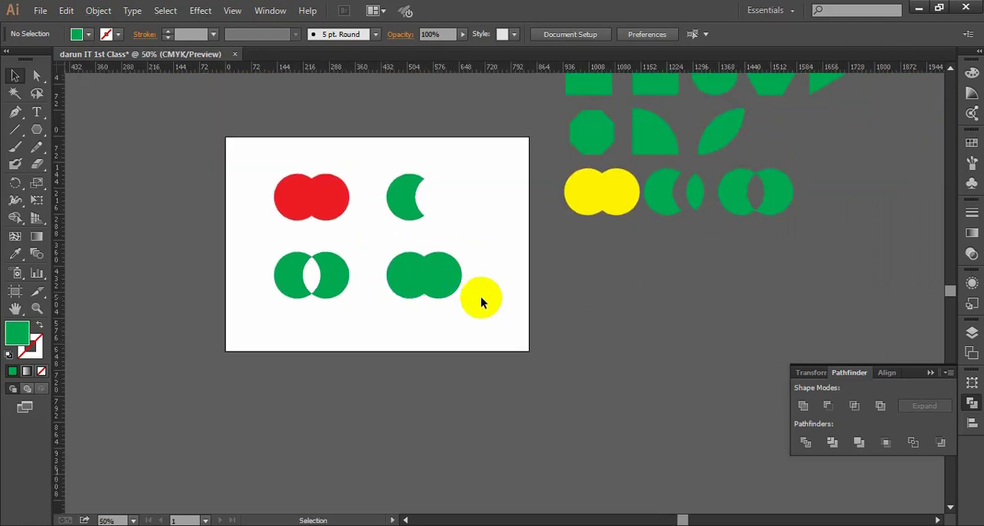
mouse_move(478, 292)
mouse_down()
mouse_move(464, 294)
mouse_move(481, 298)
mouse_up()
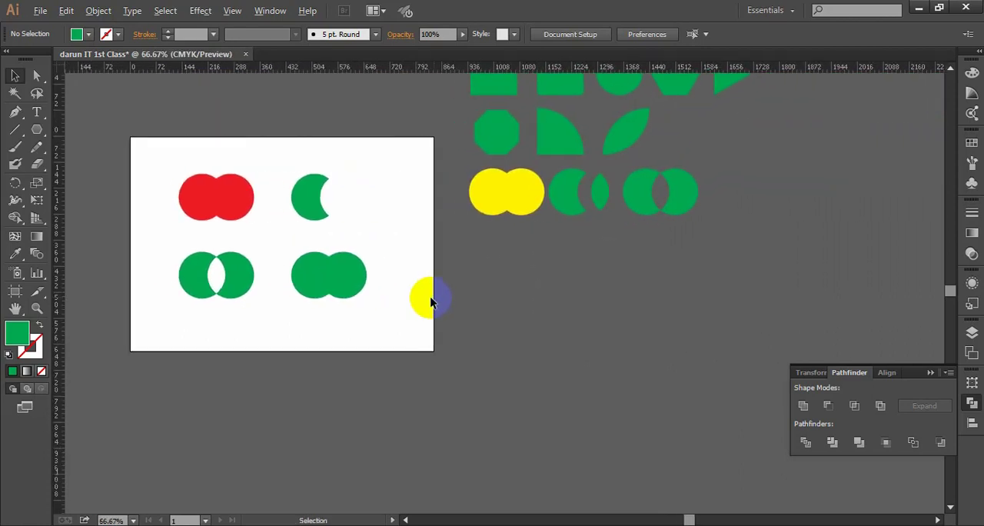
scroll(433, 301, up, 1)
drag(415, 259, 498, 259)
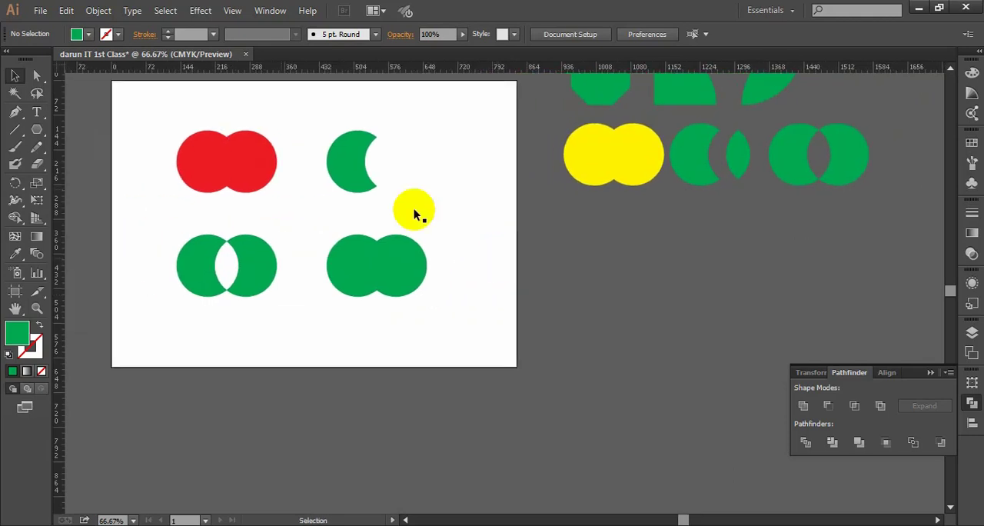
- Reduce the lower-right circle pair to its overlap by erasing both outer crescents with the Shape Builder, and deselect it
scroll(476, 244, up, 2)
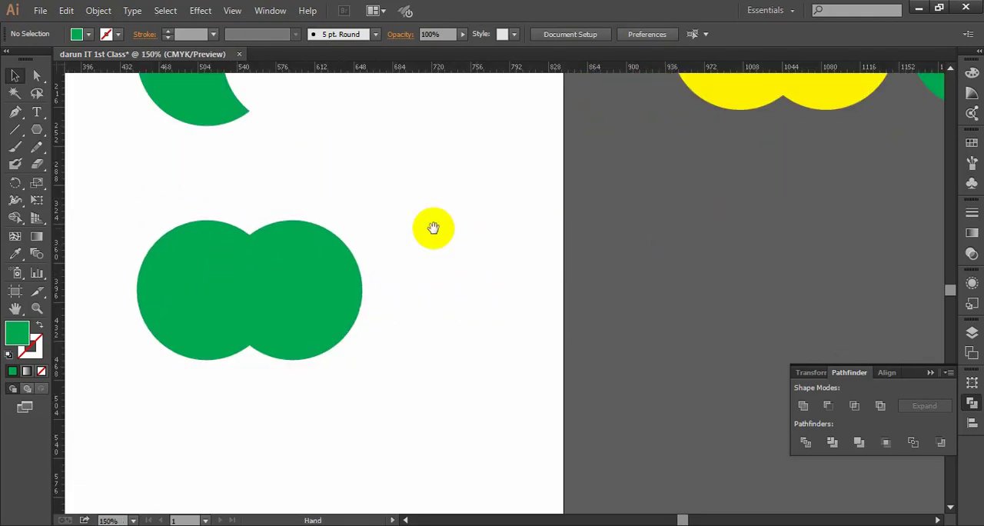
drag(433, 226, 524, 212)
scroll(511, 215, down, 1)
drag(546, 336, 384, 202)
click(14, 217)
click(292, 299)
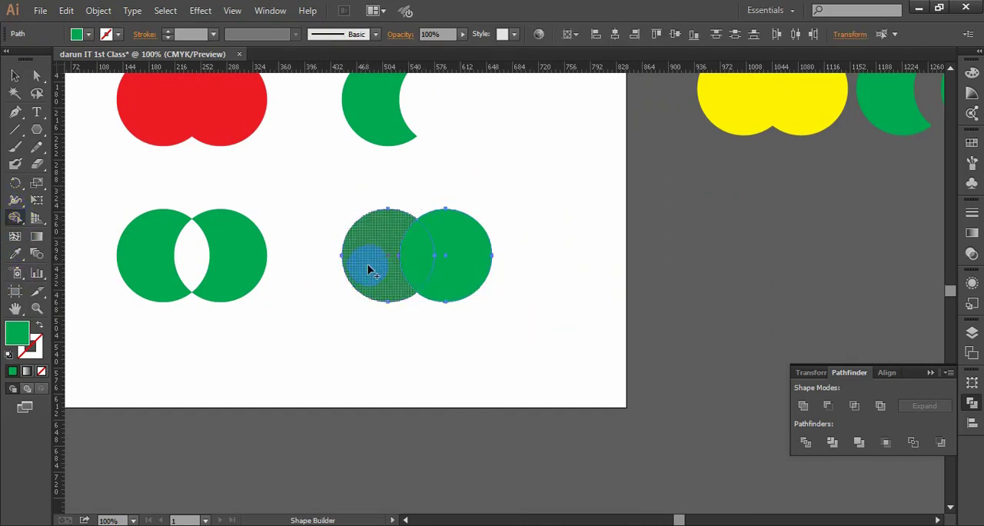
drag(385, 196, 383, 393)
drag(468, 169, 466, 348)
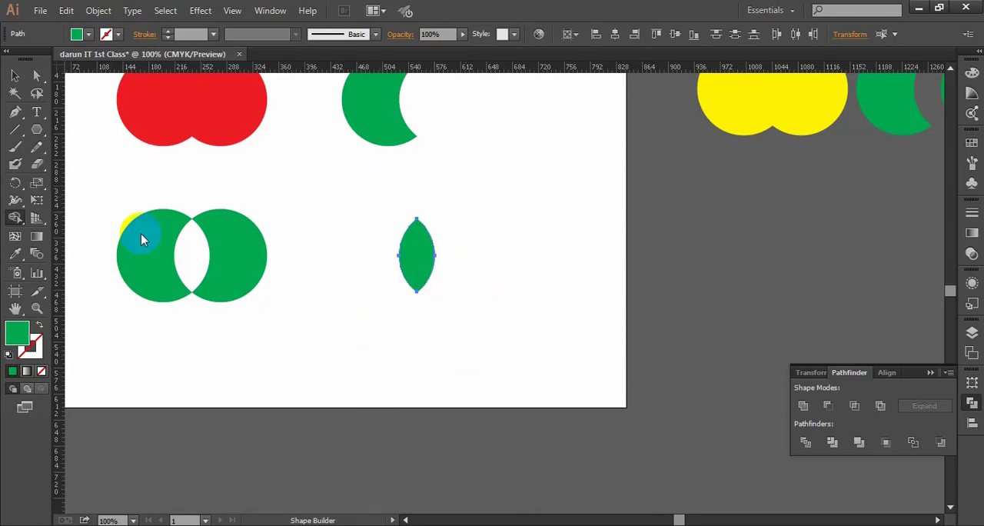
click(15, 75)
click(473, 219)
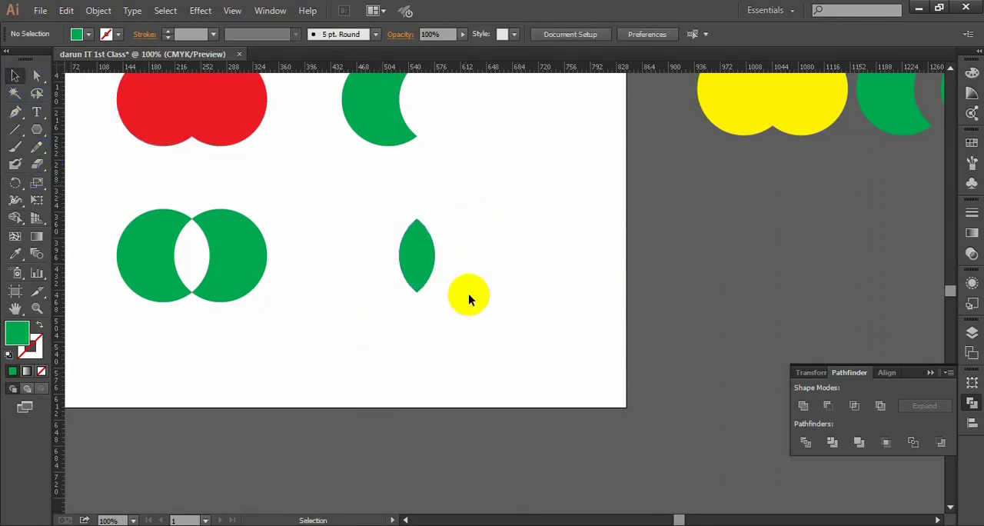
- Put away the Pathfinder controls, and move the lens shape close beside the lower-left circle pair
click(419, 261)
click(804, 406)
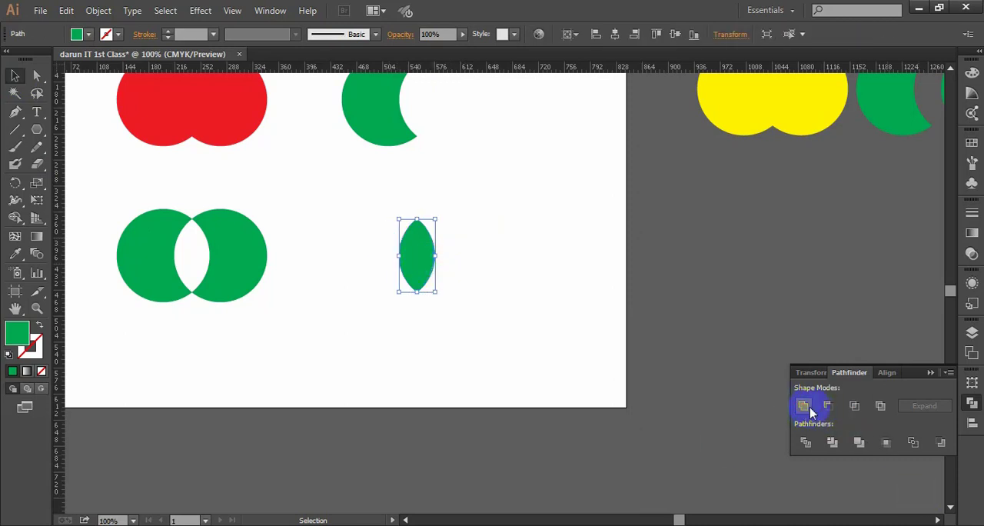
click(928, 373)
drag(507, 340, 352, 221)
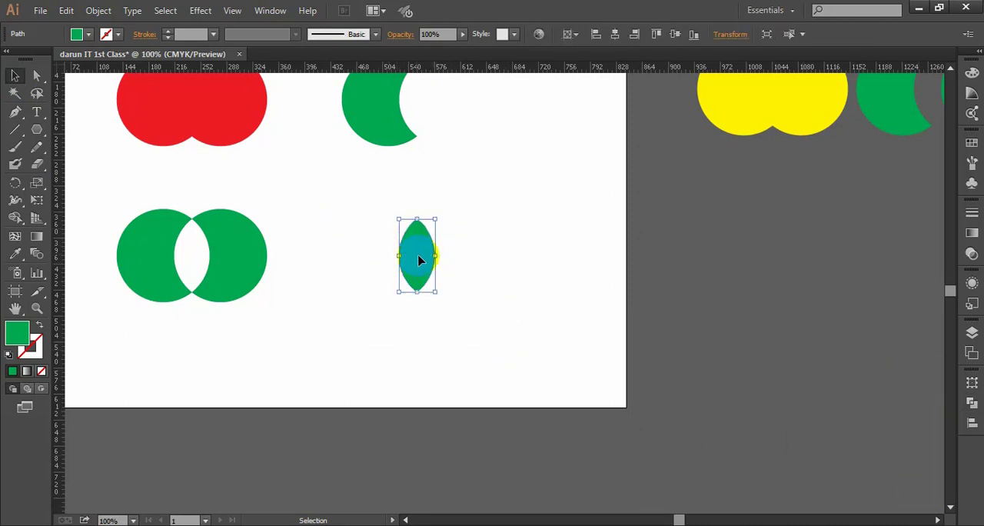
drag(419, 261, 346, 281)
click(417, 309)
- Move the green crescent closer to the red merged shape, and deselect it
scroll(421, 276, down, 1)
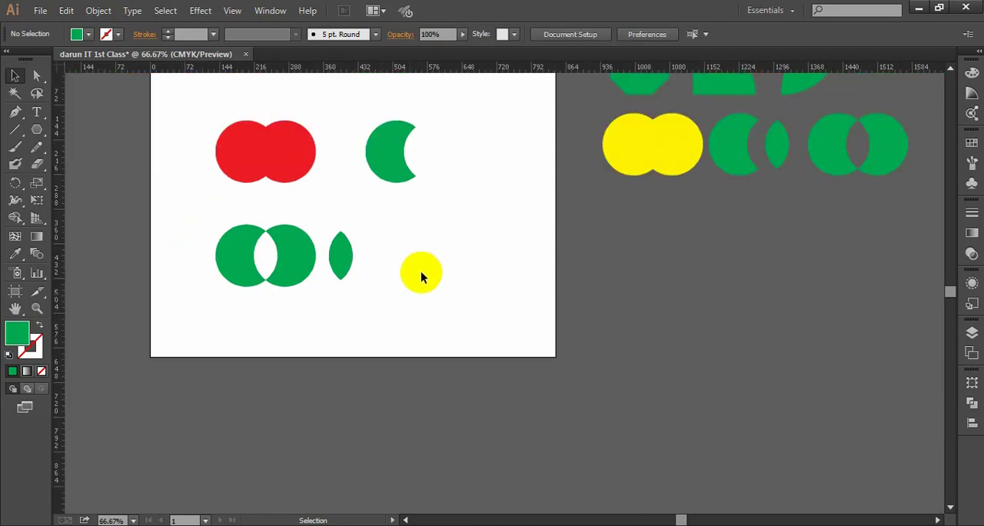
drag(419, 238, 423, 260)
drag(399, 202, 367, 201)
click(441, 283)
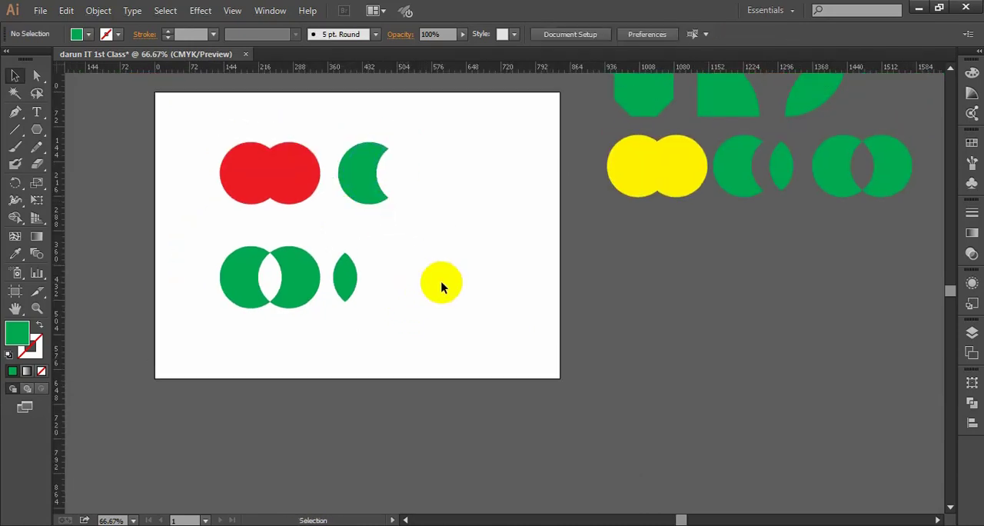
- Delete all four practice shapes from the artboard
scroll(440, 283, down, 1)
drag(421, 251, 427, 278)
drag(448, 357, 253, 169)
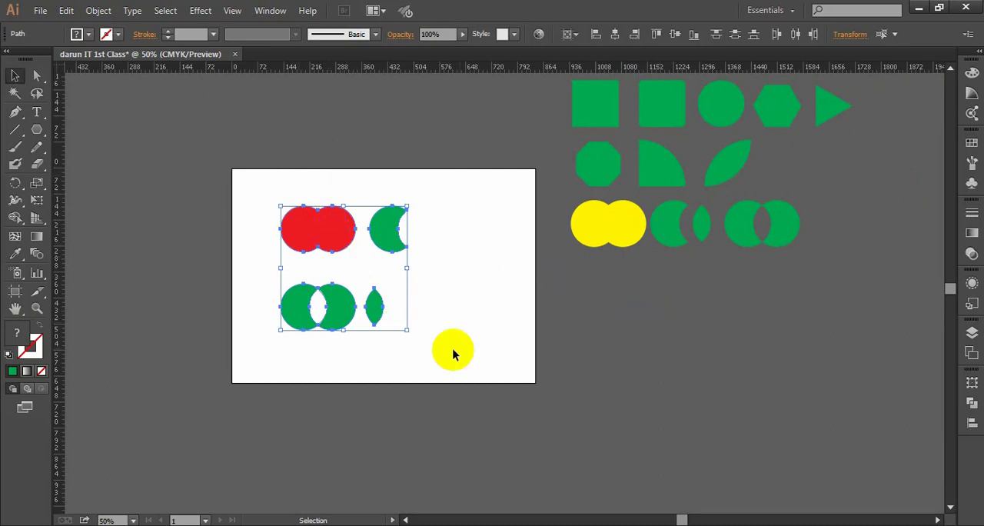
drag(438, 359, 252, 209)
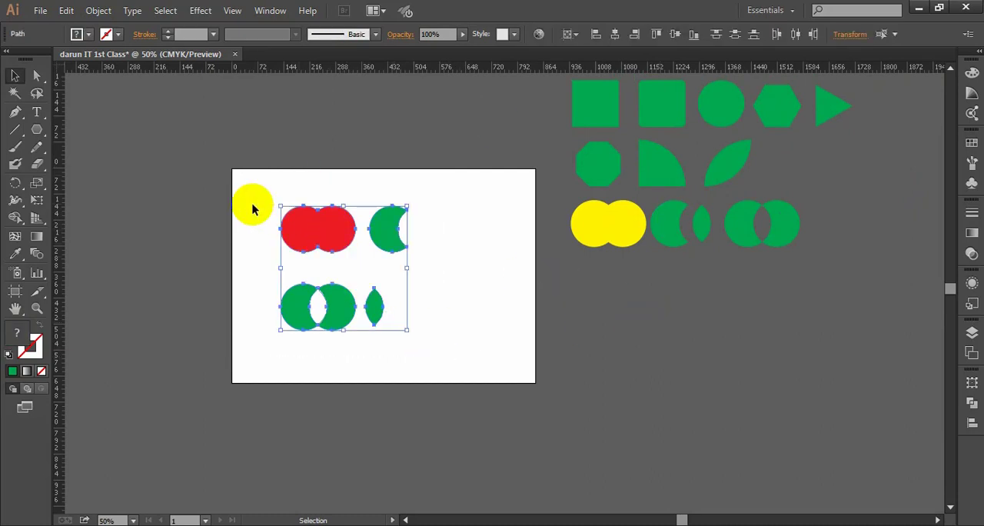
key(Delete)
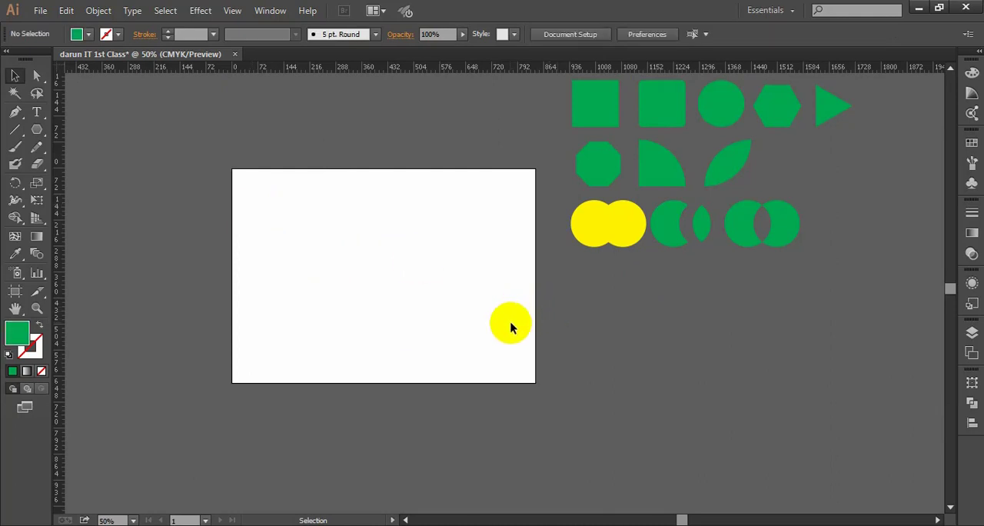
- Place a copy of the pasteboard's small upright lens in the upper-left part of the artboard, and deselect it
scroll(729, 294, up, 1)
click(700, 257)
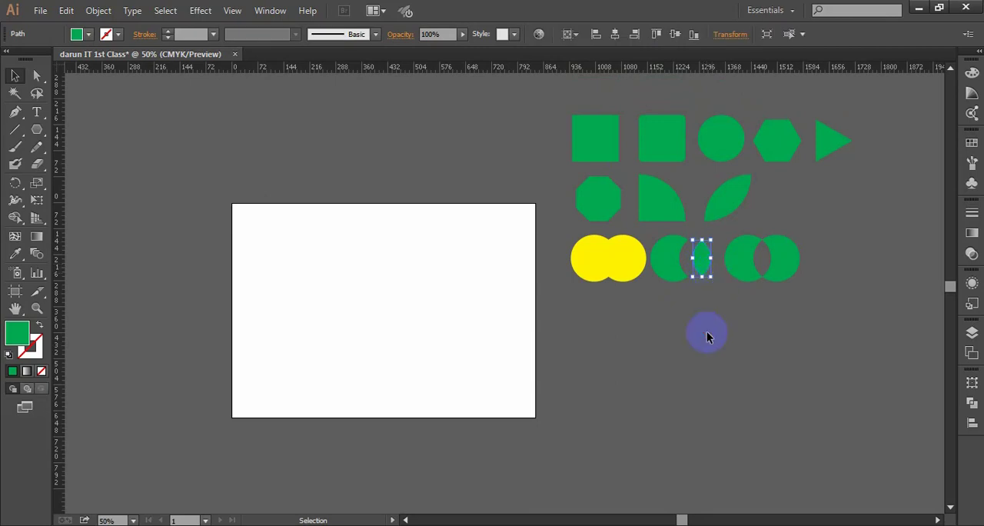
click(705, 332)
drag(700, 258, 349, 264)
click(398, 312)
scroll(365, 296, up, 1)
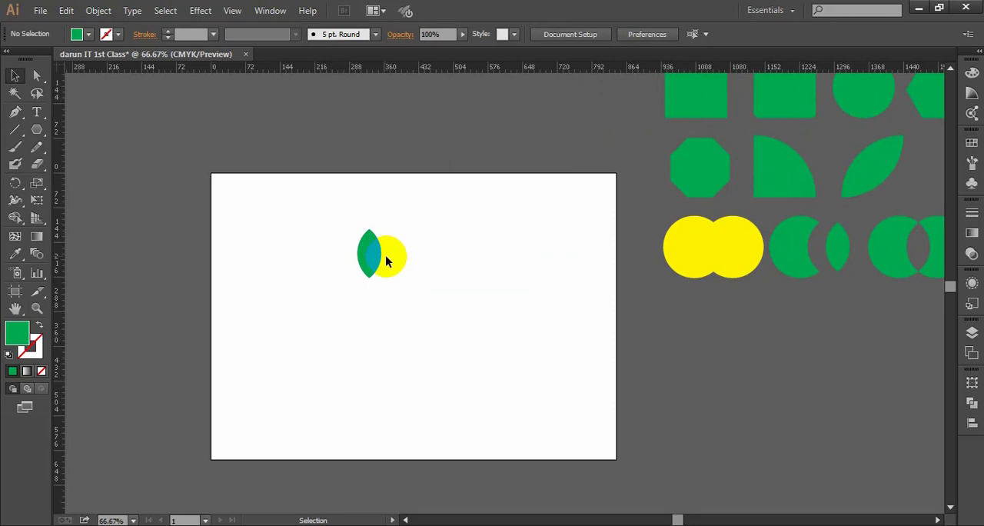
scroll(384, 274, up, 1)
drag(385, 270, 309, 209)
click(313, 253)
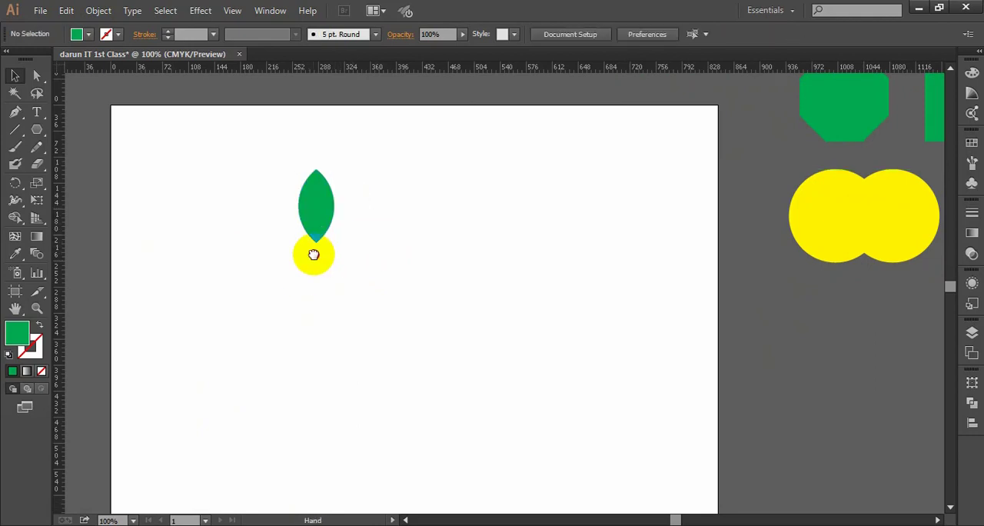
drag(314, 254, 340, 256)
click(341, 215)
click(426, 292)
drag(440, 285, 368, 274)
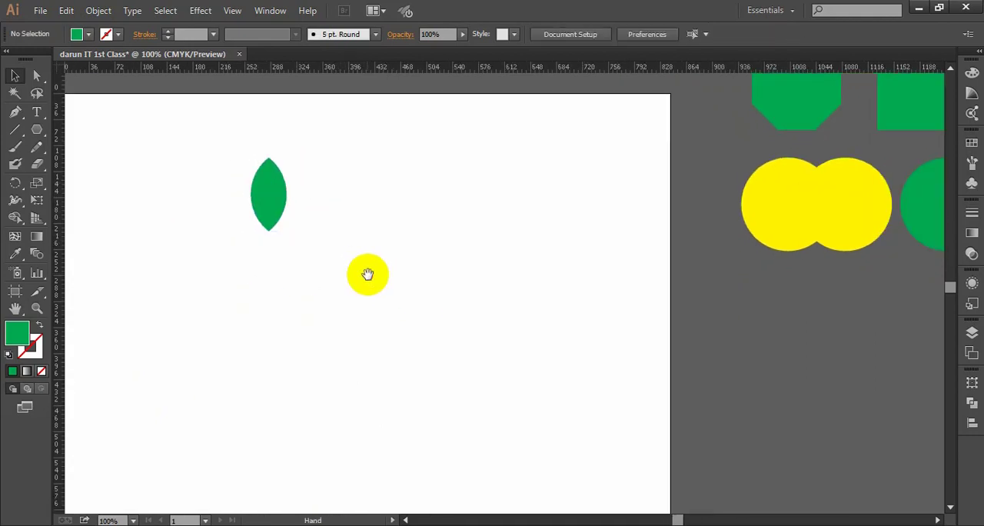
scroll(368, 274, up, 1)
scroll(350, 276, down, 1)
scroll(418, 310, right, 2)
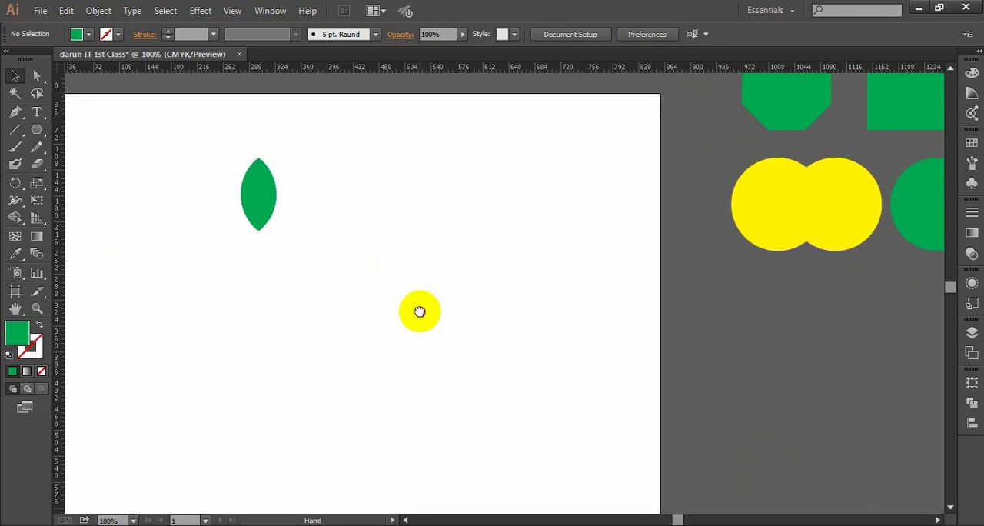
drag(360, 273, 419, 273)
drag(349, 243, 356, 266)
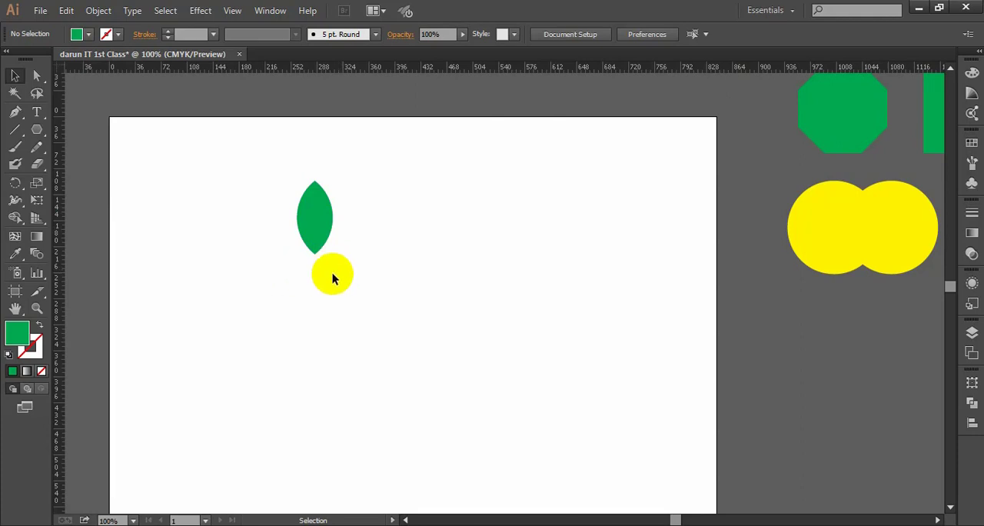
scroll(379, 269, down, 1)
drag(418, 272, 401, 272)
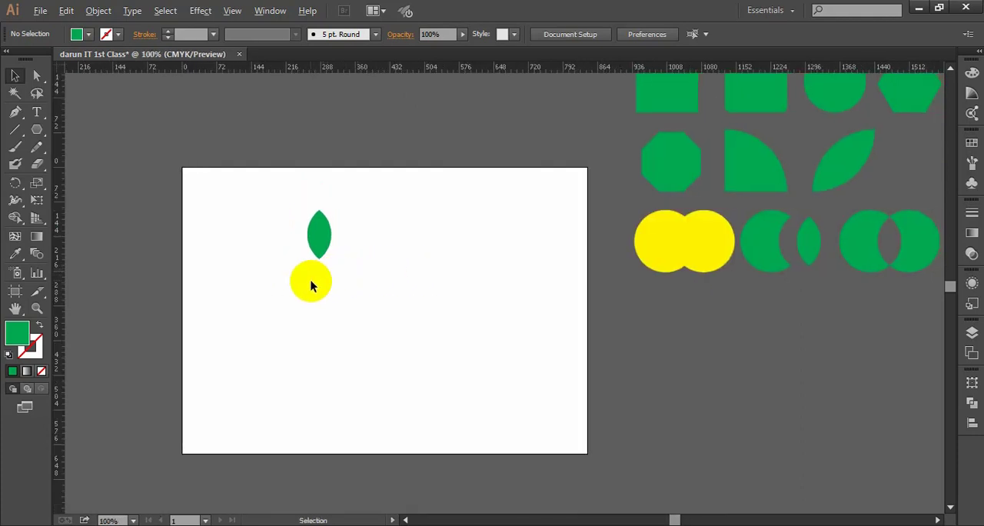
scroll(310, 281, up, 1)
drag(282, 266, 303, 268)
click(351, 231)
click(392, 260)
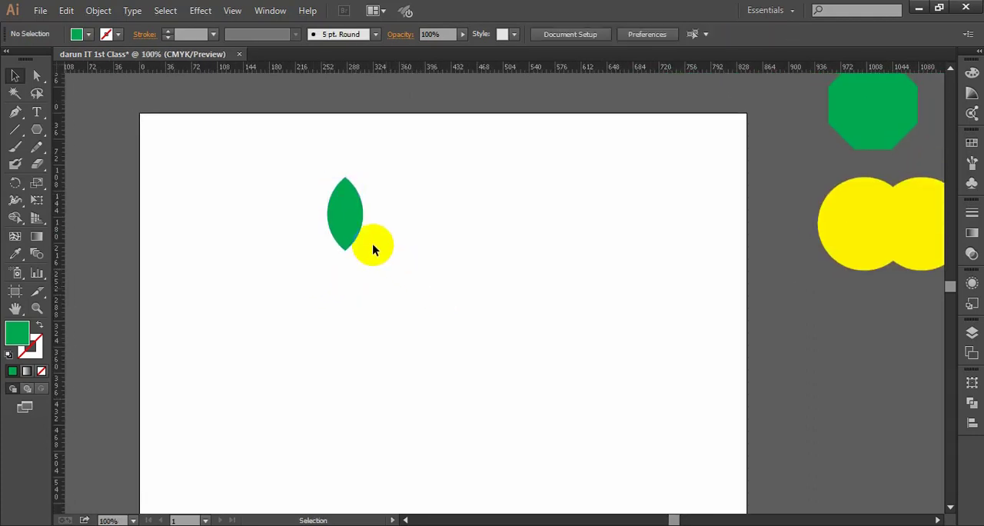
- Reposition the lens within the upper-left part of the artboard, and deselect it
drag(348, 222, 257, 202)
scroll(402, 256, down, 1)
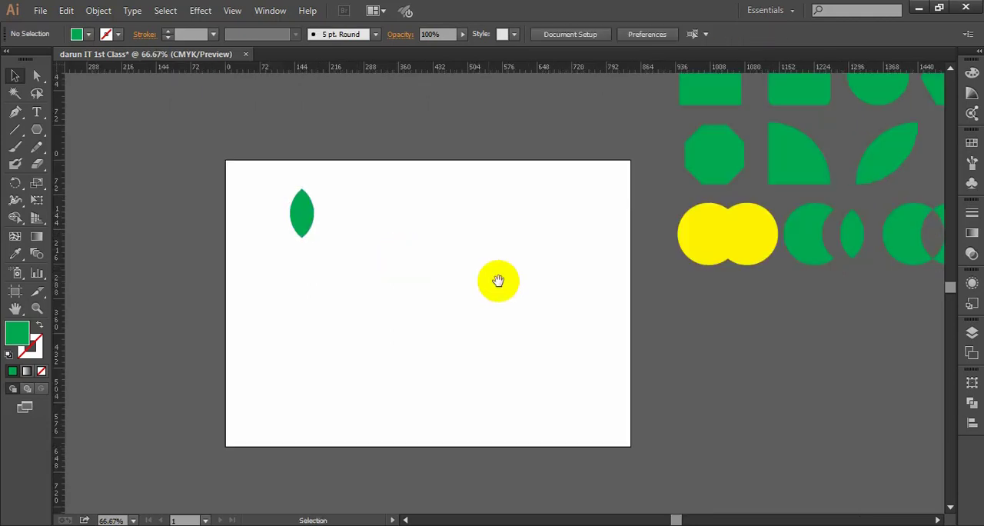
mouse_move(500, 279)
mouse_down()
mouse_move(448, 279)
mouse_move(496, 285)
mouse_up()
scroll(342, 257, up, 1)
drag(421, 255, 400, 245)
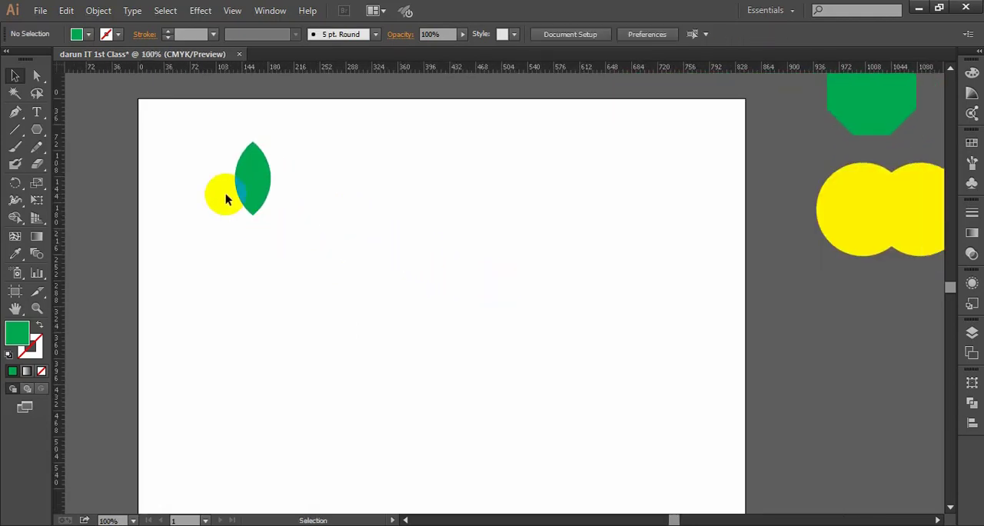
drag(270, 190, 360, 210)
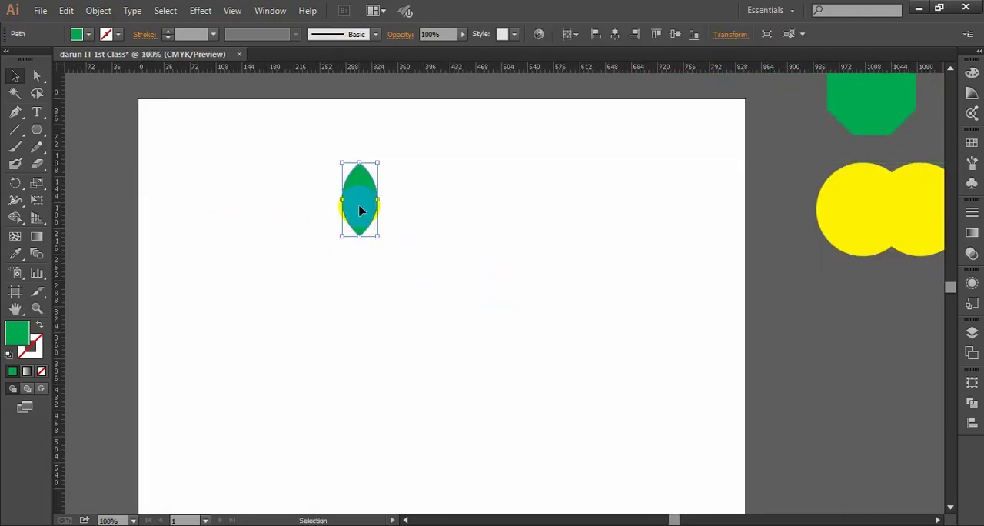
click(426, 259)
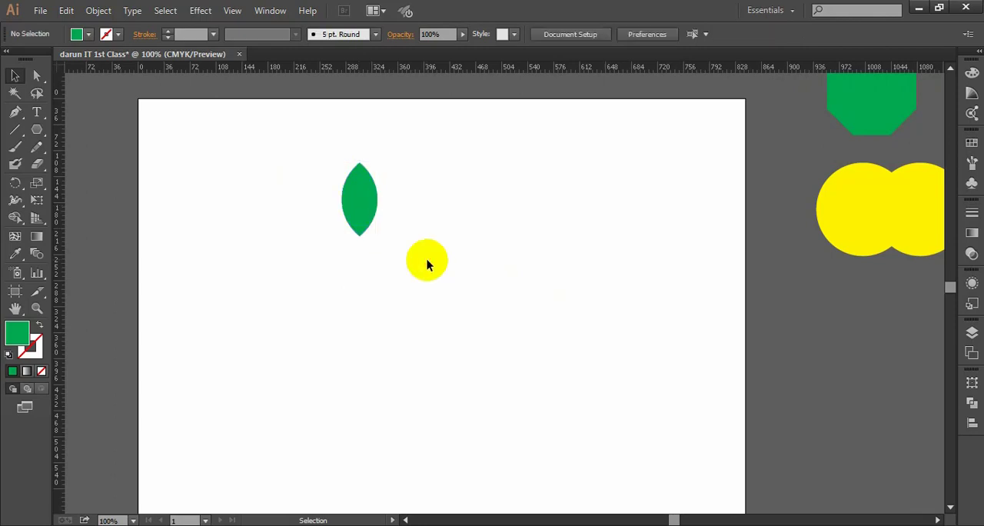
scroll(424, 260, down, 1)
drag(509, 284, 501, 286)
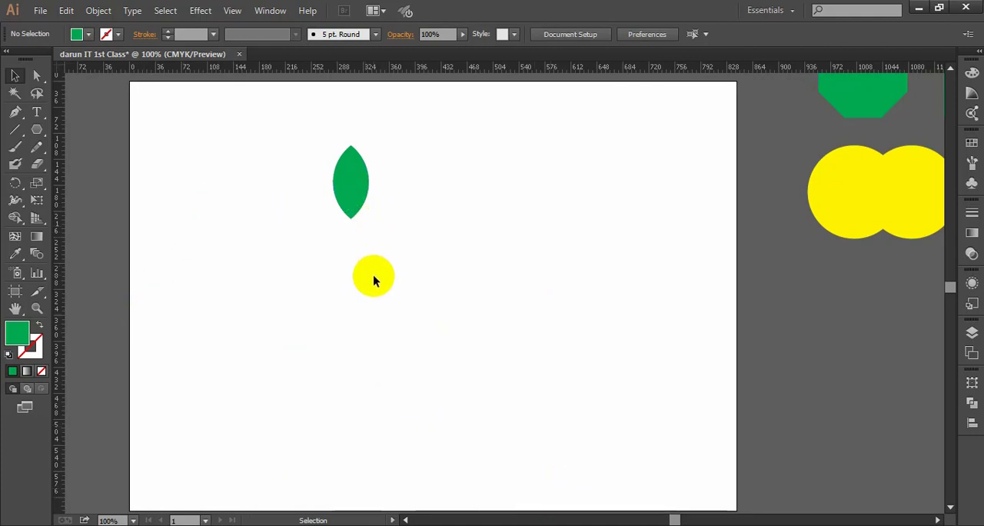
scroll(373, 280, up, 1)
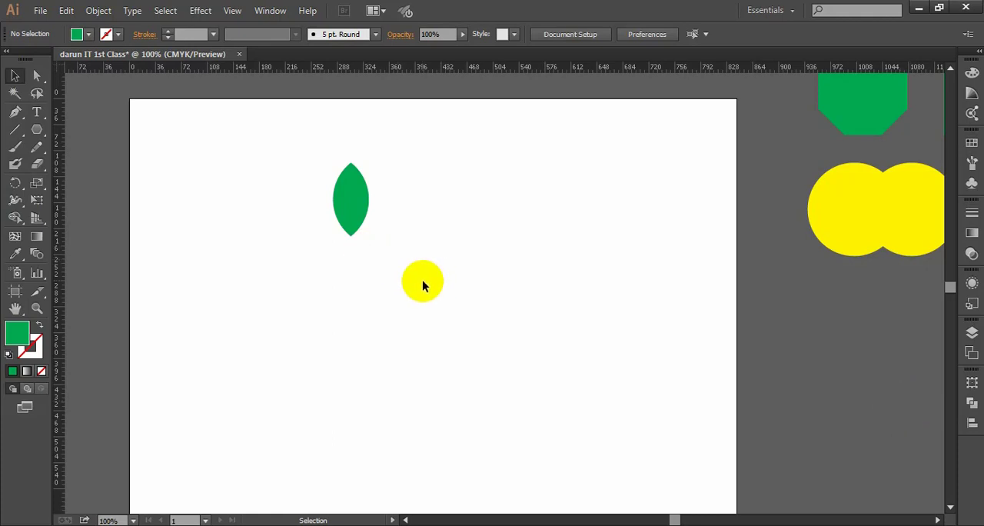
scroll(422, 280, down, 1)
drag(415, 280, 378, 259)
key(alt)
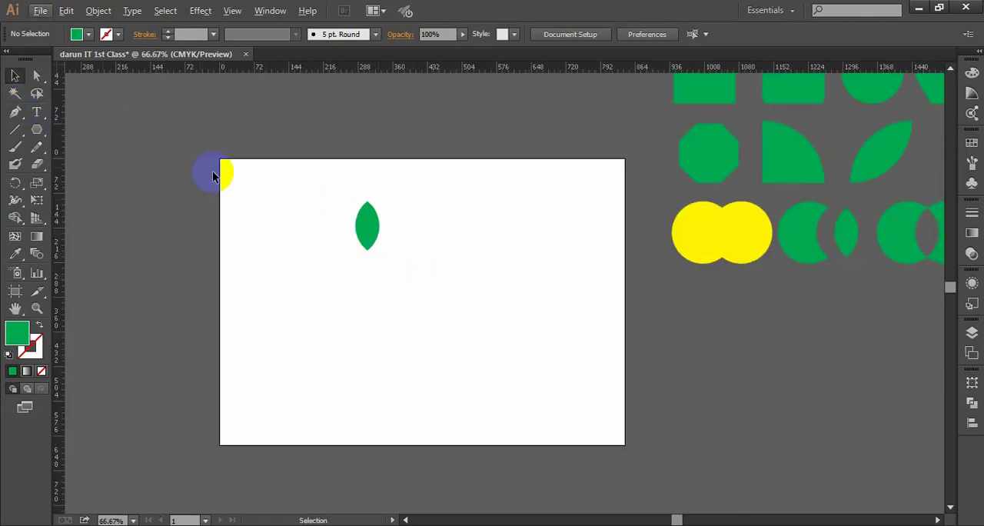
scroll(392, 254, up, 1)
drag(411, 225, 417, 242)
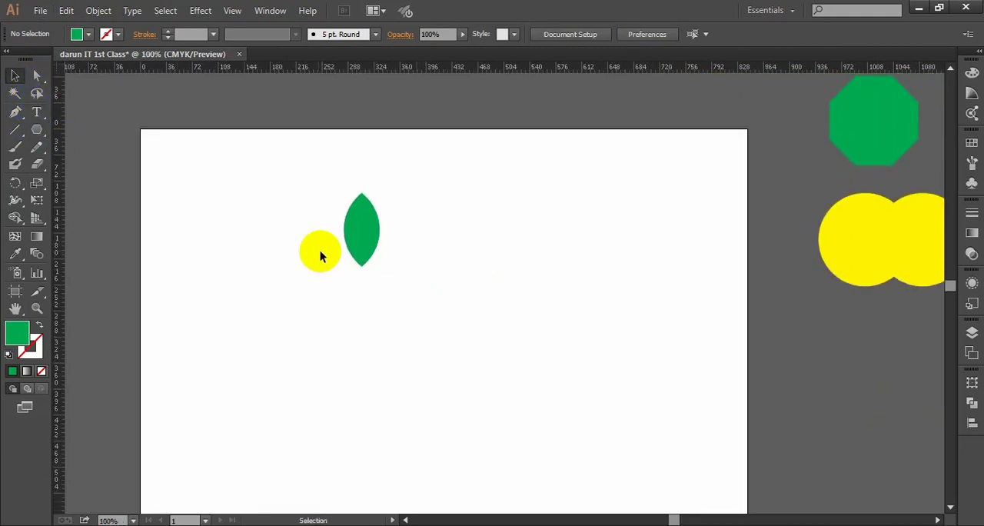
drag(373, 288, 358, 284)
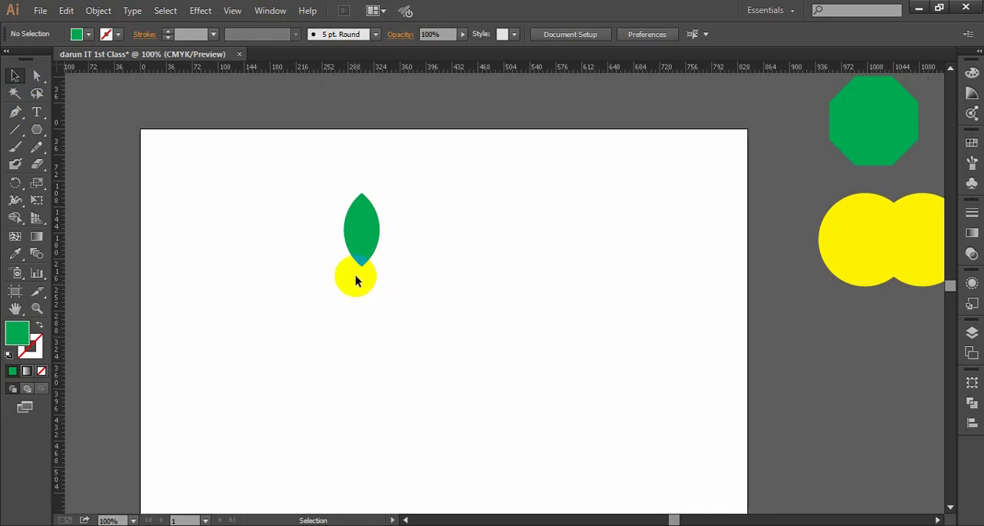
drag(355, 282, 112, 263)
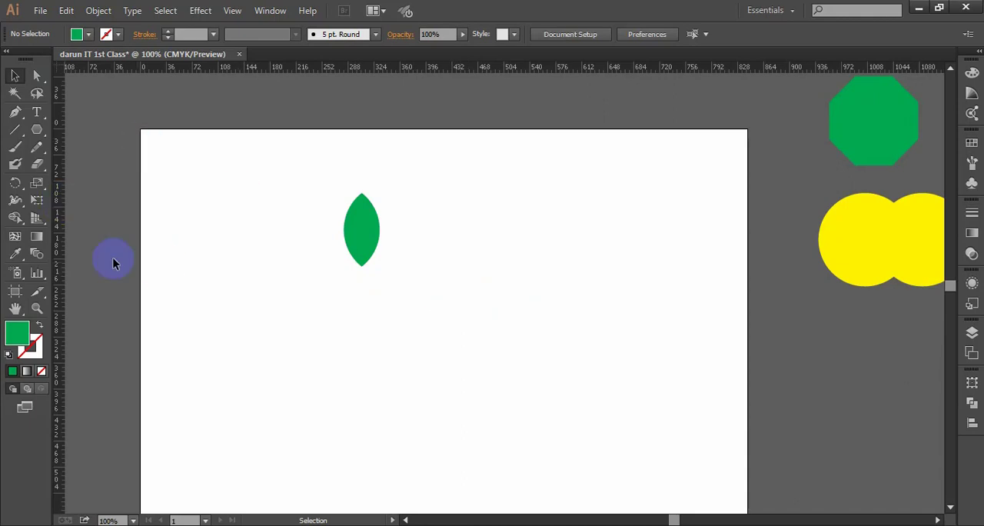
drag(205, 268, 206, 266)
drag(316, 293, 421, 290)
scroll(359, 274, down, 1)
key(space)
drag(431, 291, 428, 291)
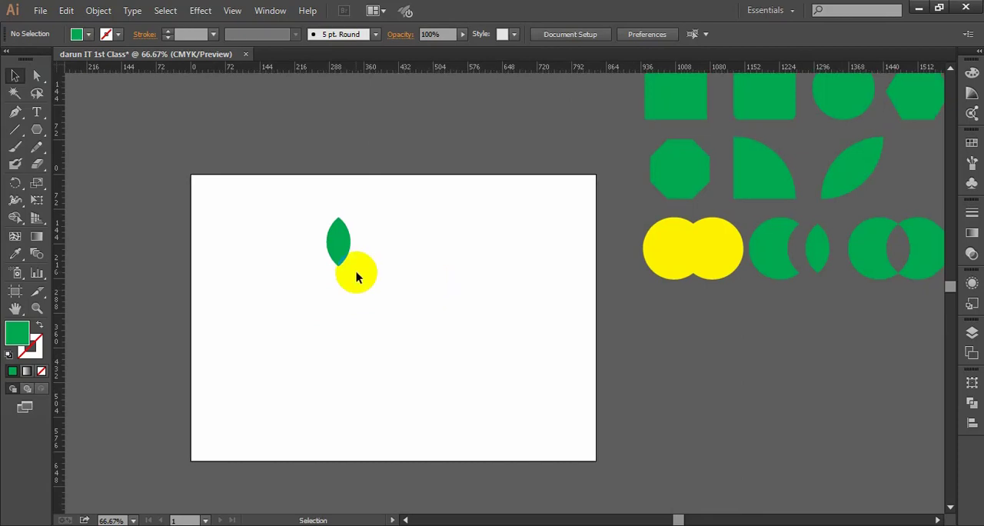
- Move the lens slightly closer to the artboard's upper-left corner, and deselect it
scroll(357, 272, up, 1)
key(space)
drag(349, 254, 360, 254)
drag(308, 186, 396, 262)
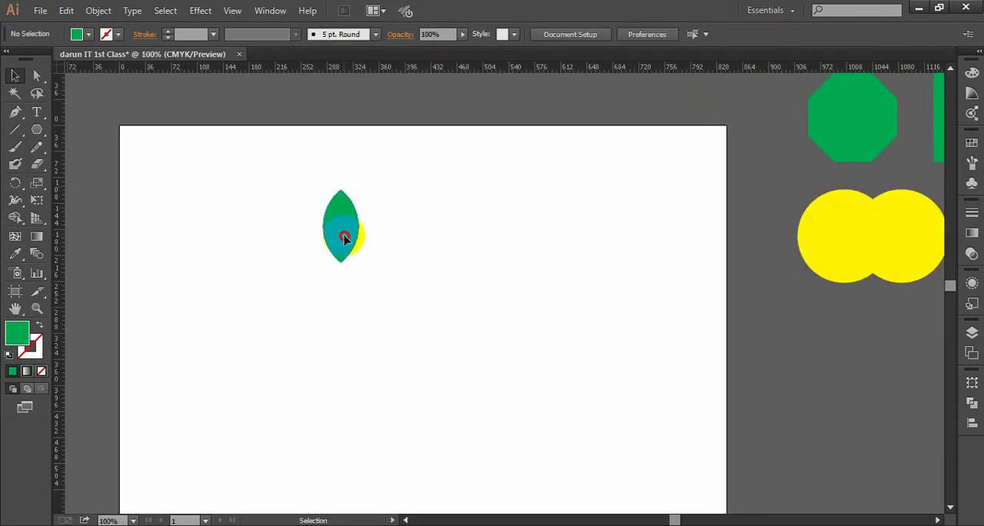
drag(345, 236, 412, 231)
key(space)
drag(368, 257, 352, 217)
click(393, 247)
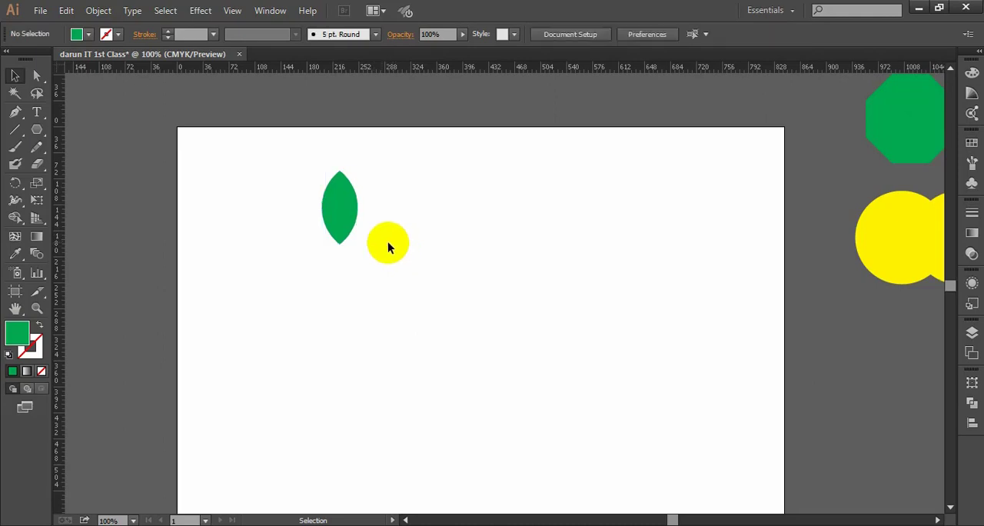
drag(362, 243, 319, 154)
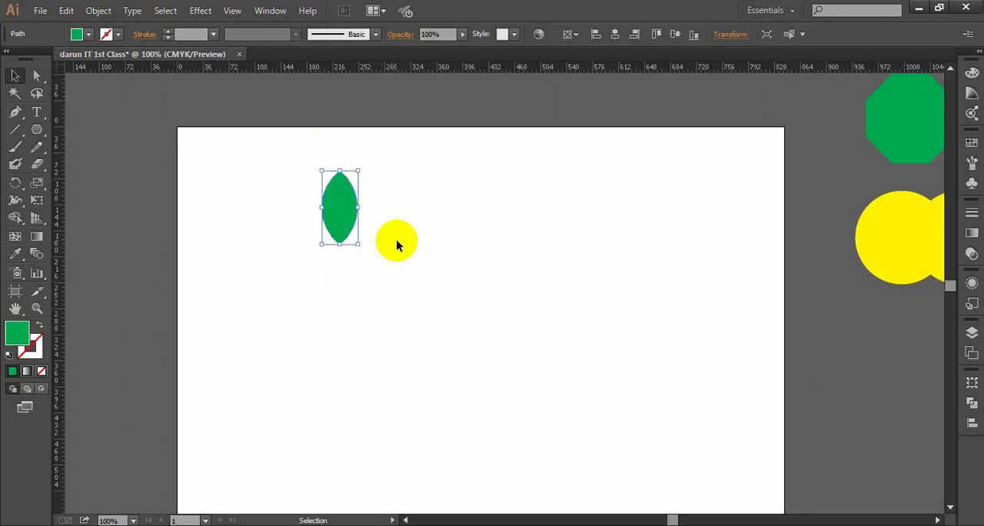
click(396, 240)
drag(408, 265, 396, 249)
drag(366, 259, 269, 134)
click(426, 264)
drag(438, 280, 425, 279)
drag(407, 289, 290, 157)
click(390, 240)
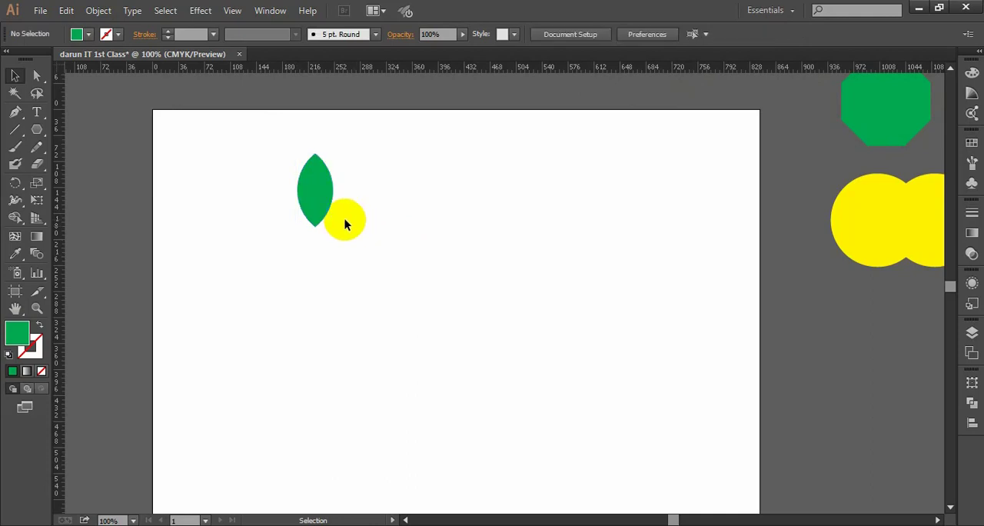
scroll(344, 220, up, 1)
drag(359, 174, 387, 181)
drag(389, 335, 274, 145)
click(452, 231)
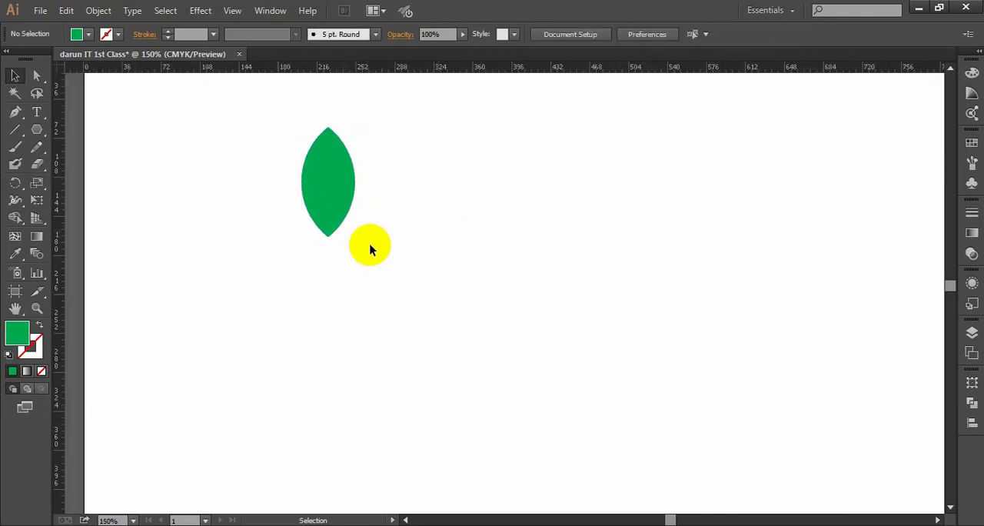
- Select the lens and open the Rotate tool's options with the pivot placed on its bottom tip
click(15, 185)
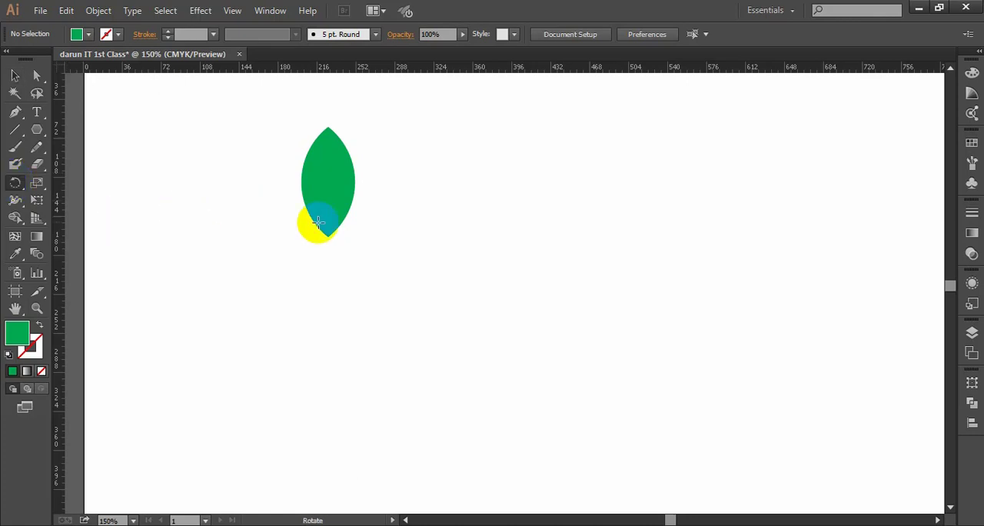
click(15, 76)
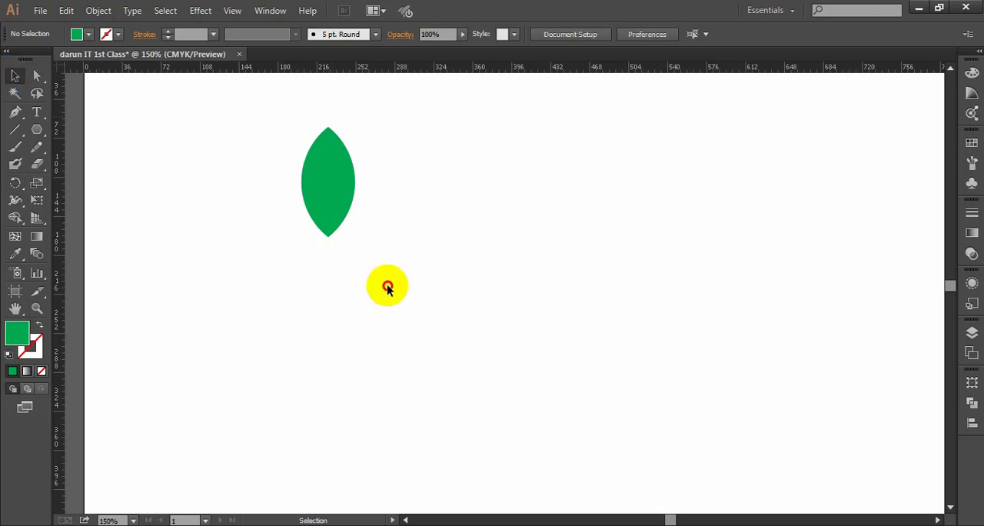
drag(385, 286, 257, 143)
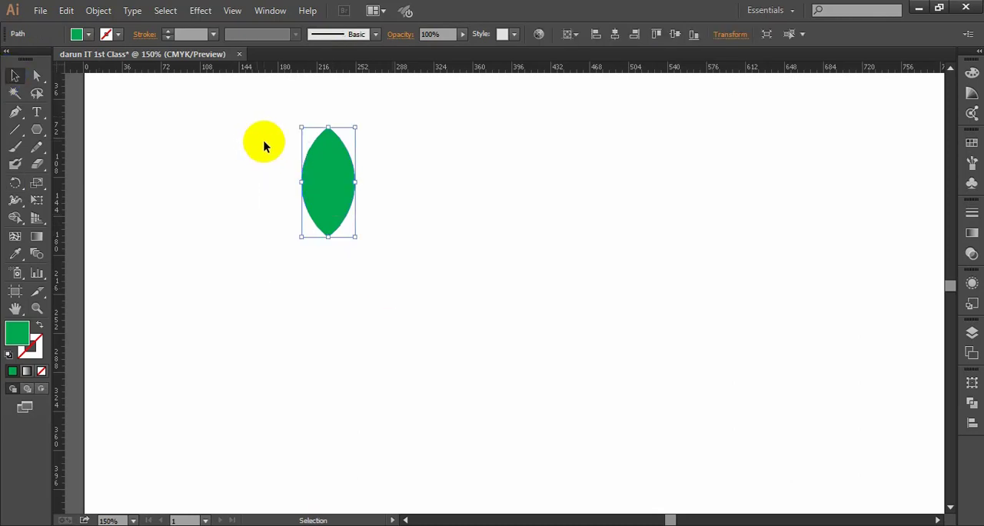
click(15, 185)
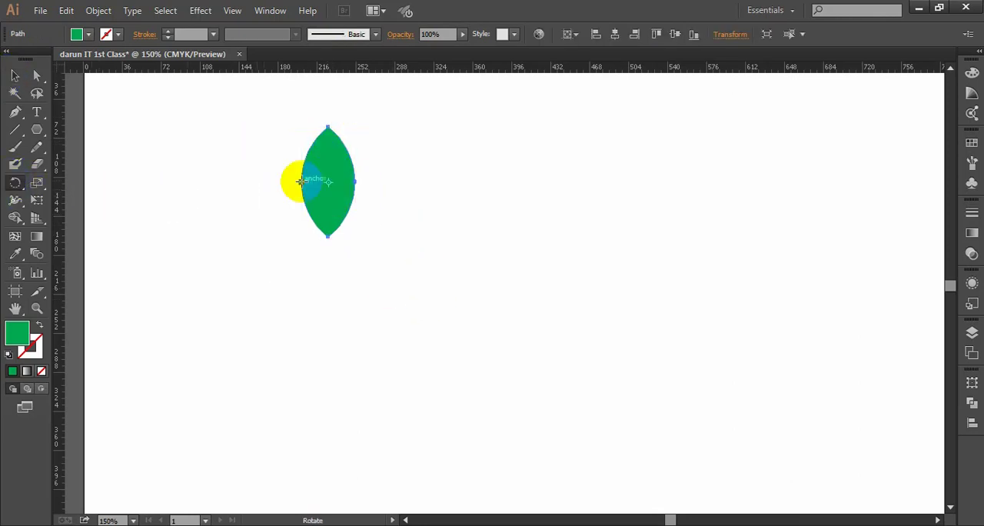
scroll(327, 187, up, 2)
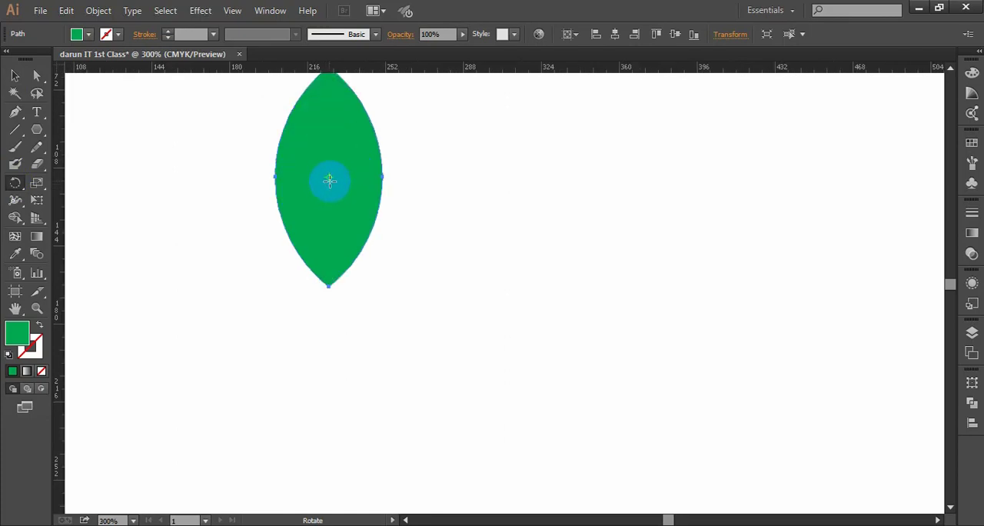
click(328, 282)
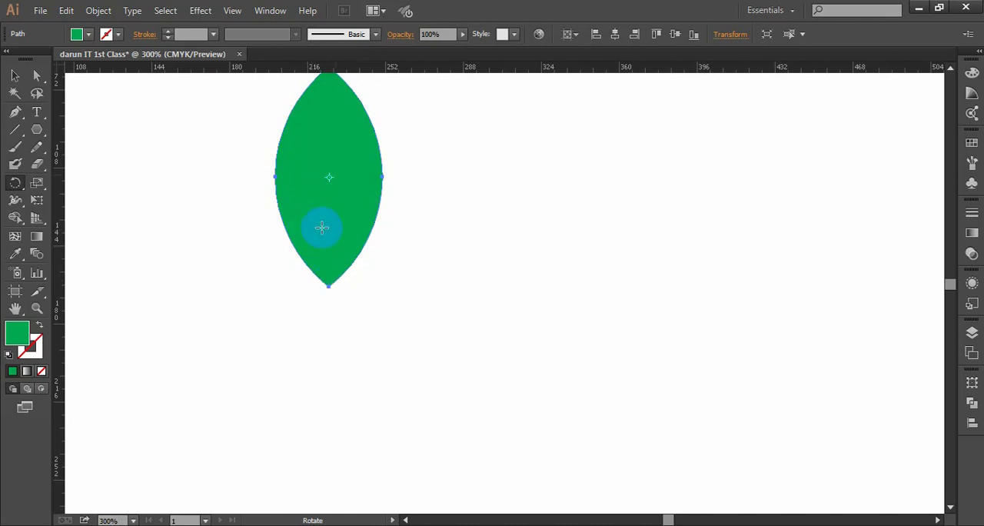
scroll(329, 273, down, 1)
scroll(329, 264, up, 1)
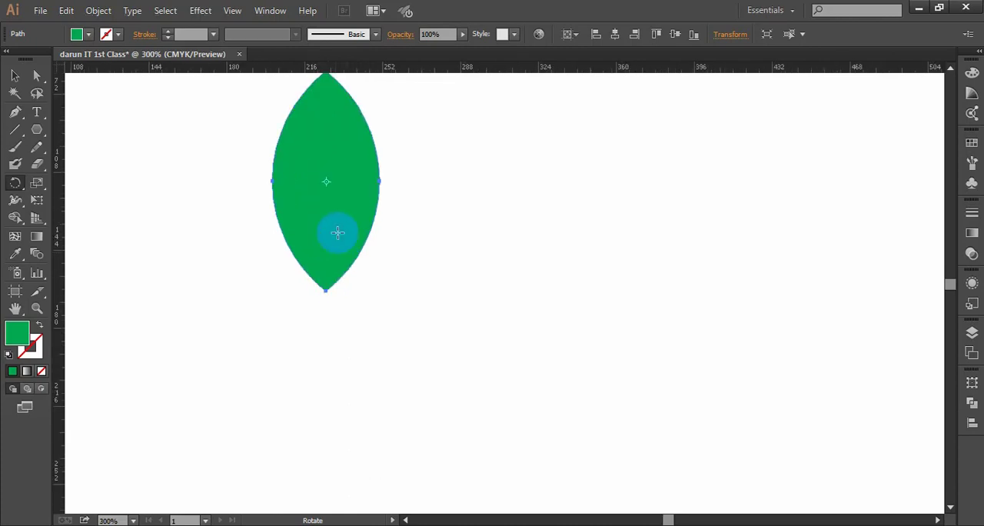
scroll(325, 206, down, 2)
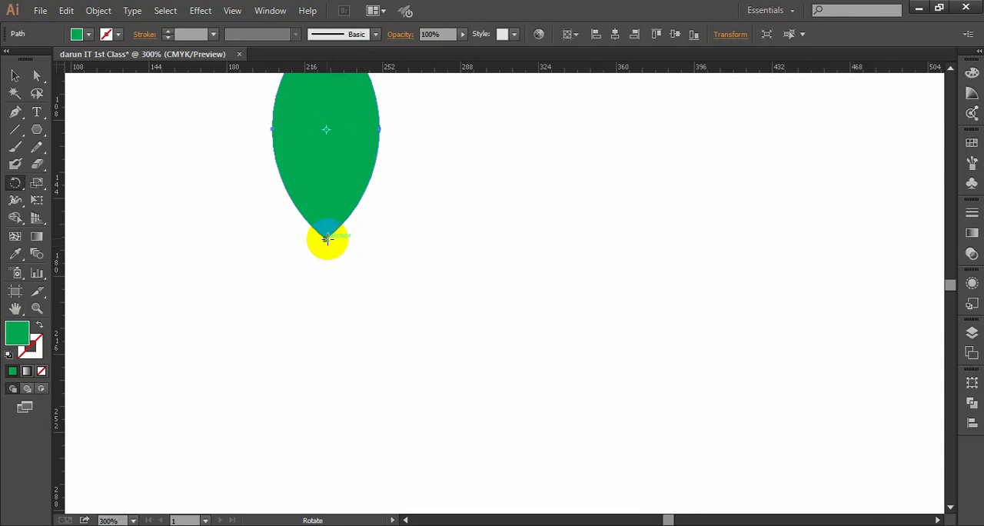
scroll(326, 238, up, 1)
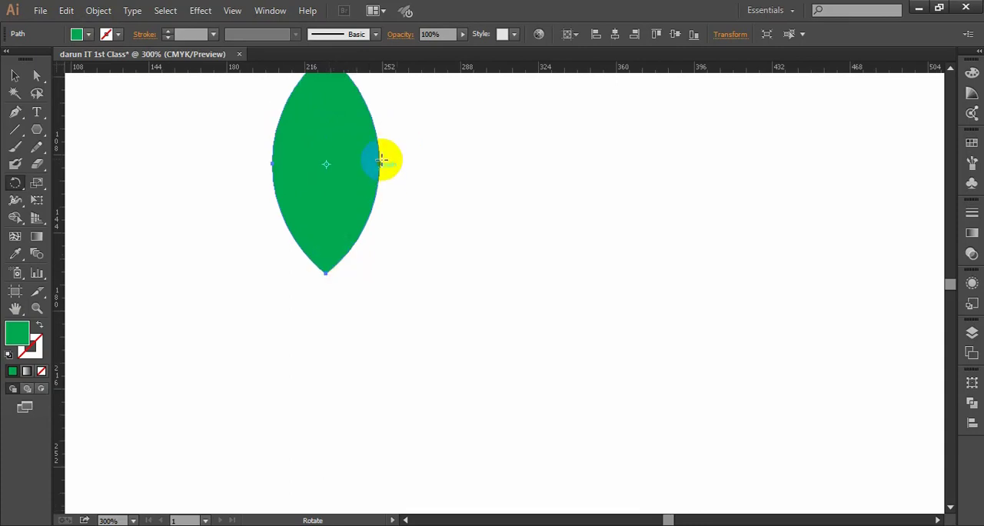
scroll(329, 238, up, 1)
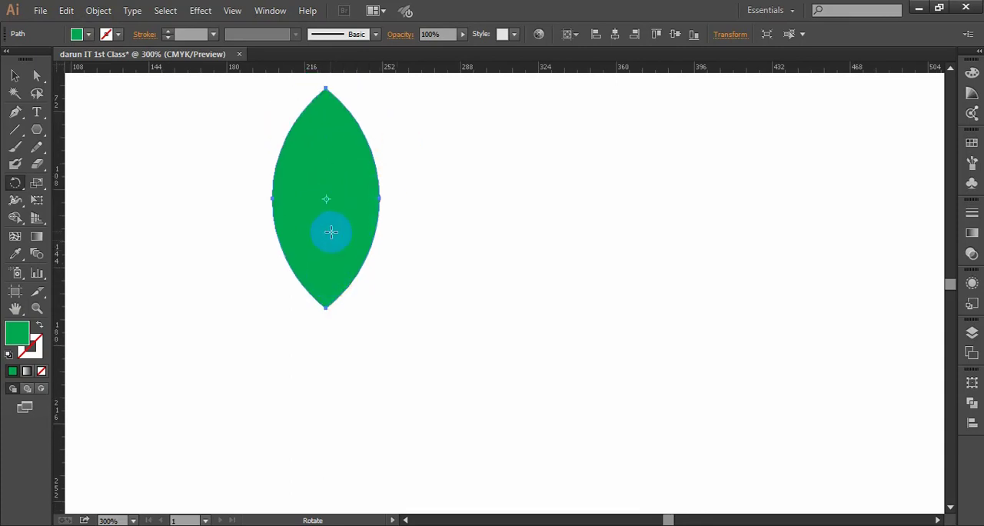
scroll(327, 189, down, 1)
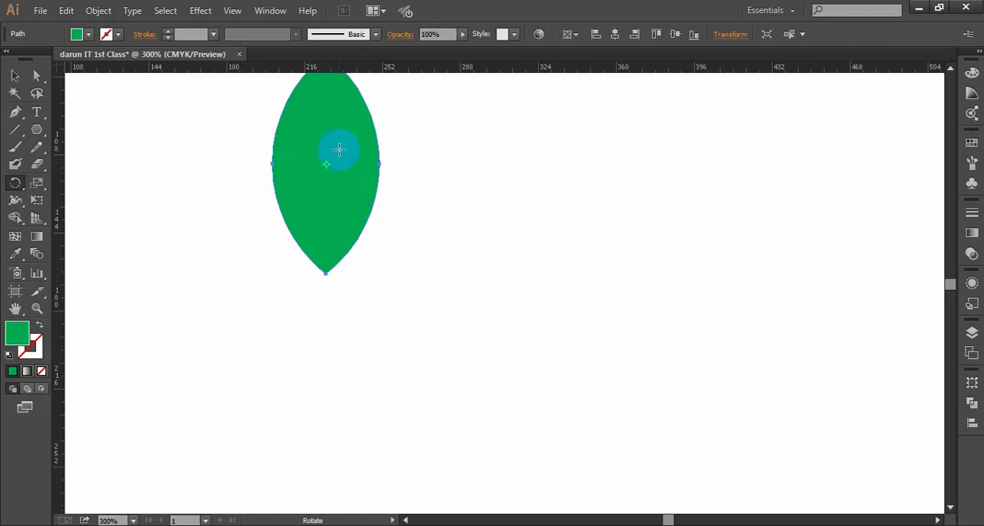
alt+click(326, 273)
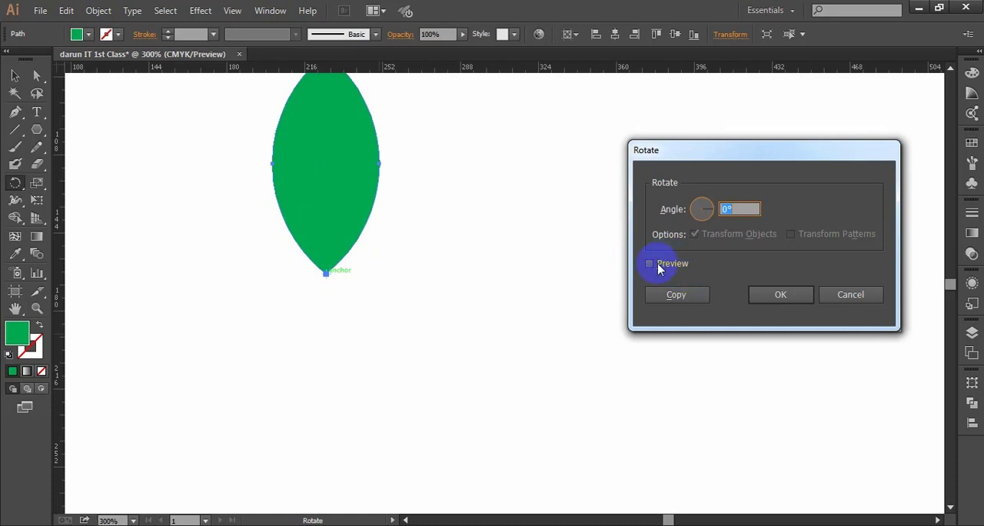
- Set the rotation angle to 15° and turn on the preview
click(731, 209)
drag(726, 209, 722, 206)
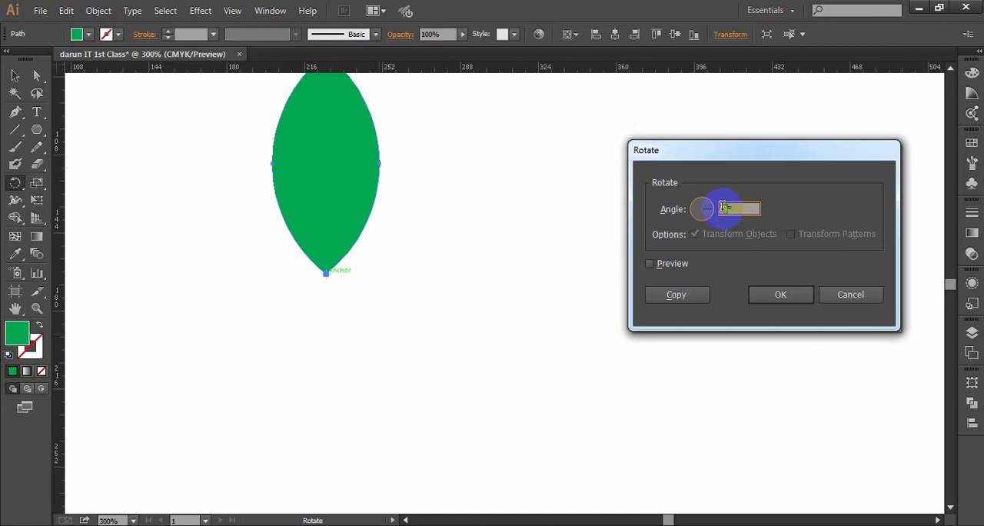
text(15)
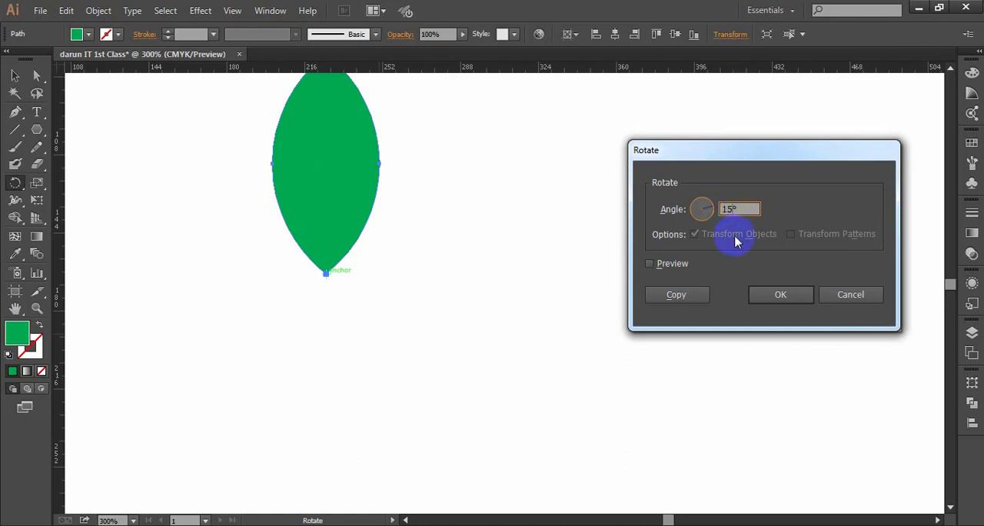
click(672, 266)
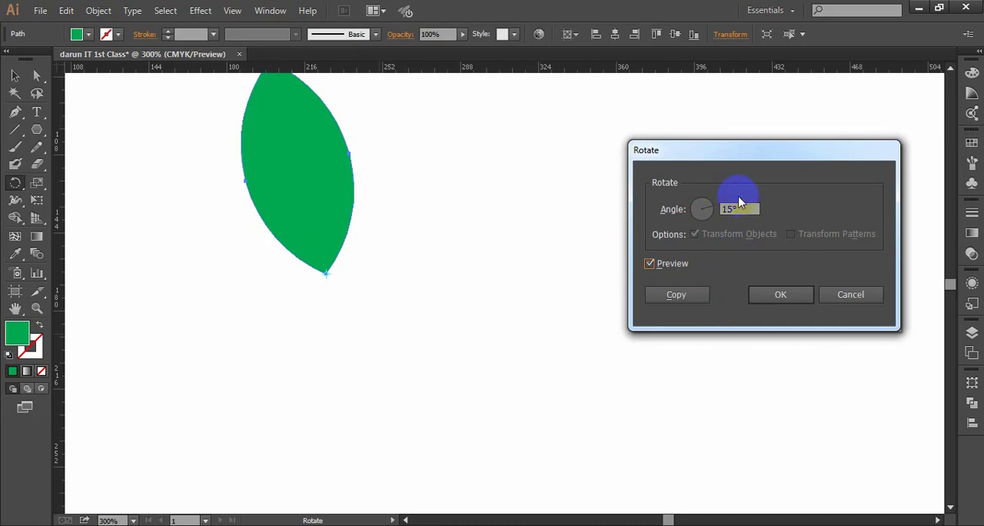
- Change the angle to 20°, apply the rotation to the lens itself, and deselect it
drag(726, 209, 727, 219)
click(697, 222)
double_click(726, 210)
text(2)
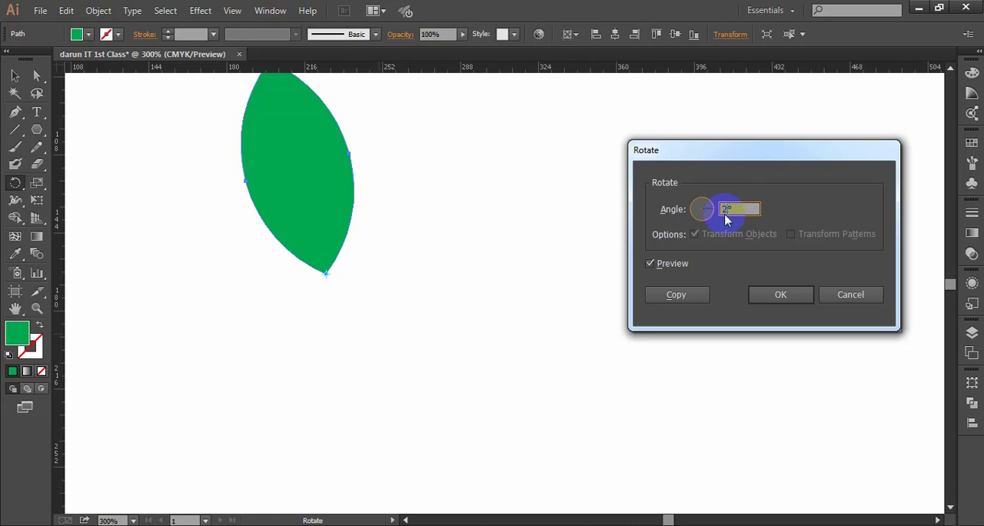
text(0)
click(650, 263)
click(650, 263)
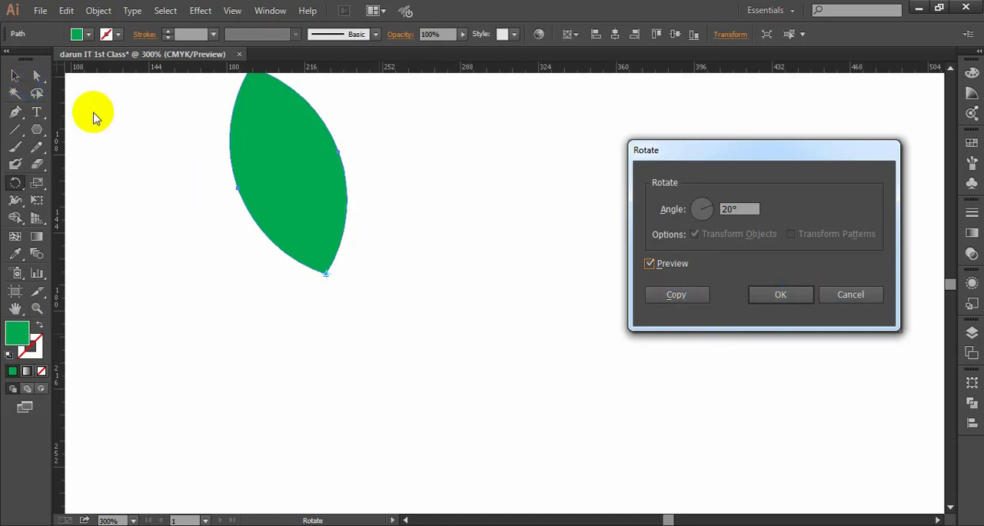
click(782, 293)
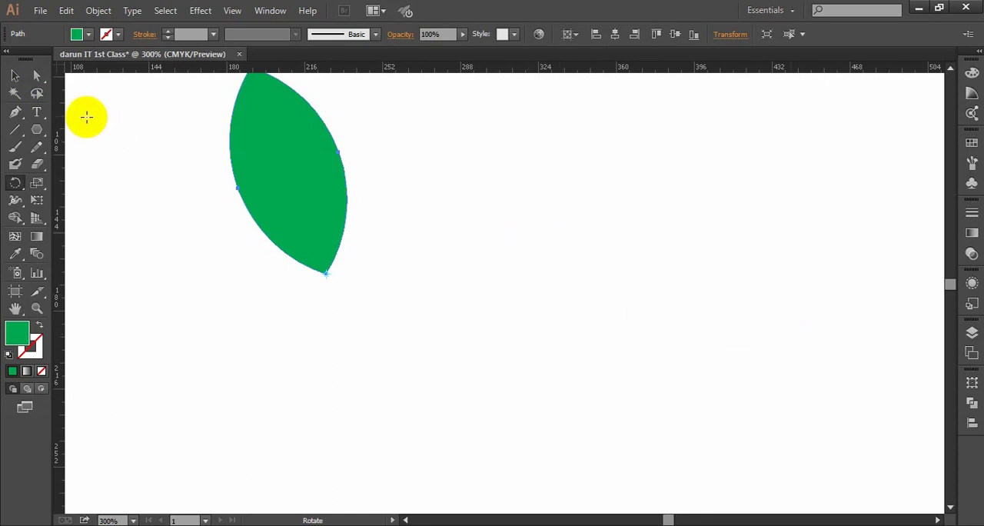
click(16, 76)
click(518, 338)
scroll(513, 327, up, 1)
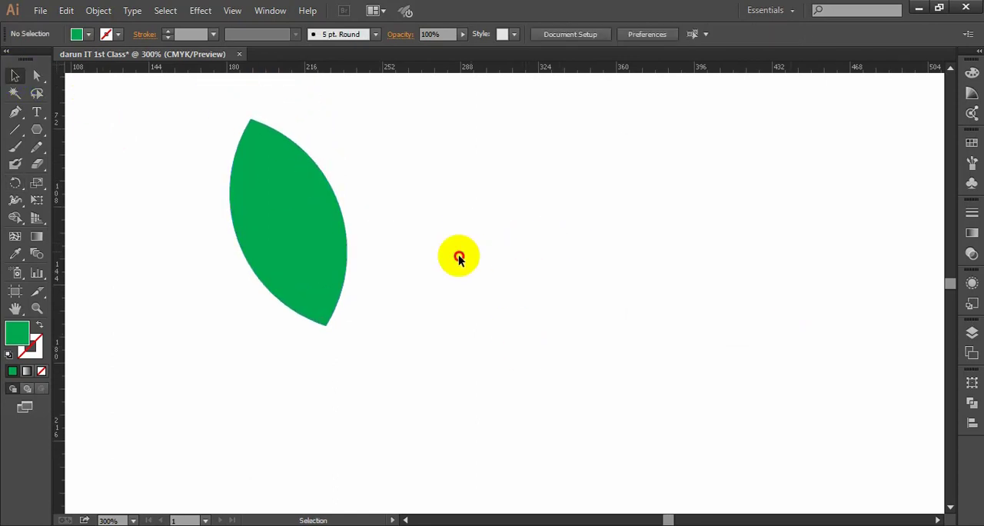
drag(459, 256, 264, 323)
click(477, 338)
drag(476, 286, 253, 362)
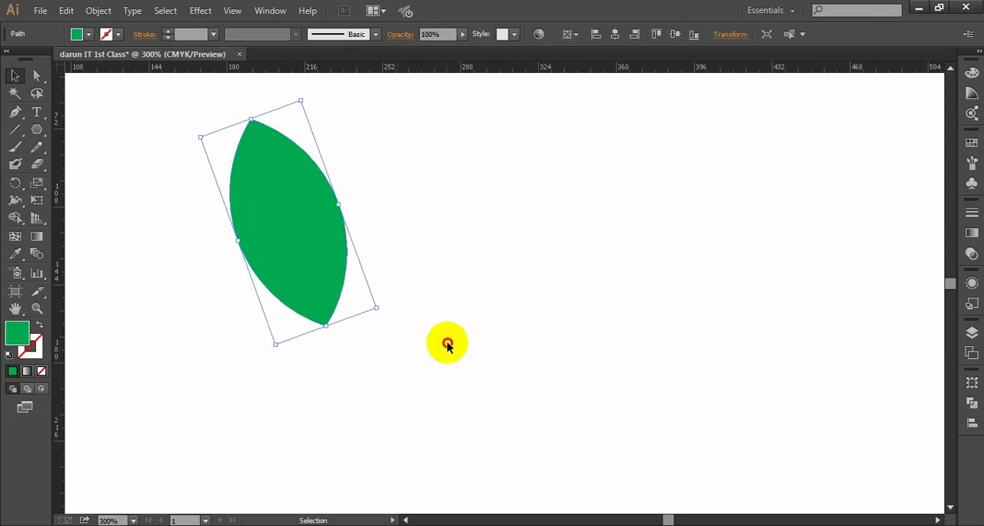
click(446, 343)
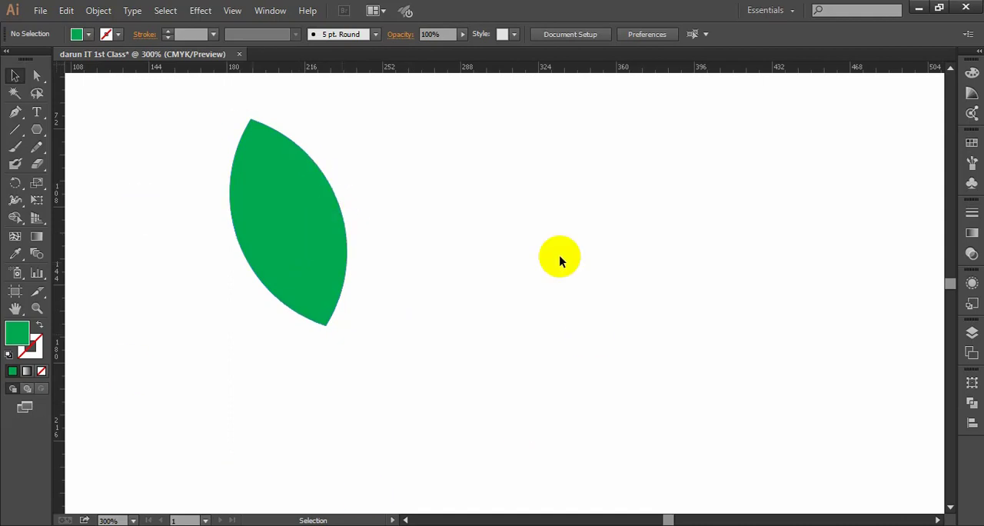
- Undo the rotation of the lens
scroll(430, 306, down, 1)
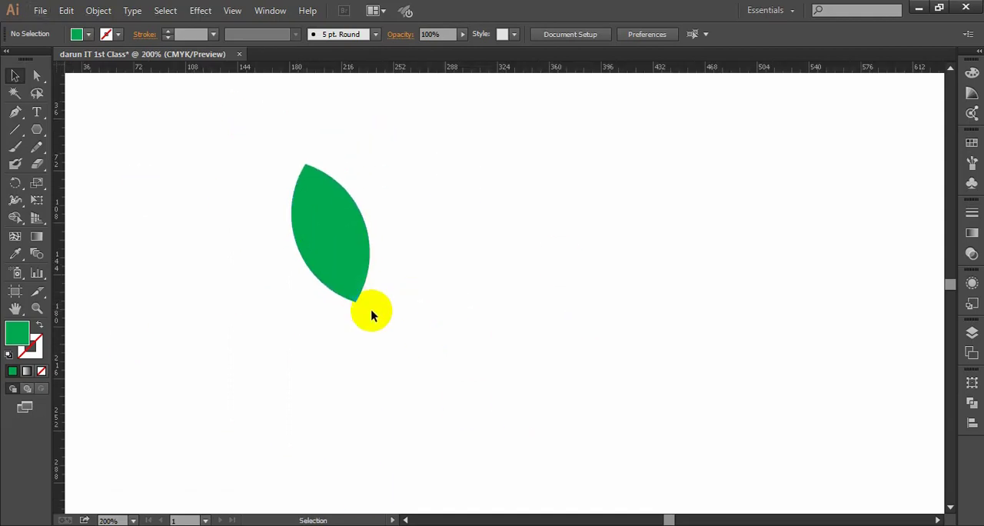
key(ctrl+a)
click(442, 328)
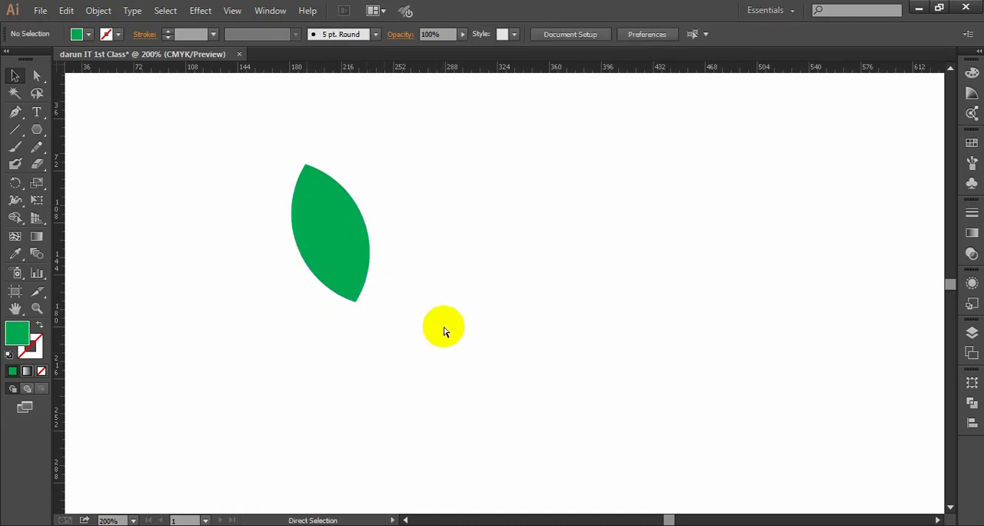
key(ctrl+z)
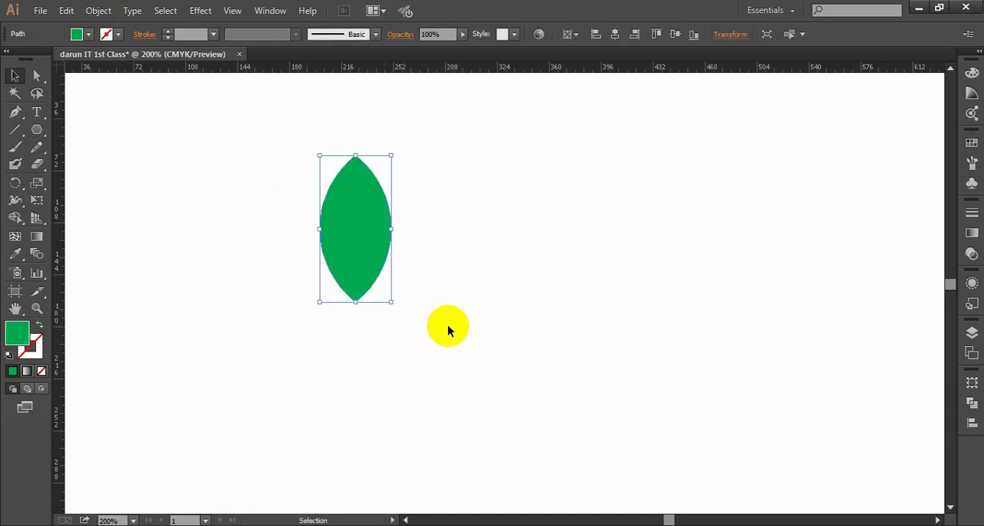
- Create a copy of the upright lens rotated 20° about its bottom tip, and return to the Selection tool
click(15, 183)
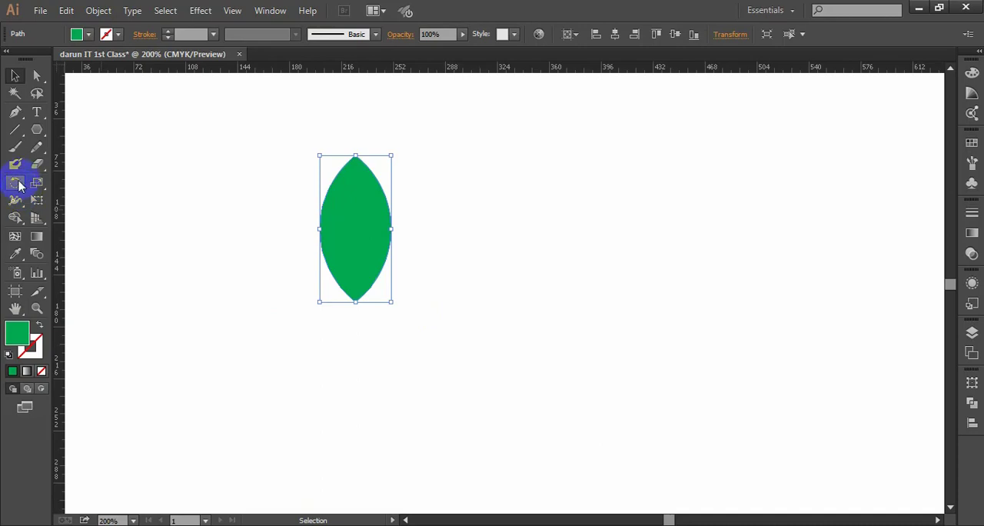
alt+click(356, 300)
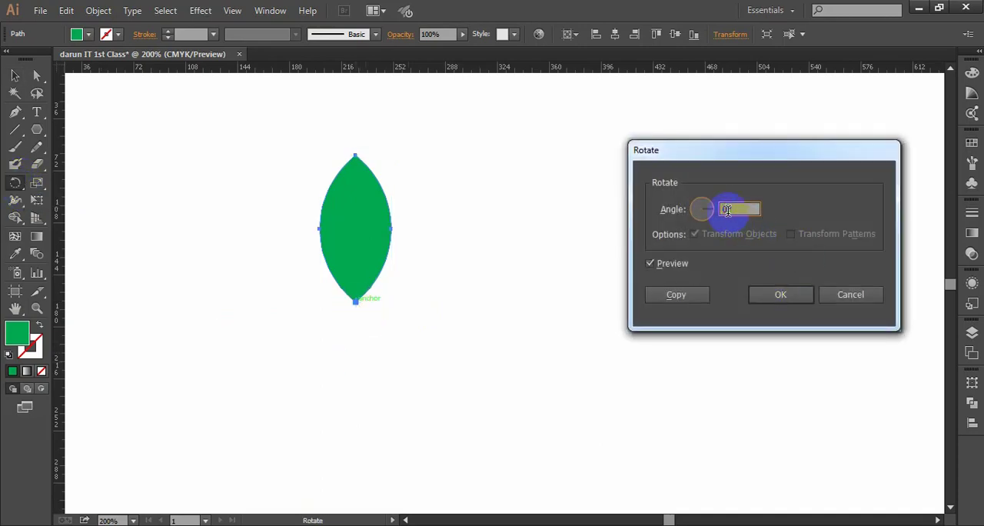
drag(728, 210, 721, 209)
text(20)
click(677, 295)
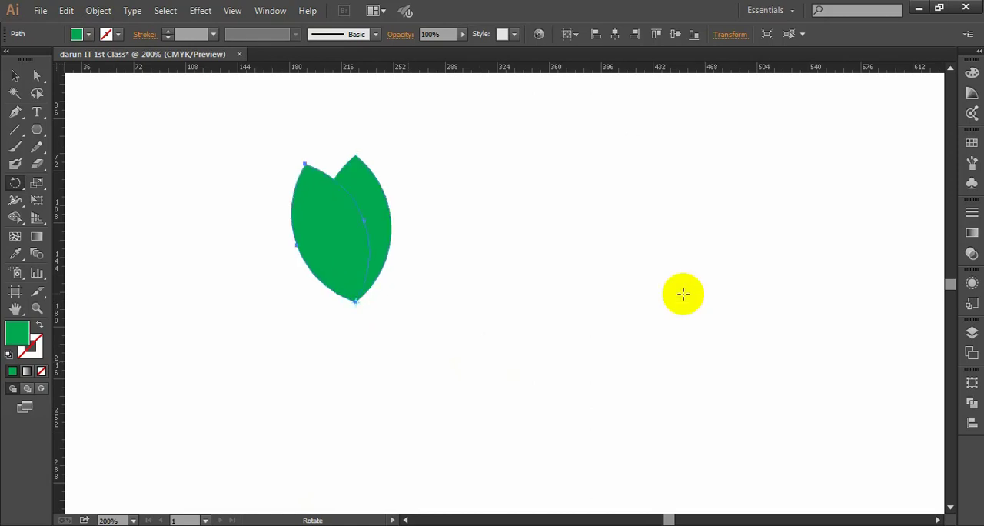
click(363, 255)
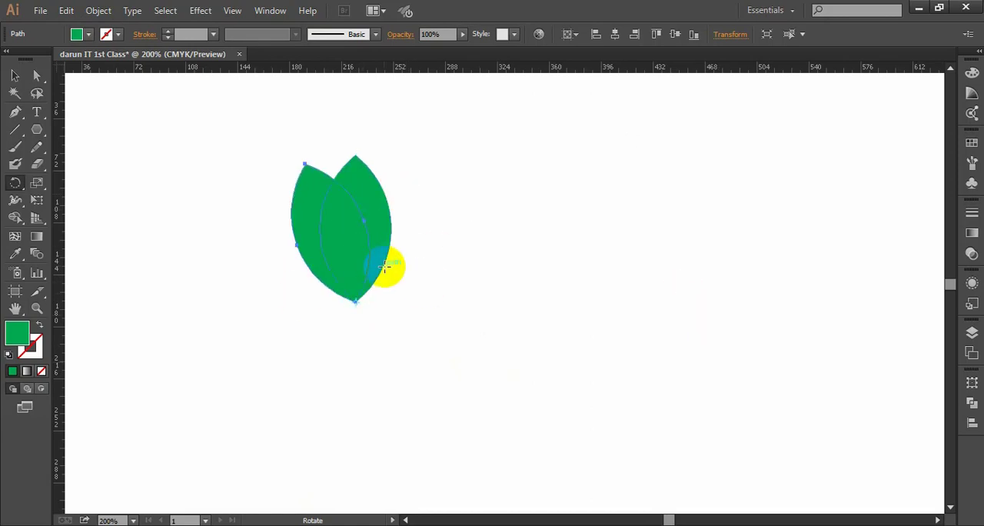
click(15, 75)
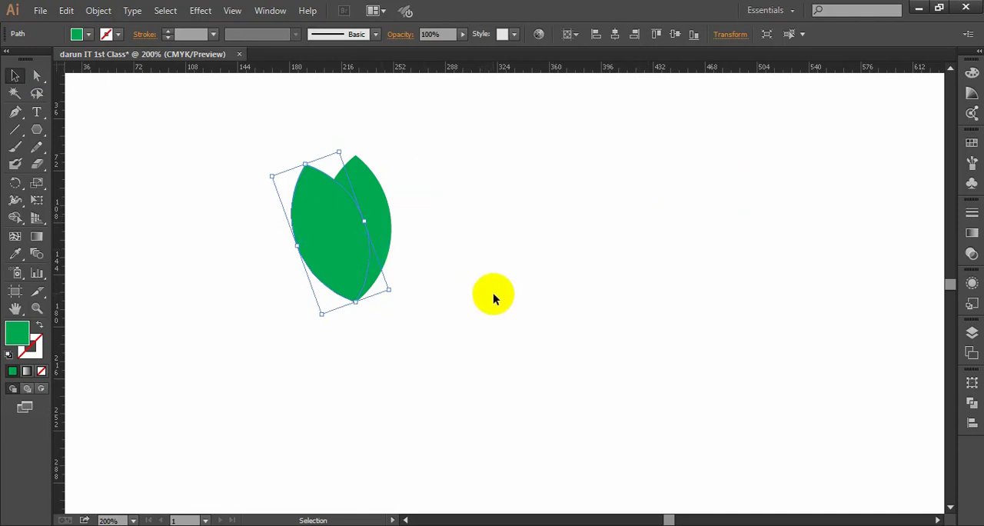
scroll(471, 294, down, 1)
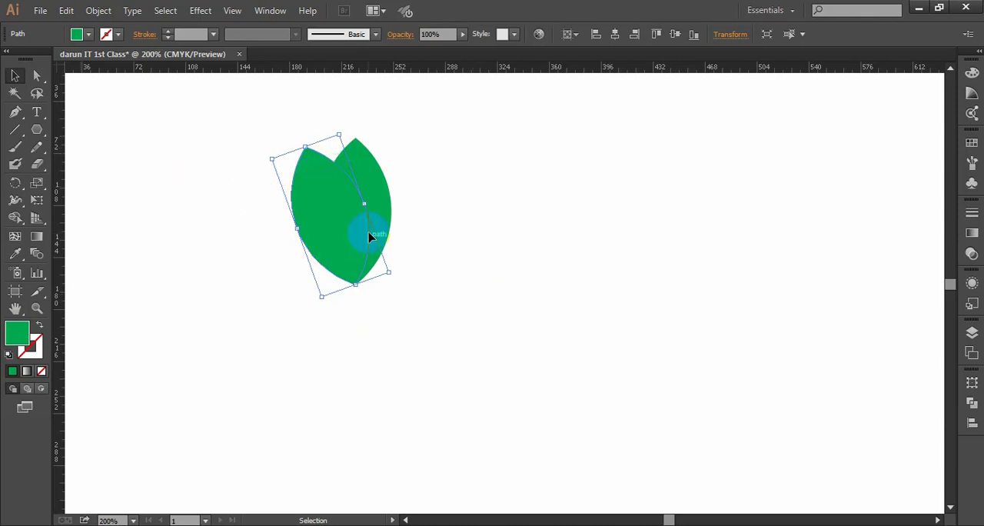
- Repeat the 20° rotated copy of the lens until the petals form a full circle around the shared tip, and deselect
key(ctrl)
key(ctrl+d)
key(ctrl+d)
key(ctrl+d)
key(ctrl+d)
key(ctrl+d)
key(ctrl+d)
key(ctrl+d)
key(ctrl+d)
key(ctrl+d)
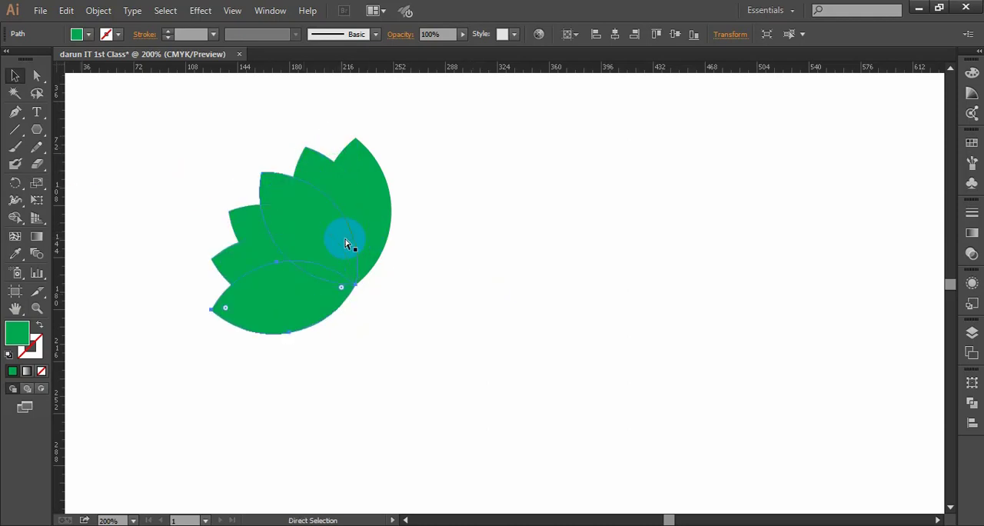
key(ctrl+d)
key(ctrl+d)
key(ctrl+d)
key(ctrl+d)
key(ctrl+d)
key(ctrl+d)
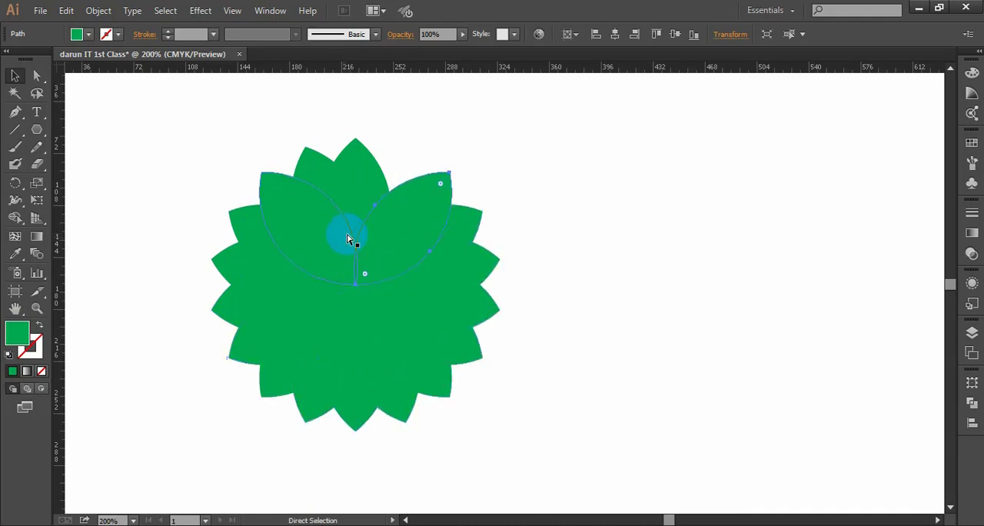
key(ctrl+d)
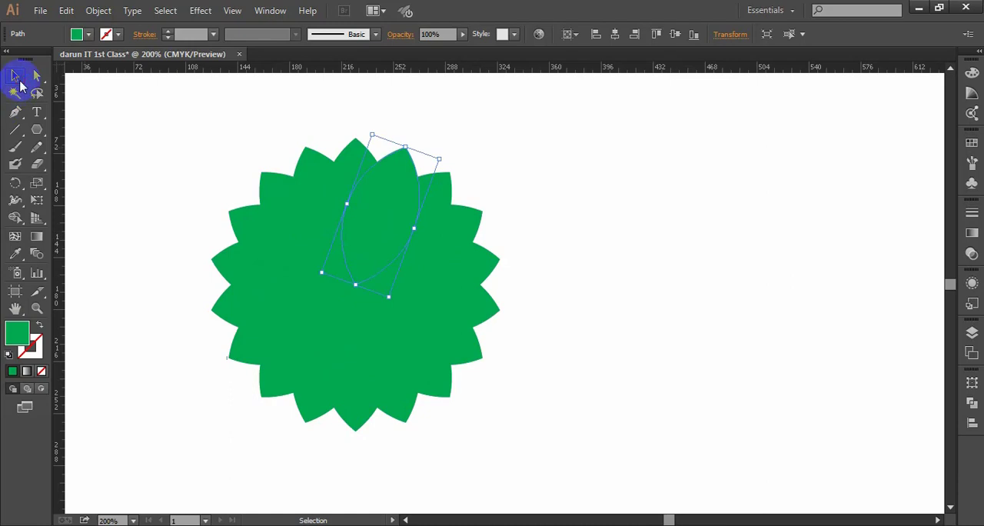
click(641, 265)
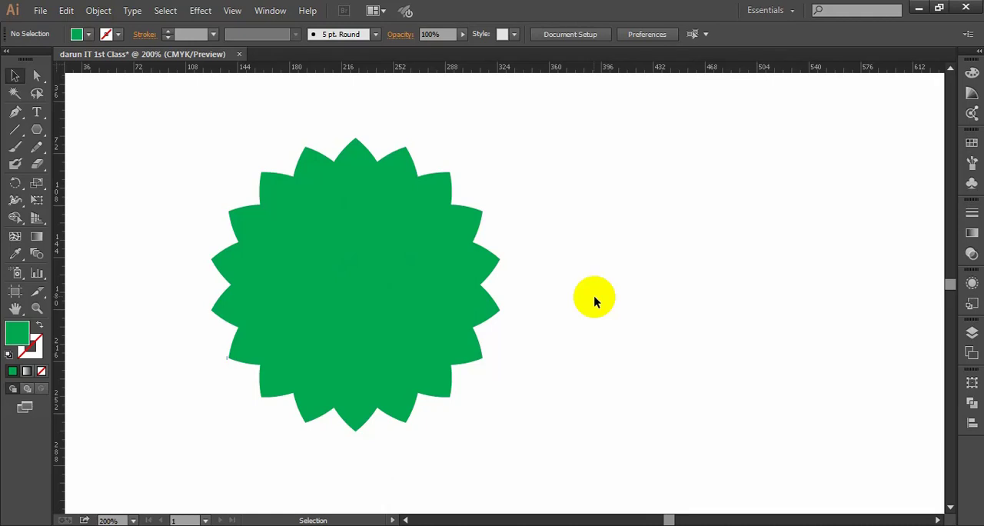
- Select the whole flower to examine the outlines of its overlapping lenses, and leave it deselected
scroll(593, 297, down, 2)
drag(654, 335, 528, 287)
scroll(471, 290, up, 1)
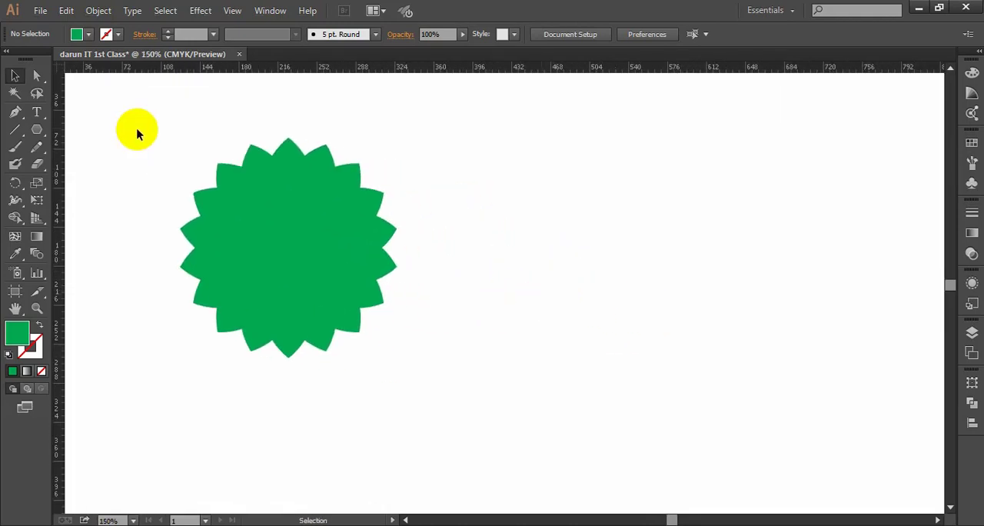
drag(131, 114, 407, 370)
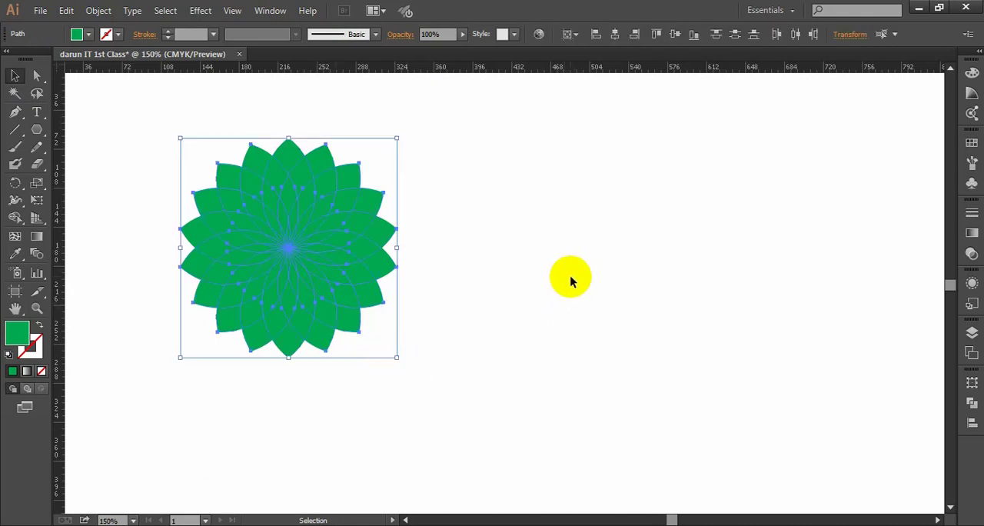
click(449, 225)
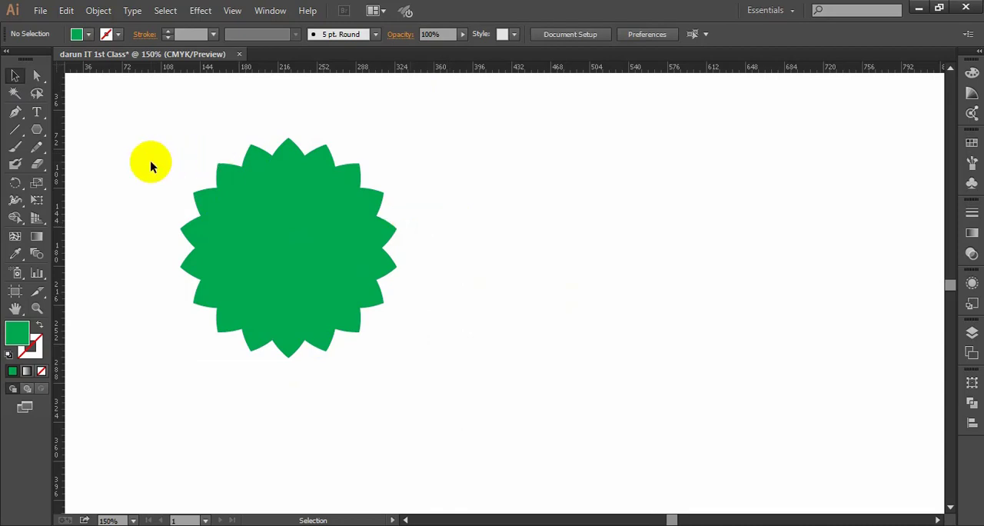
drag(151, 162, 408, 369)
click(478, 367)
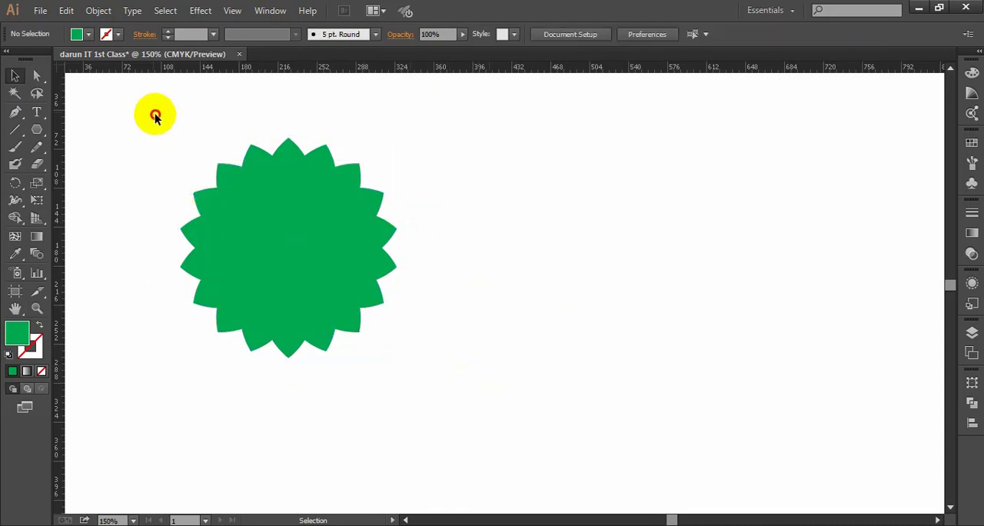
drag(154, 115, 410, 406)
click(510, 361)
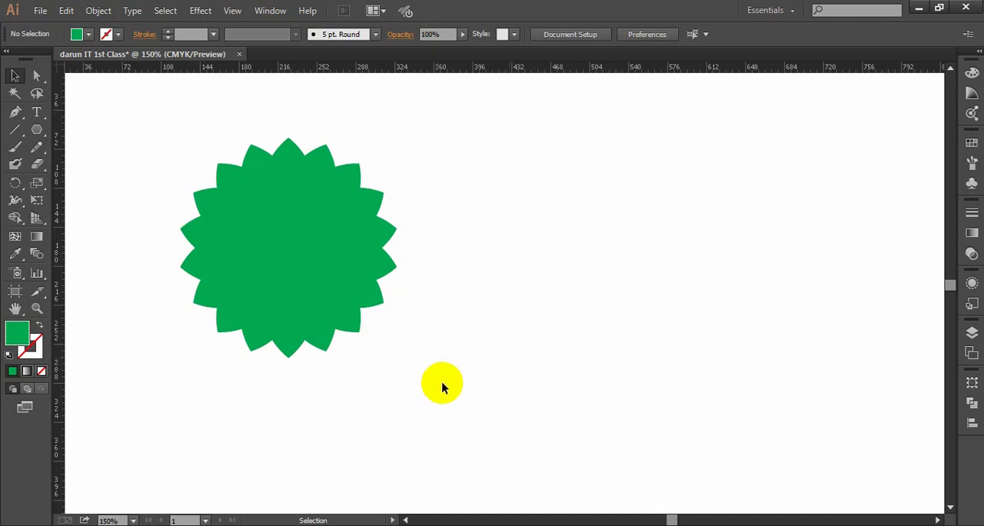
scroll(415, 362, down, 1)
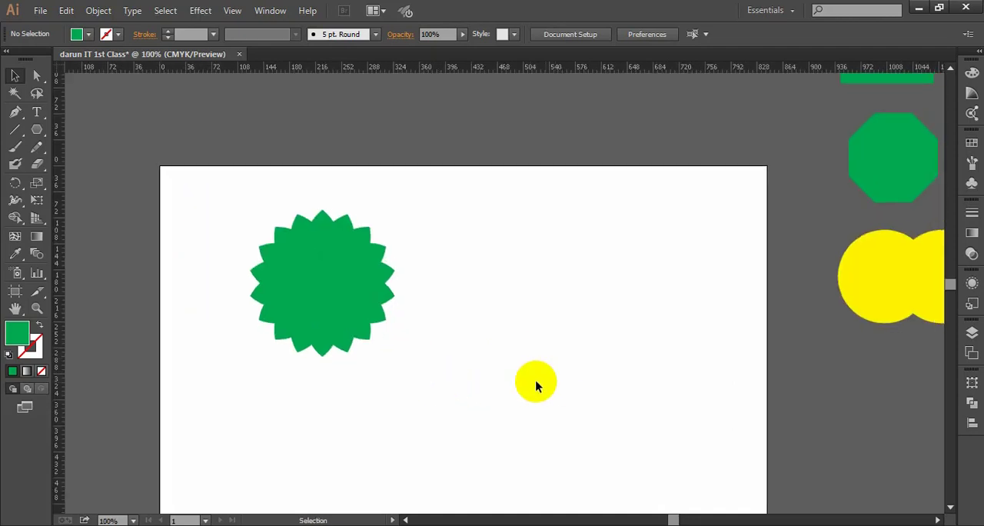
scroll(484, 365, down, 1)
scroll(473, 282, down, 1)
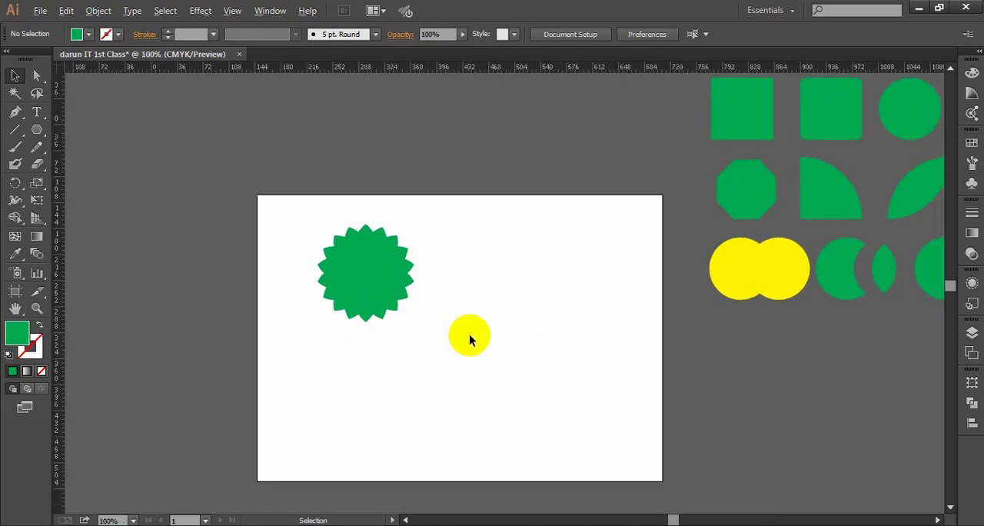
scroll(469, 335, up, 2)
scroll(453, 330, down, 1)
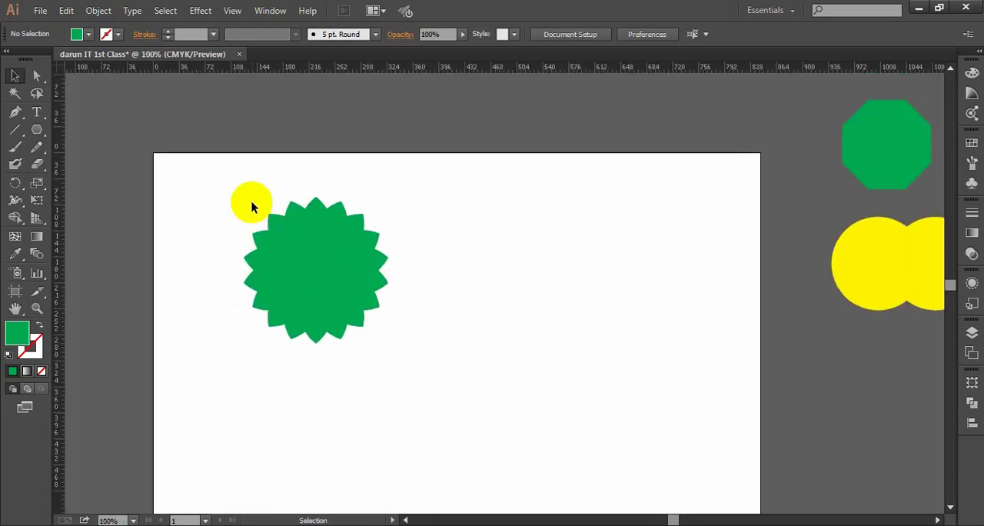
drag(226, 179, 407, 372)
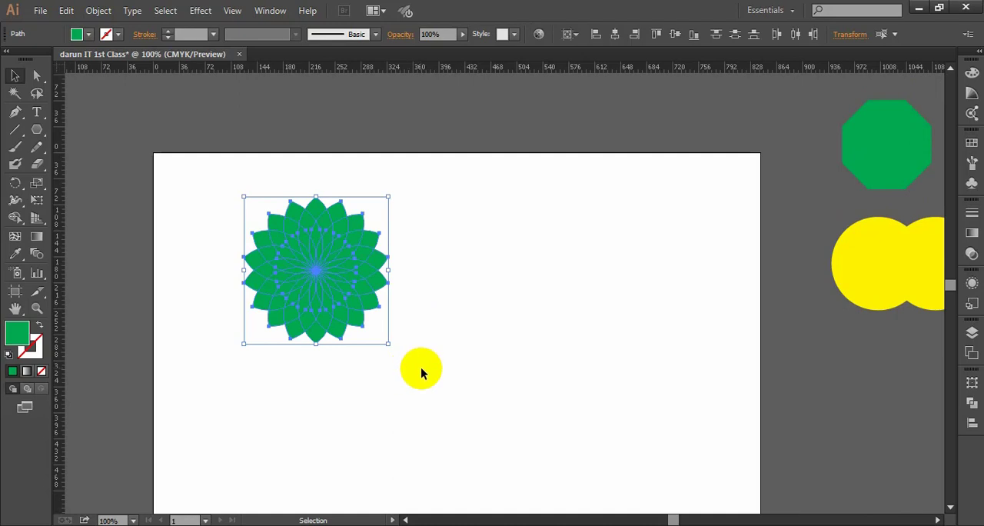
click(420, 369)
scroll(395, 343, up, 1)
drag(417, 301, 431, 318)
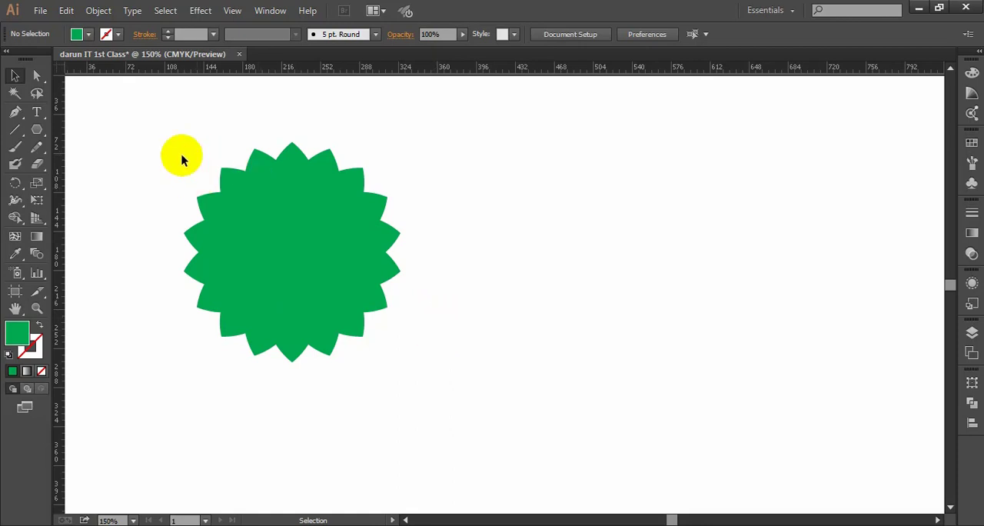
drag(176, 151, 374, 350)
click(477, 372)
scroll(439, 356, down, 1)
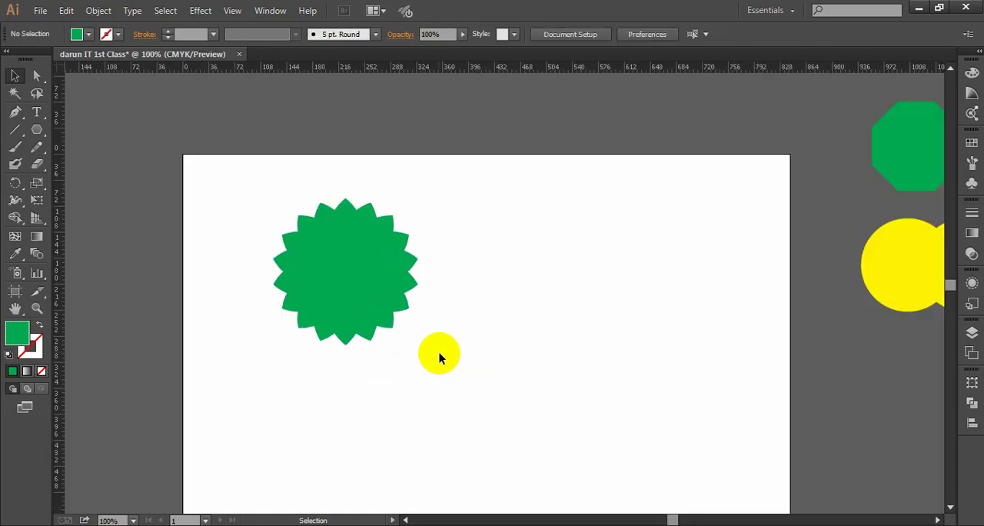
- Duplicate the whole flower onto the empty artboard area to its right, and deselect the copy
drag(432, 358, 230, 193)
drag(346, 284, 549, 290)
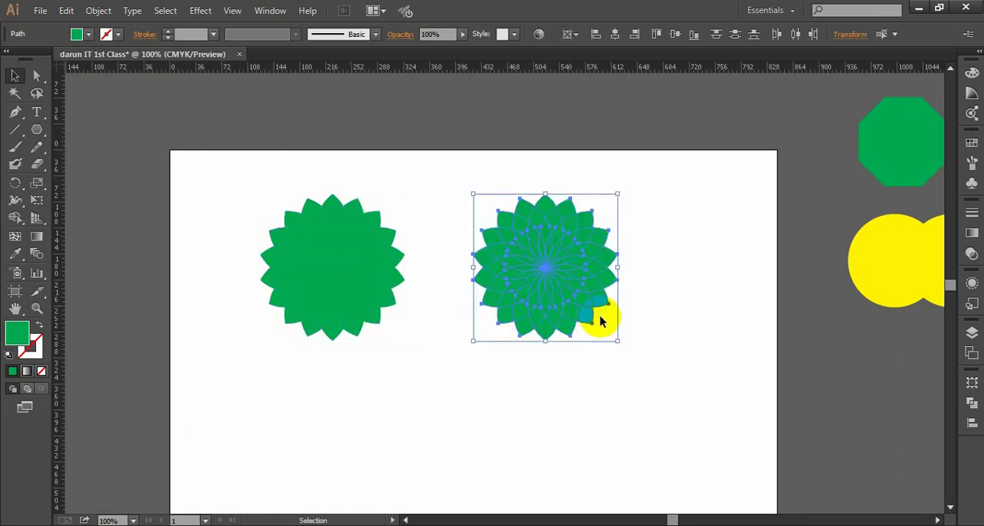
click(504, 358)
scroll(431, 361, right, 1)
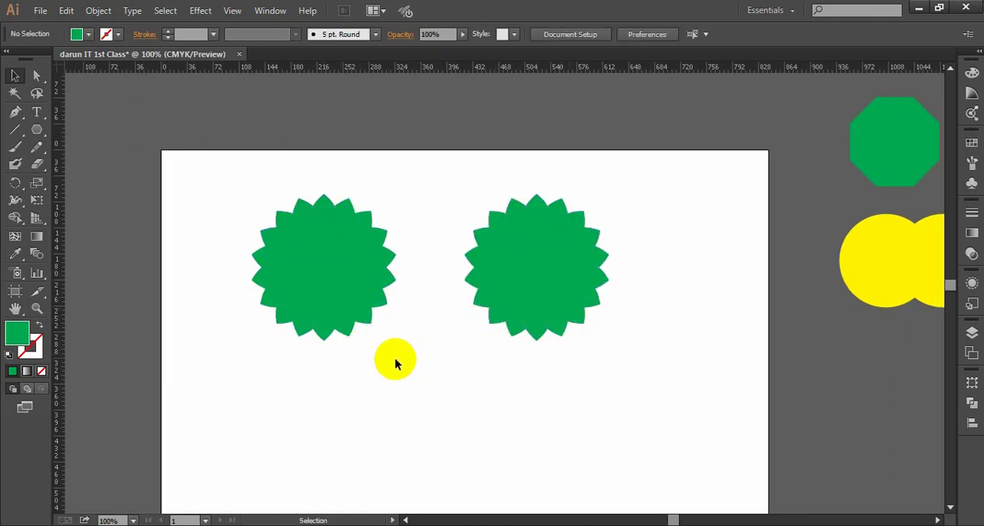
- Move the original flower slightly left, toward the artboard's left edge, and deselect it
drag(394, 358, 233, 149)
drag(346, 260, 306, 259)
click(390, 338)
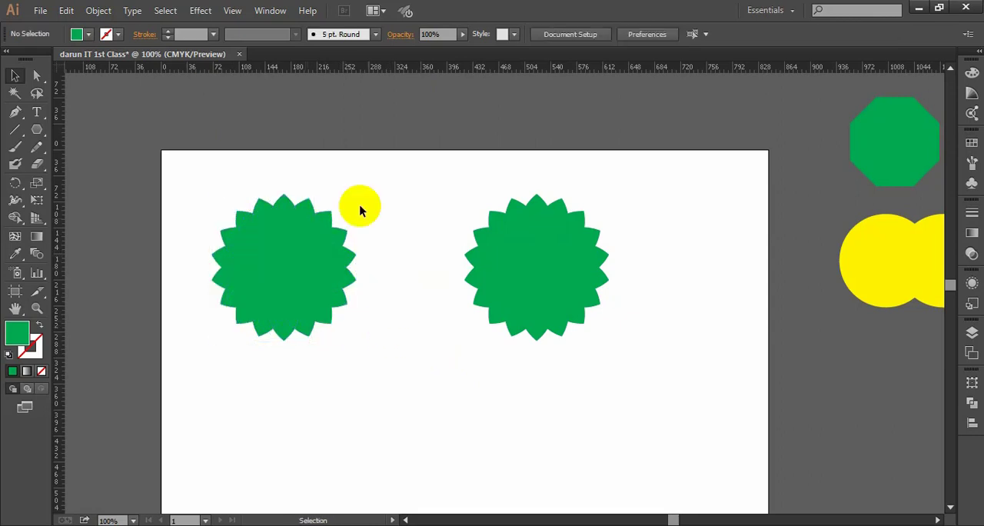
scroll(267, 263, up, 1)
drag(284, 242, 319, 254)
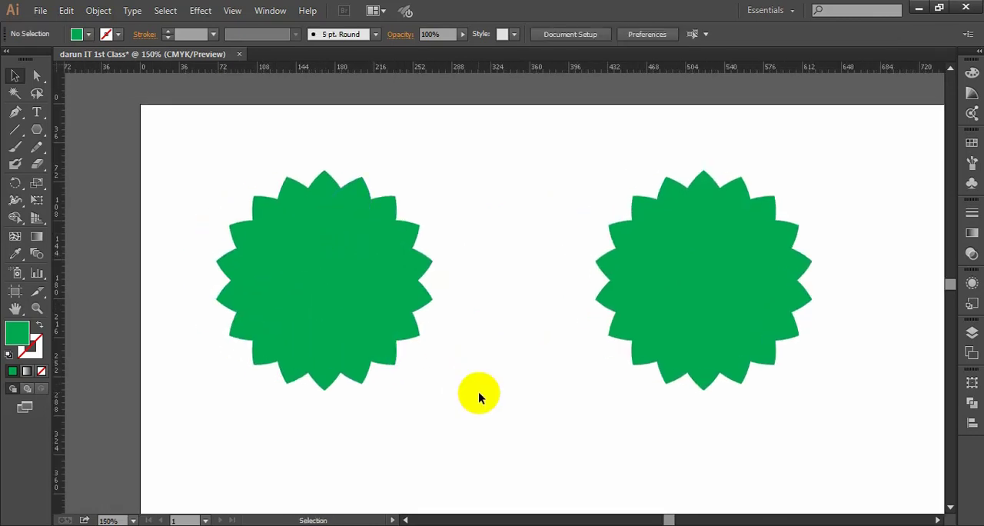
drag(479, 393, 241, 214)
click(511, 340)
drag(511, 340, 404, 347)
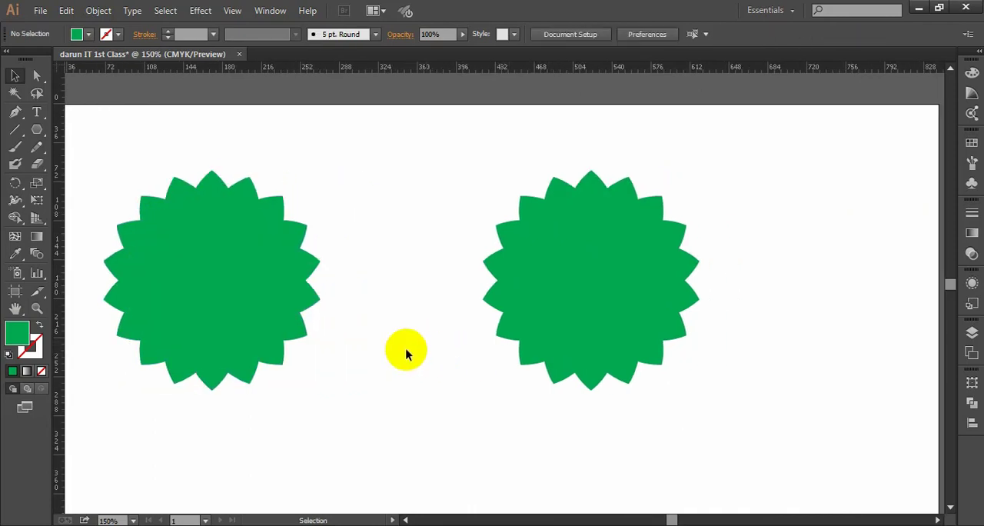
scroll(391, 340, down, 1)
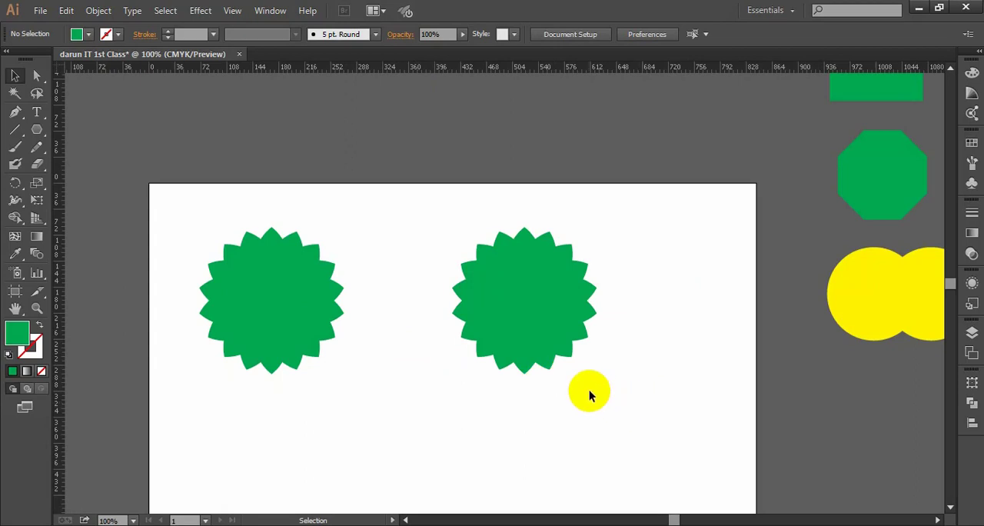
scroll(494, 361, up, 1)
mouse_move(433, 347)
mouse_down()
mouse_move(453, 345)
mouse_move(441, 346)
mouse_up()
scroll(453, 346, down, 1)
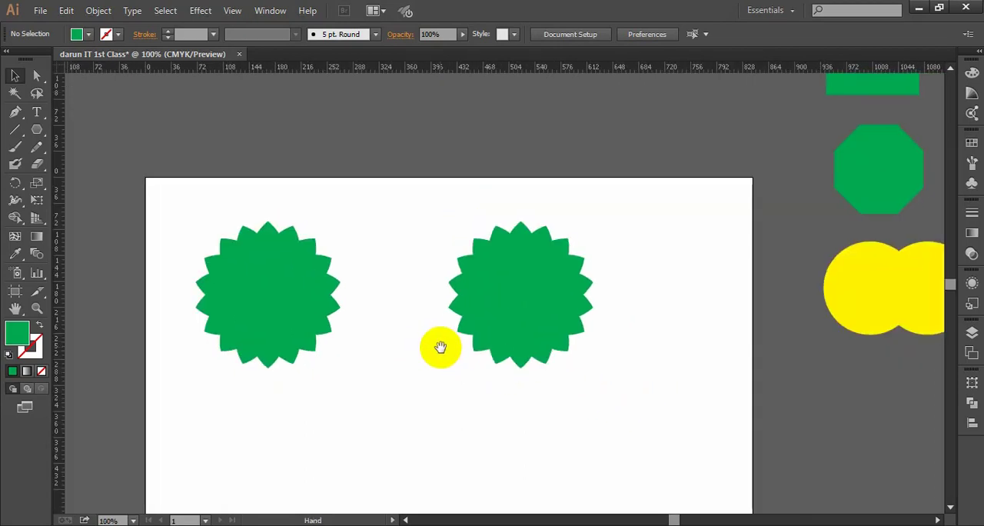
- Move the copied flower slightly left, closer to the original, and deselect it
drag(635, 385, 445, 221)
drag(552, 309, 515, 308)
click(607, 345)
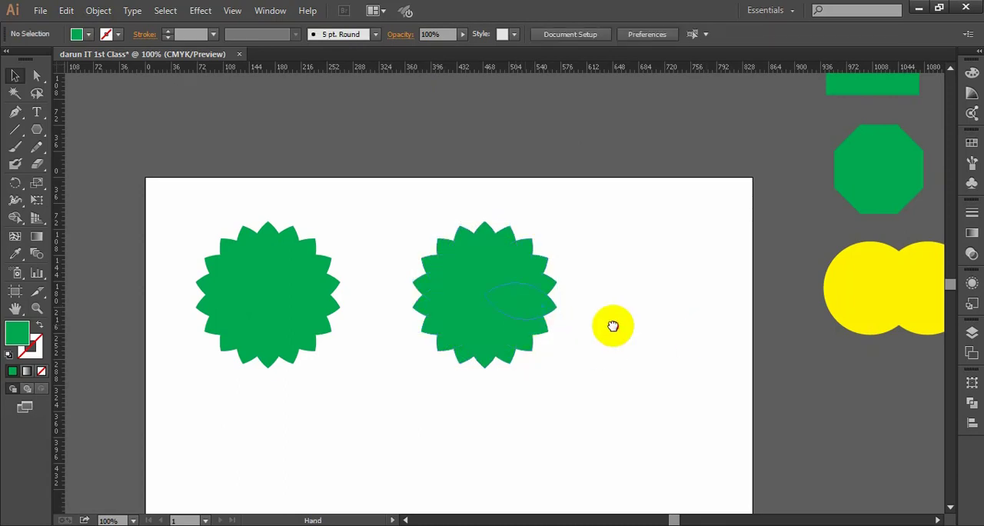
drag(610, 325, 596, 322)
drag(321, 303, 320, 269)
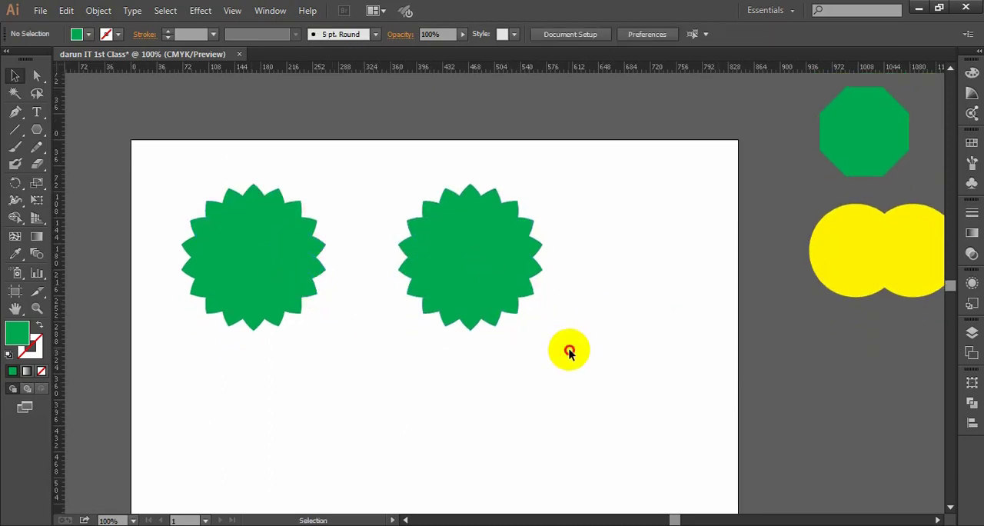
- Swap the fill and stroke of the copied flower to show its petals as green outlines, and deselect it
drag(569, 350, 354, 168)
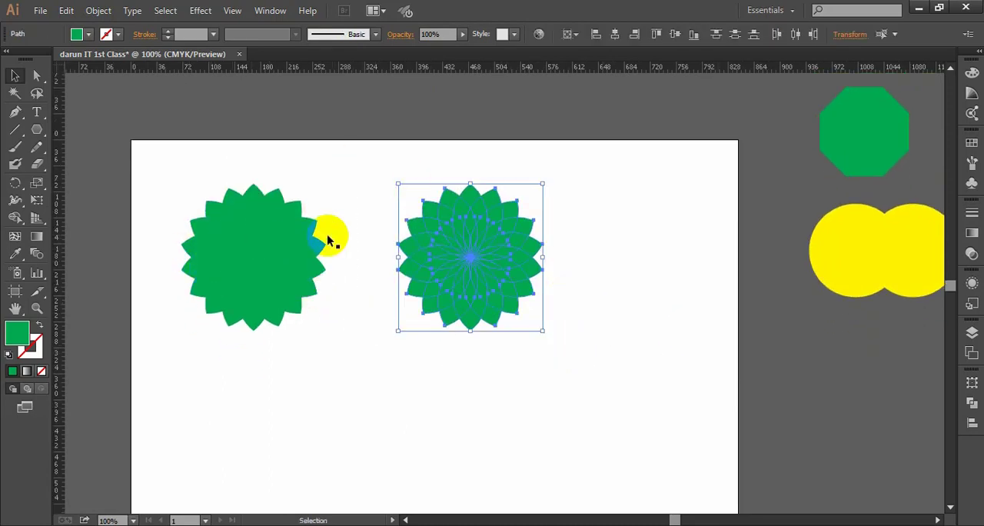
click(40, 325)
click(579, 358)
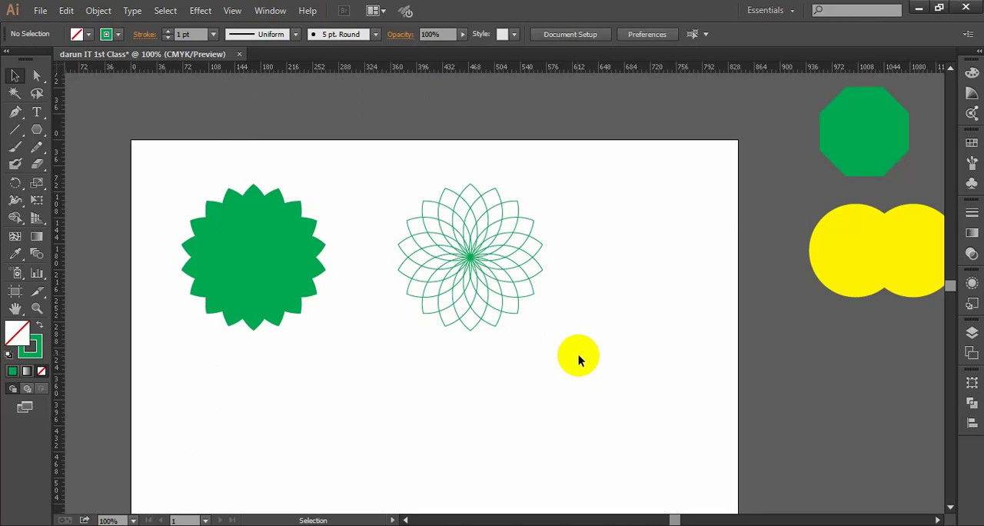
- Undo the fill and stroke swap on the copied flower, and deselect it
scroll(577, 355, down, 1)
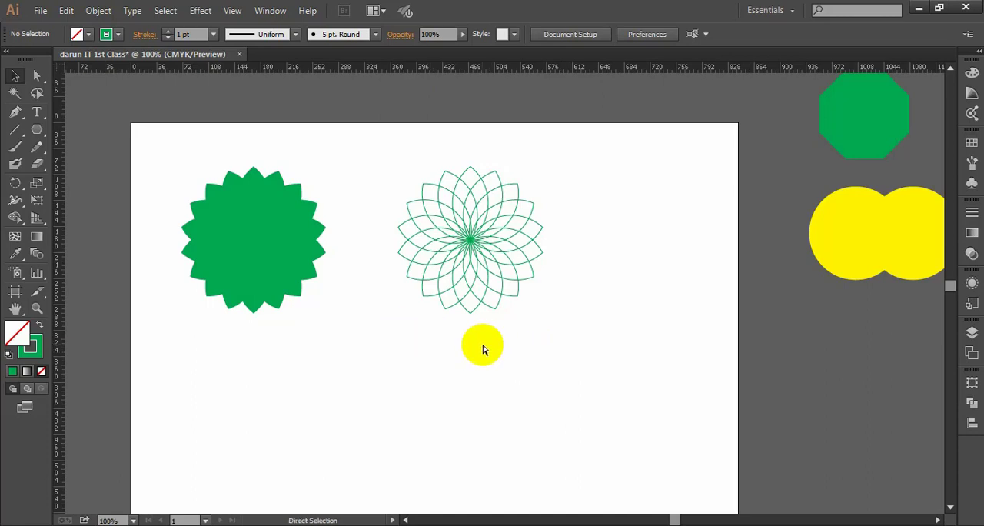
key(ctrl+z)
click(564, 358)
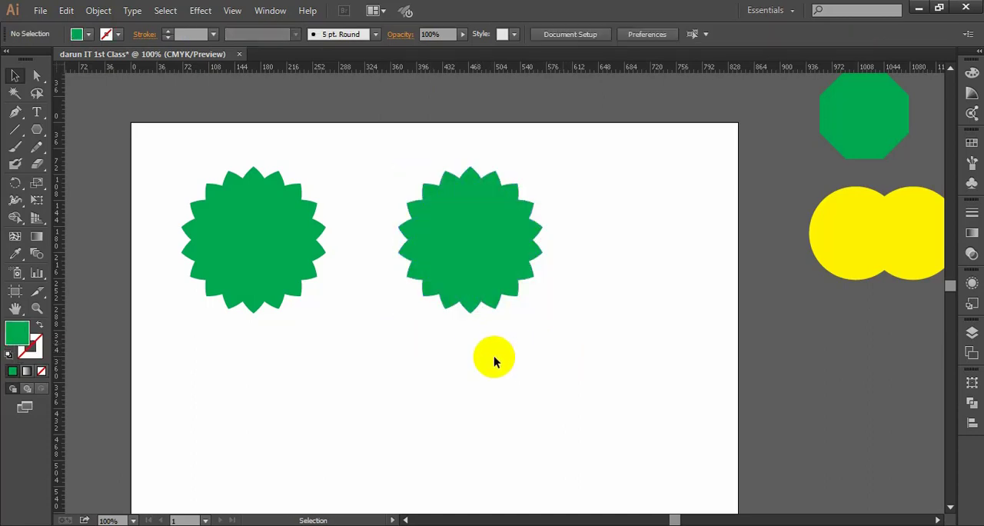
- Delete the whole copied flower on the right of the artboard
key(space)
drag(602, 356, 570, 357)
drag(607, 385, 369, 107)
key(Delete)
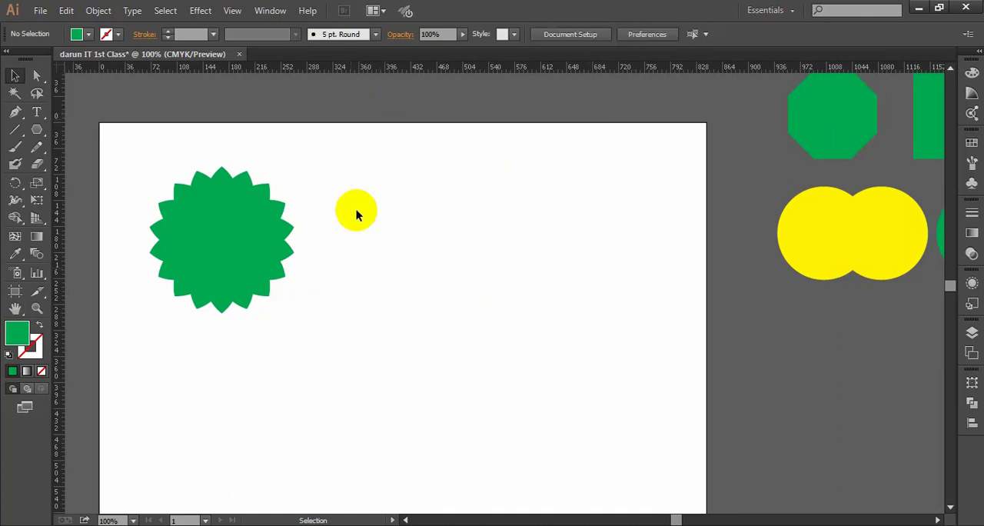
- Select all petals of the remaining flower and place a duplicate in the right half of the artboard
drag(352, 334, 177, 177)
click(402, 286)
drag(366, 351, 146, 171)
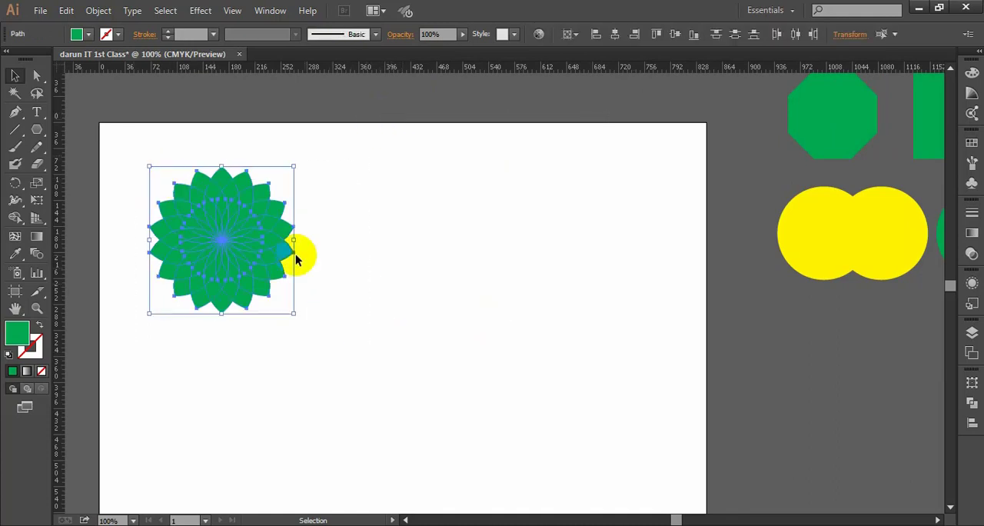
scroll(206, 234, up, 1)
key(space)
drag(204, 223, 284, 229)
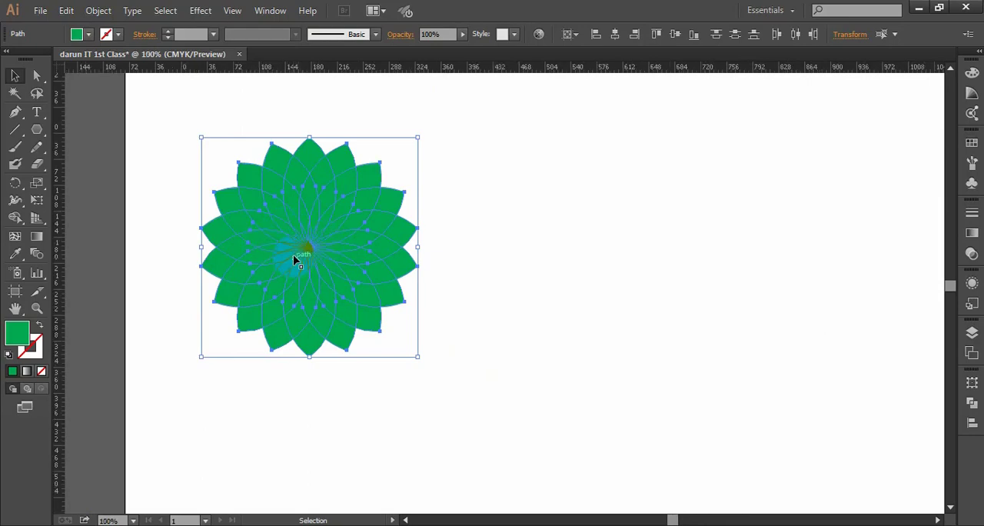
scroll(297, 257, down, 1)
drag(238, 246, 500, 256)
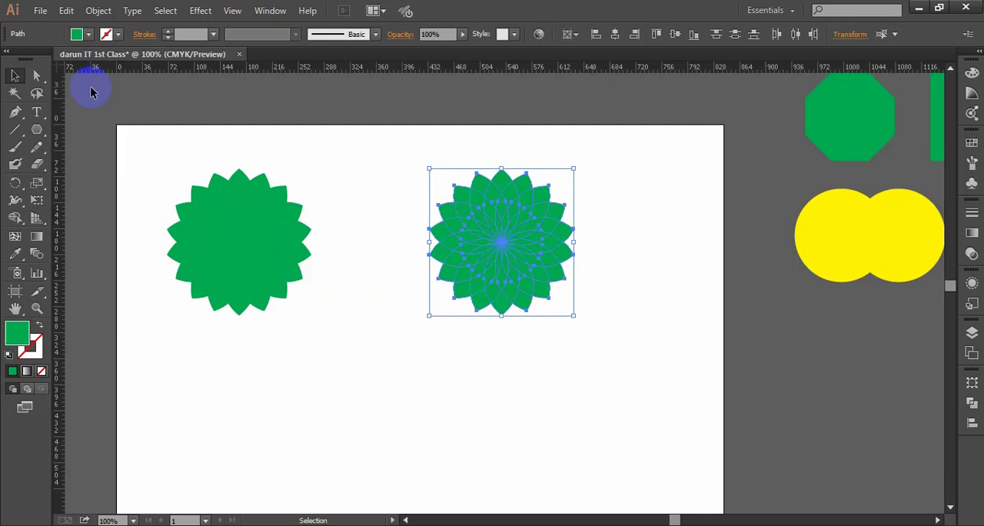
- Swap the fill and stroke of the duplicated flower, giving it a green 1 pt outline with no fill, and deselect it
click(39, 329)
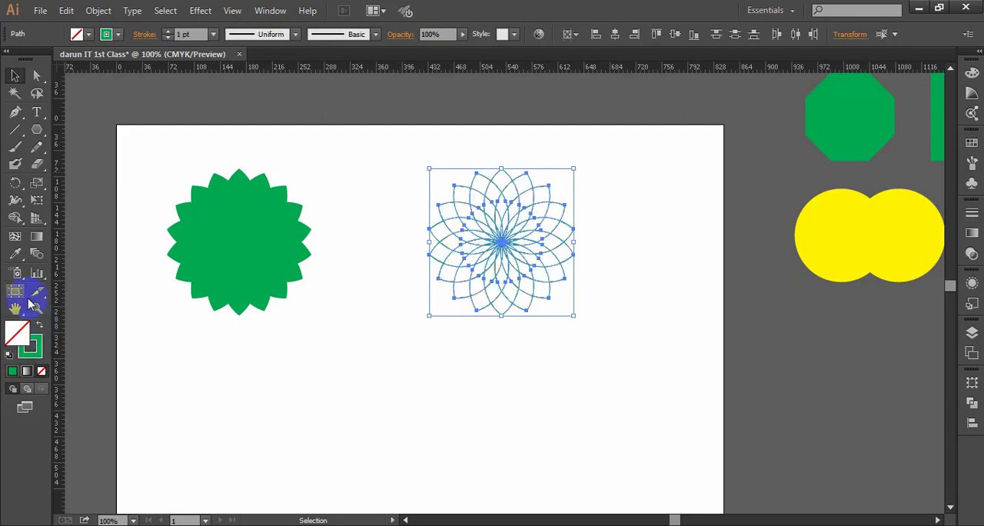
click(536, 384)
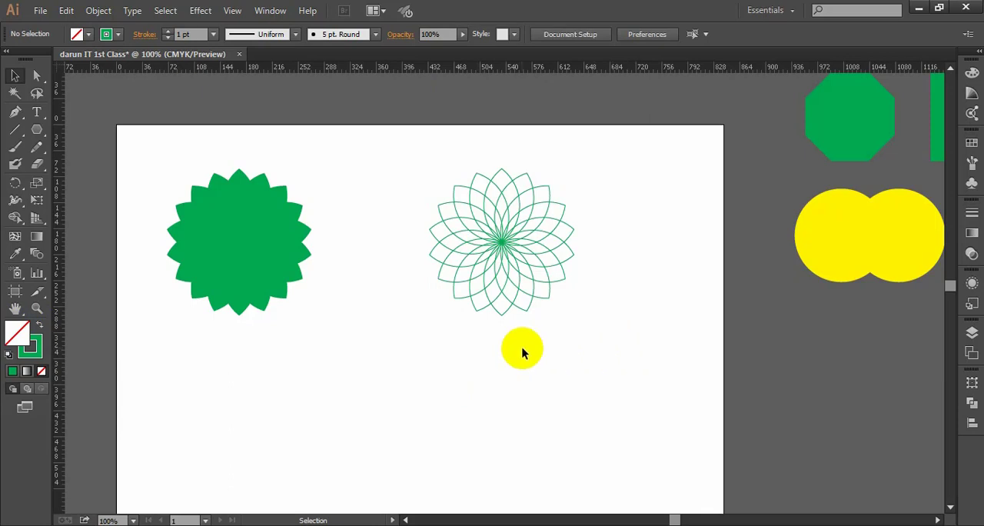
drag(641, 352, 369, 140)
click(624, 315)
drag(617, 342, 430, 193)
click(621, 338)
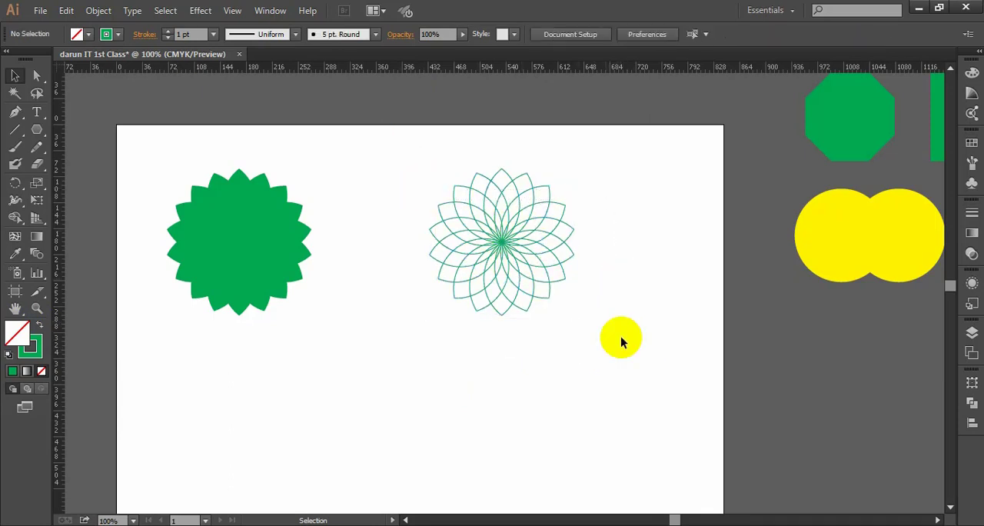
- Examine the overlapping petals of the outlined flower up close and compare them with the solid green flower
drag(621, 339, 421, 165)
click(628, 294)
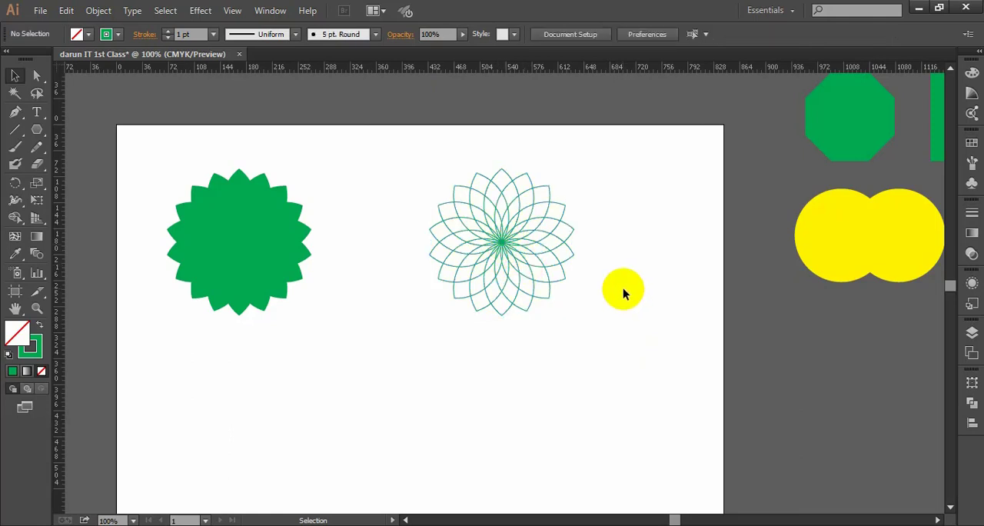
scroll(603, 286, down, 1)
drag(632, 301, 615, 300)
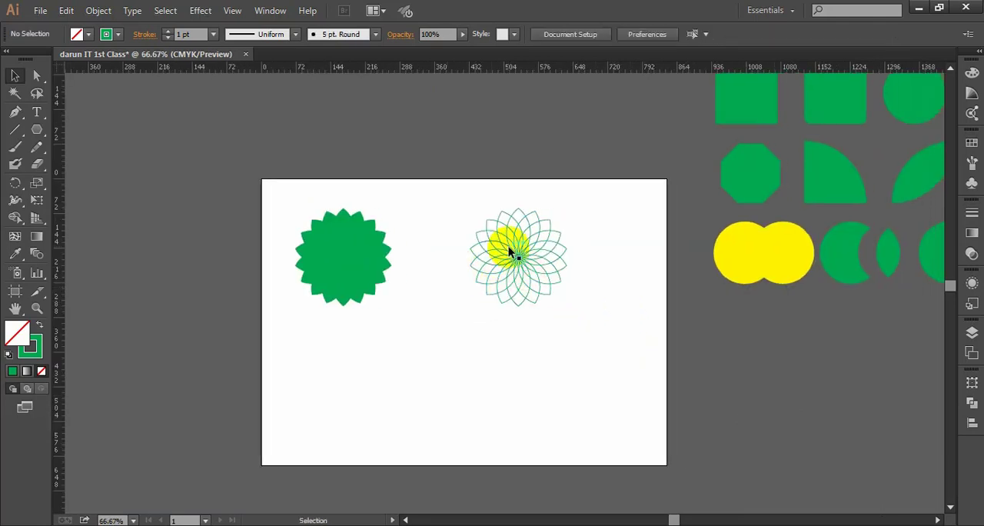
scroll(510, 246, up, 2)
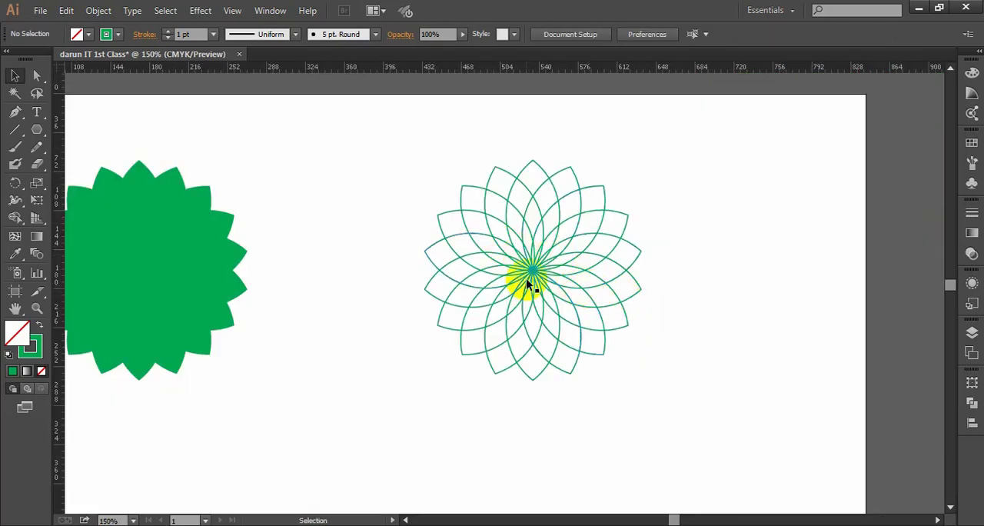
scroll(569, 288, down, 1)
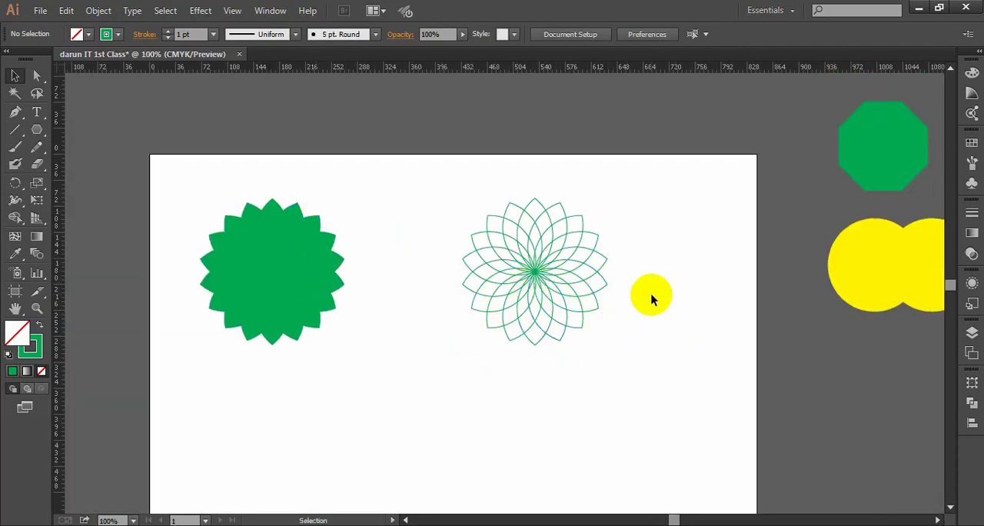
drag(440, 203, 414, 174)
click(643, 335)
click(719, 270)
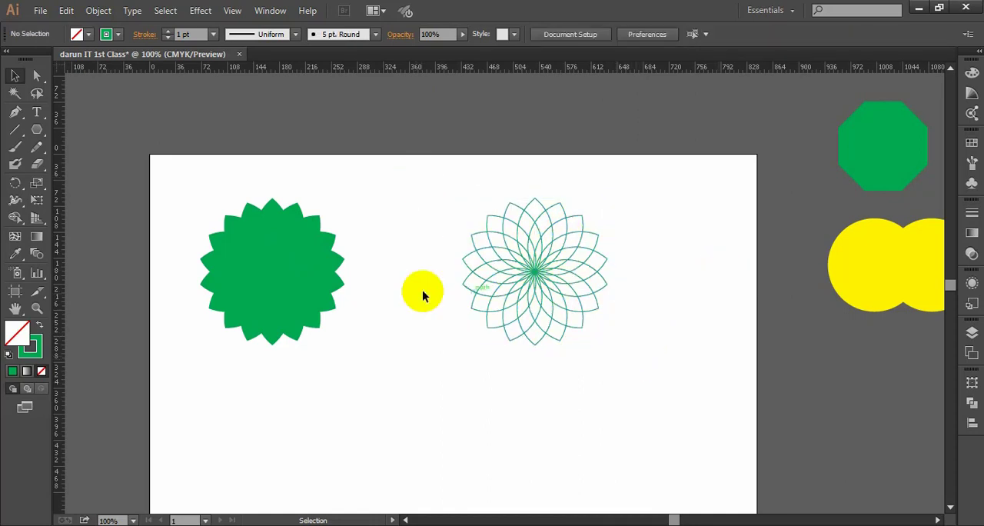
drag(374, 272, 419, 268)
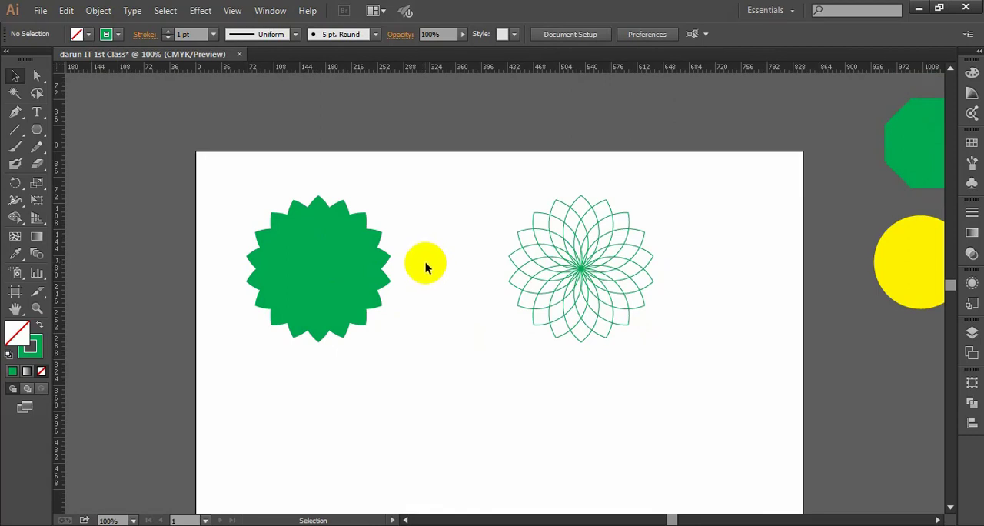
drag(462, 381, 296, 225)
click(418, 324)
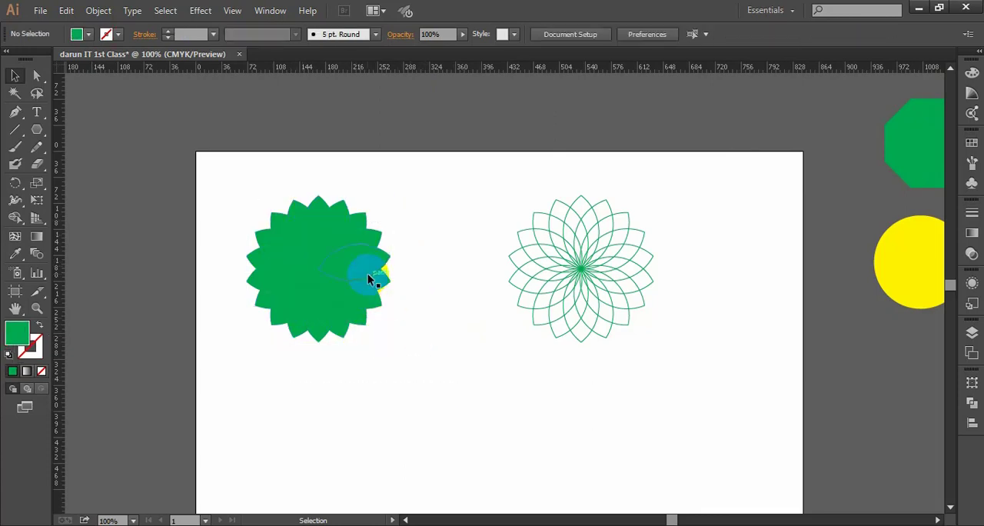
- Select all petals of the solid green flower, place a duplicate below and between the two flowers, and deselect it
scroll(411, 284, down, 1)
drag(433, 282, 404, 262)
drag(396, 332, 307, 207)
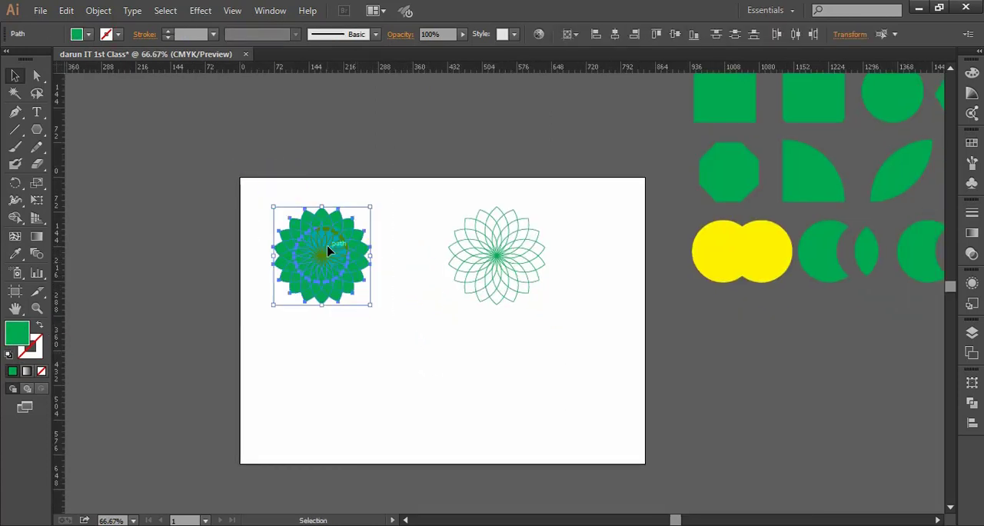
drag(328, 250, 393, 362)
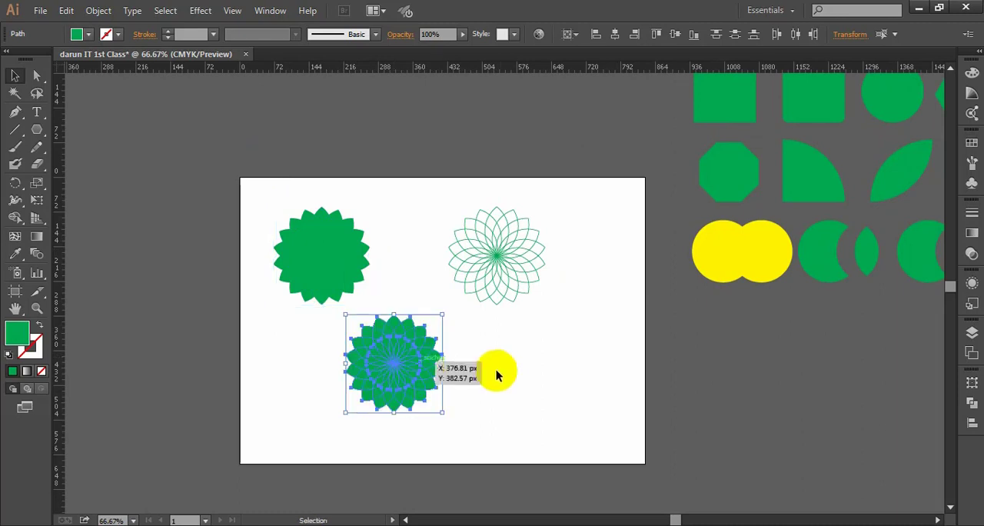
click(493, 369)
- Fill the first petal counter-clockwise from the top of the new flower copy with CMYK Cyan and deselect it
scroll(492, 361, down, 1)
scroll(472, 315, up, 1)
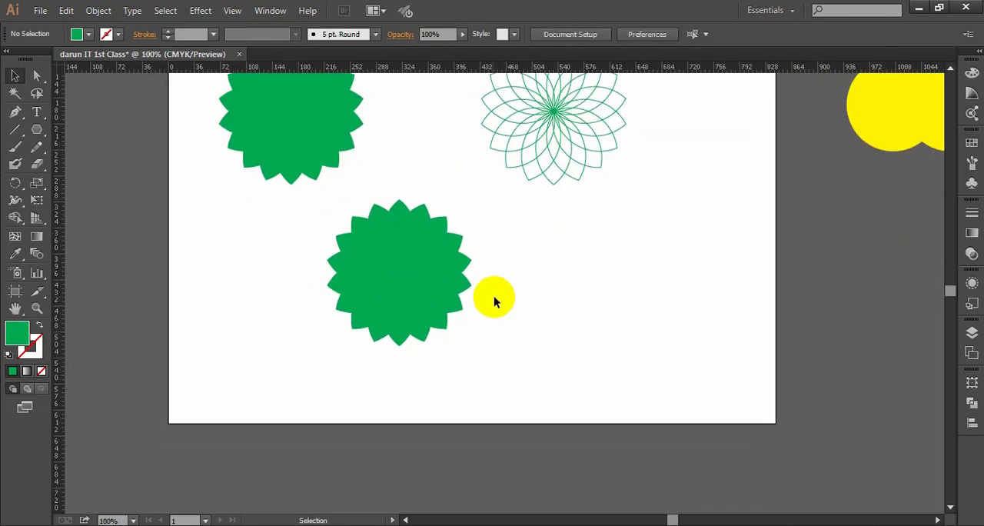
scroll(452, 320, up, 2)
drag(534, 333, 514, 325)
drag(481, 398, 305, 232)
click(472, 296)
scroll(479, 258, down, 1)
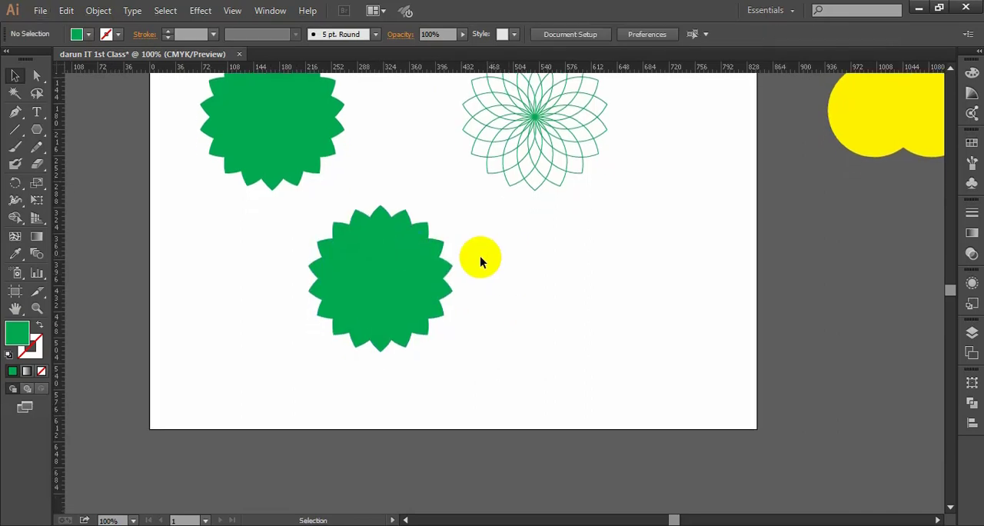
scroll(414, 242, up, 1)
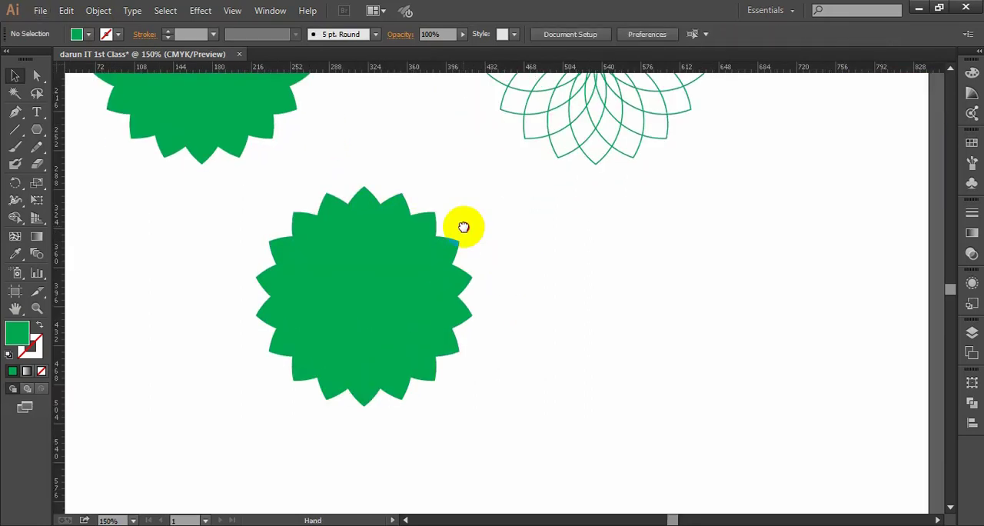
drag(463, 227, 484, 215)
click(373, 193)
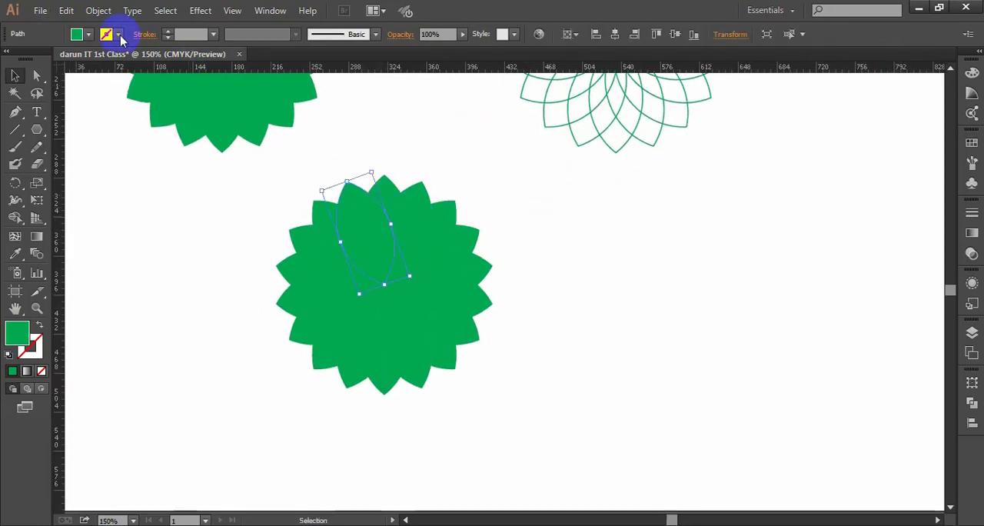
click(81, 34)
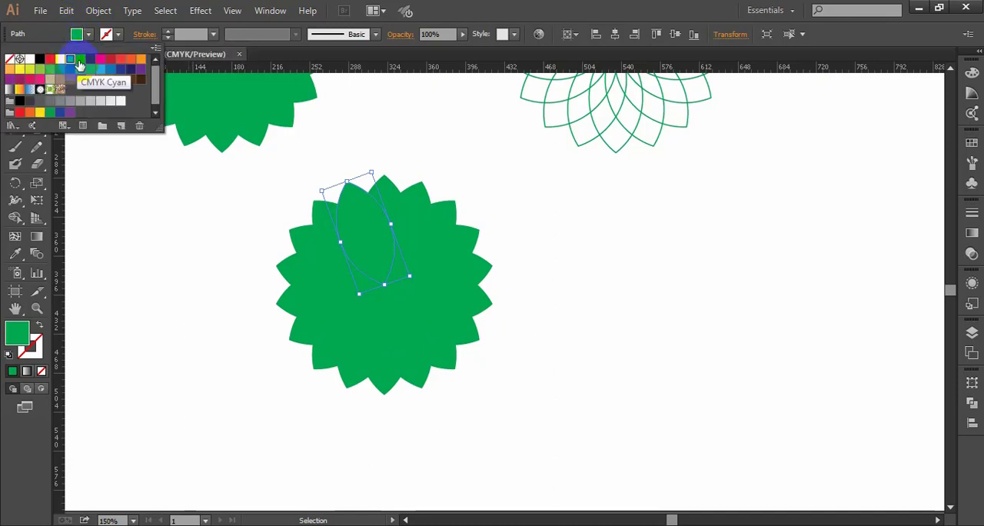
click(80, 66)
click(572, 211)
- Fill the next two petals counter-clockwise after the cyan one with CMYK Blue and magenta, and deselect
click(319, 224)
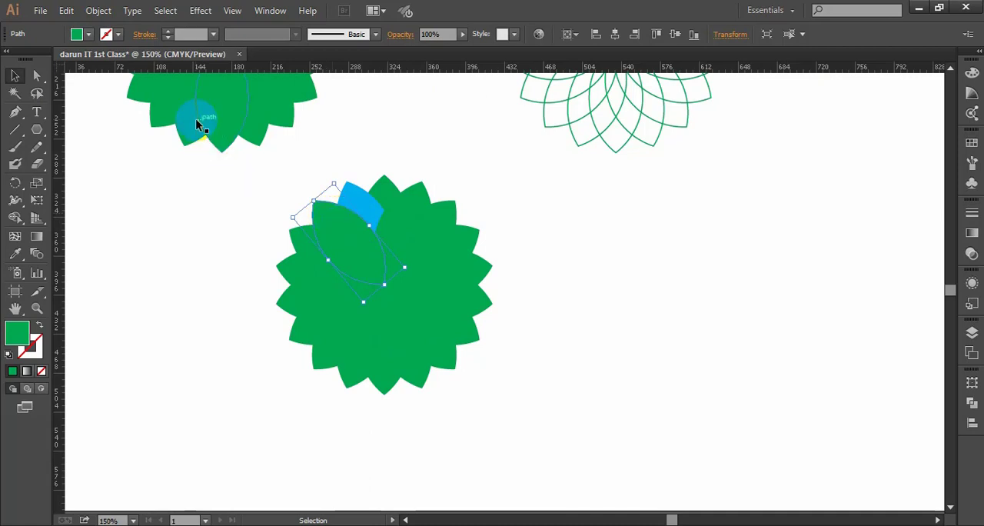
click(80, 34)
click(91, 61)
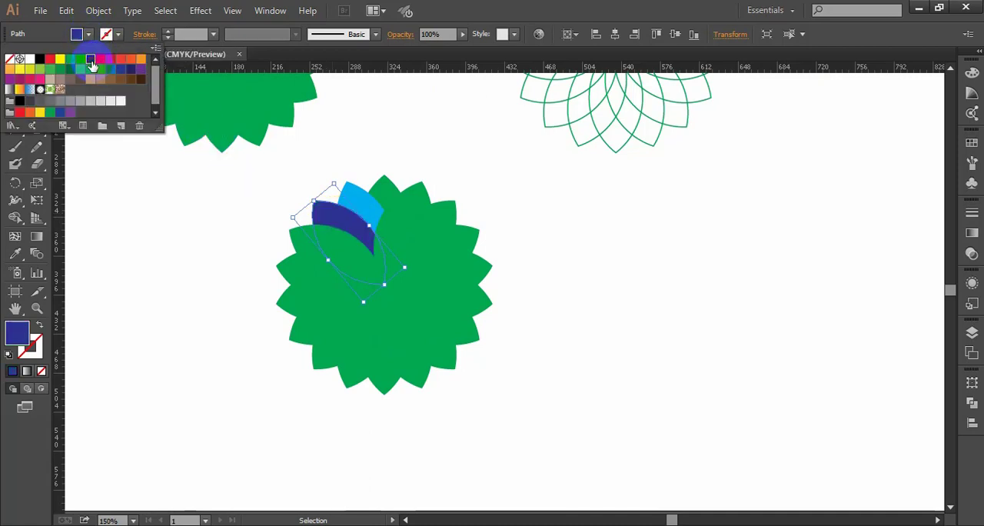
click(308, 252)
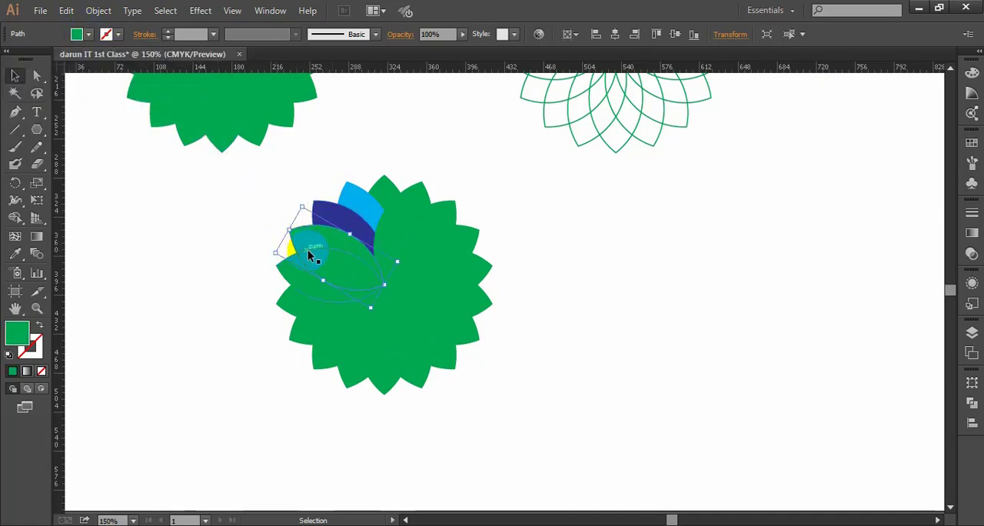
click(80, 34)
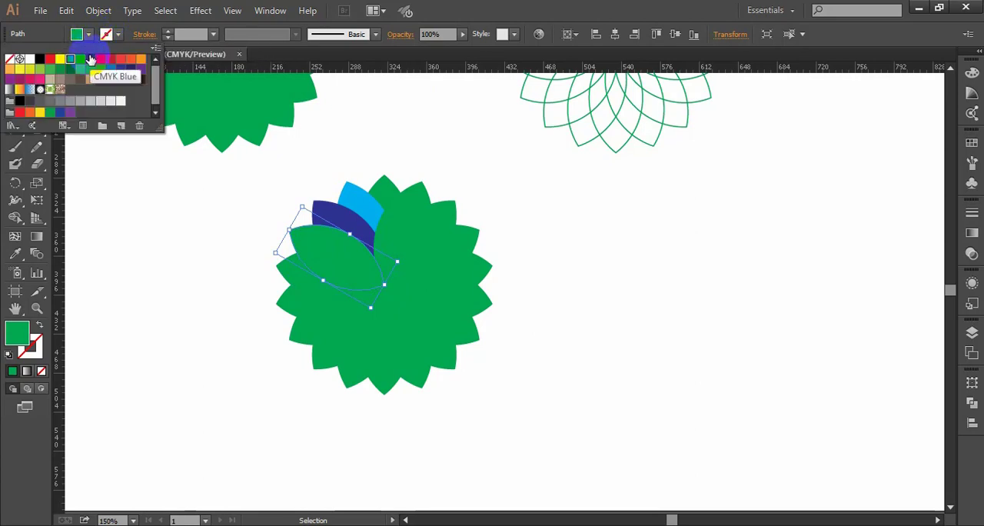
click(100, 59)
click(595, 269)
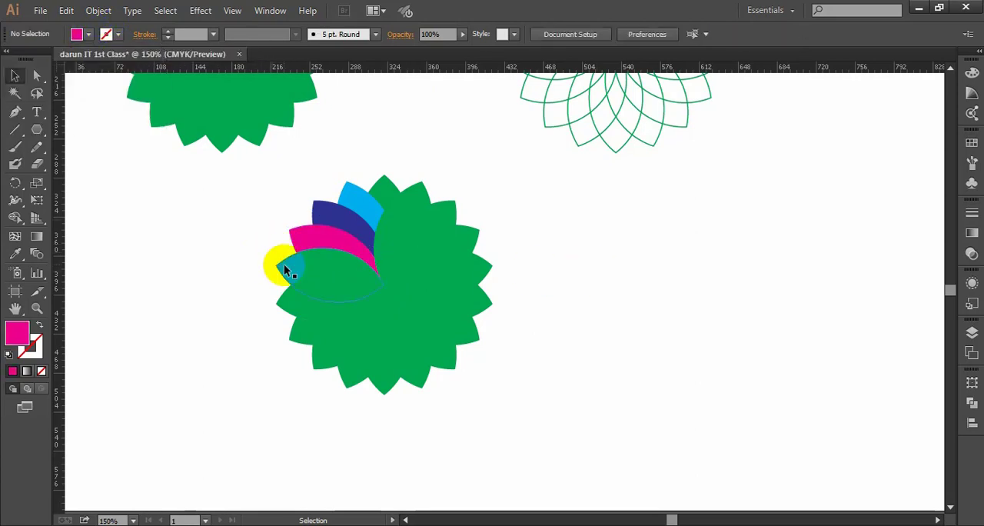
- Fill the petal after the magenta one dark red and the following petal with the C=0 M=90 Y=85 K=0 swatch
click(286, 270)
click(88, 34)
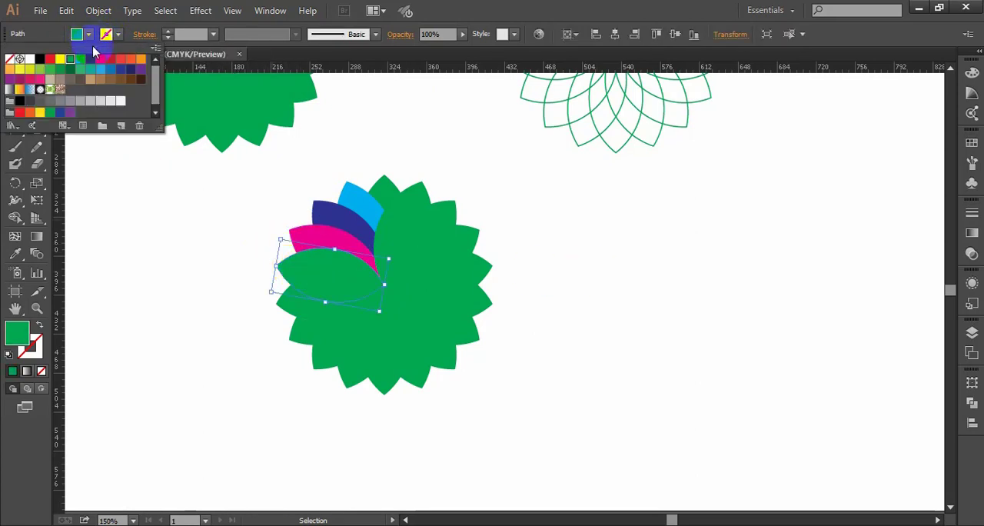
click(109, 61)
click(369, 306)
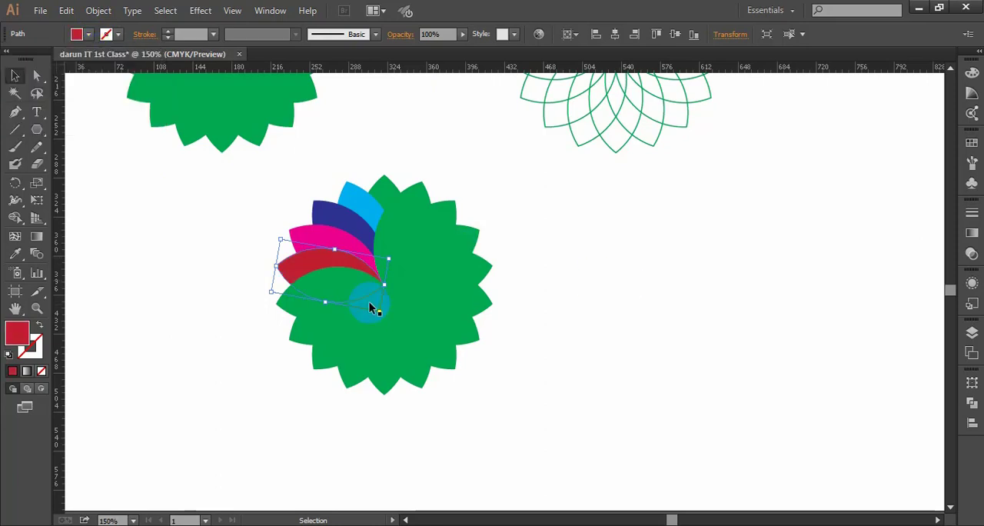
click(292, 307)
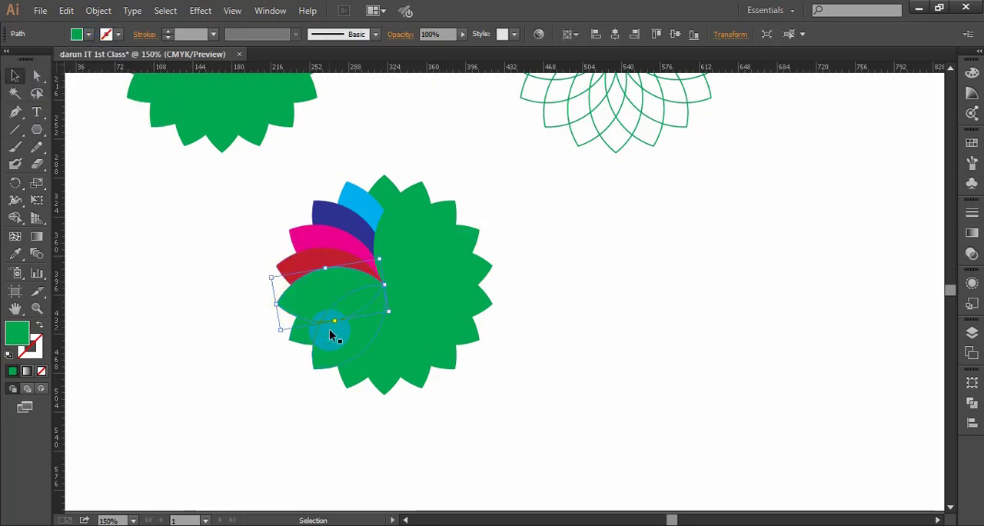
click(89, 35)
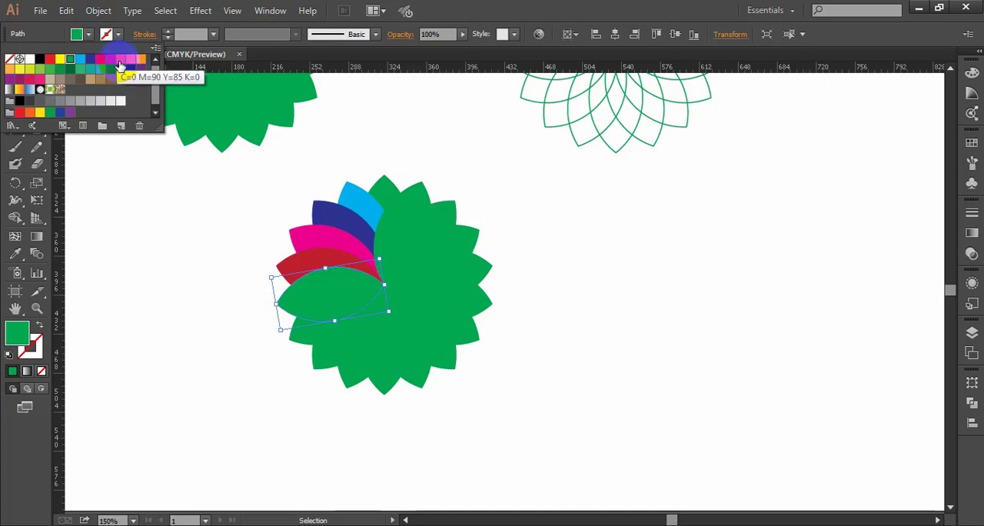
click(120, 58)
click(586, 277)
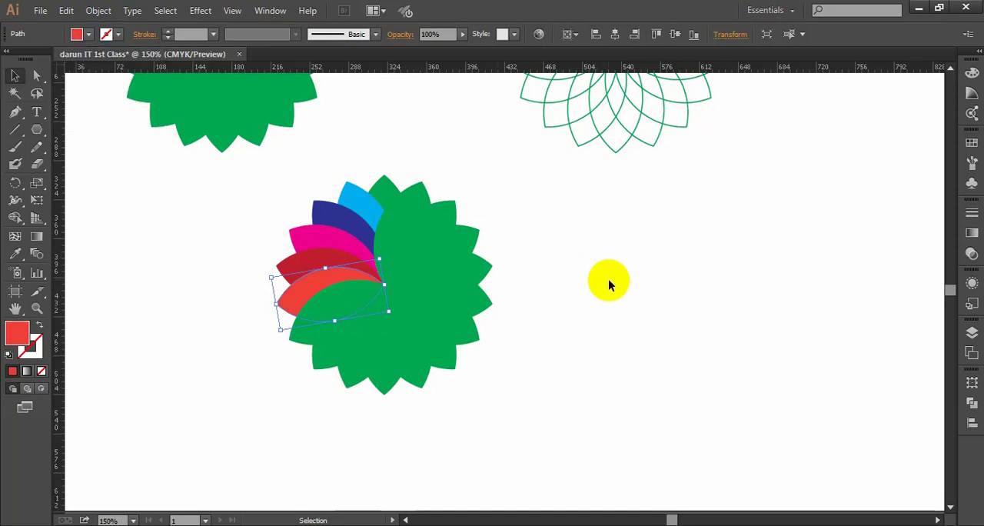
- Fill the sixth petal counter-clockwise from the top with the C=0 M=90 Y=85 K=0 swatch as well
scroll(546, 299, down, 1)
click(299, 310)
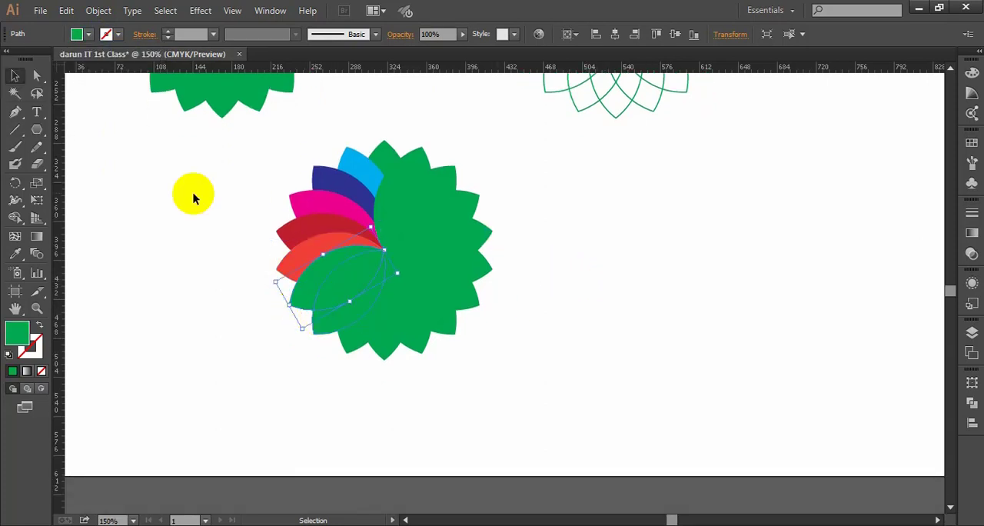
click(88, 35)
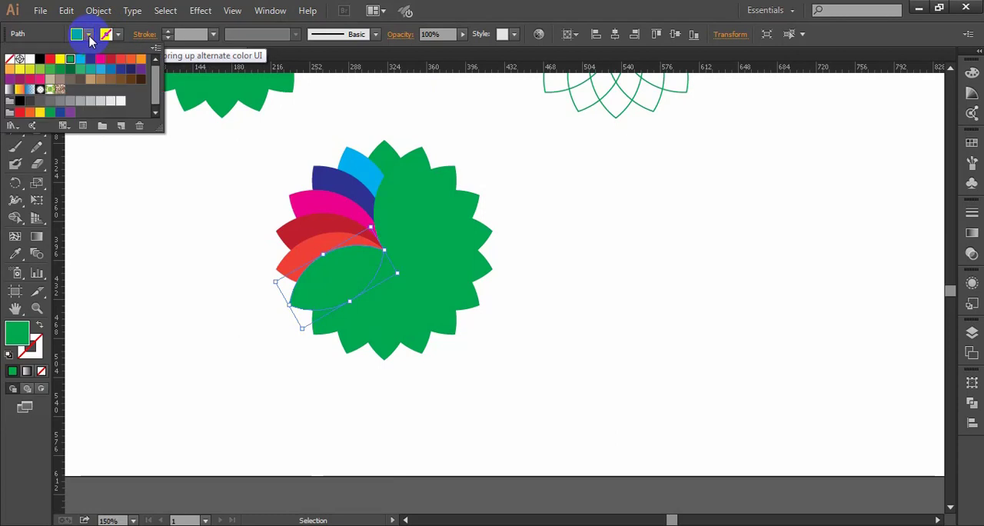
click(122, 63)
click(441, 260)
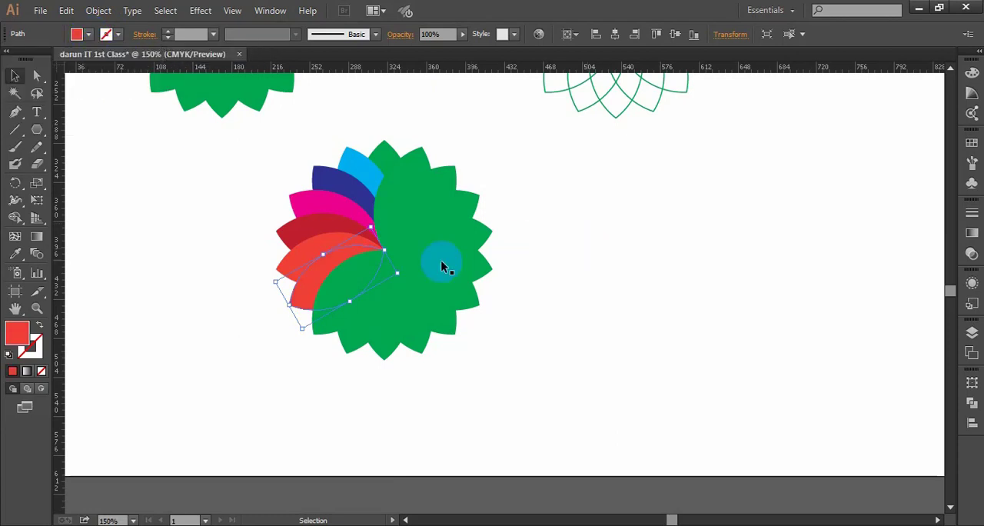
- Change the fill of the sixth petal counter-clockwise from the top to reddish orange and deselect it
click(270, 343)
click(298, 295)
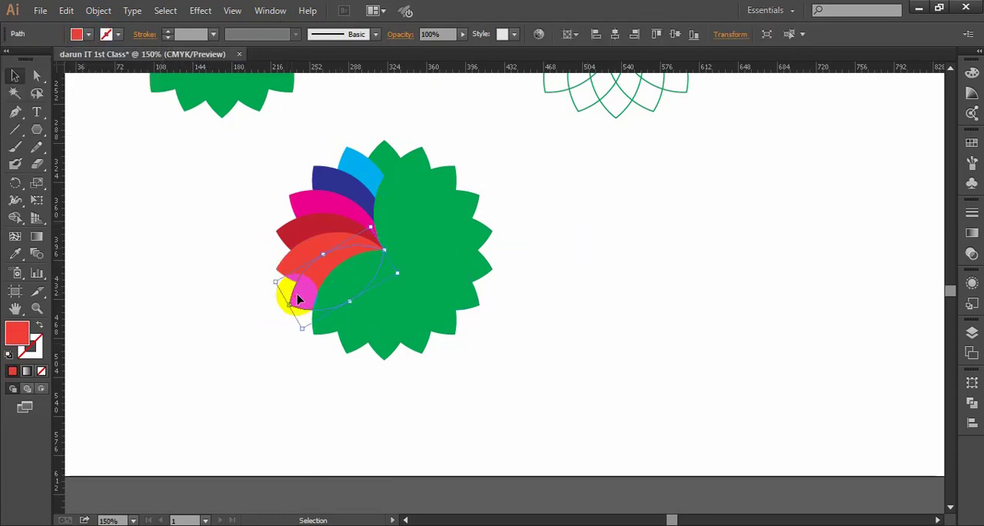
click(88, 34)
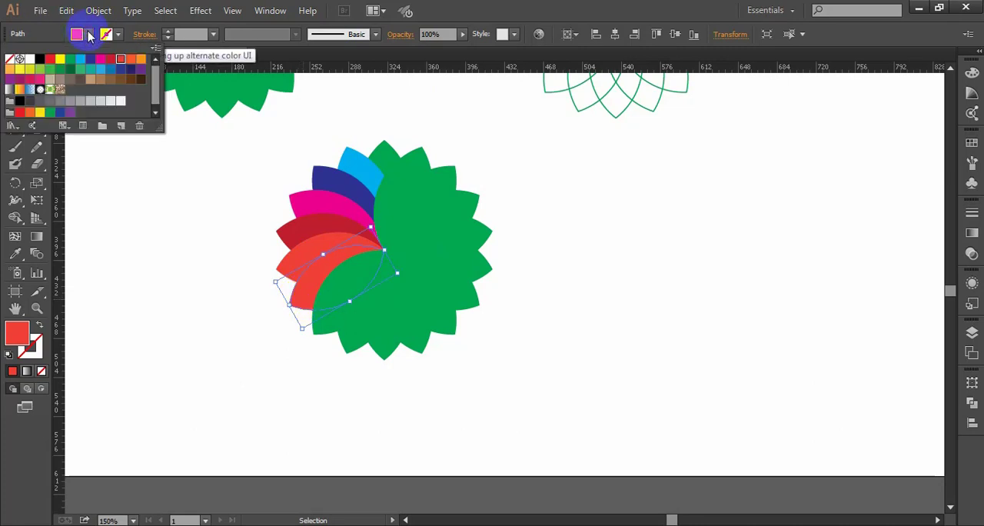
click(129, 61)
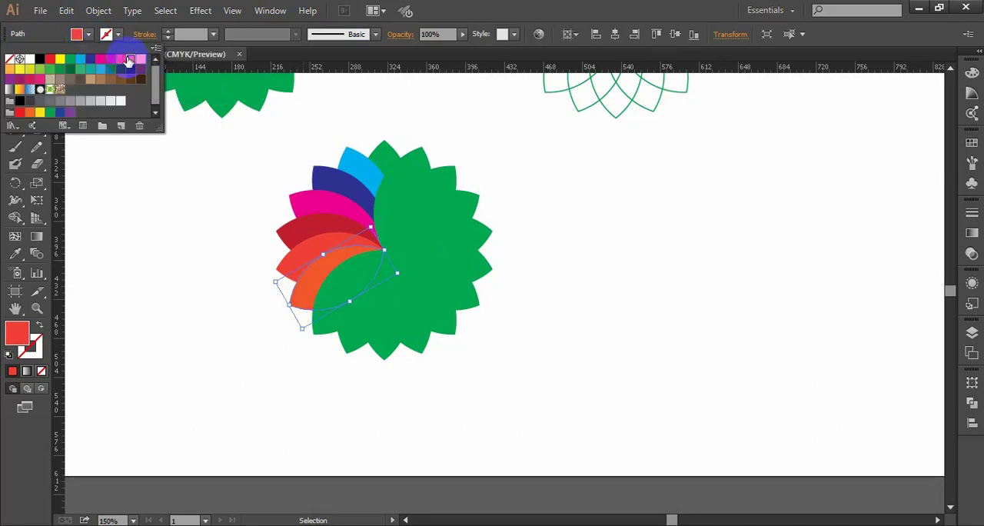
scroll(569, 272, down, 1)
click(574, 280)
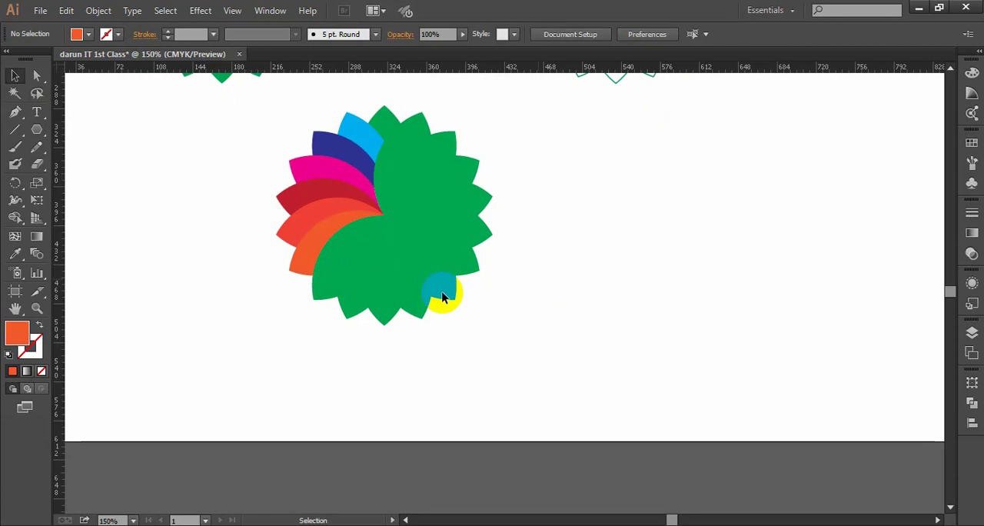
- Fill the petal after the reddish-orange one with orange and the following petal with light orange, and deselect
click(322, 296)
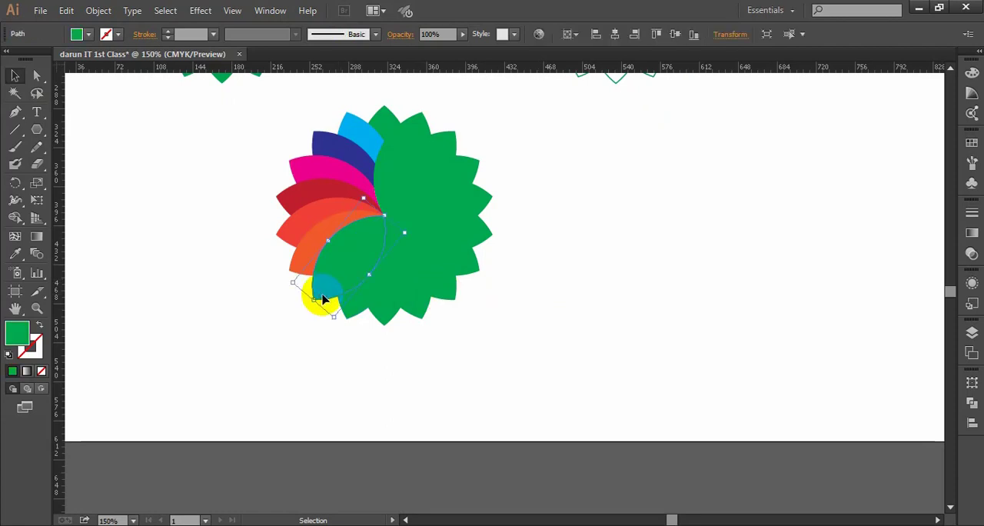
click(129, 62)
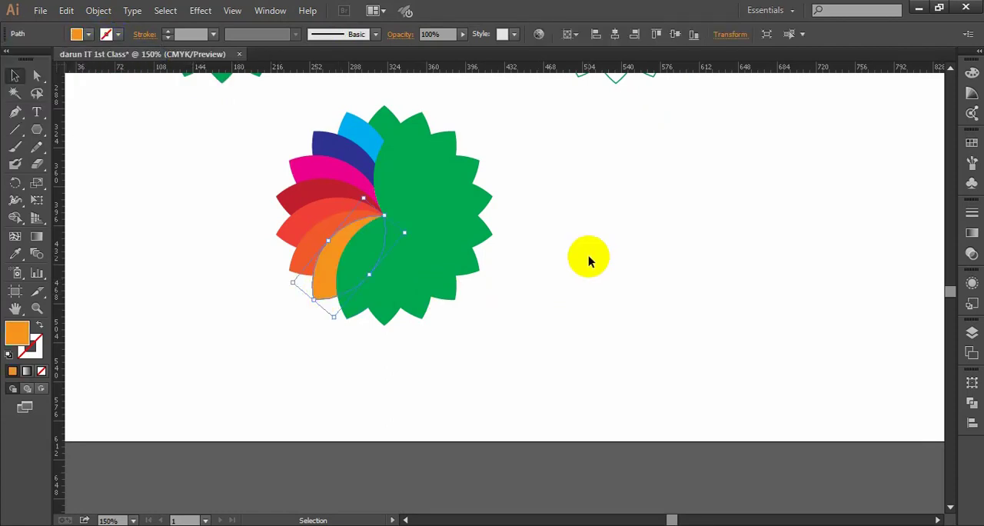
click(339, 342)
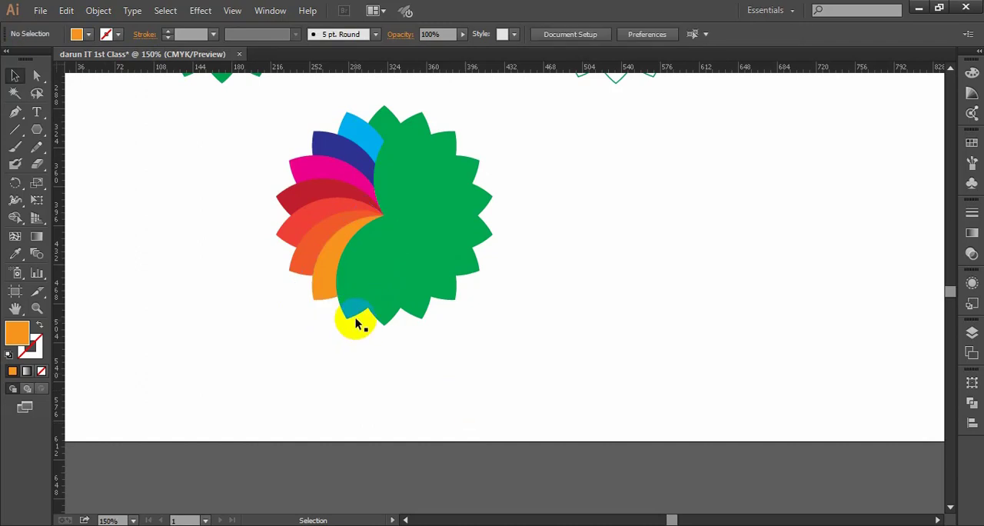
click(354, 315)
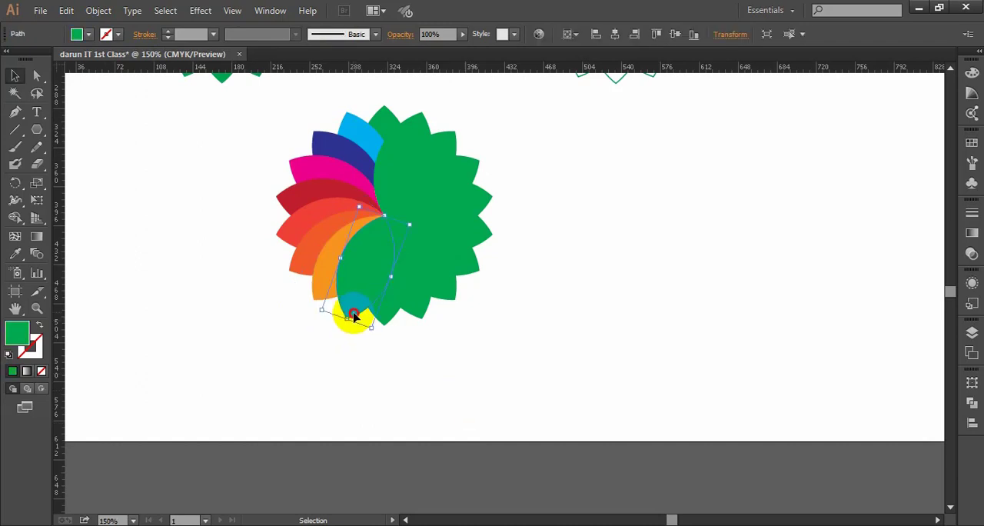
click(90, 36)
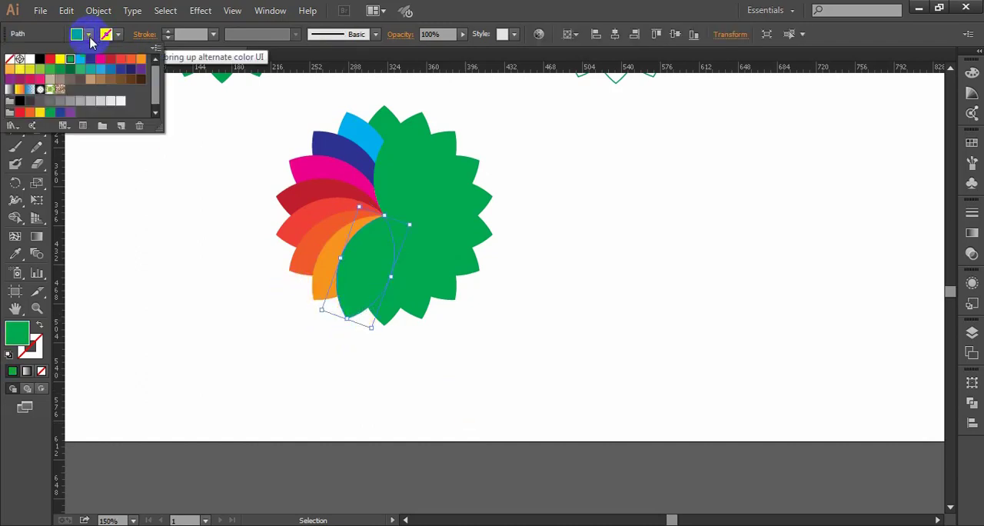
click(9, 69)
click(642, 284)
click(641, 284)
- Fill the bottom petal yellow and the next petal counter-clockwise with the C=20 M=0 Y=100 K=0 swatch, and deselect
click(384, 309)
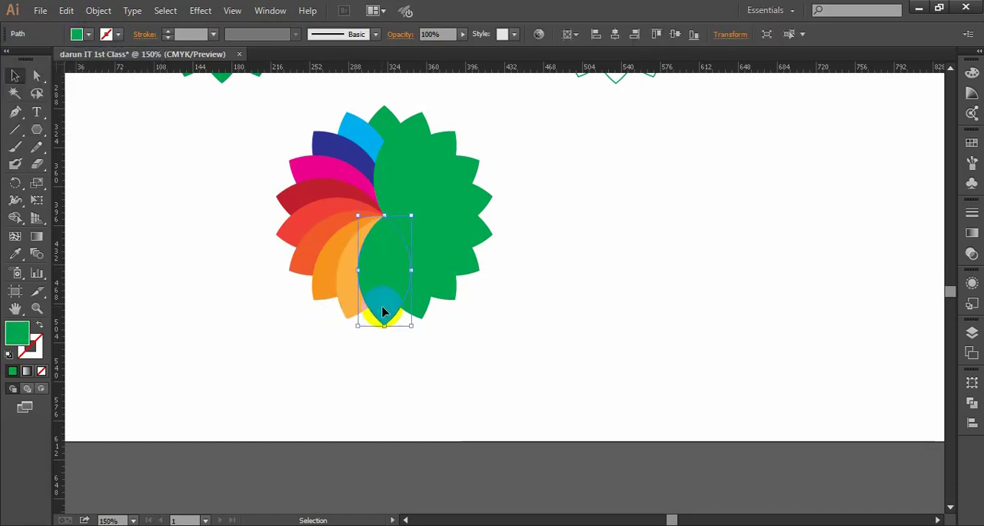
click(88, 35)
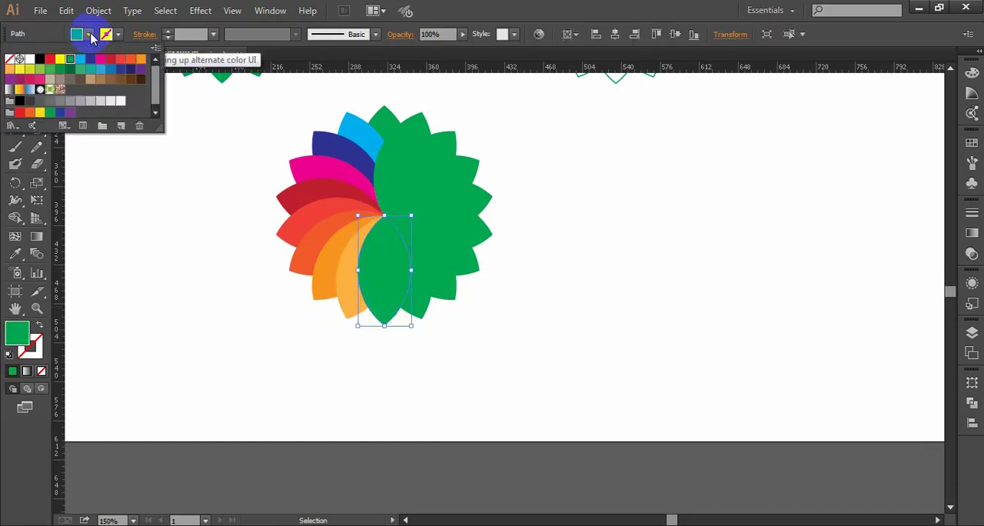
click(25, 73)
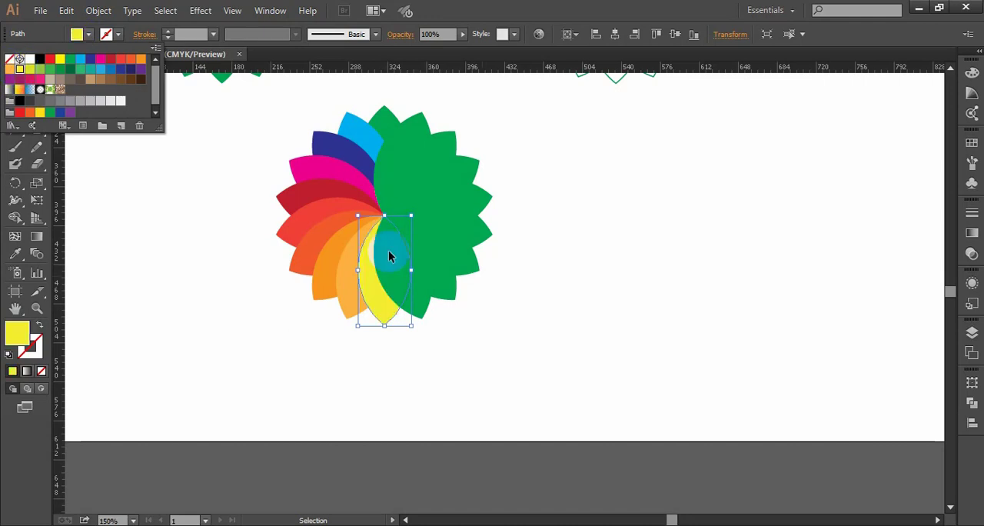
click(580, 304)
click(572, 315)
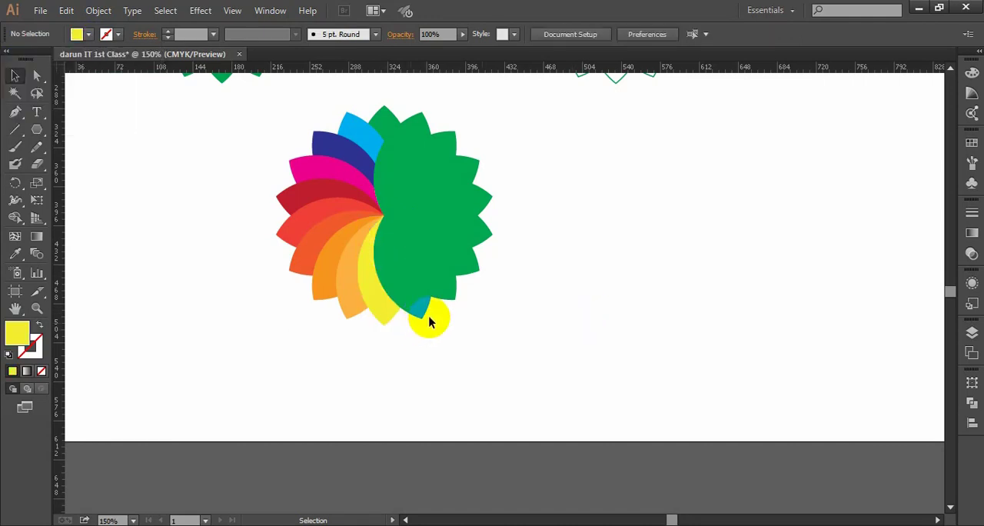
click(421, 314)
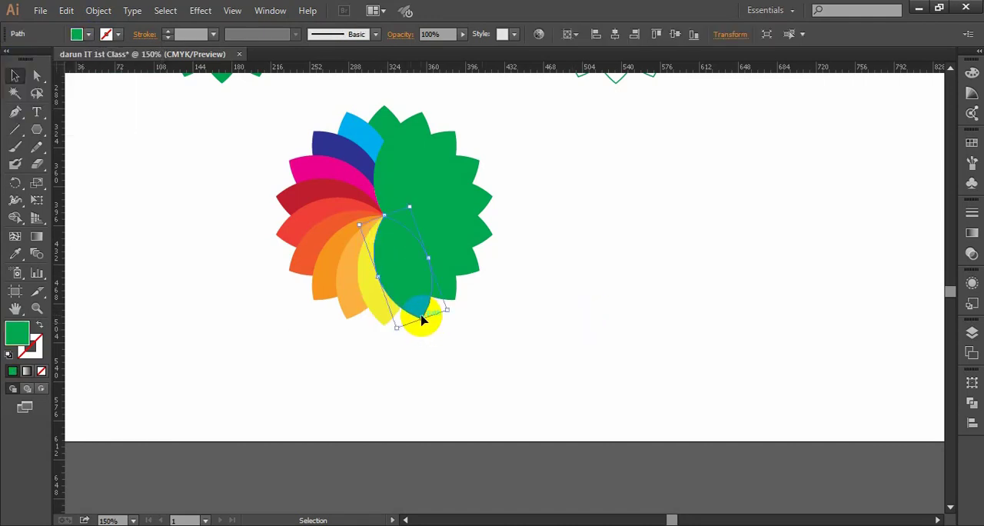
click(89, 35)
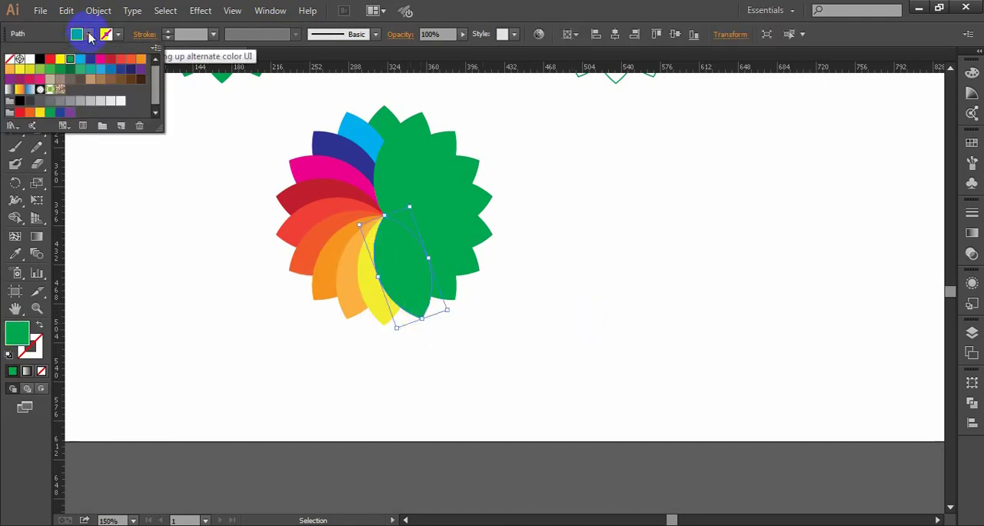
click(33, 70)
click(606, 301)
click(606, 301)
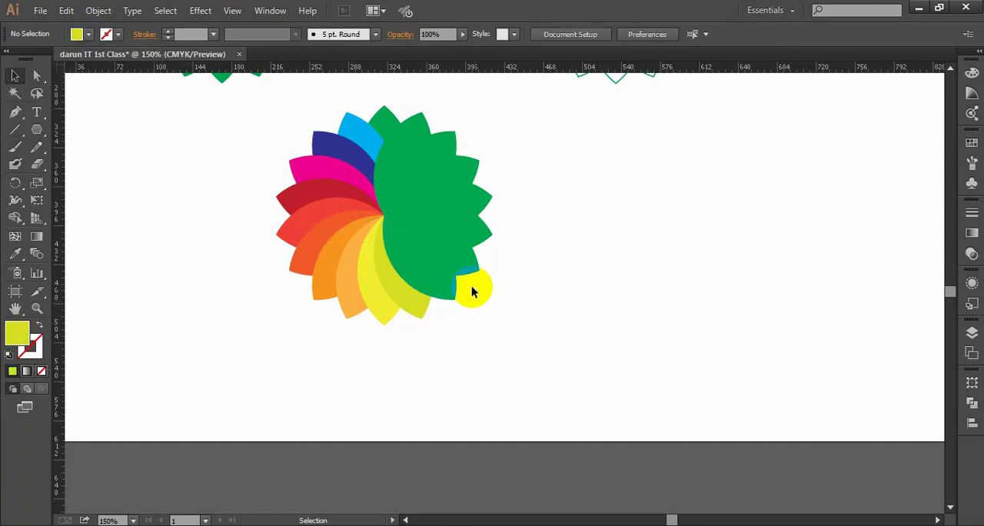
- Fill the petal after the yellow-green one with mid green and the following petal with the C=90 M=30 Y=95 K=30 swatch, and deselect
click(444, 287)
click(89, 36)
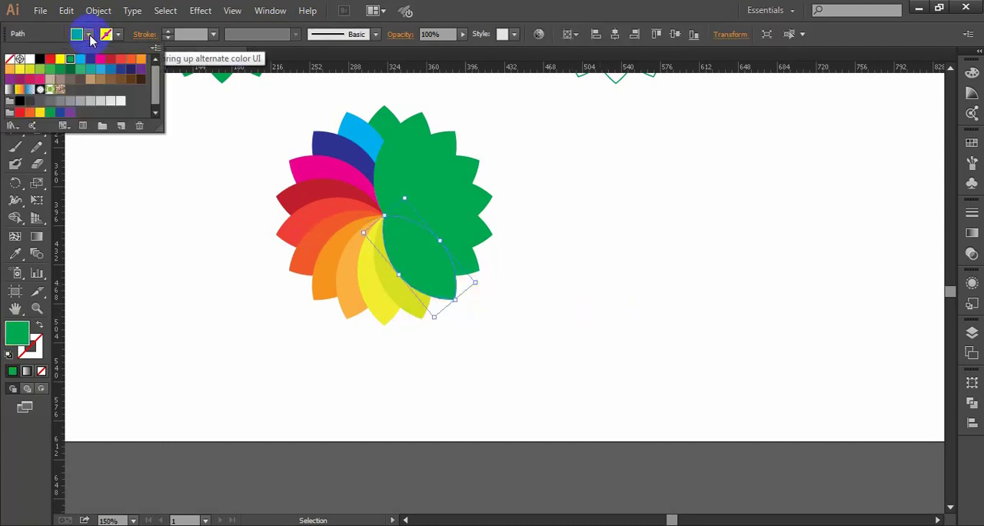
click(50, 69)
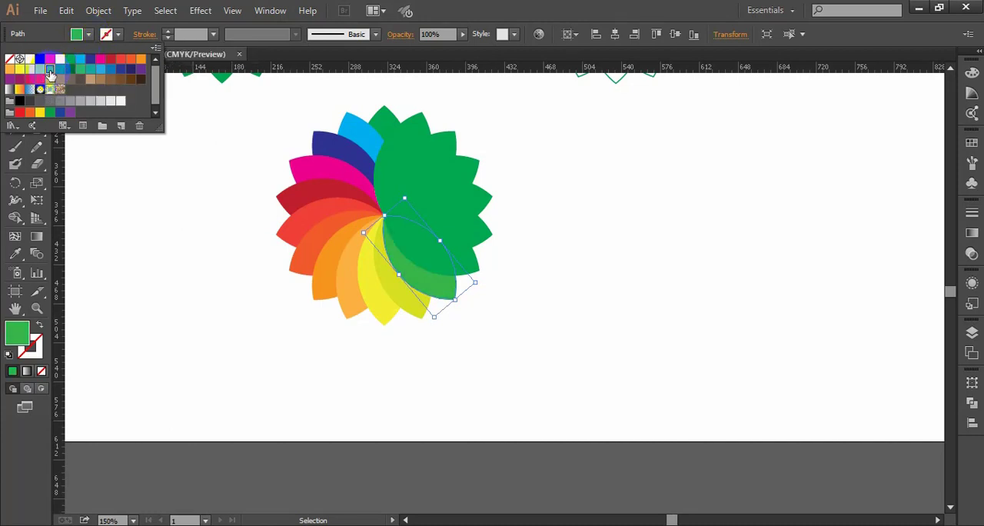
click(634, 273)
drag(482, 272, 490, 234)
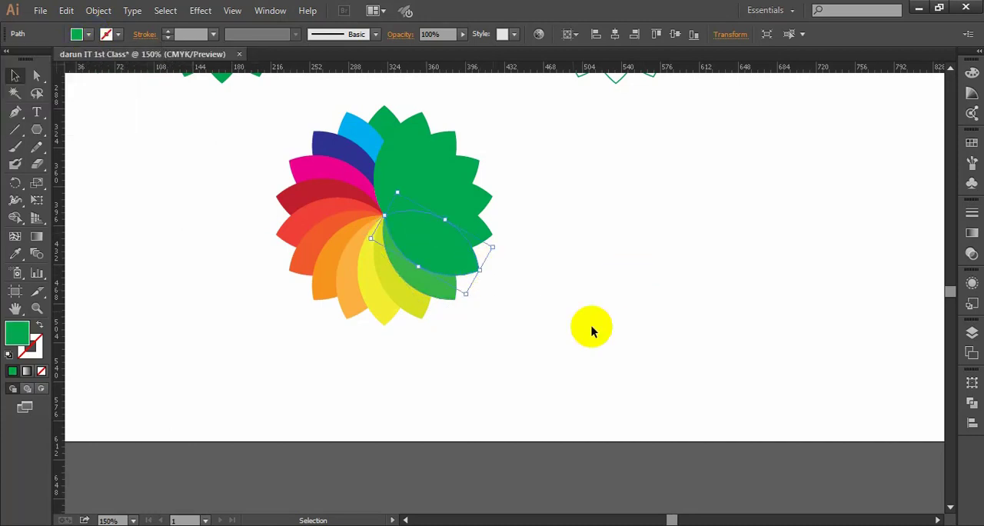
click(90, 35)
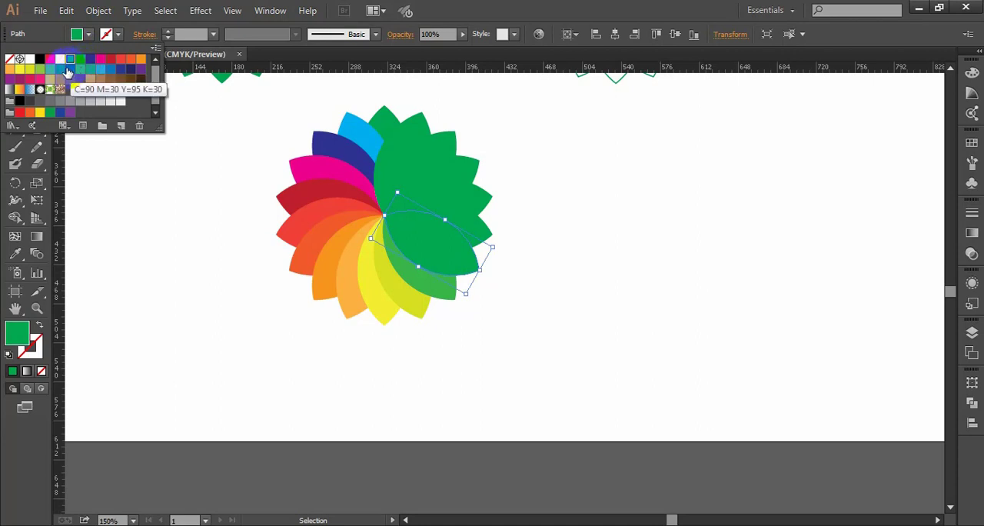
click(70, 68)
click(558, 259)
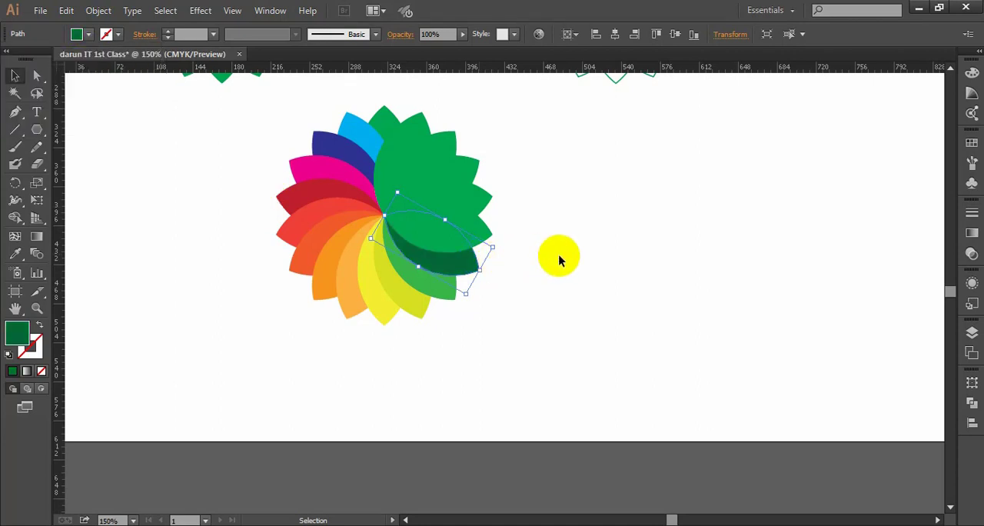
click(558, 259)
- Fill the petal after the dark green one with teal and the following petal with light blue
click(487, 228)
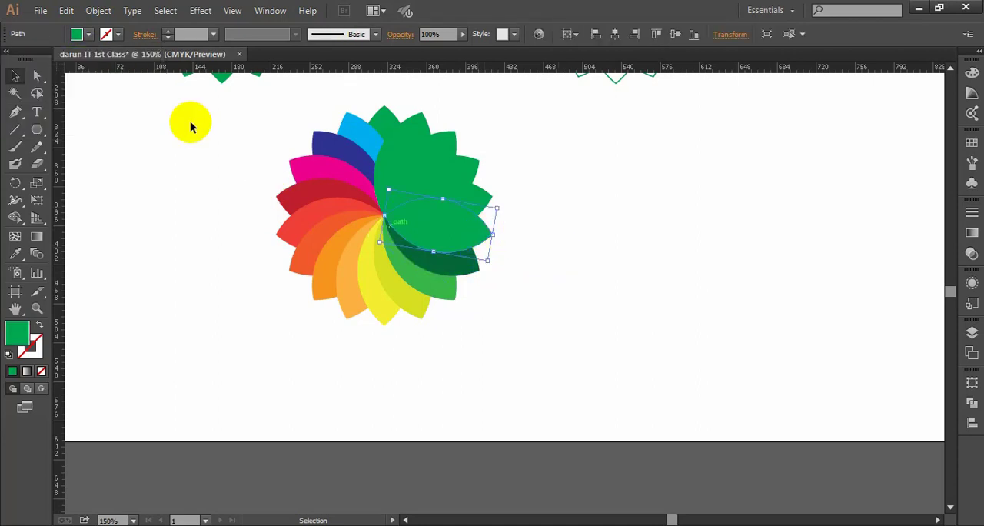
click(89, 34)
click(80, 70)
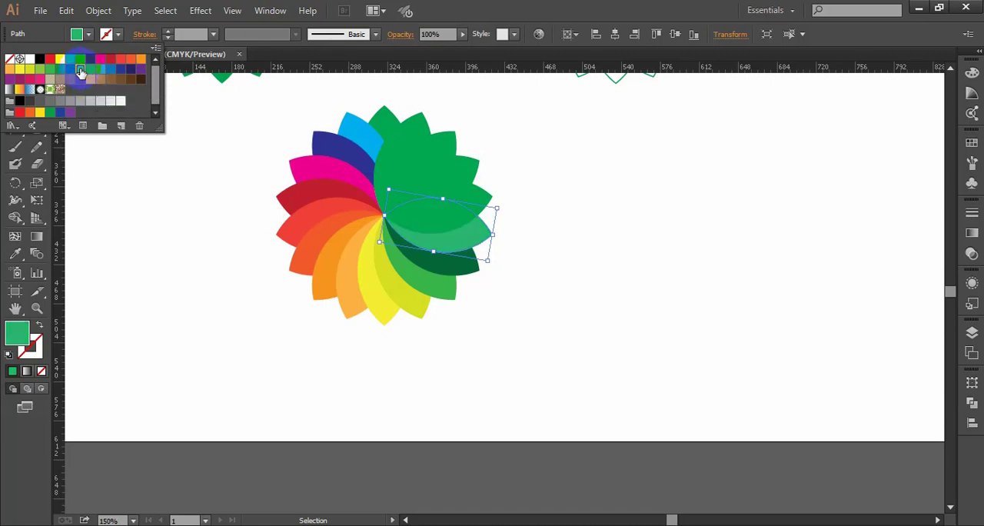
click(91, 71)
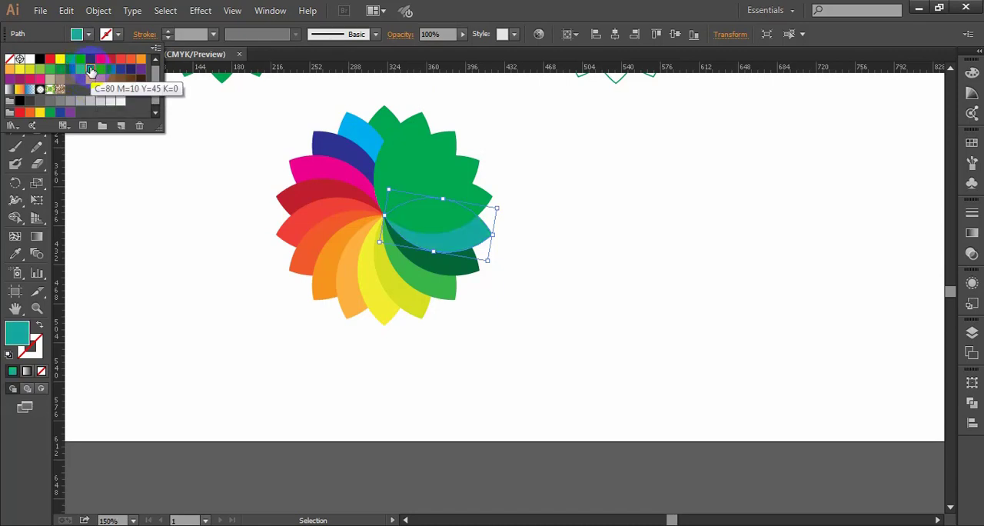
click(567, 221)
click(477, 198)
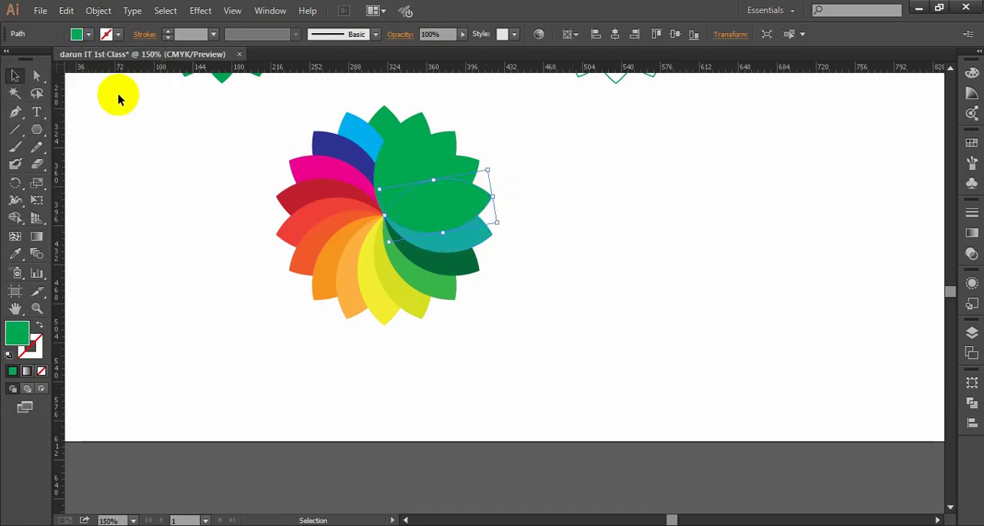
click(89, 34)
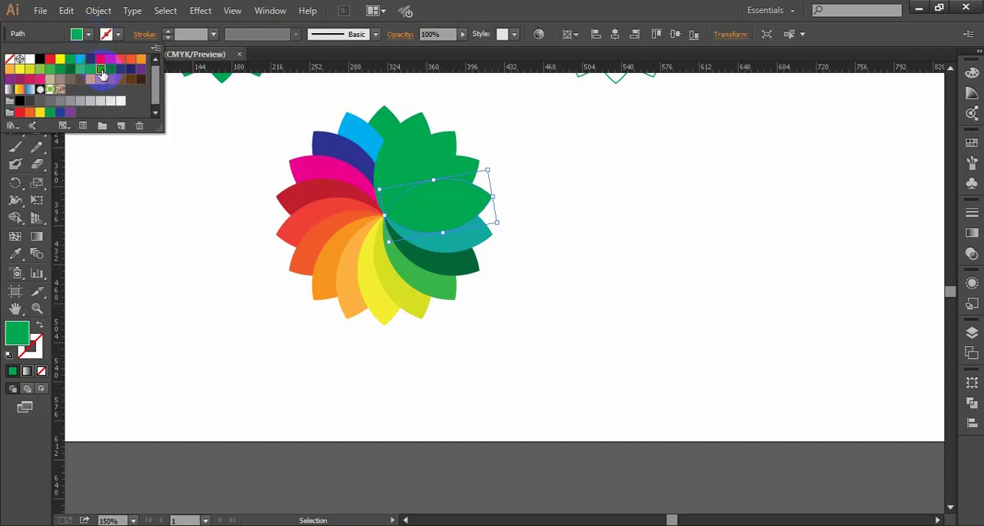
click(101, 70)
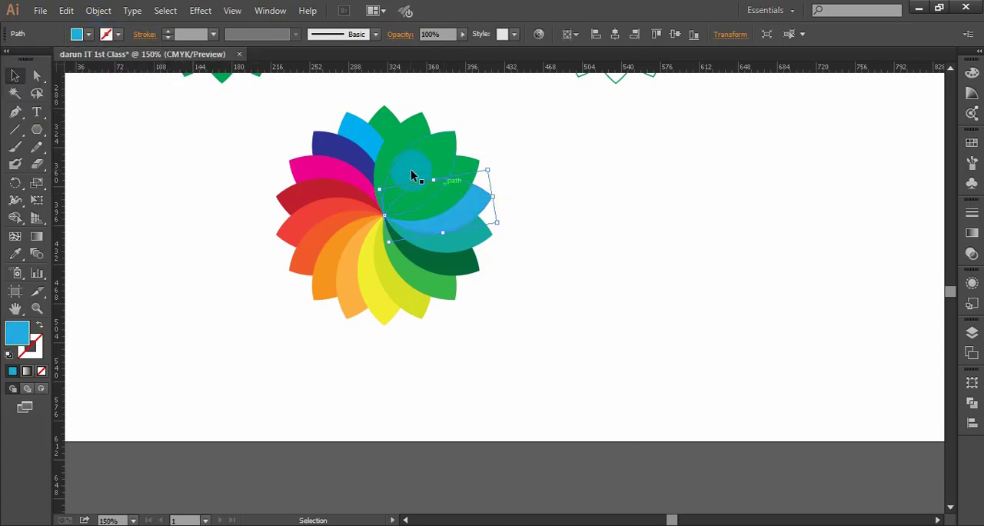
click(573, 192)
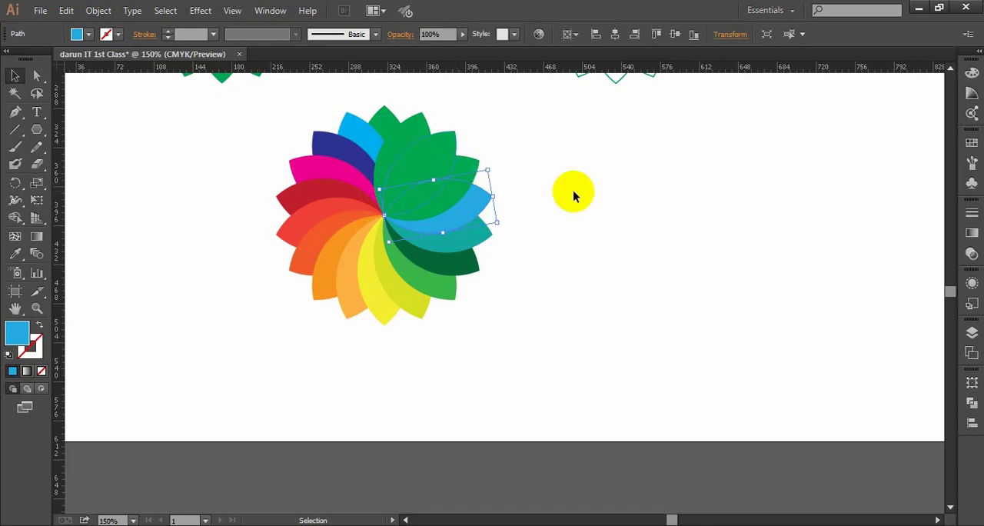
- Fill the petal after the light blue one with pink and the following petal with tan
click(463, 177)
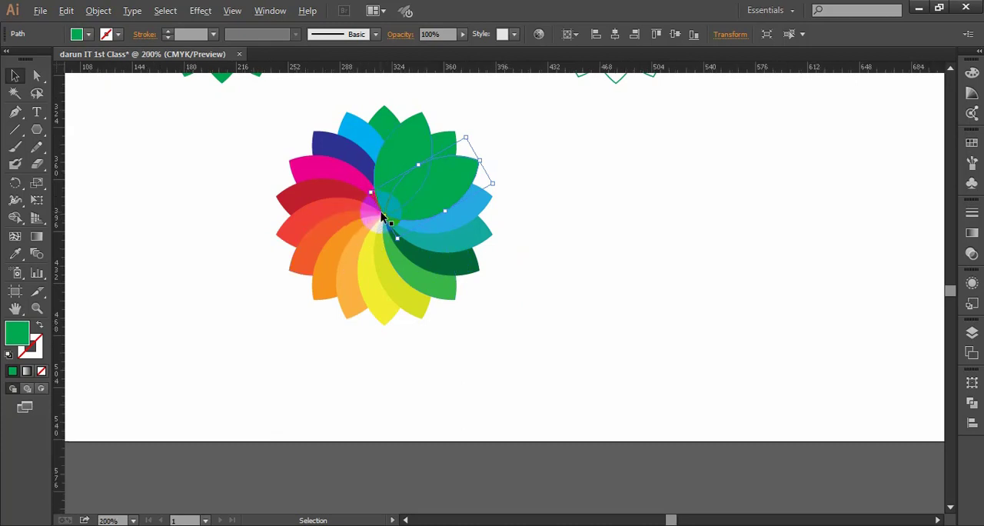
scroll(380, 211, up, 1)
scroll(393, 225, down, 2)
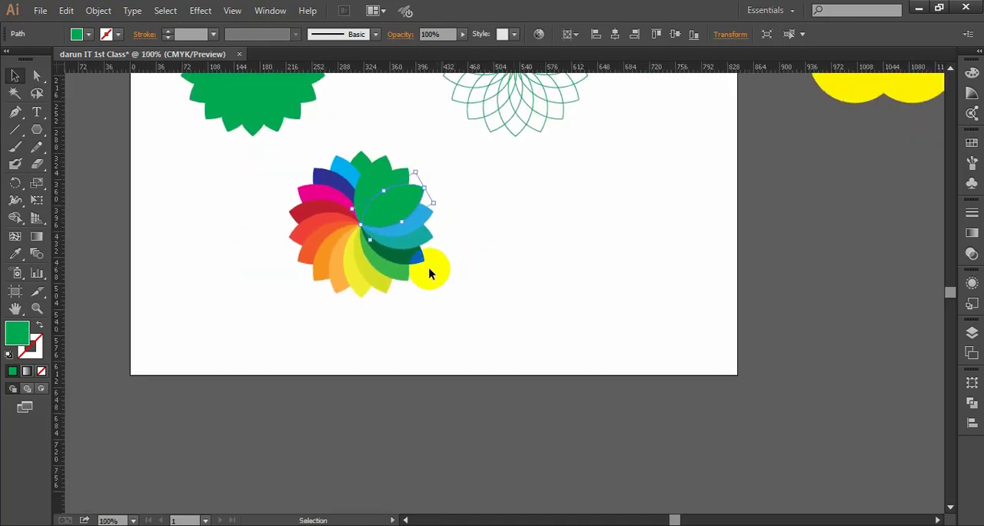
scroll(467, 220, up, 1)
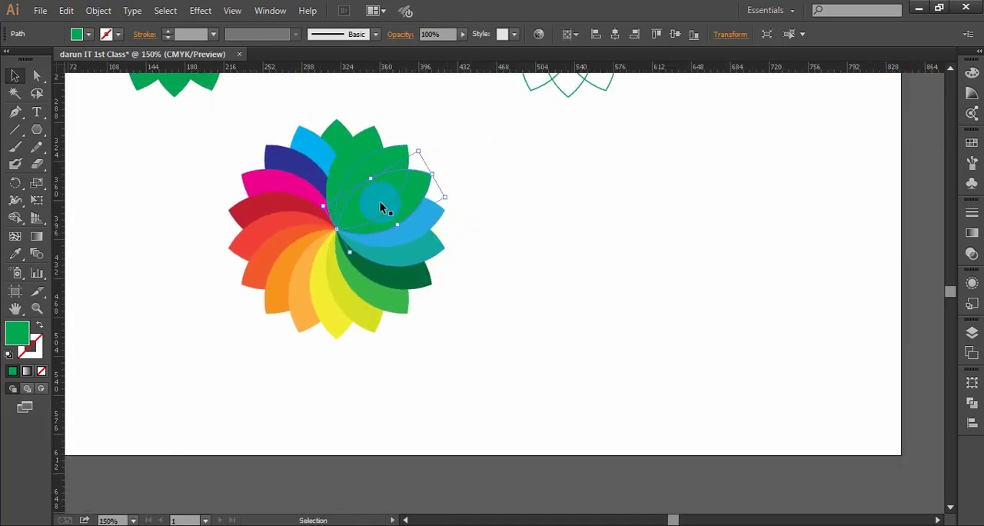
click(77, 34)
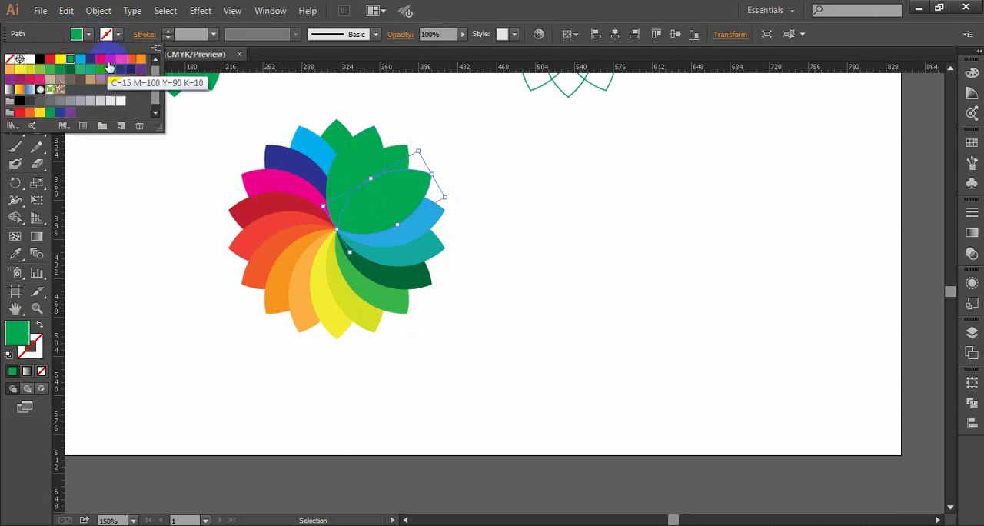
click(40, 79)
click(523, 183)
click(386, 160)
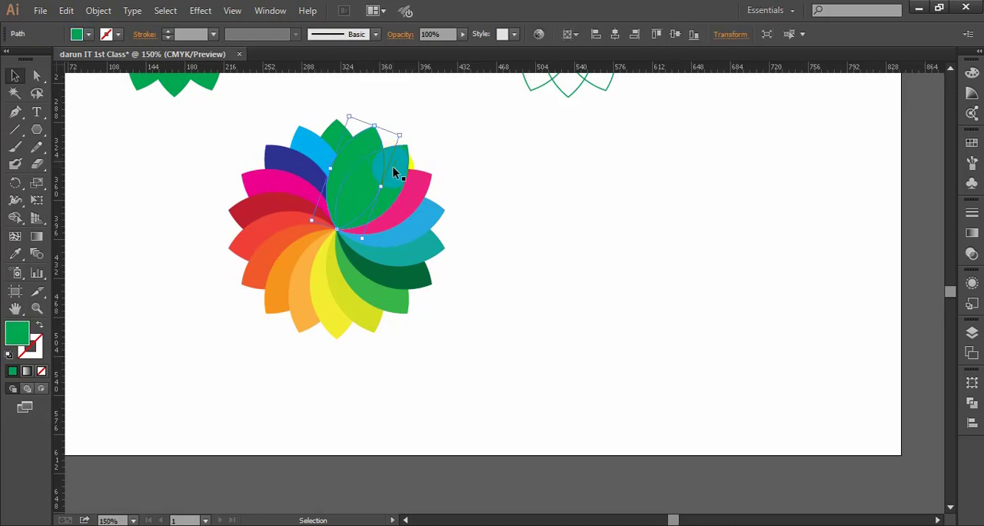
drag(398, 172, 426, 192)
click(89, 34)
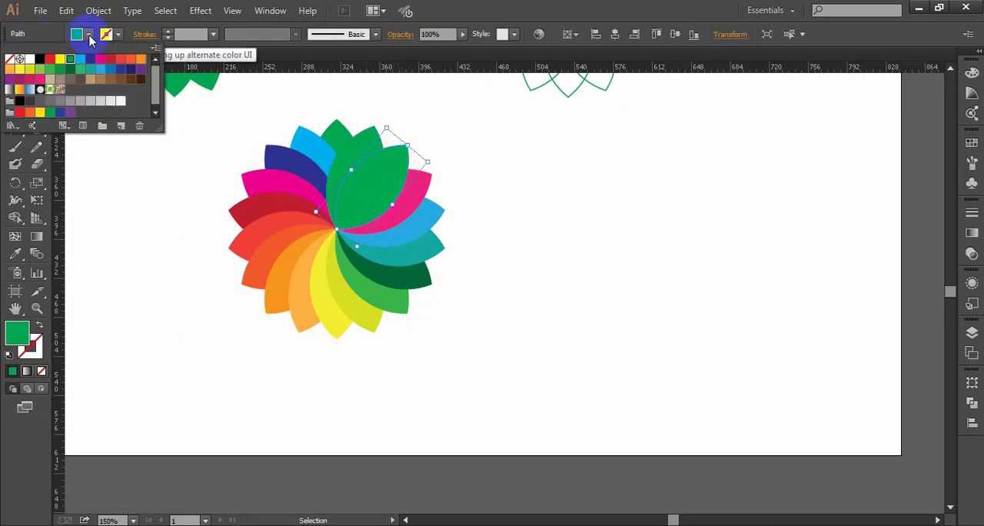
click(50, 80)
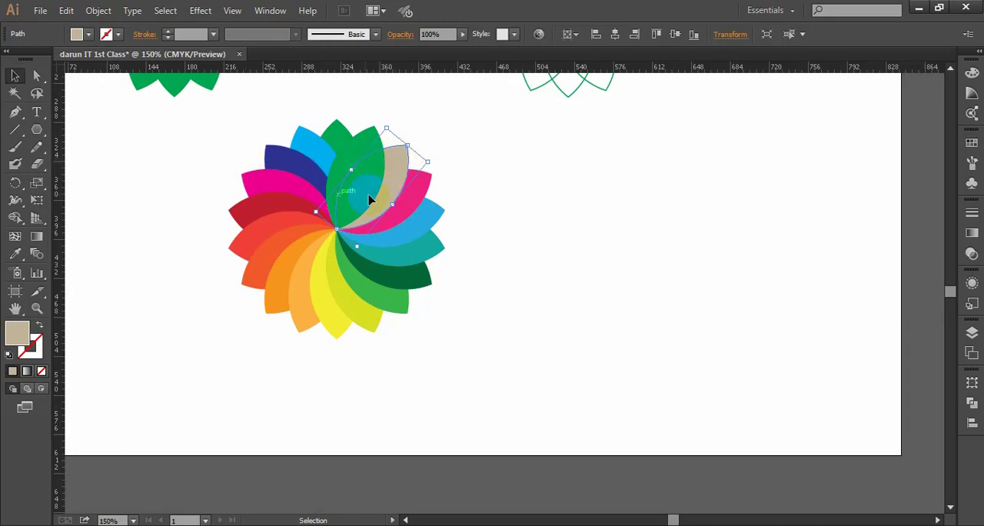
- Fill the petal between the tan one and the top petal with the C=35 M=100 Y=35 K=10 swatch, and deselect
click(364, 143)
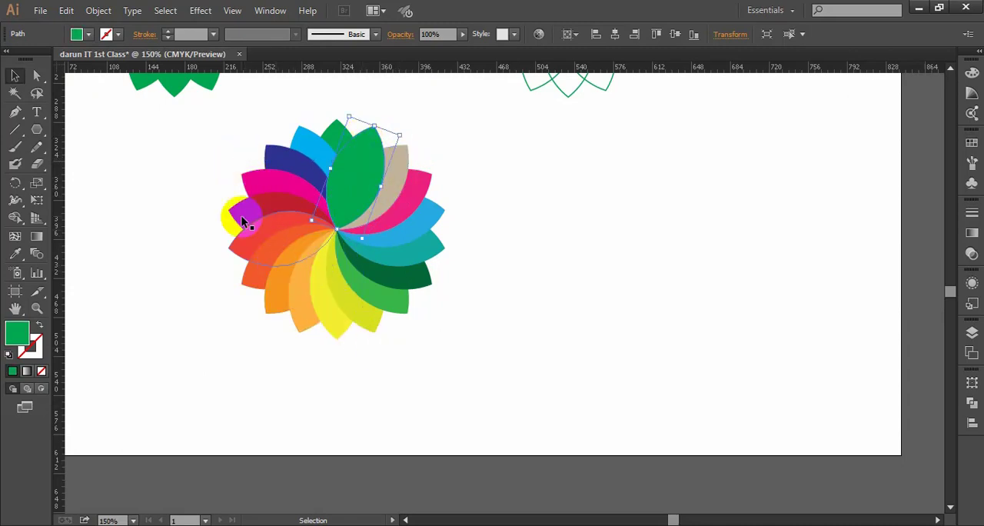
click(90, 36)
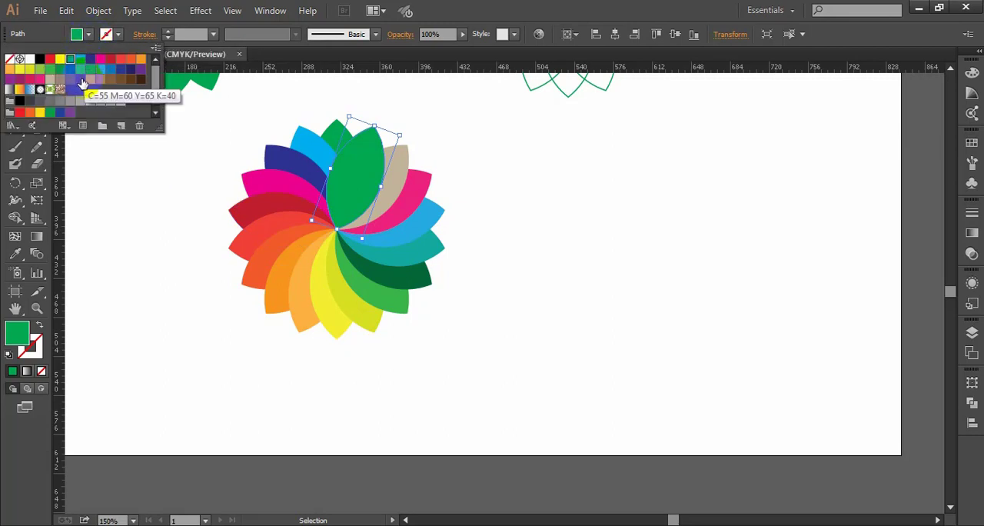
click(19, 83)
click(591, 277)
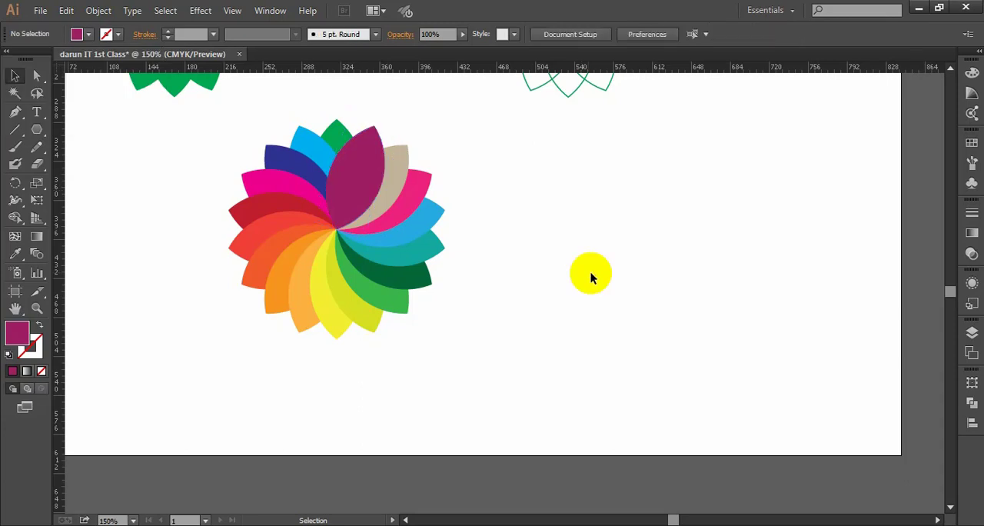
- Duplicate the whole multicoloured flower horizontally into the empty artboard area beside it, level with the original, and deselect
scroll(469, 284, down, 1)
mouse_move(513, 282)
mouse_down()
mouse_move(487, 282)
mouse_move(520, 289)
mouse_up()
scroll(400, 275, up, 1)
drag(231, 115, 508, 381)
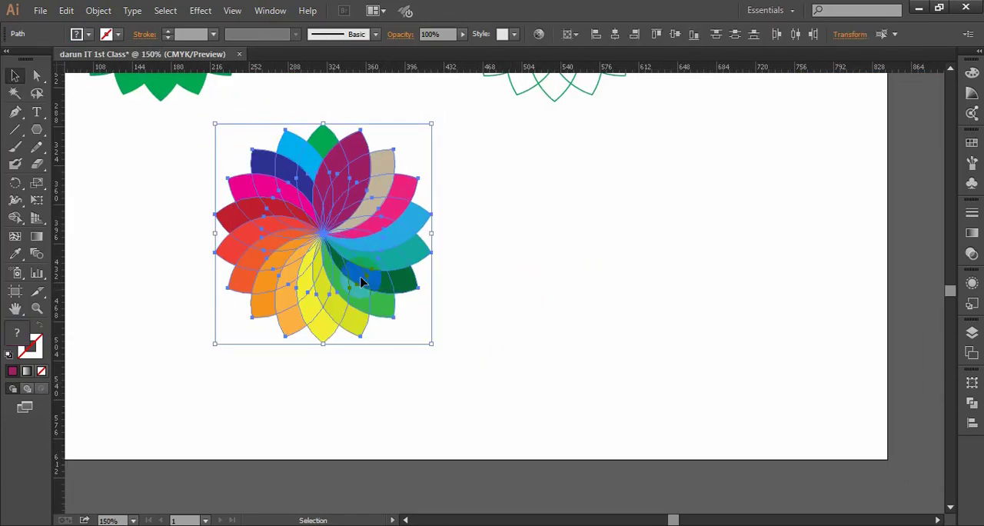
drag(332, 310, 661, 309)
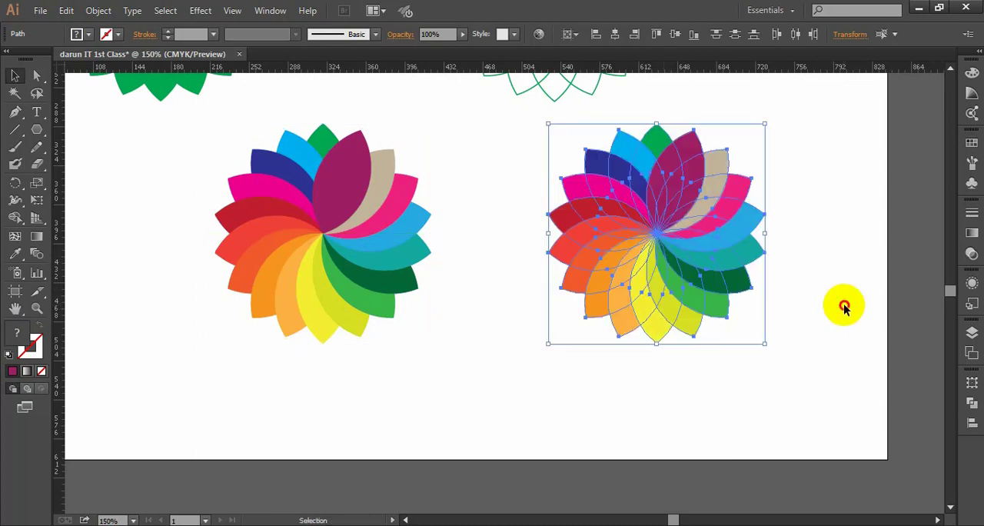
click(475, 345)
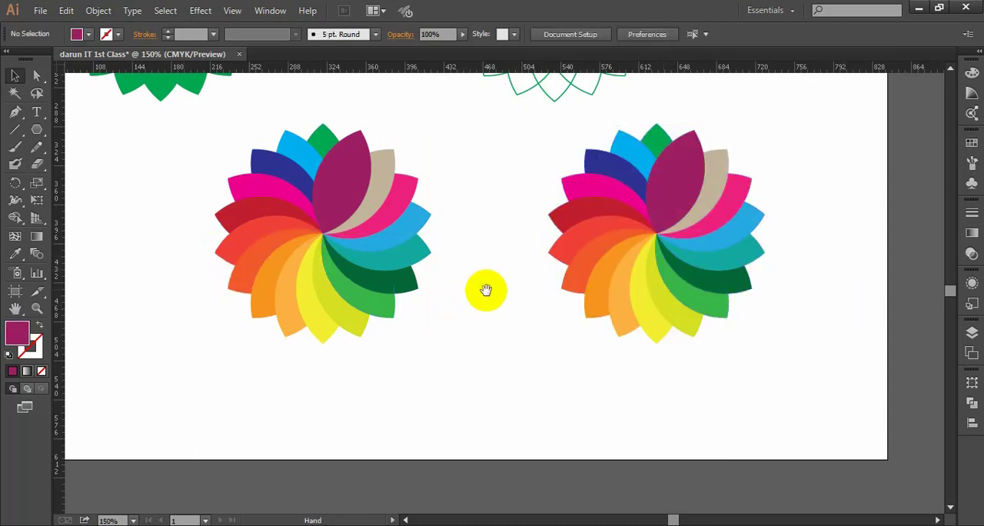
- Examine the duplicated multicoloured flower up close, including how its coloured petals overlap
drag(485, 287, 370, 283)
scroll(481, 277, up, 1)
drag(592, 235, 541, 237)
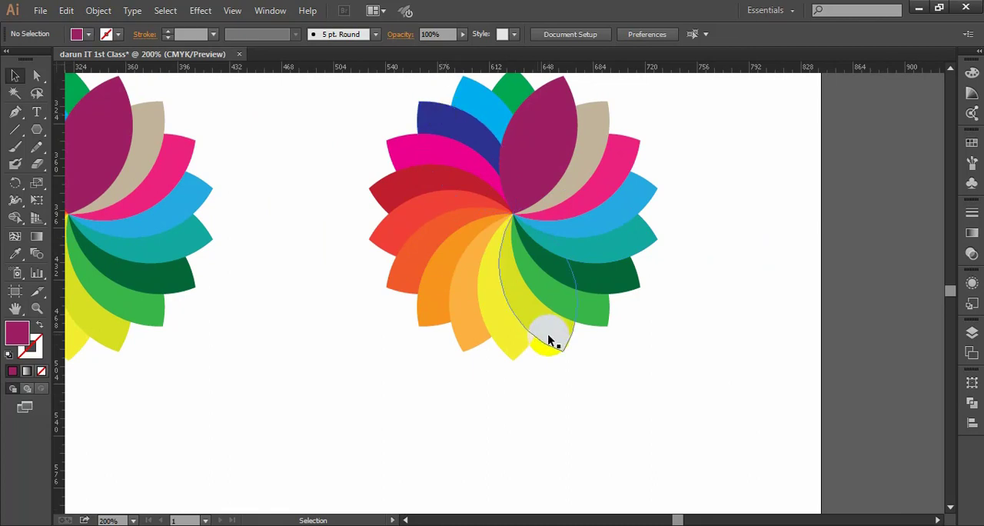
scroll(548, 336, up, 1)
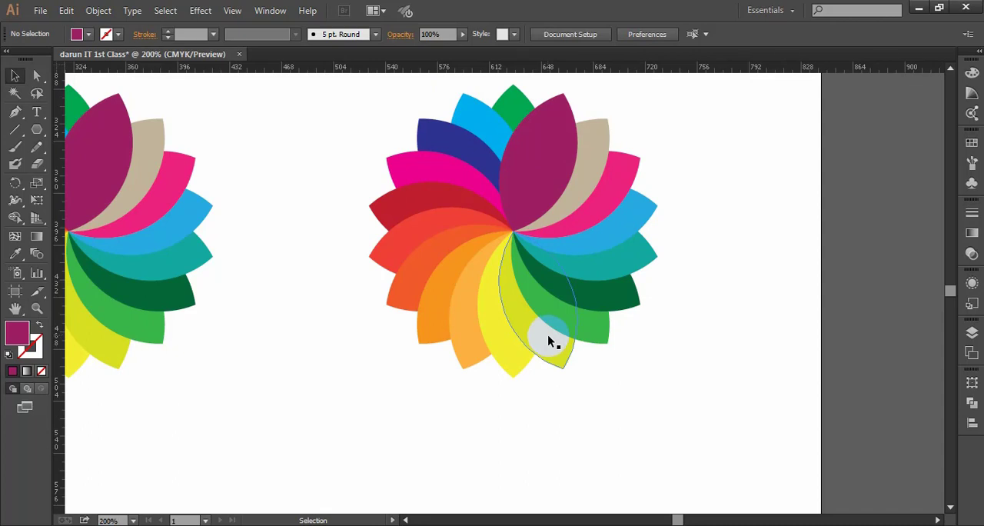
scroll(548, 335, up, 2)
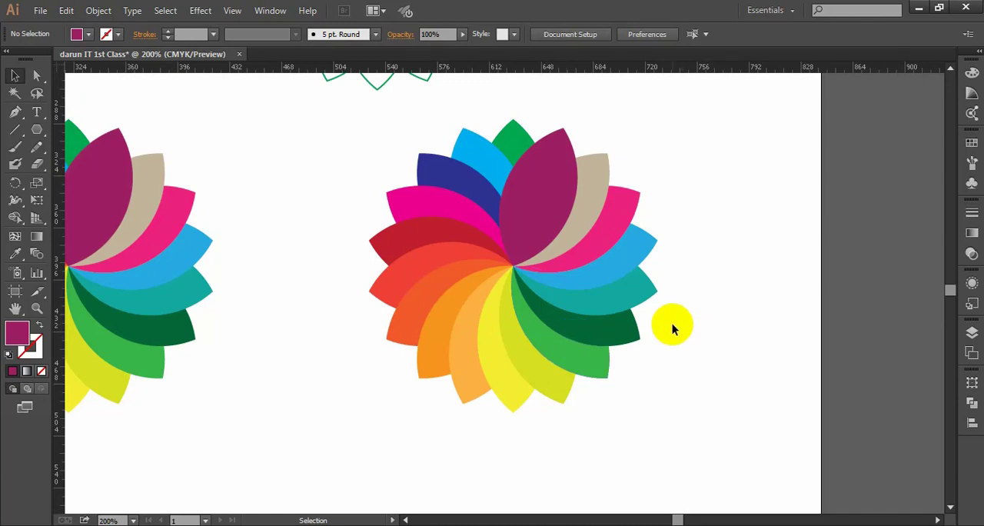
scroll(707, 323, down, 1)
key(space)
drag(712, 323, 692, 323)
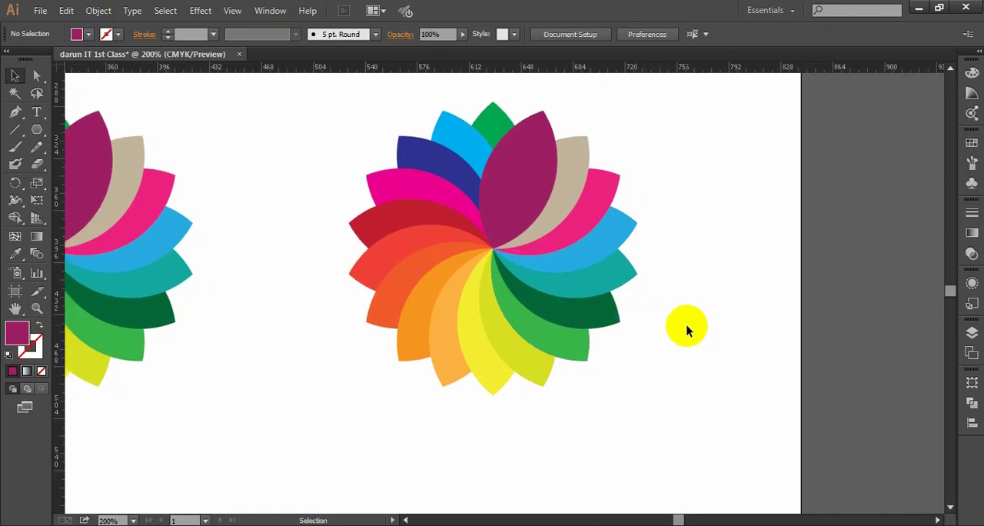
scroll(688, 332, up, 2)
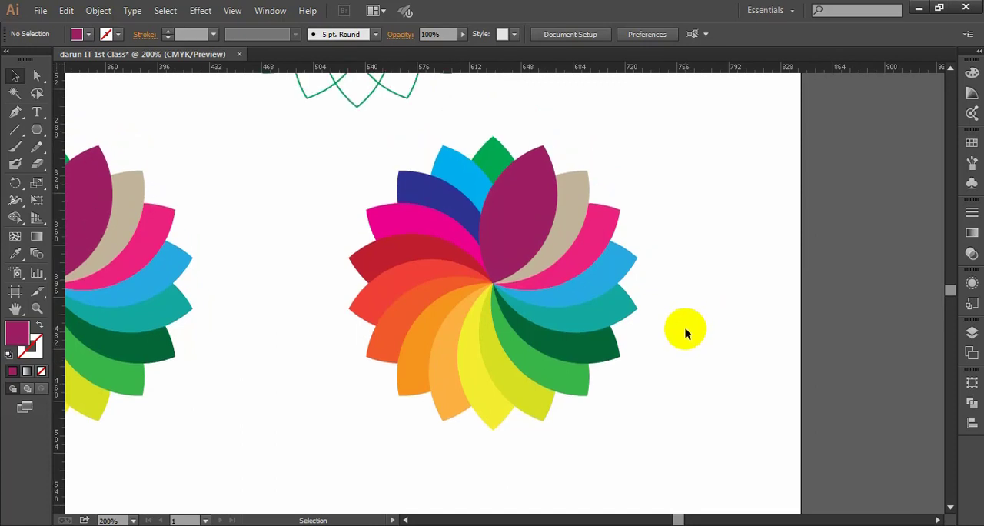
scroll(684, 332, down, 1)
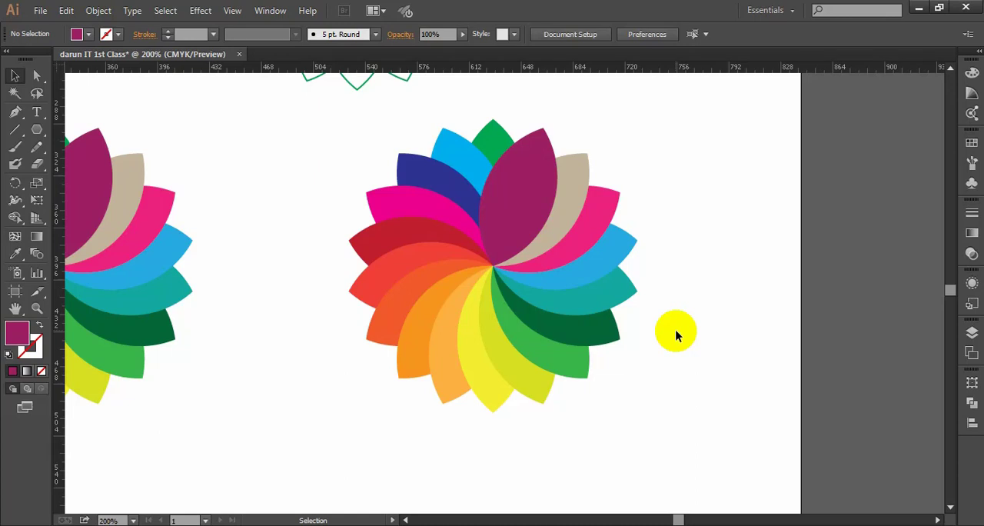
key(space)
drag(724, 301, 705, 301)
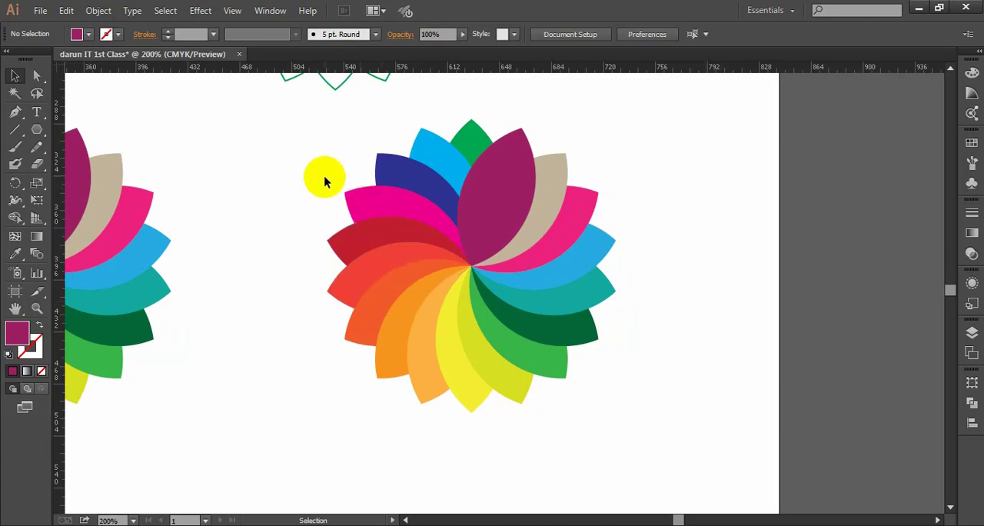
drag(315, 181, 351, 330)
click(705, 348)
scroll(453, 241, down, 1)
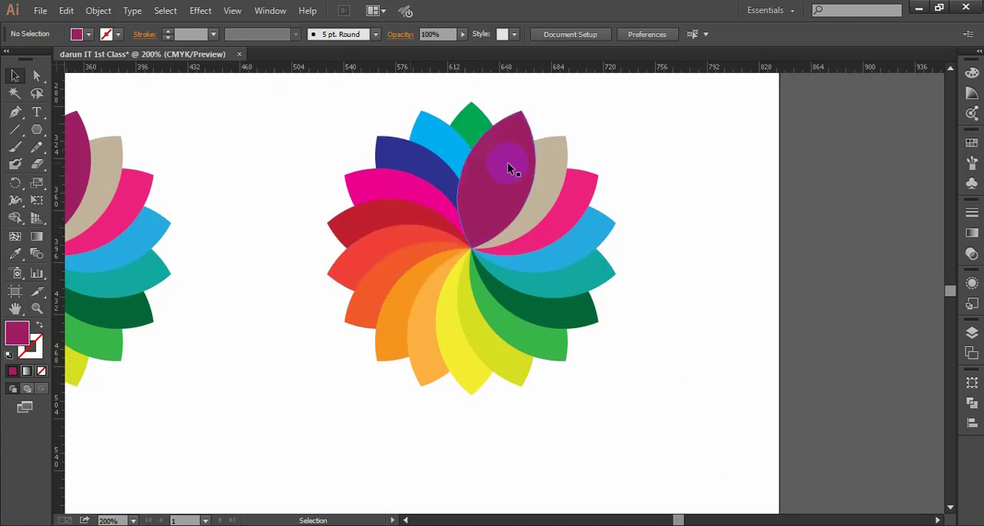
scroll(615, 307, up, 2)
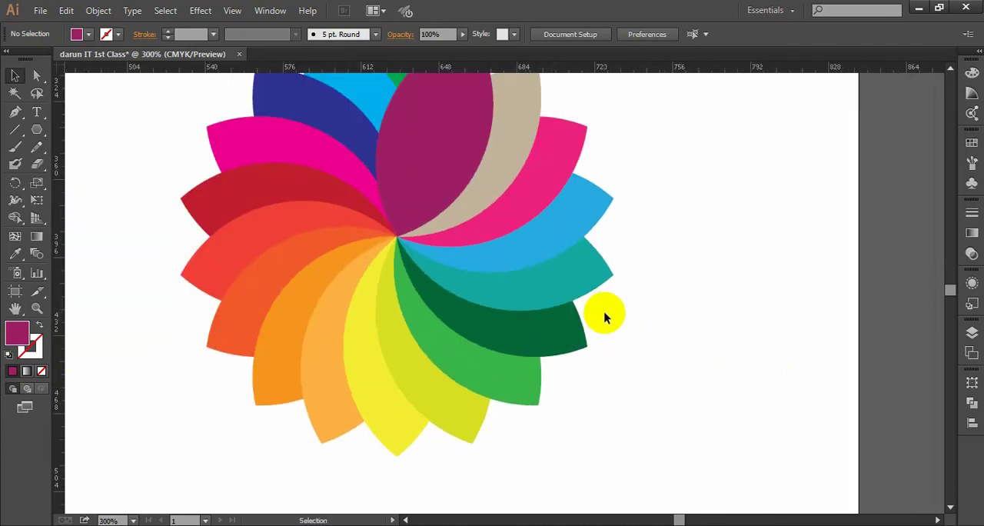
scroll(628, 286, down, 1)
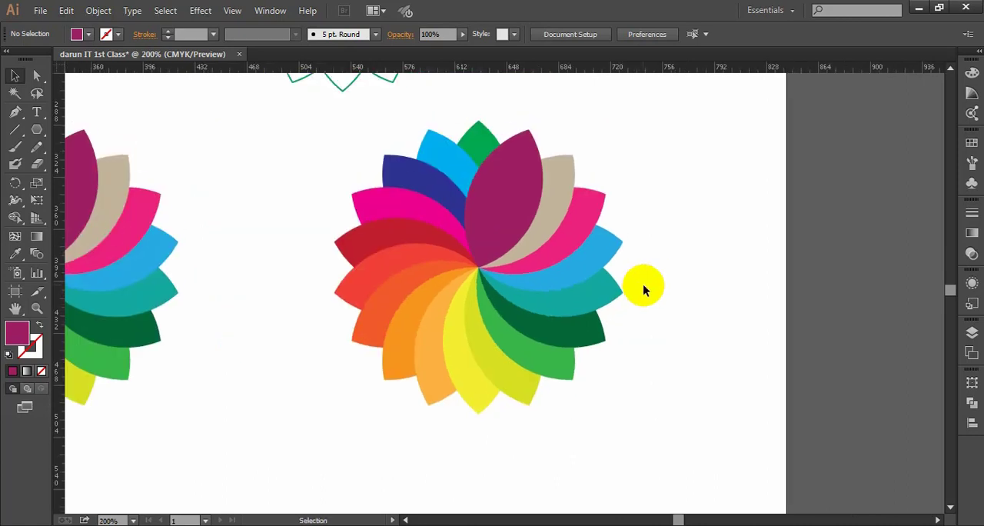
- Recolour the duplicate flower's teal petal with the magenta sampled from the petal below the dark blue one, and deselect
click(589, 308)
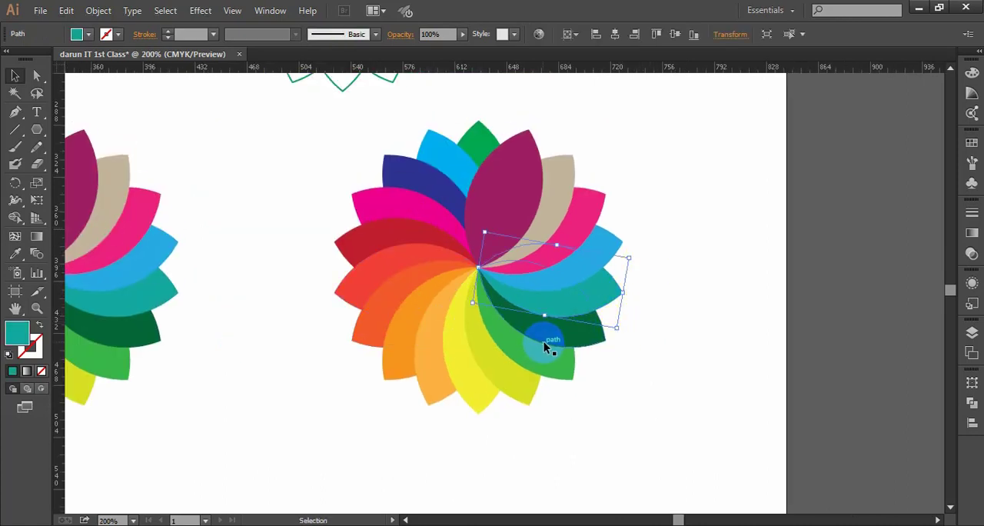
click(15, 254)
click(622, 318)
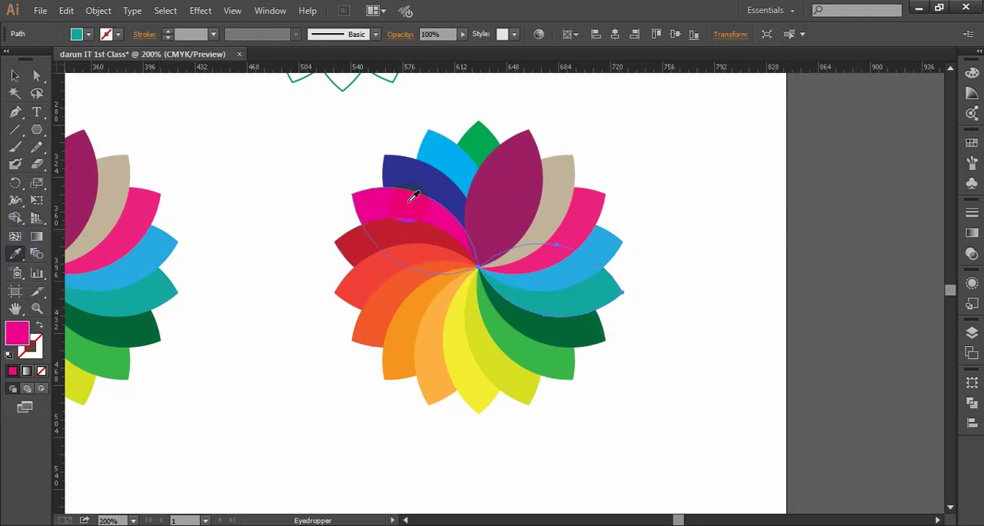
click(412, 198)
click(15, 75)
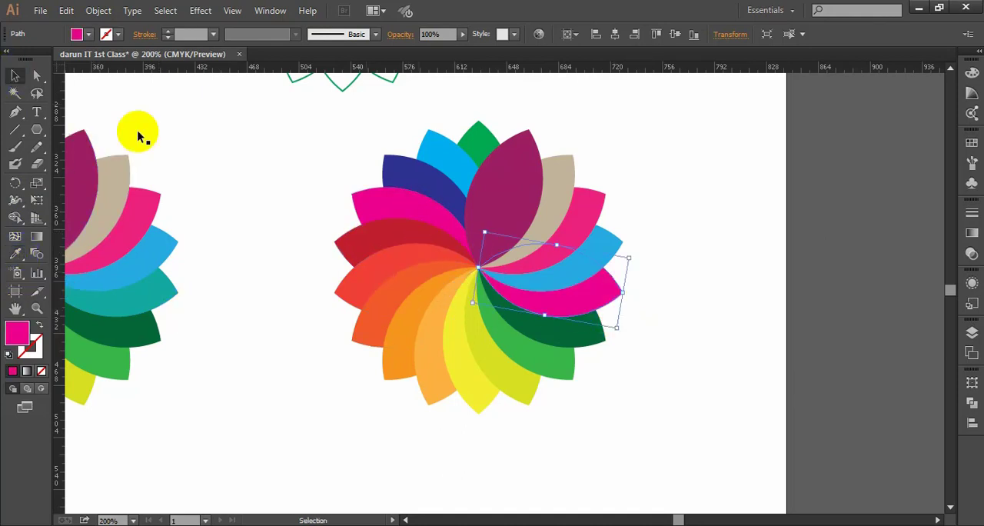
click(637, 244)
- Recolour the light blue petal above the new magenta one with the dark red sampled from the opposite side, and deselect
click(615, 244)
key(i)
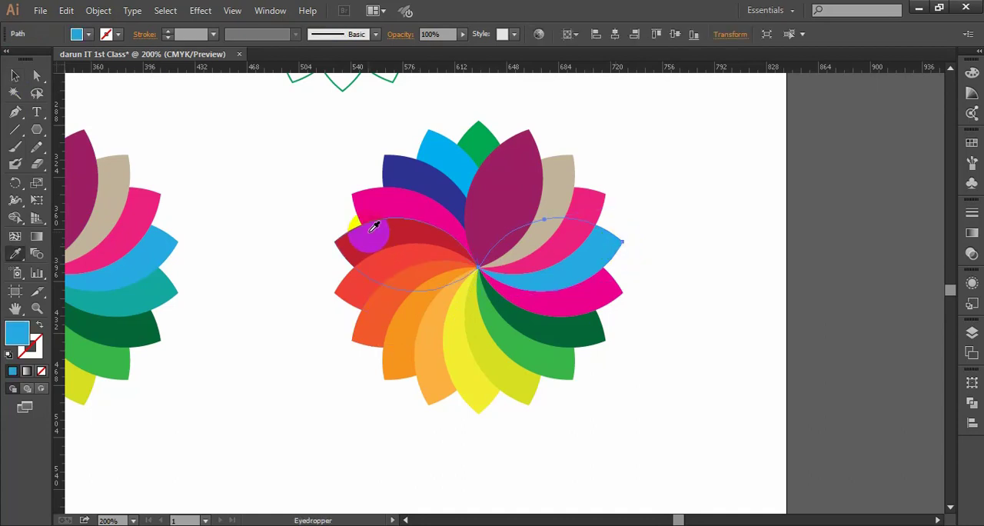
click(371, 227)
click(15, 75)
click(639, 222)
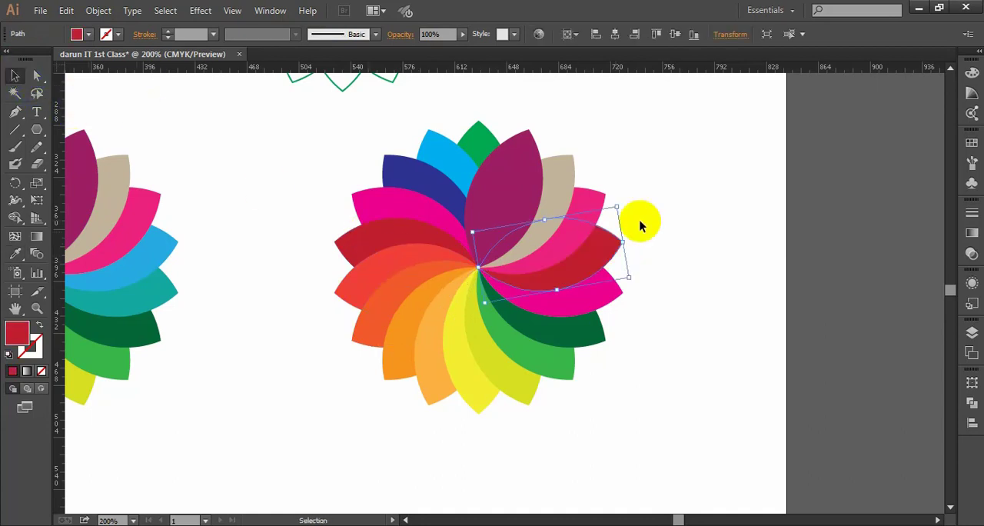
- Recolour the pink petal beside the tan one with the bright red sampled from the opposite petal, and deselect
click(589, 193)
key(i)
click(392, 261)
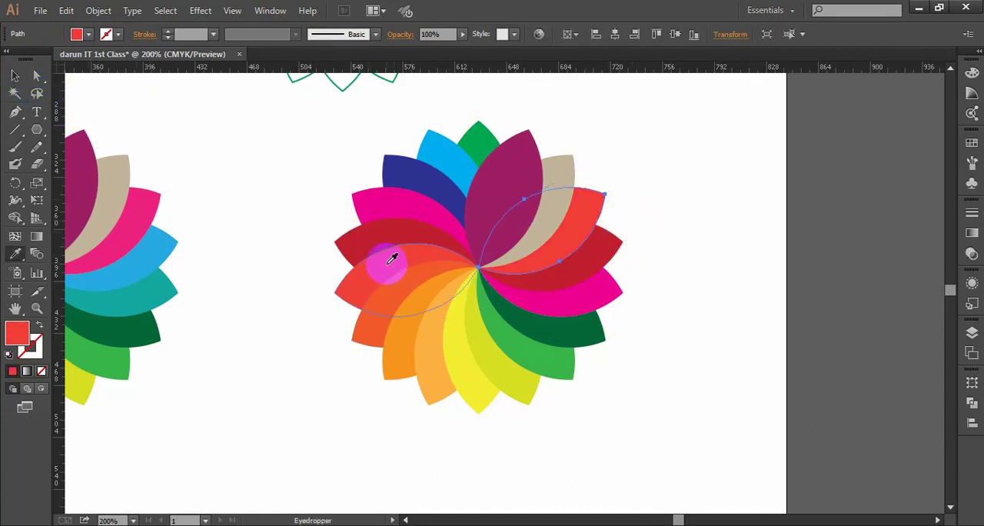
click(13, 75)
click(646, 129)
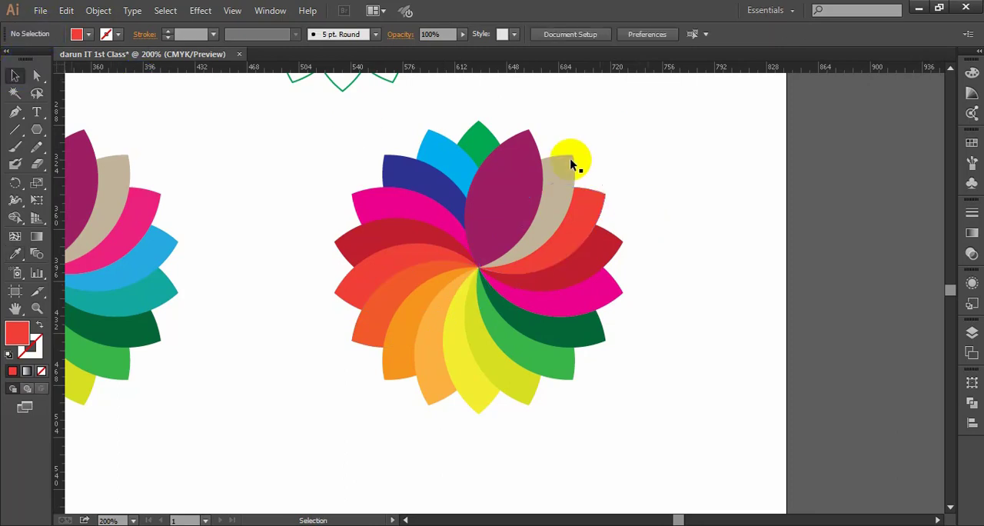
- Recolour the tan petal with the orange-red sampled from the opposite side of the duplicate flower, and deselect
click(561, 169)
key(i)
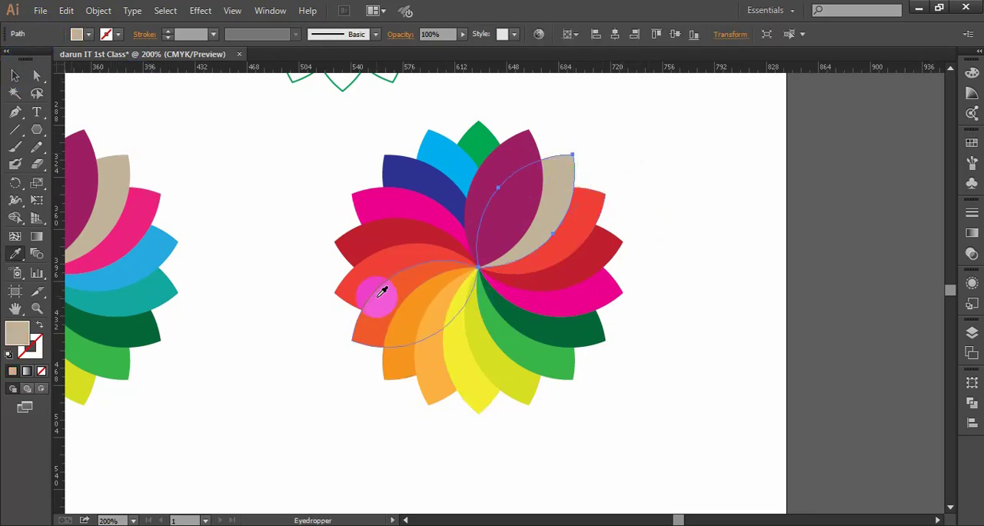
click(389, 300)
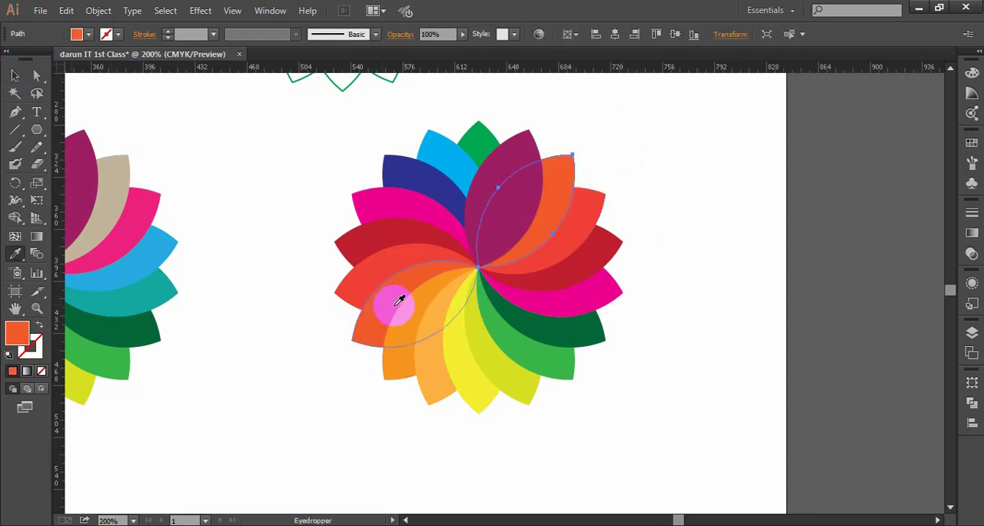
click(14, 74)
click(724, 156)
- Recolour the large purple front petal with the darker orange sampled from the opposite petal, and deselect
click(512, 158)
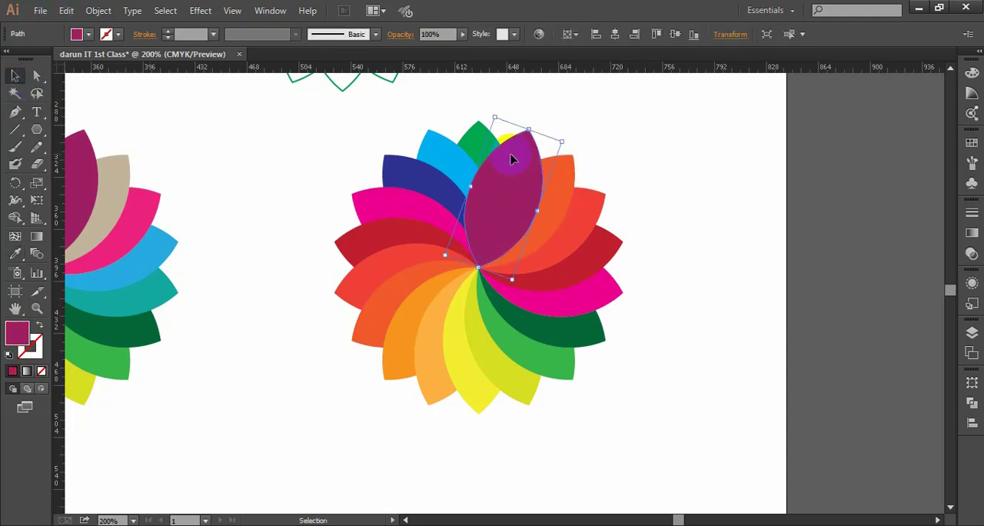
key(i)
click(431, 308)
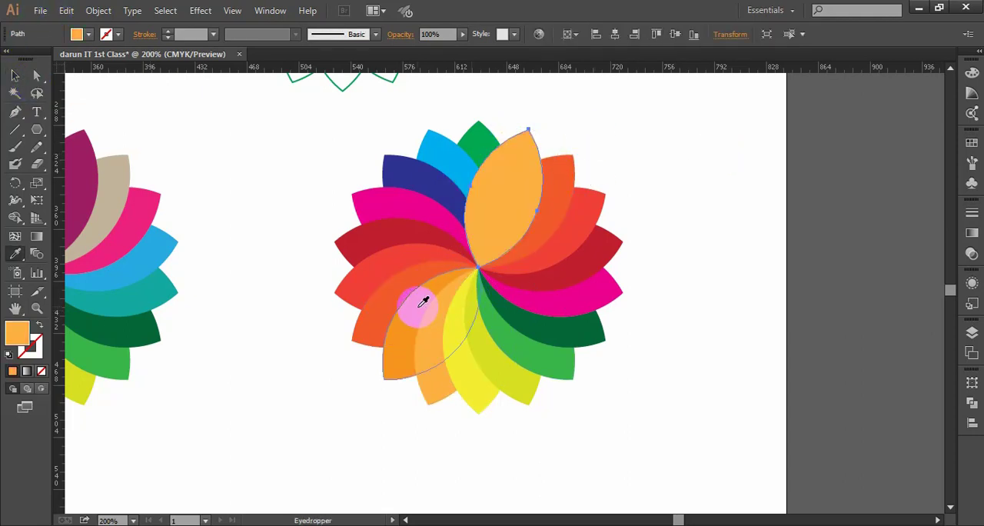
click(419, 310)
click(16, 75)
click(817, 209)
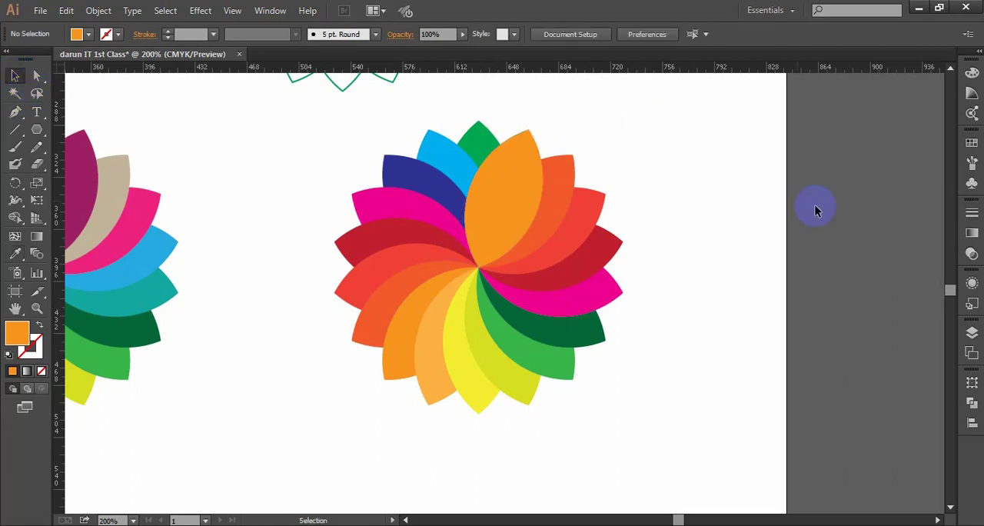
- Recolour the green top petal of the duplicate flower with the light orange sampled from its lower petal, and deselect
key(i)
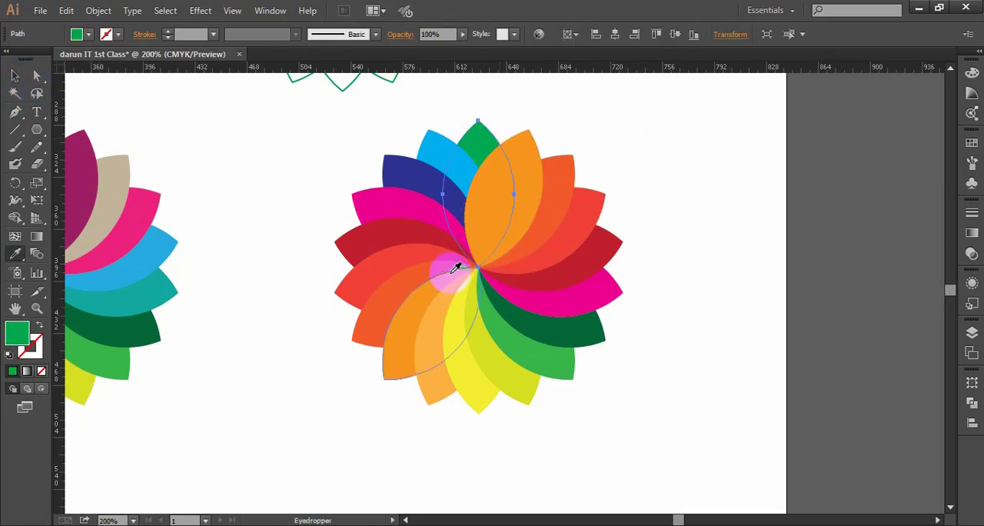
click(439, 315)
click(15, 74)
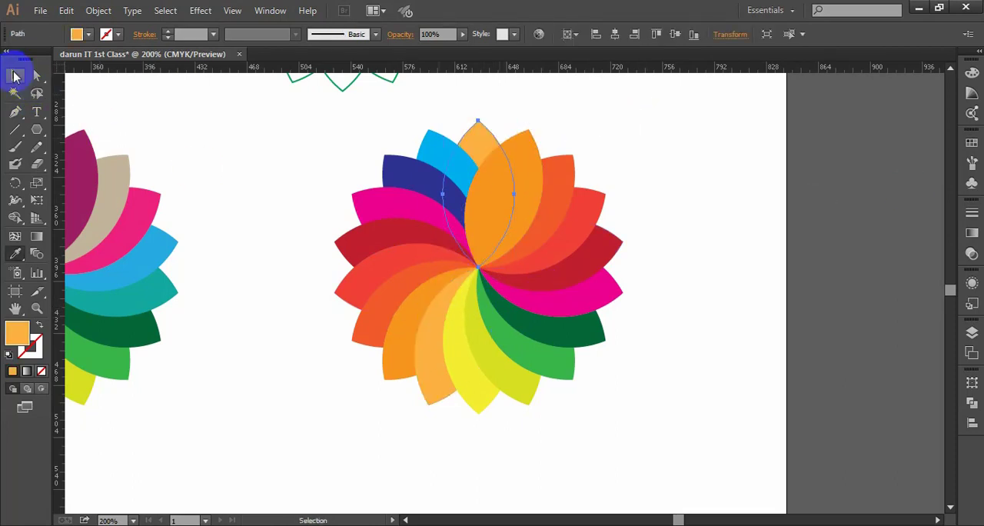
click(752, 209)
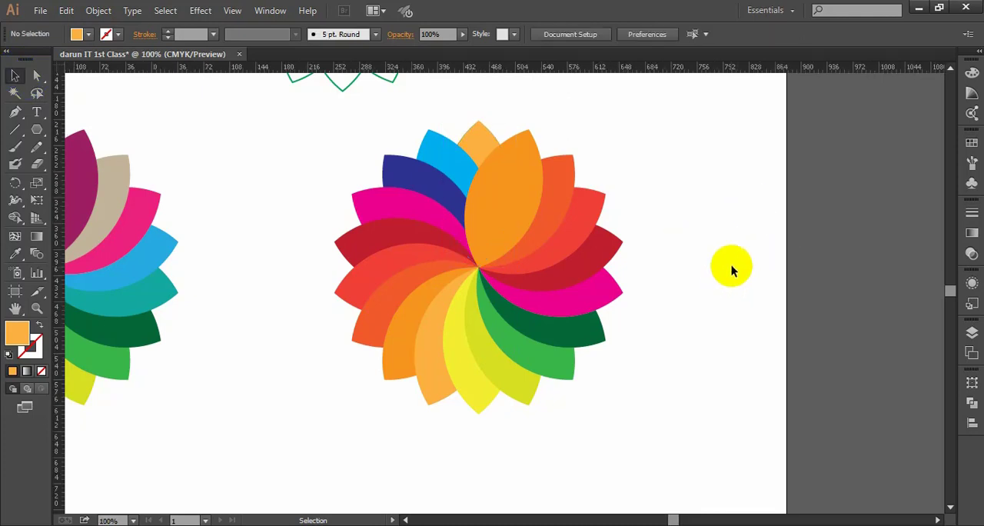
- Compare the recoloured duplicate with the original and the green flowers, and inspect how its top petals overlap
scroll(731, 266, down, 2)
drag(748, 262, 726, 259)
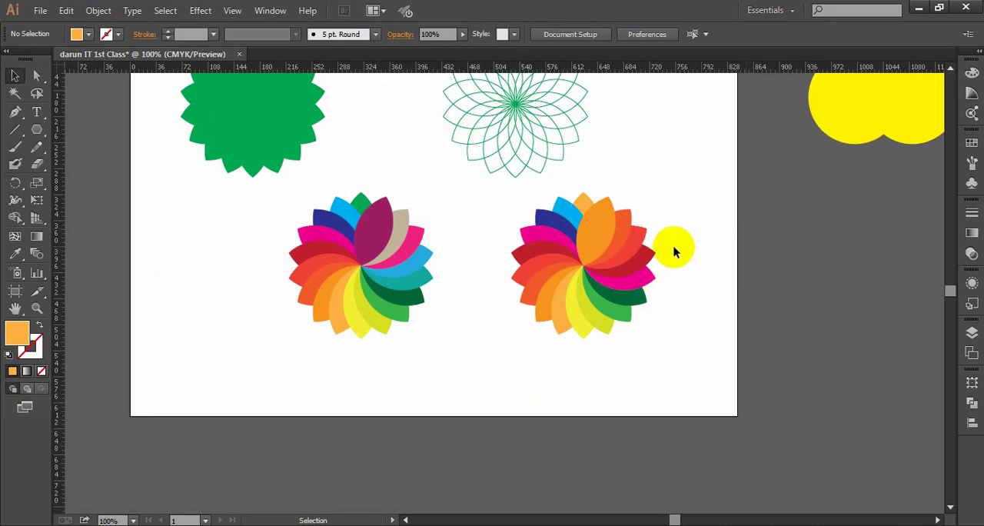
scroll(674, 246, up, 1)
drag(697, 247, 695, 240)
scroll(761, 268, down, 1)
drag(761, 268, 725, 263)
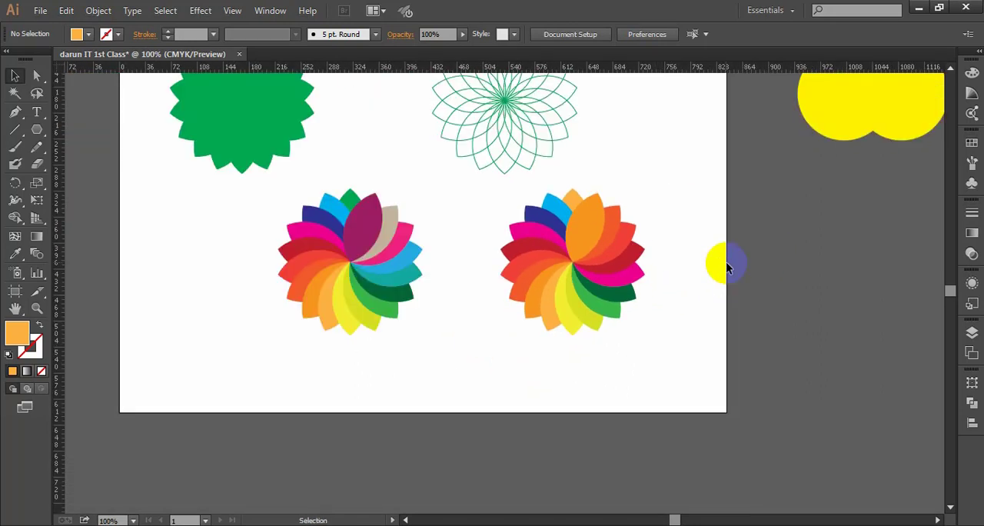
scroll(541, 332, up, 1)
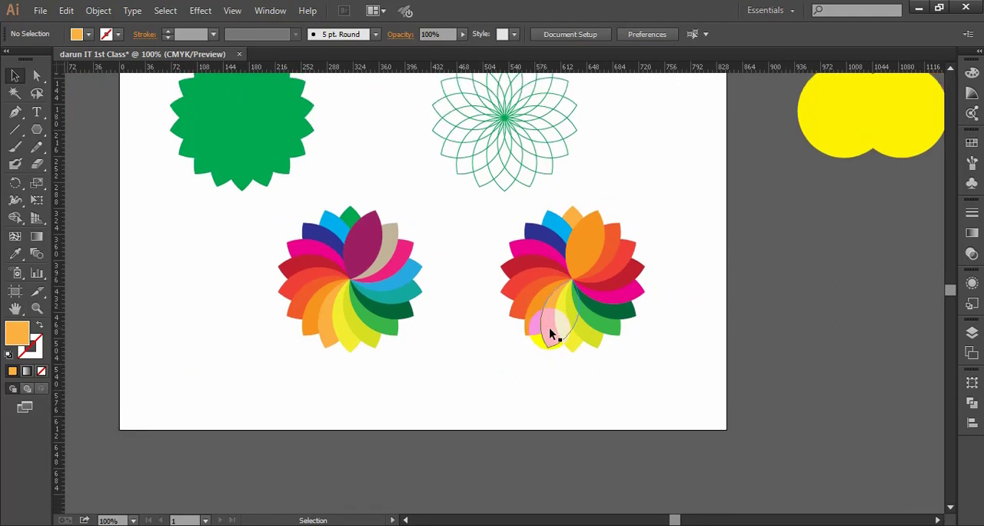
scroll(550, 330, up, 4)
scroll(549, 330, down, 3)
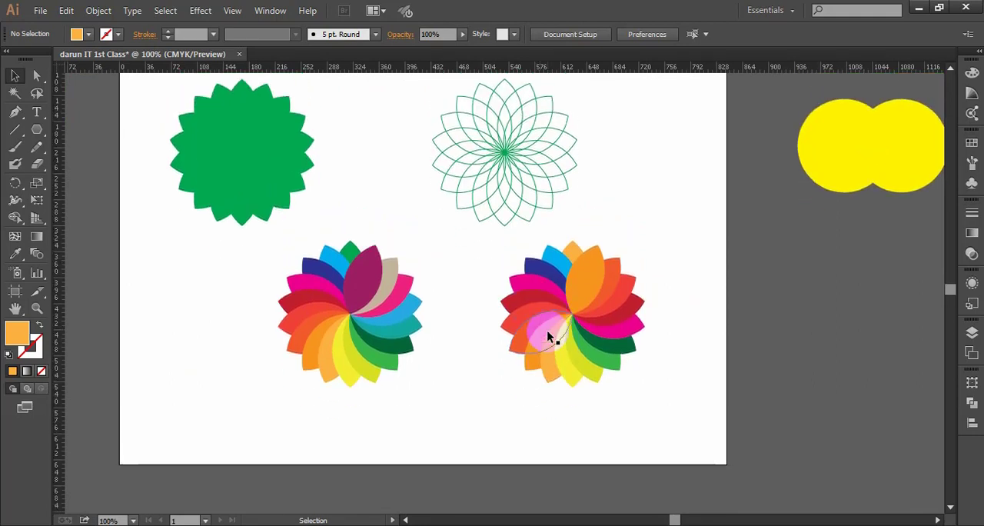
scroll(545, 329, up, 2)
scroll(542, 329, down, 3)
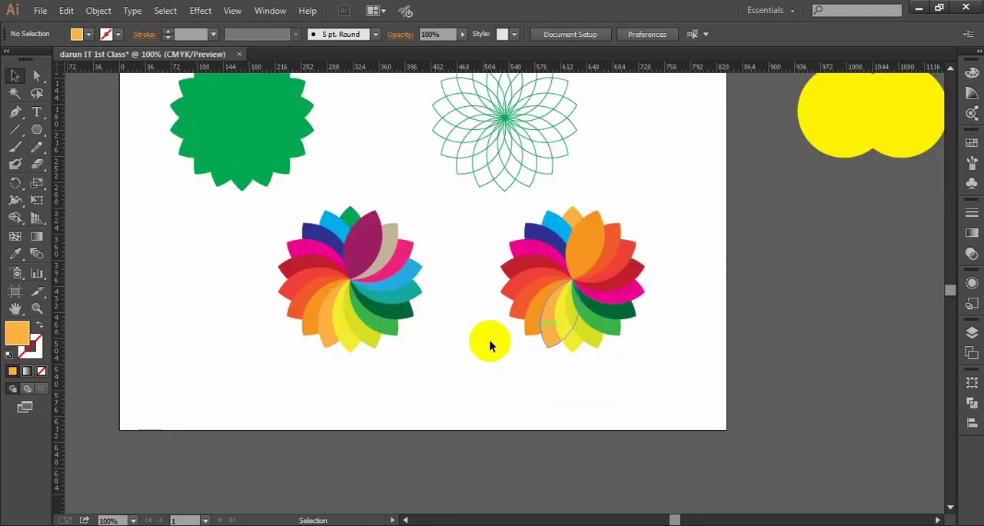
scroll(231, 207, up, 3)
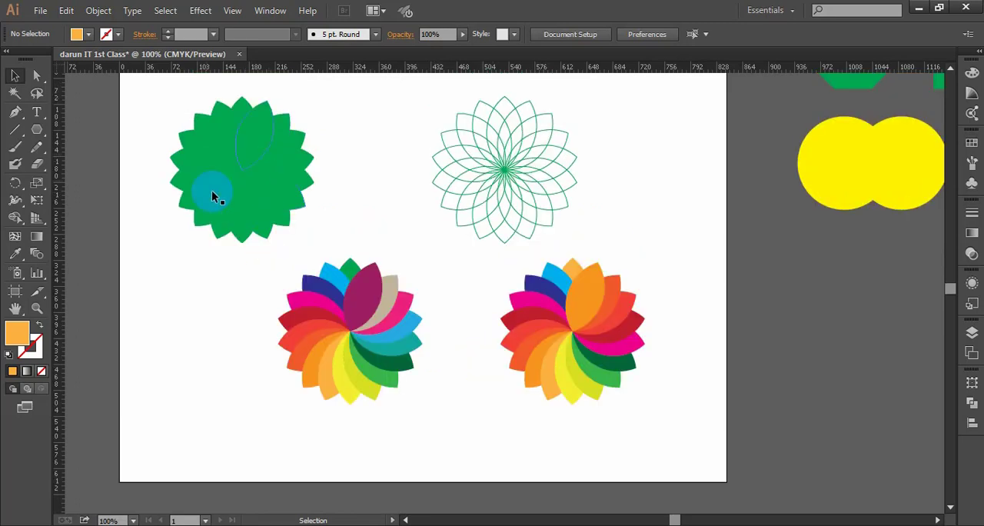
drag(236, 172, 406, 290)
scroll(606, 291, up, 1)
drag(694, 279, 664, 201)
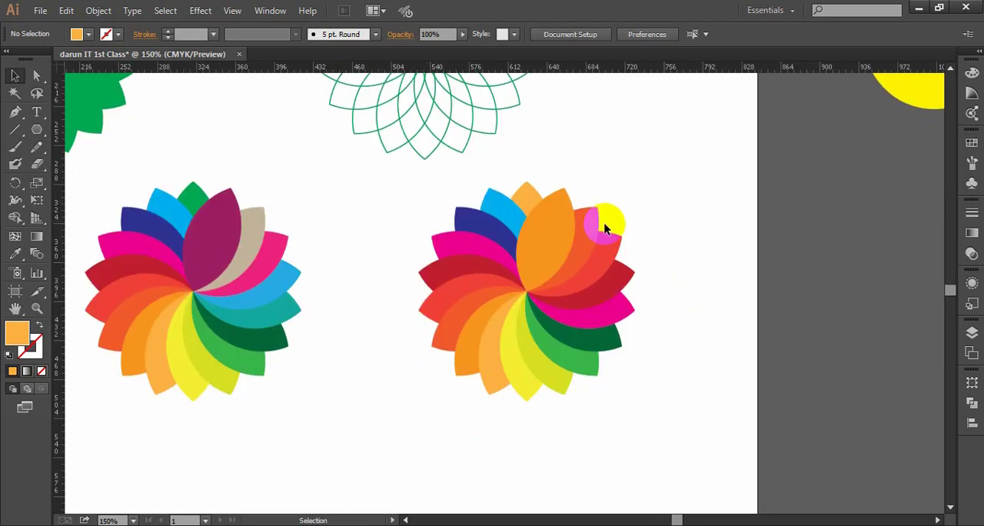
scroll(548, 237, up, 1)
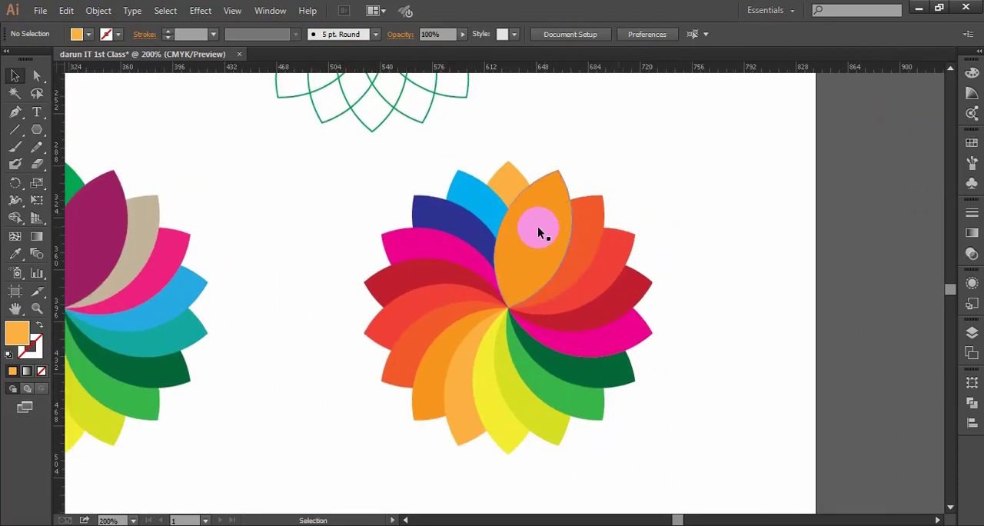
scroll(553, 215, up, 1)
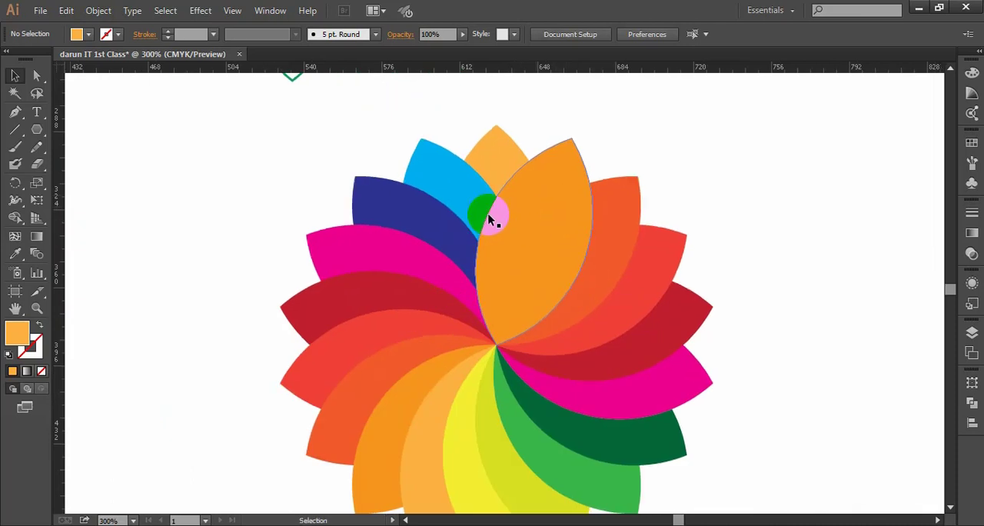
click(469, 193)
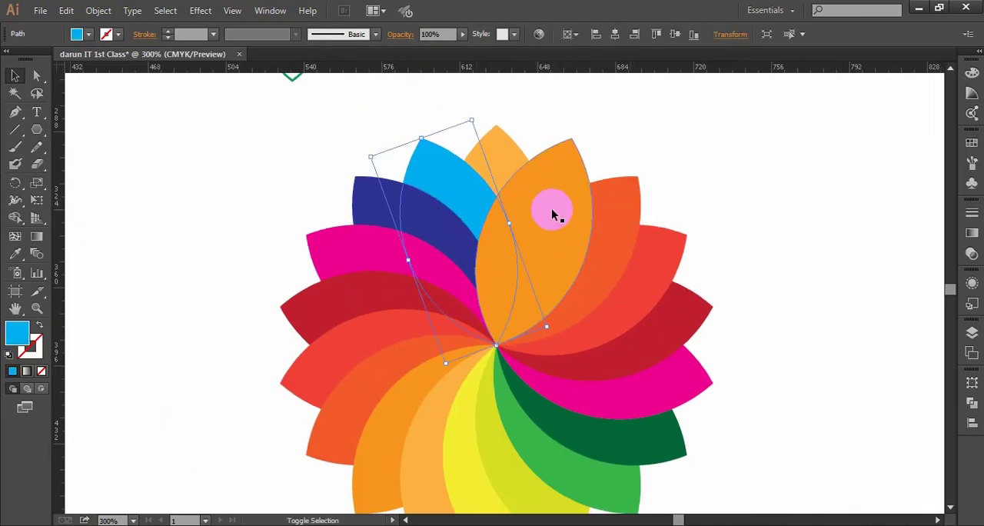
click(767, 219)
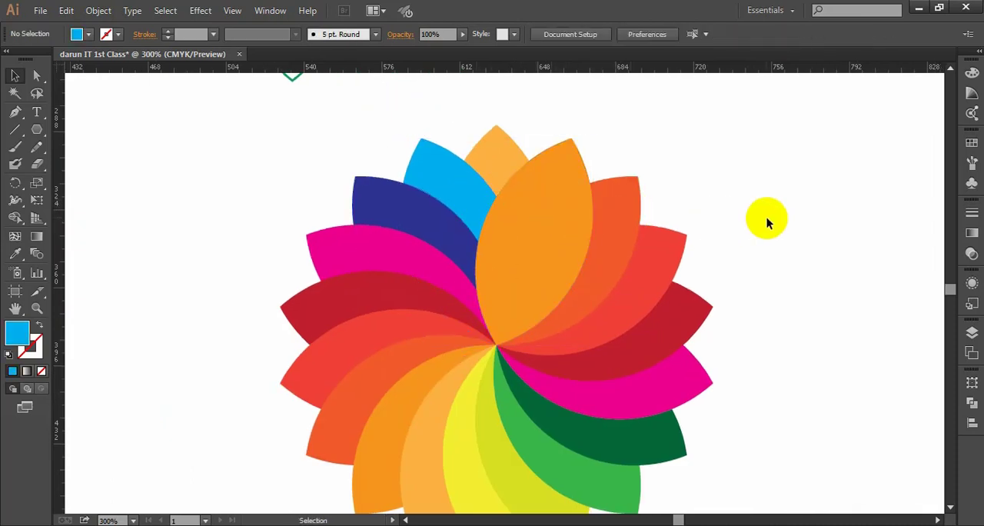
scroll(764, 221, down, 1)
click(509, 149)
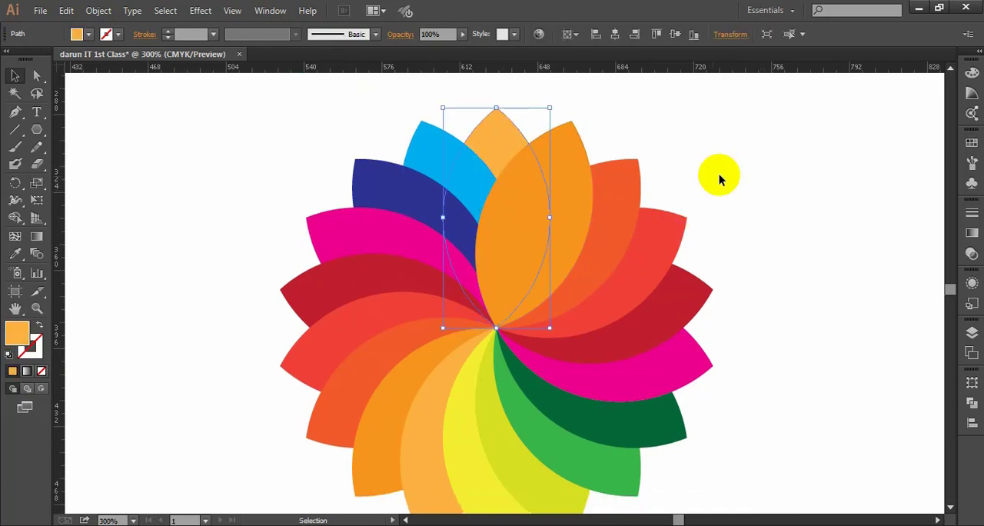
click(744, 173)
drag(809, 177, 787, 177)
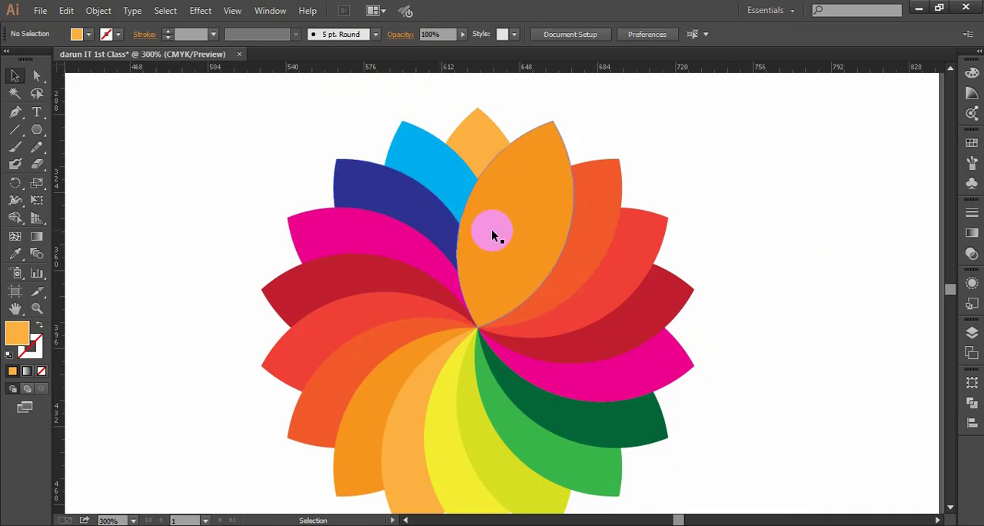
- Use the Shape Builder on the large orange front petal and the light orange top petal to merge their overlap into the top petal
click(502, 188)
shift+click(474, 148)
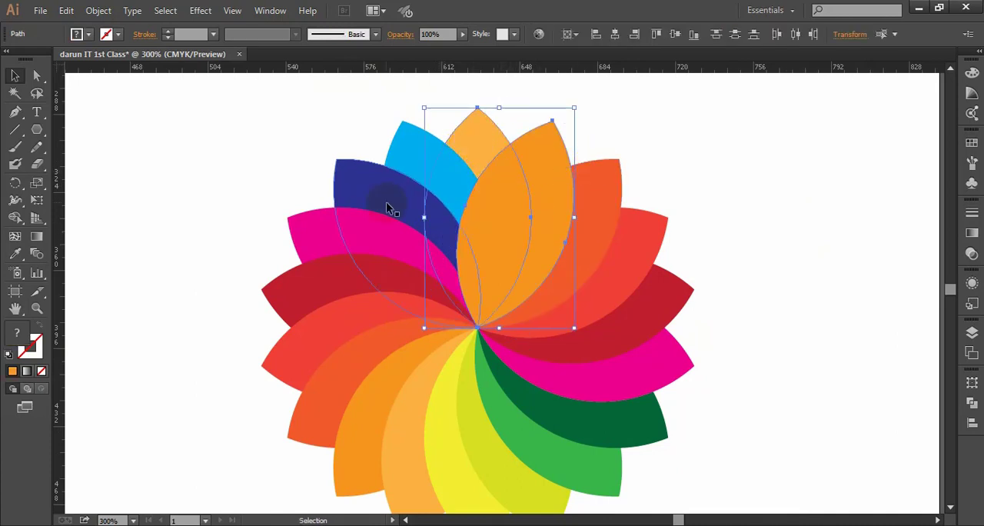
click(23, 223)
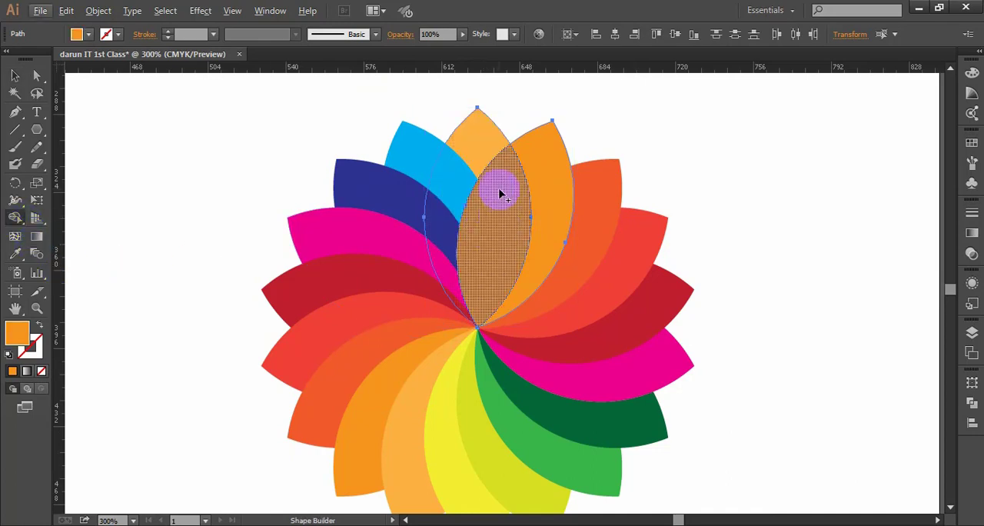
click(500, 193)
mouse_move(485, 145)
mouse_down()
mouse_move(500, 185)
mouse_move(549, 235)
mouse_up()
click(14, 77)
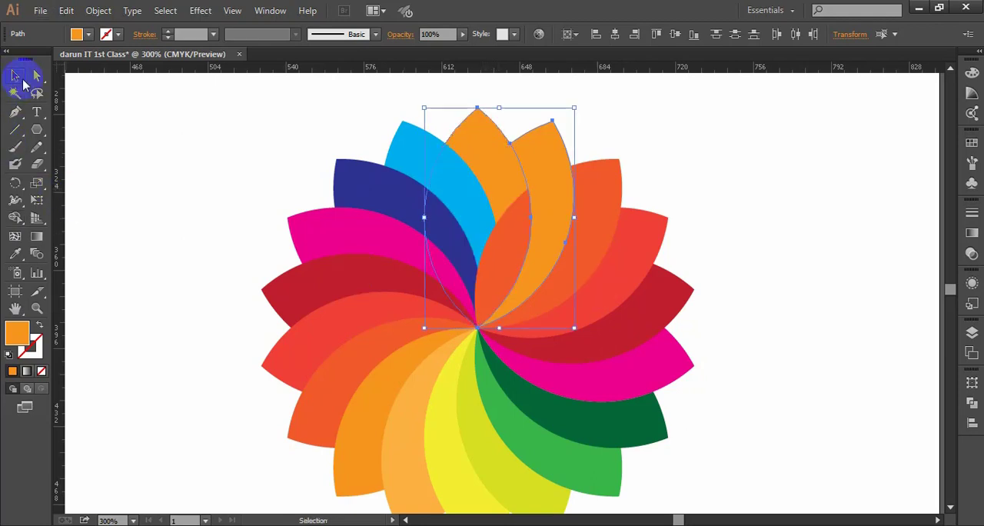
- Use the Shape Builder on the light blue petal and the top orange petal to merge the light blue petal's regions in orange
click(708, 142)
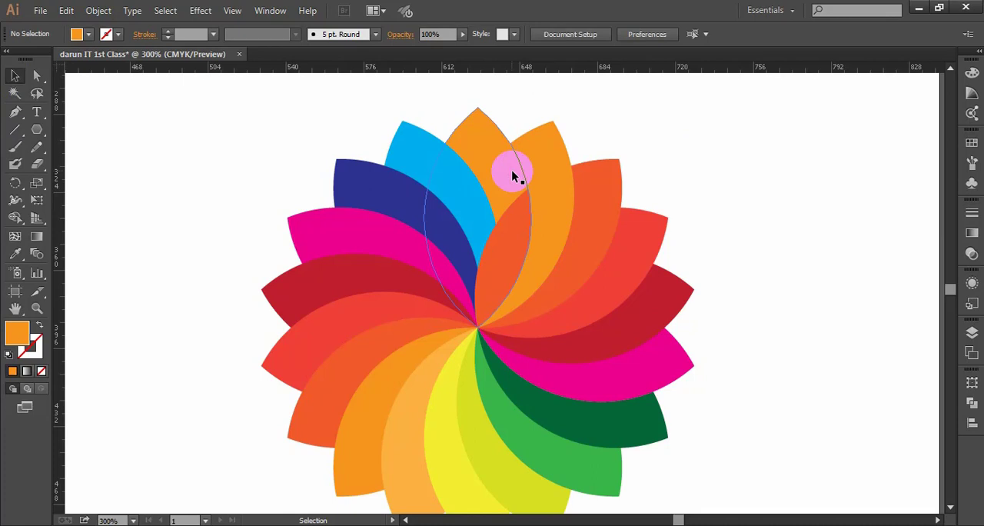
click(461, 176)
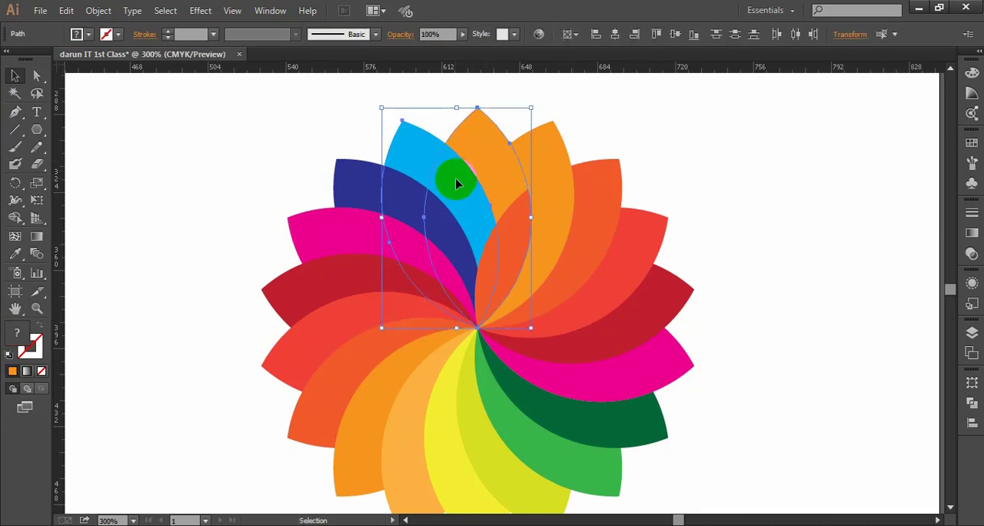
click(14, 219)
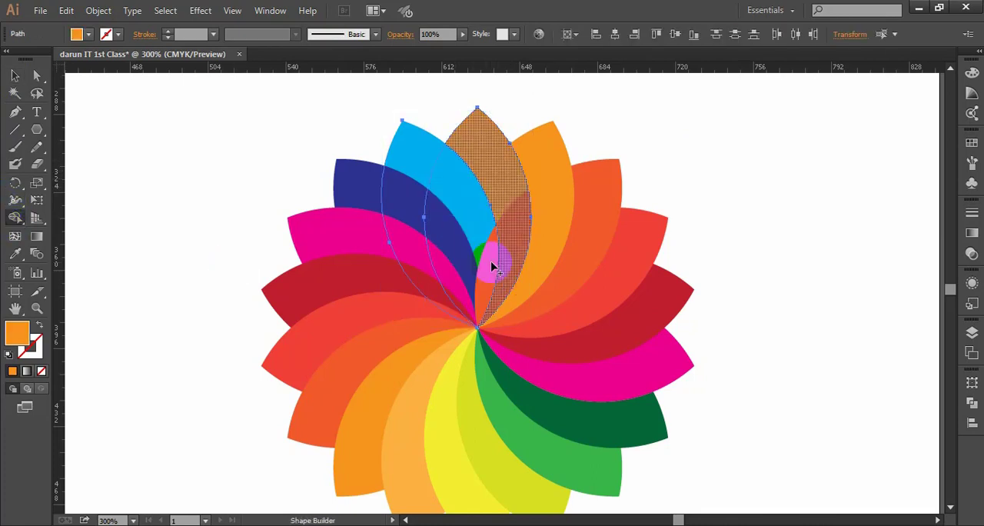
mouse_move(426, 163)
mouse_down()
mouse_move(479, 202)
mouse_move(494, 242)
mouse_move(486, 244)
mouse_up()
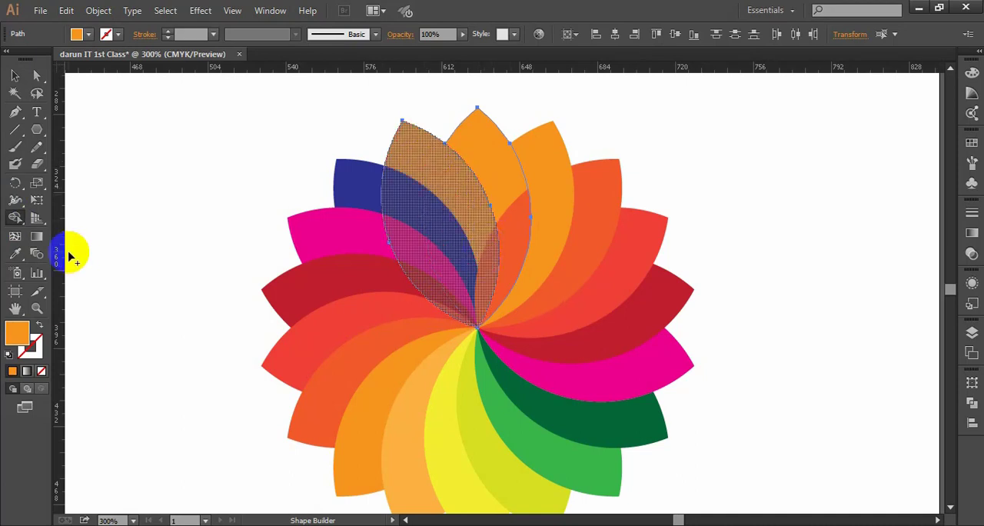
- Add the darker orange petal to the selection, merge the petal left of the top one into a whole shape with Shape Builder, and deselect
click(33, 93)
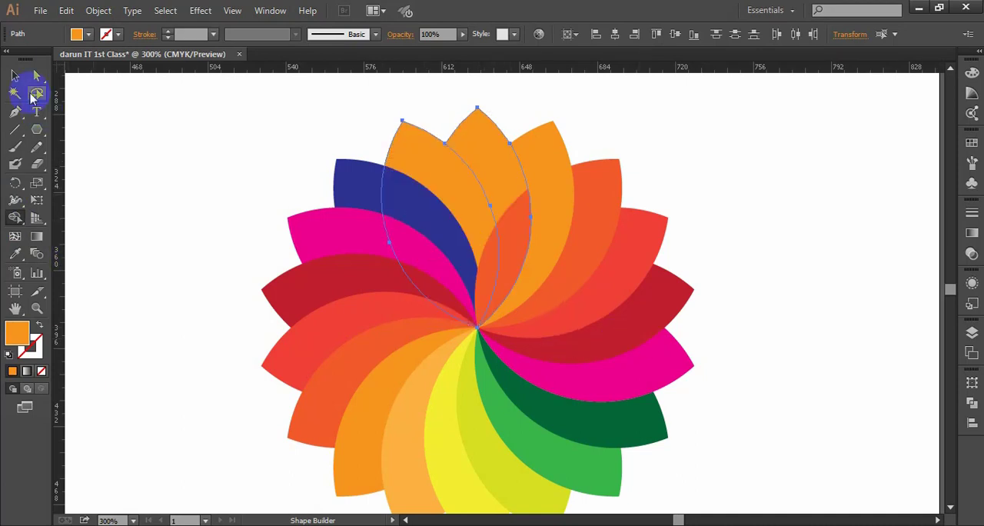
click(494, 198)
shift+click(599, 220)
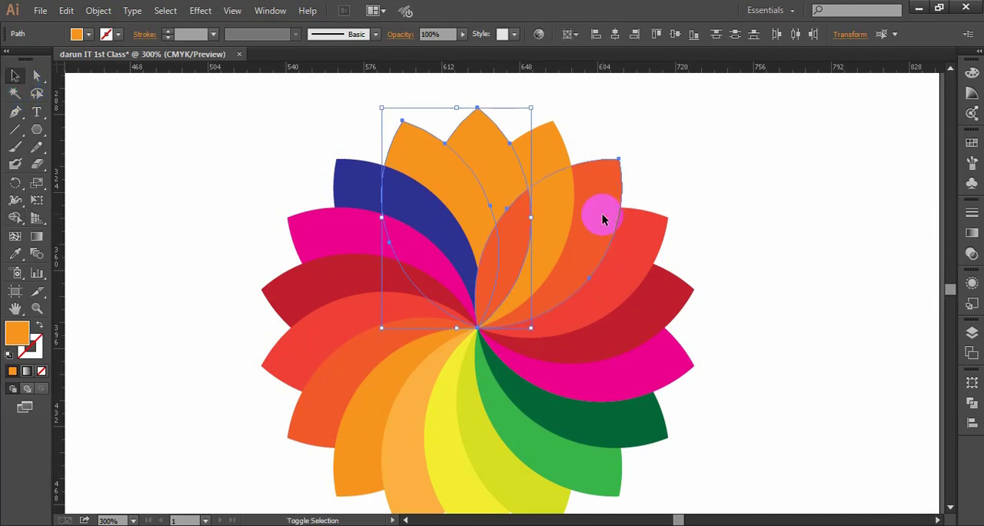
click(15, 218)
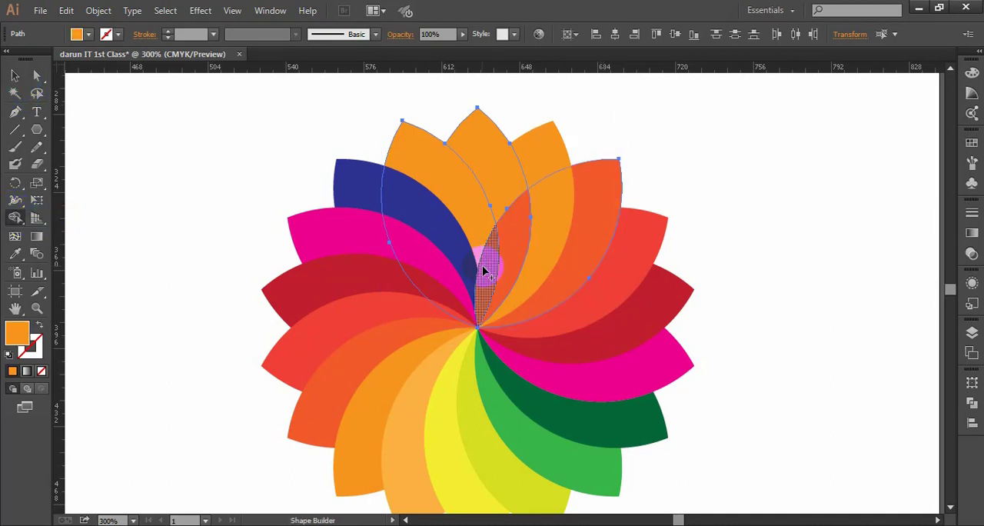
drag(478, 269, 477, 231)
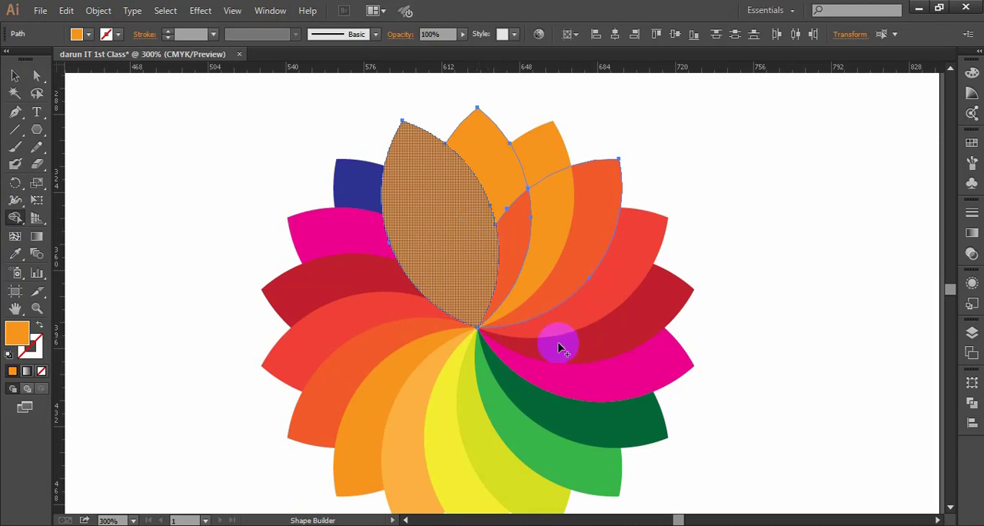
click(13, 76)
click(795, 158)
- Send the merged orange petal left of the flower's top petal to the back of the stack, and deselect
right_click(442, 193)
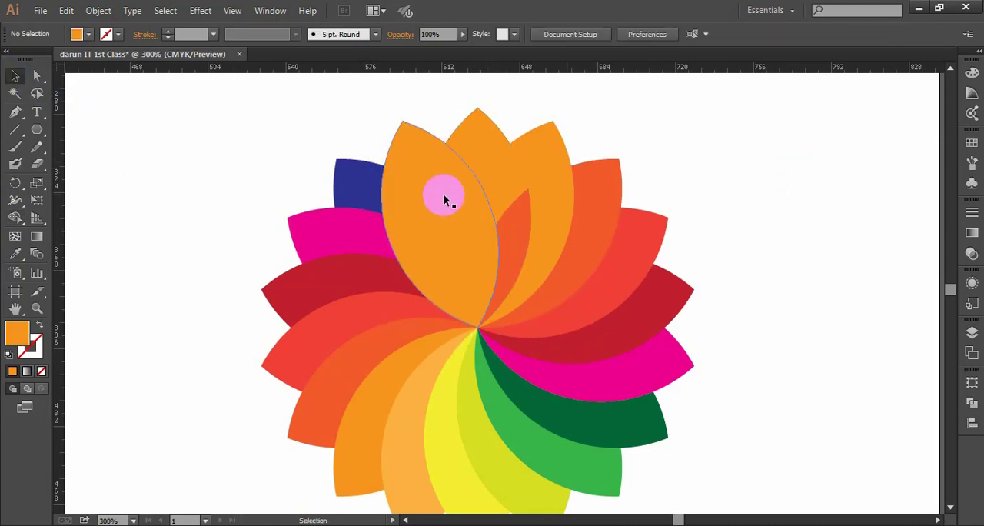
mouse_move(495, 403)
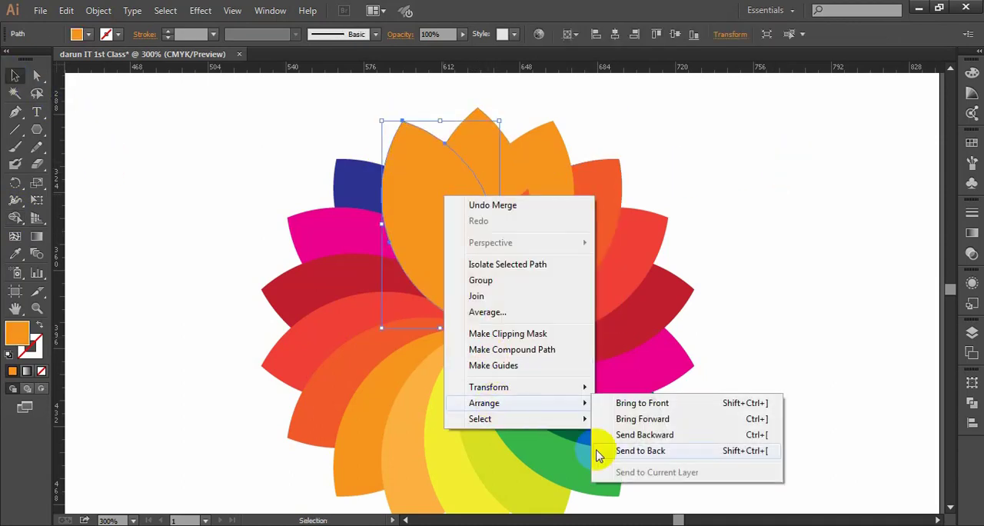
click(625, 451)
click(781, 240)
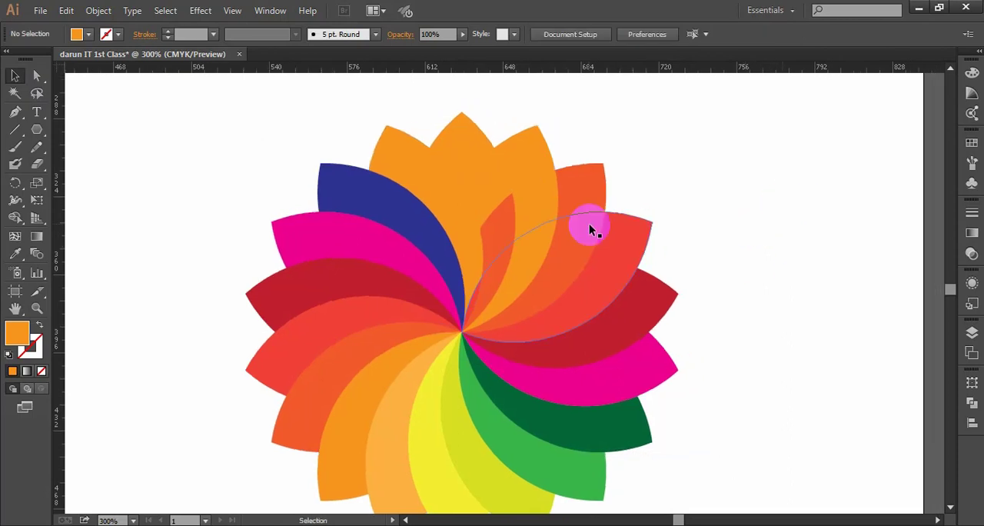
- Use the Shape Builder on the top, darker orange and red petals to merge the overlaps into the top petal in red, and deselect
key(ctrl+plus)
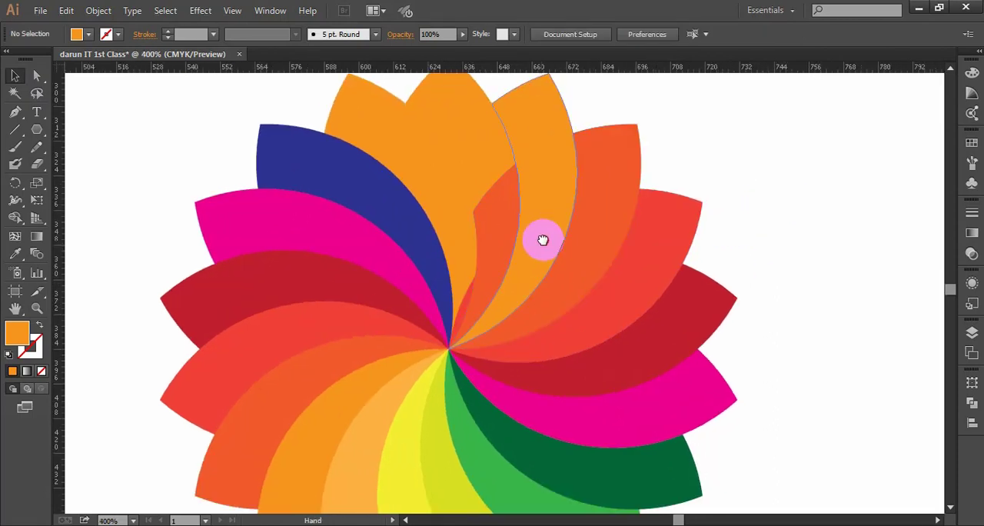
drag(542, 237, 534, 247)
click(456, 321)
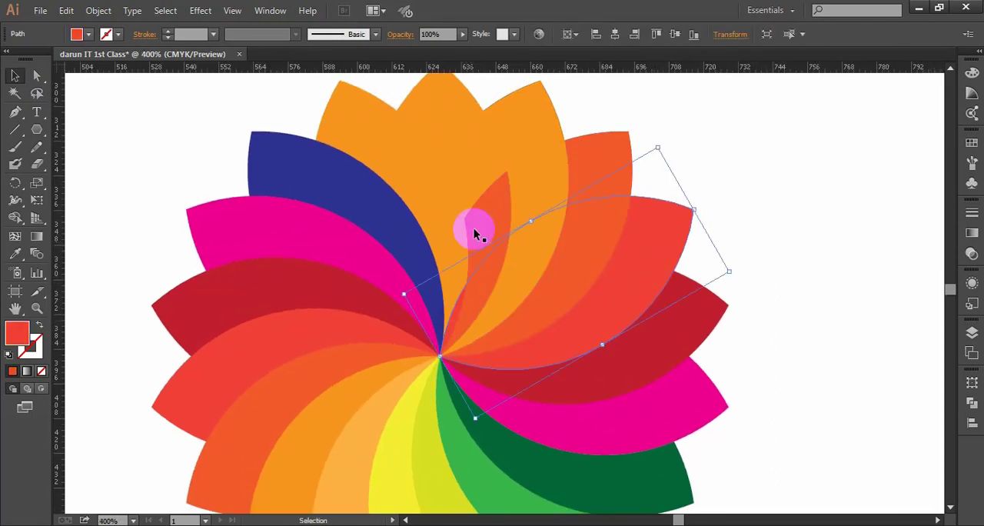
shift+click(445, 146)
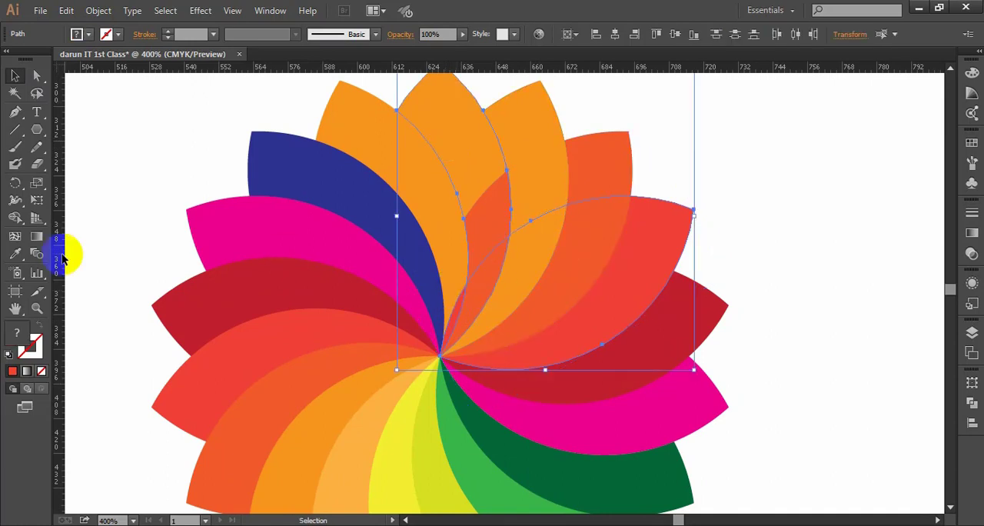
shift+click(583, 179)
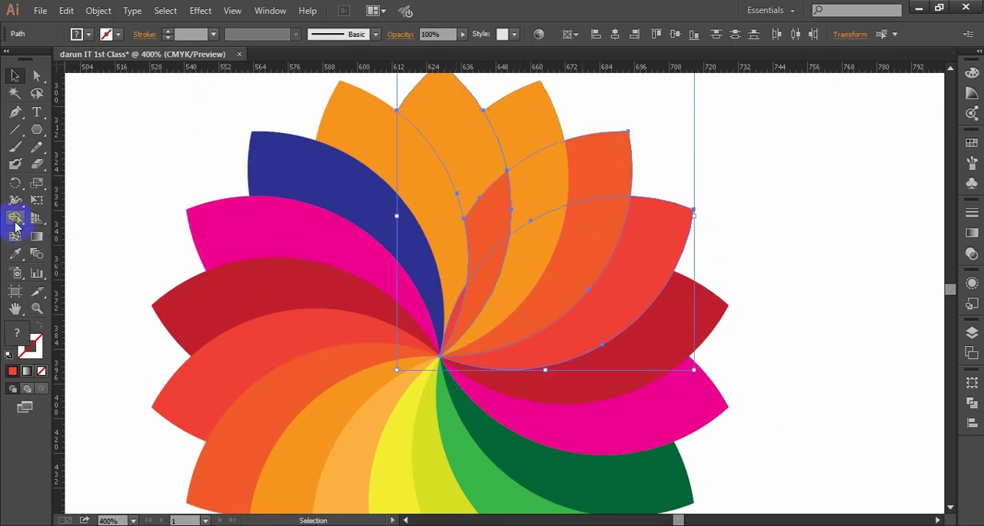
click(15, 218)
mouse_move(454, 137)
mouse_down()
mouse_move(489, 219)
mouse_move(481, 283)
mouse_move(455, 311)
mouse_move(479, 298)
mouse_move(468, 327)
mouse_up()
click(14, 76)
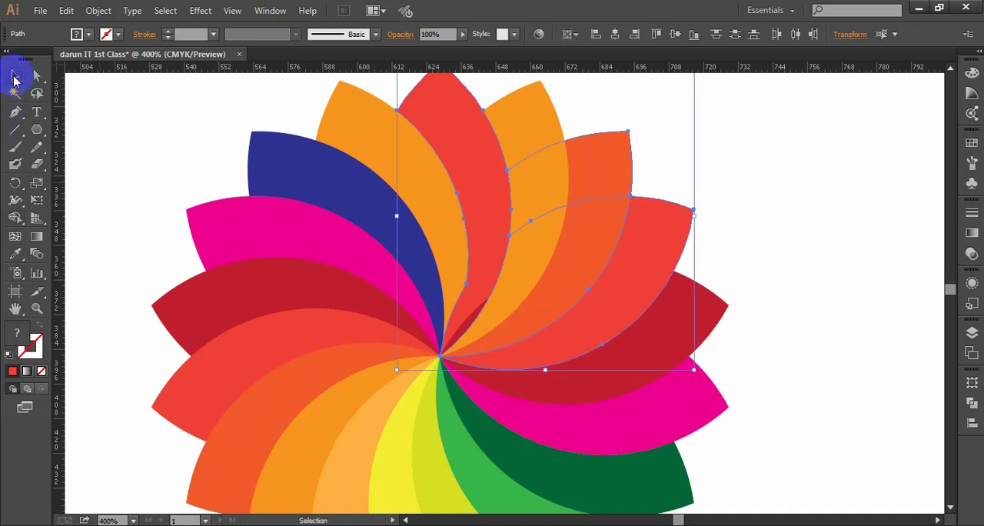
click(759, 213)
- Use the Shape Builder to merge the sliver near the flower's centre into the petal left of the top one in red, and deselect
scroll(486, 337, down, 1)
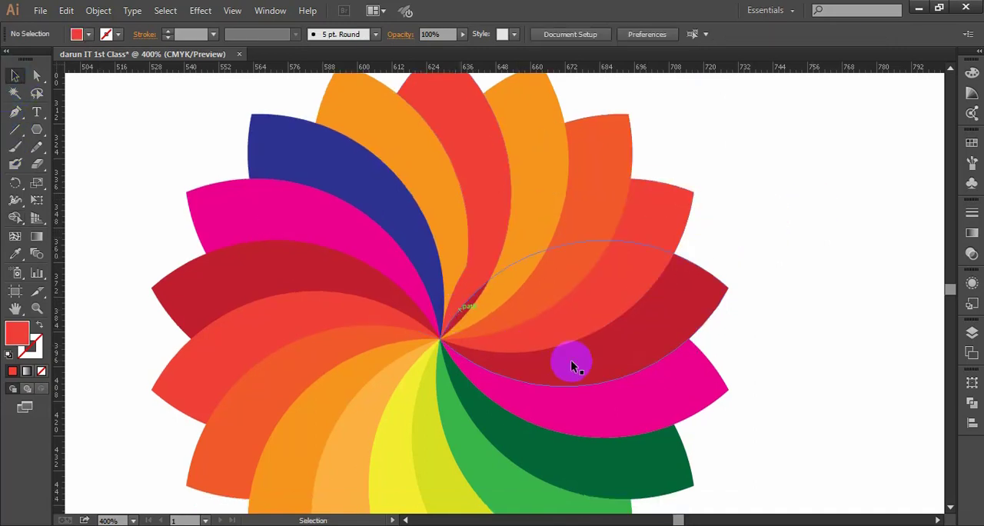
key(a)
ctrl+click(482, 261)
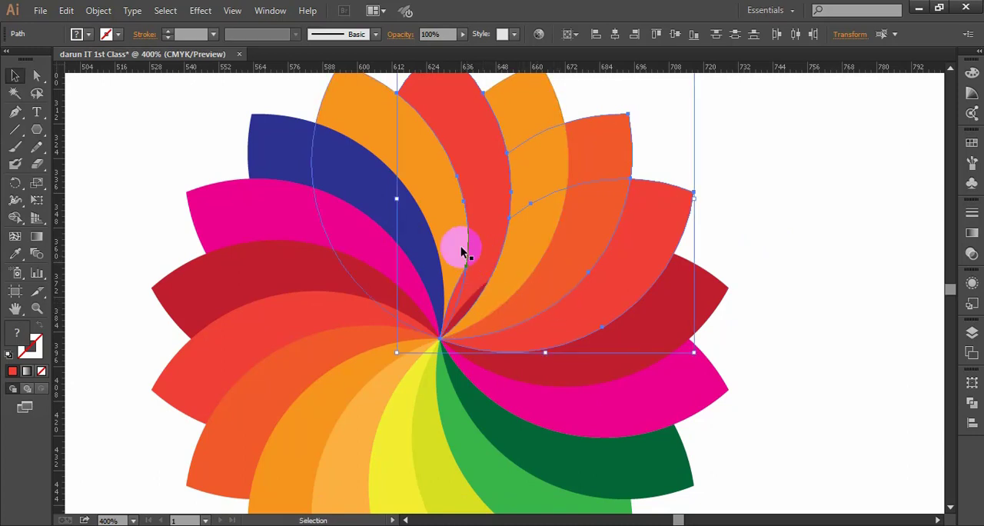
shift+click(436, 193)
shift+click(373, 286)
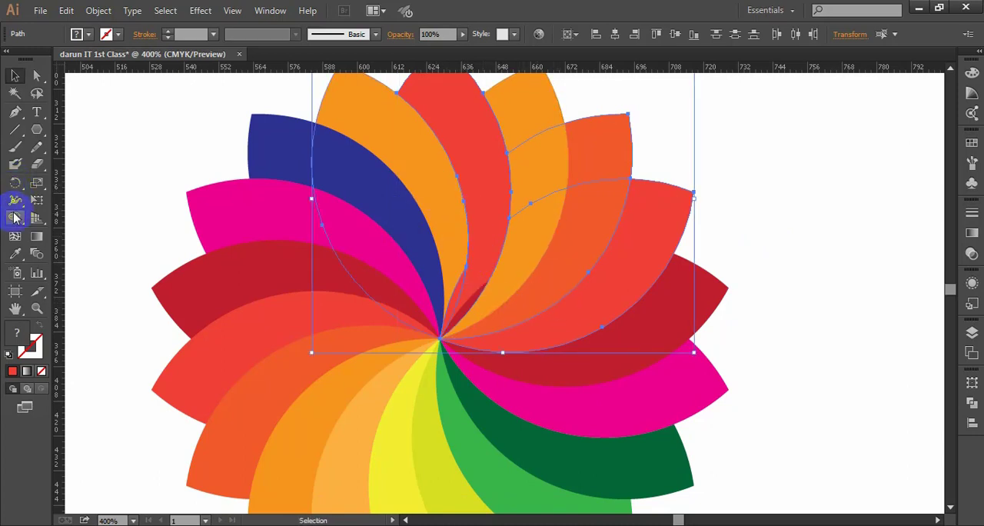
click(15, 217)
drag(454, 238, 461, 287)
click(15, 75)
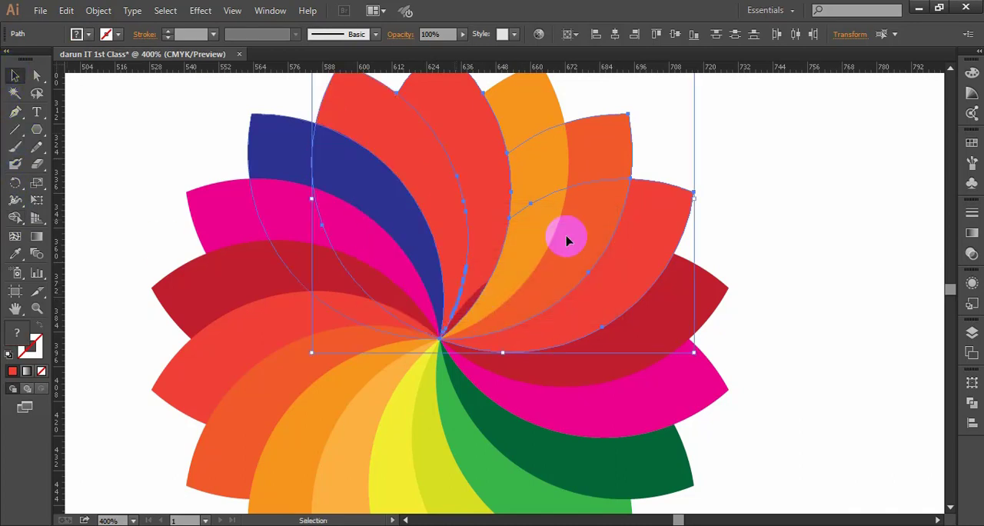
click(812, 247)
drag(812, 246, 764, 221)
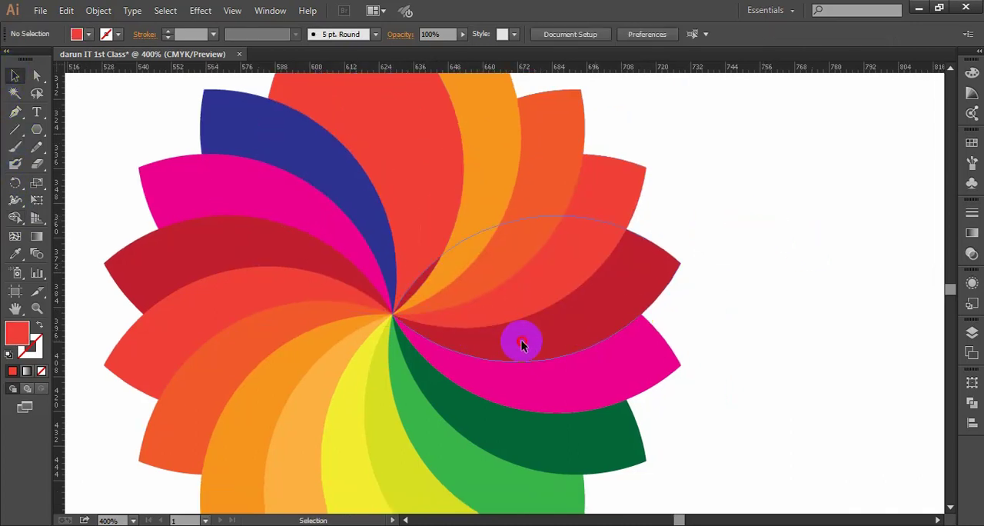
- Use the Shape Builder with the dark red petal to merge the remaining overlap into the top petal in dark red, and deselect
click(521, 345)
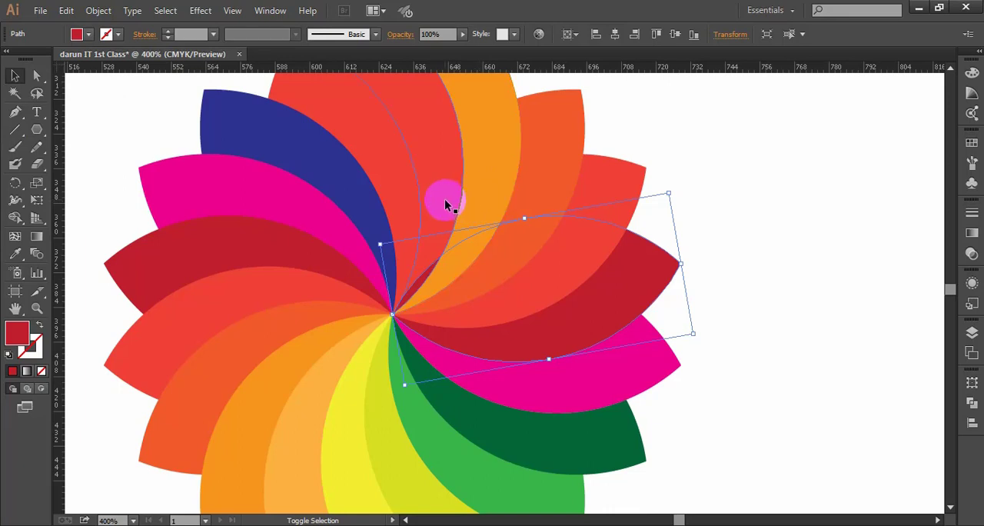
shift+click(444, 203)
click(21, 219)
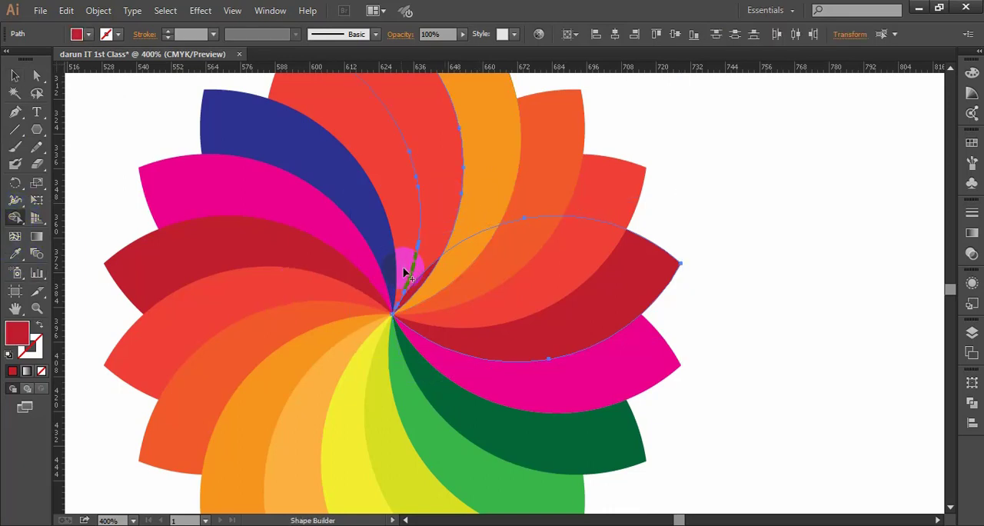
mouse_move(432, 257)
mouse_down()
mouse_move(415, 285)
mouse_move(500, 314)
mouse_up()
click(14, 75)
click(812, 220)
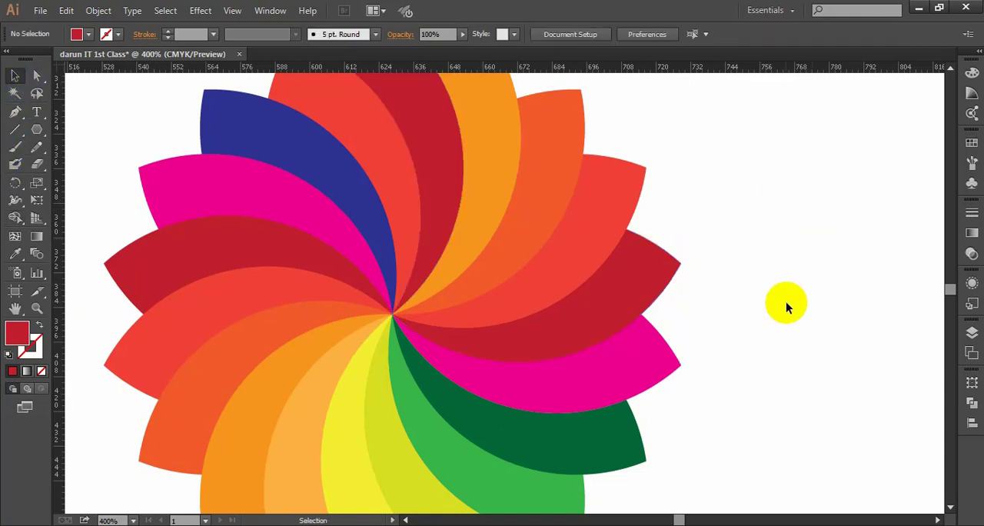
- Compare the corrected duplicate flower with the original multicoloured flower and the filled and outlined green flowers on the artboard
scroll(766, 300, down, 2)
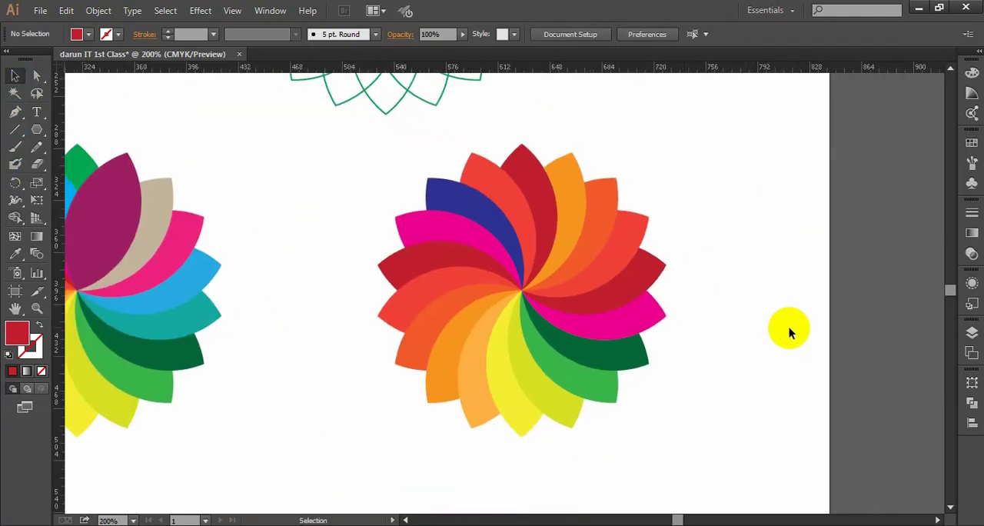
scroll(723, 317, down, 1)
drag(753, 313, 709, 310)
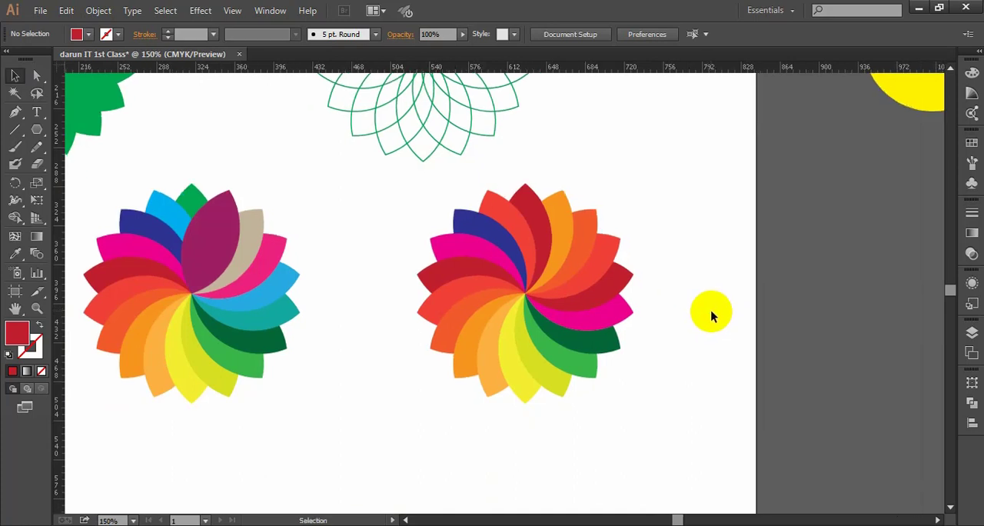
scroll(665, 292, down, 1)
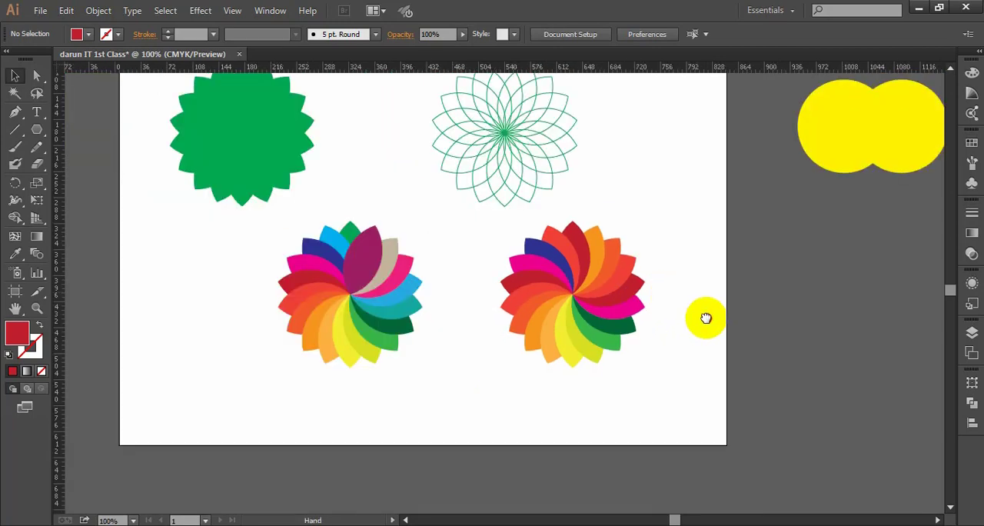
drag(705, 318, 683, 306)
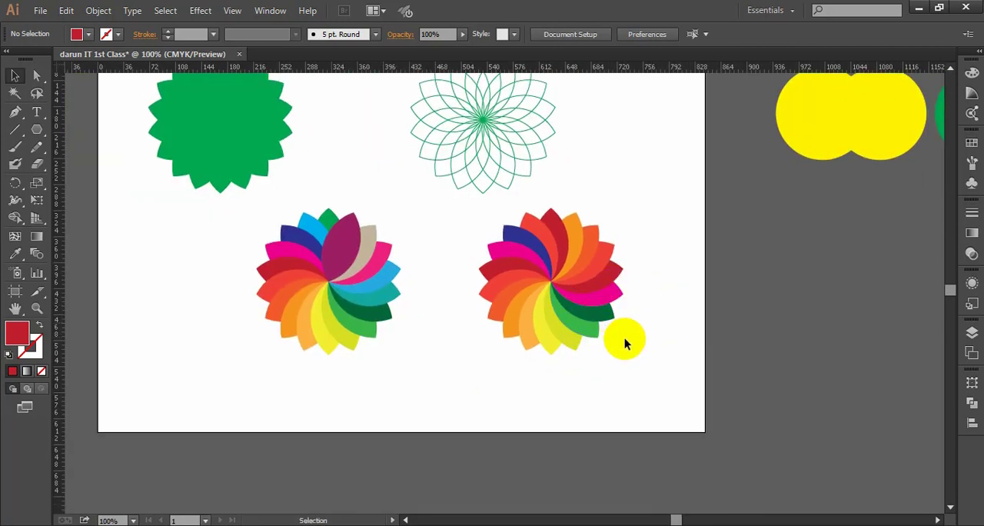
scroll(624, 338, up, 1)
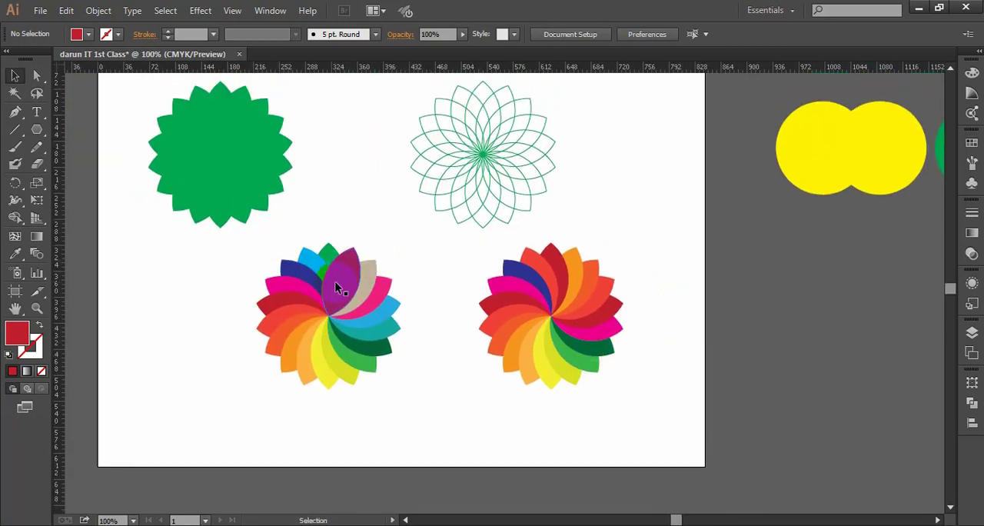
scroll(494, 331, down, 1)
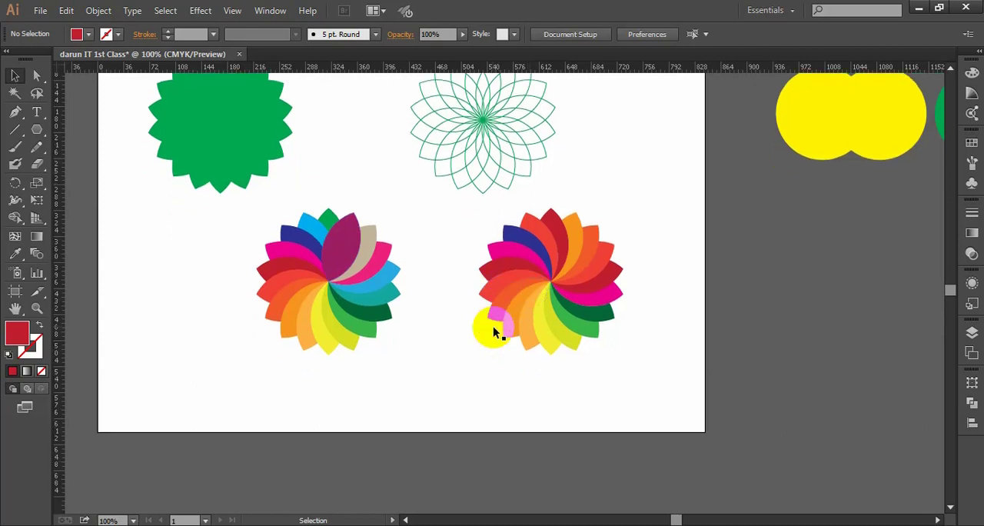
scroll(494, 330, up, 3)
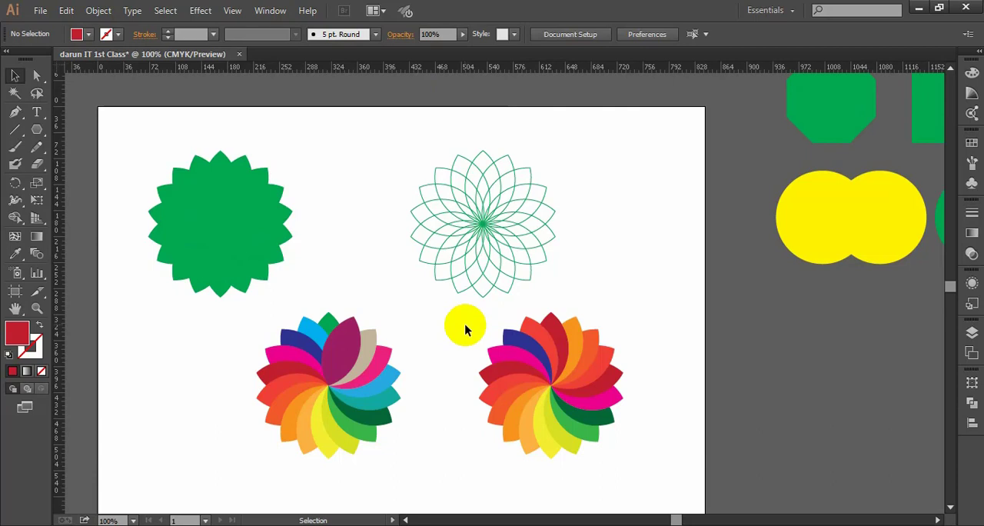
scroll(464, 323, down, 2)
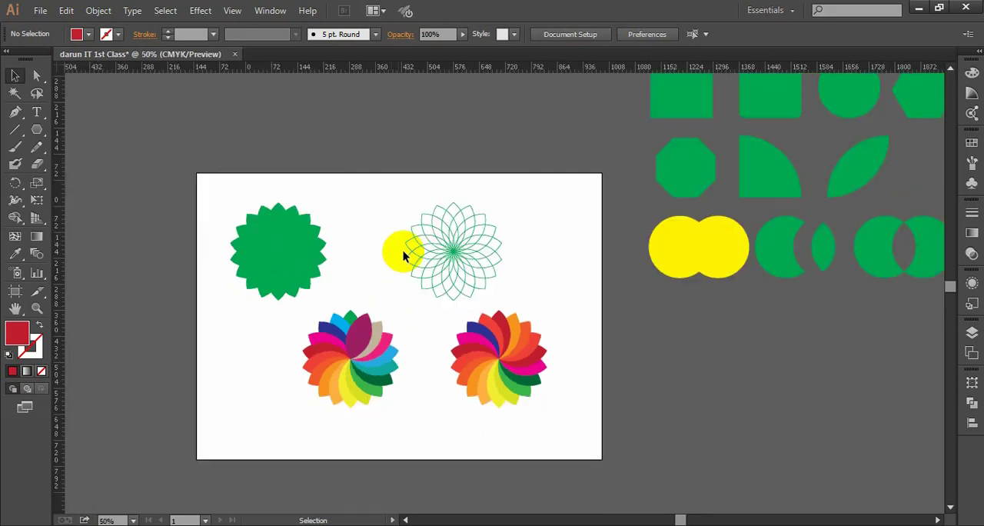
drag(620, 305, 600, 305)
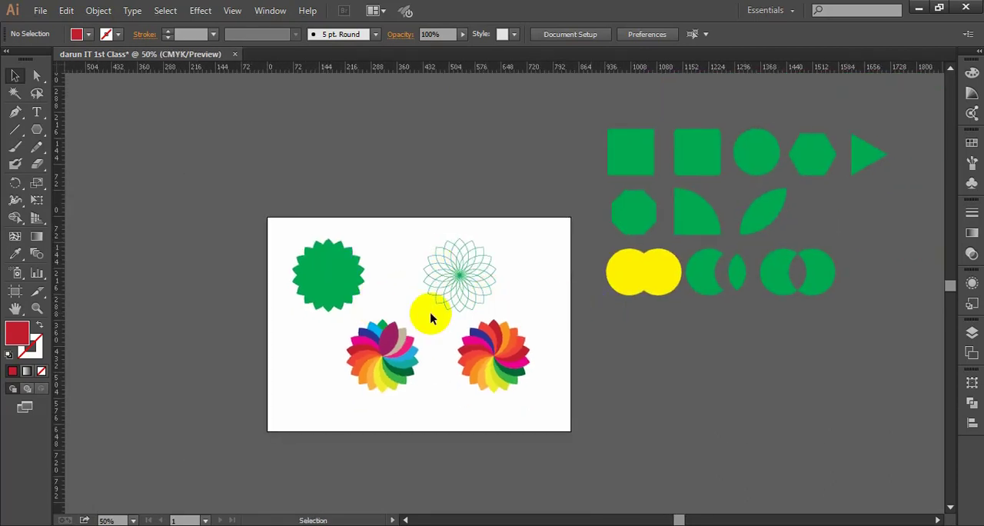
mouse_move(284, 221)
mouse_down()
mouse_move(387, 312)
mouse_move(520, 294)
mouse_move(357, 304)
mouse_move(319, 322)
mouse_move(364, 352)
mouse_up()
click(396, 298)
- Group the petals of the multicoloured duplicate flower, and group those of the original multicoloured flower separately
scroll(438, 392, up, 2)
drag(487, 387, 494, 344)
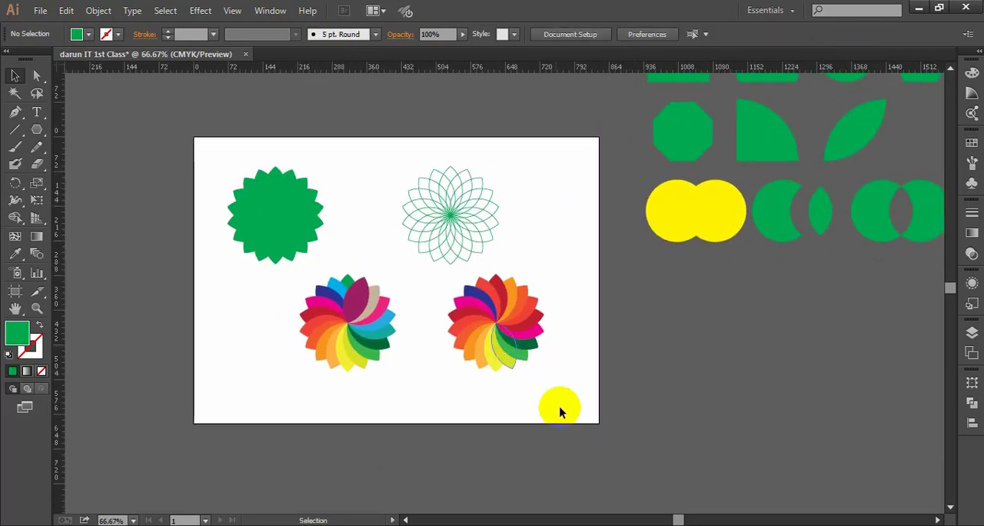
drag(567, 405, 451, 274)
key(a)
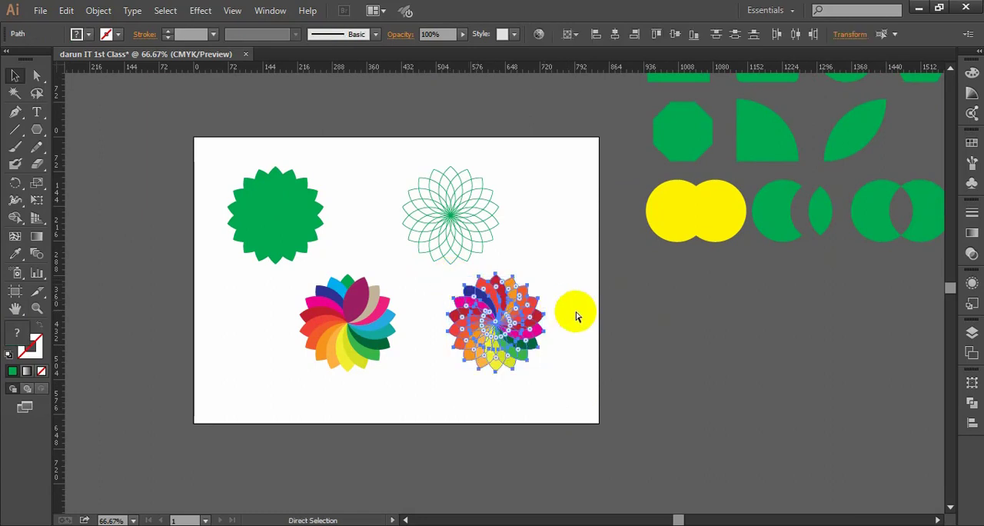
key(v)
drag(398, 391, 292, 270)
key(a)
key(v)
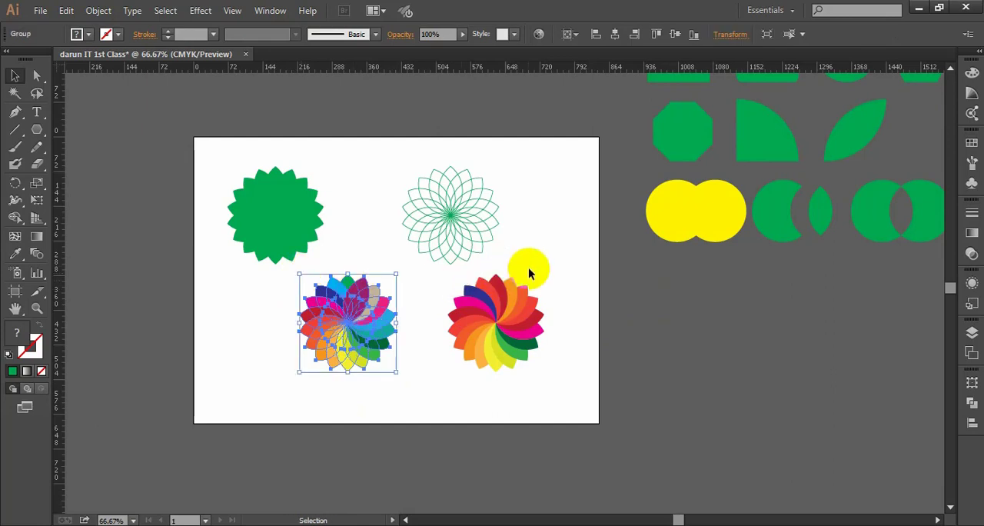
- Group the petals of the outlined flower and those of the filled green flower separately, and deselect
drag(515, 254, 378, 154)
key(a)
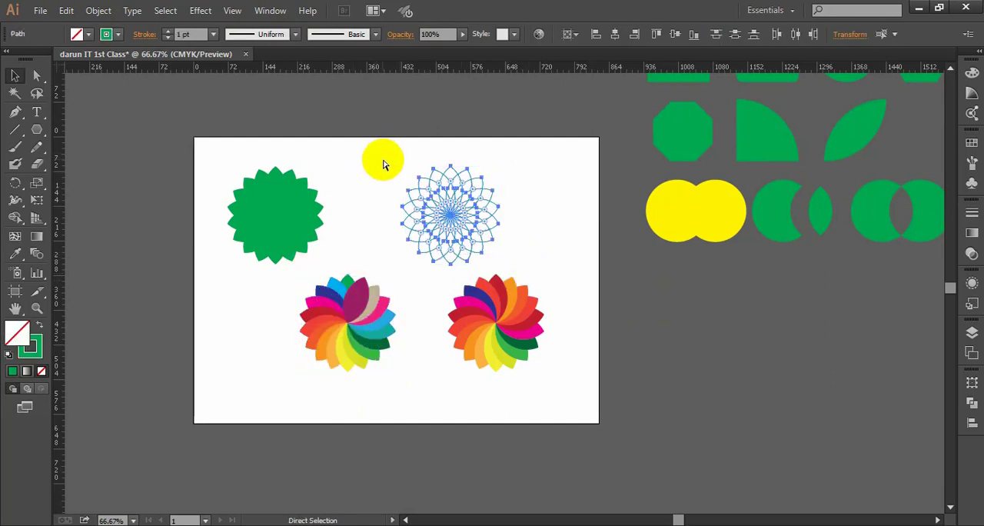
key(v)
drag(325, 273, 230, 167)
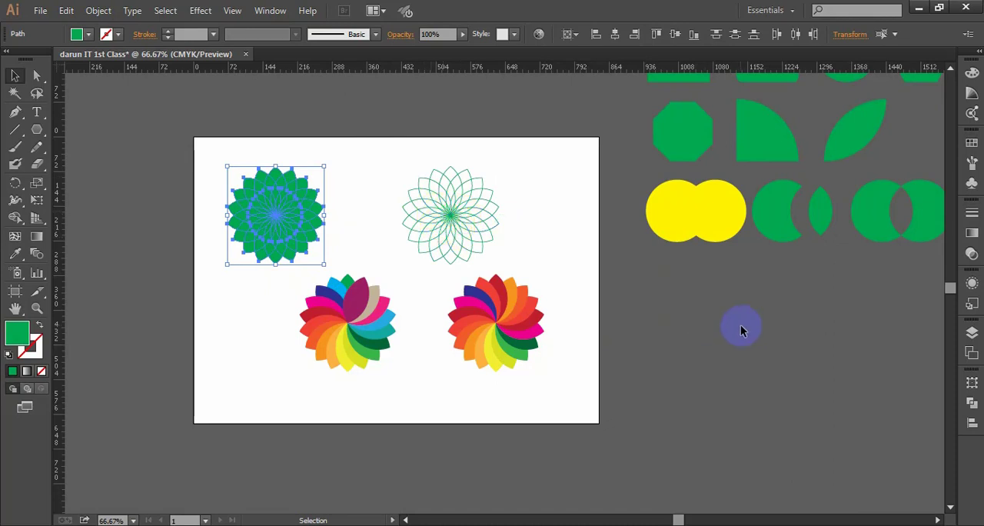
key(a)
key(v)
click(318, 251)
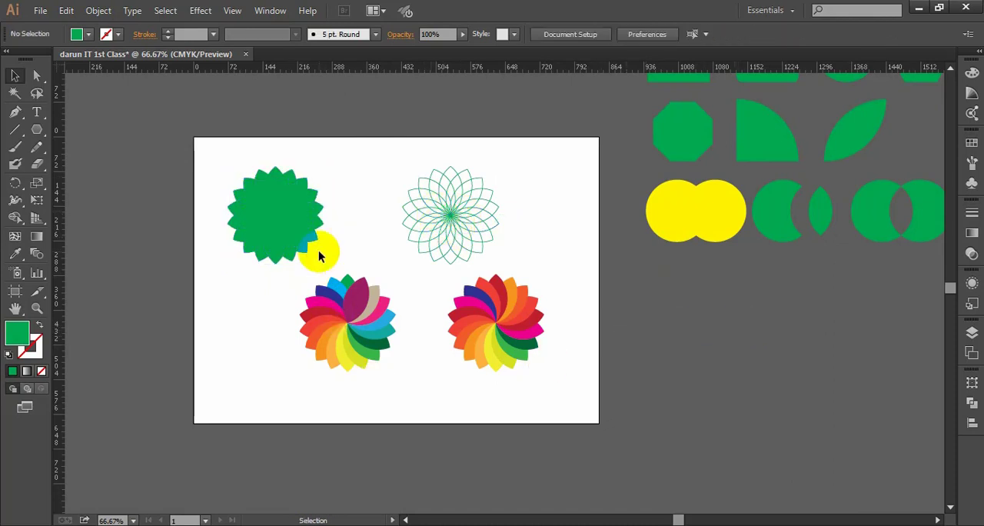
drag(335, 301, 332, 298)
click(422, 398)
- Scale the original multicoloured flower down to about two thirds of its size and place it in the artboard's lower-left corner
scroll(406, 392, up, 1)
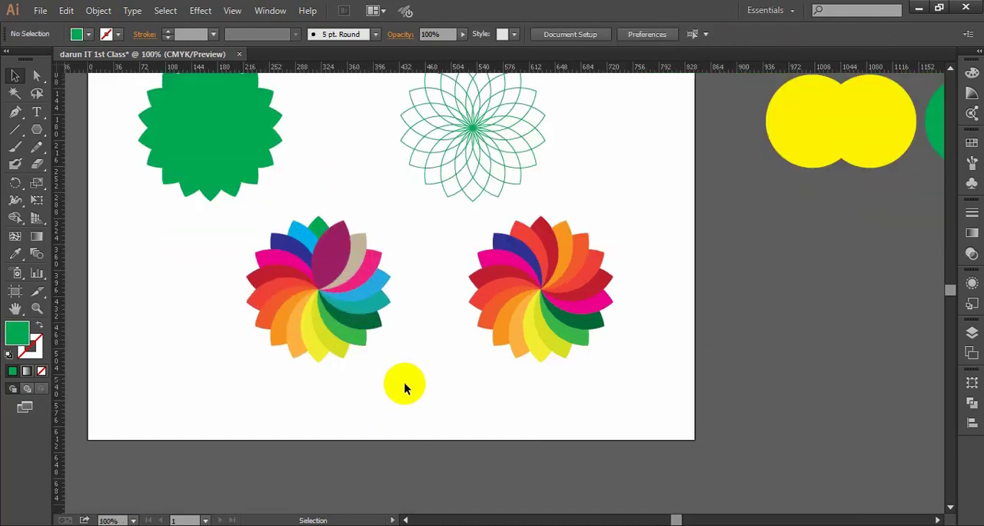
drag(394, 362, 353, 308)
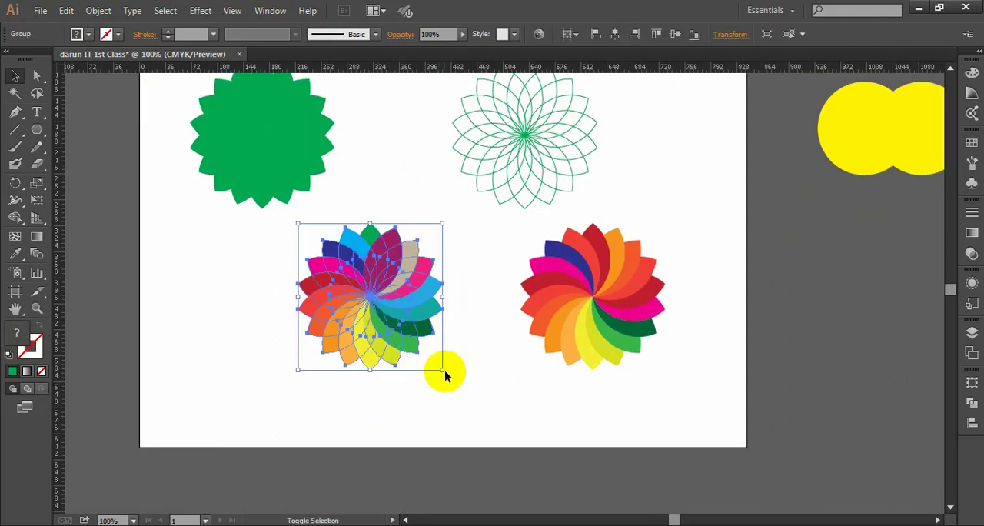
drag(443, 373, 209, 393)
click(300, 402)
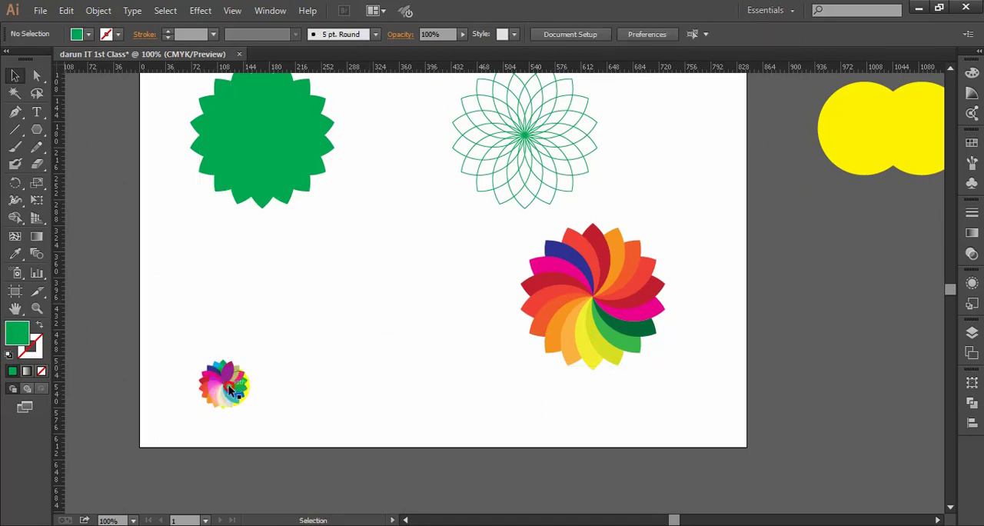
click(228, 390)
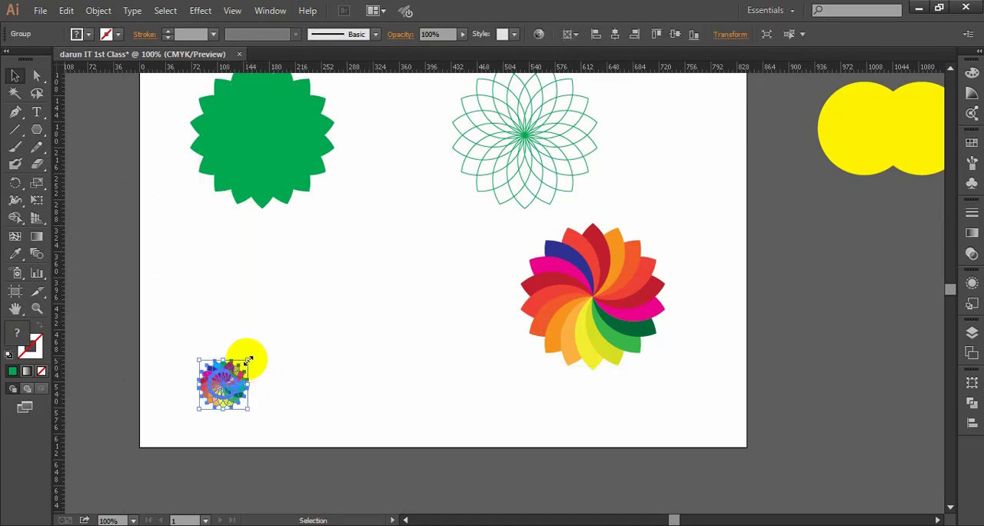
drag(248, 360, 274, 332)
click(334, 351)
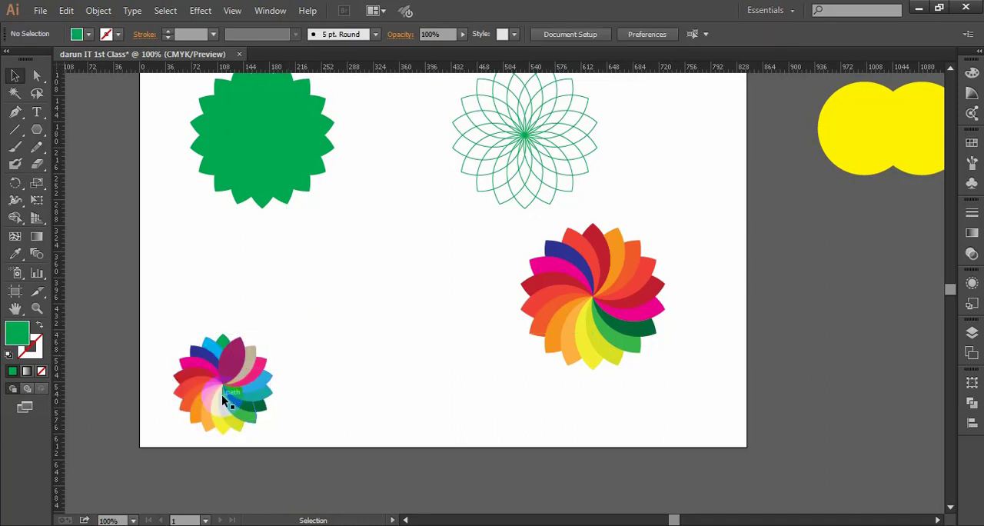
drag(224, 400, 214, 391)
click(330, 426)
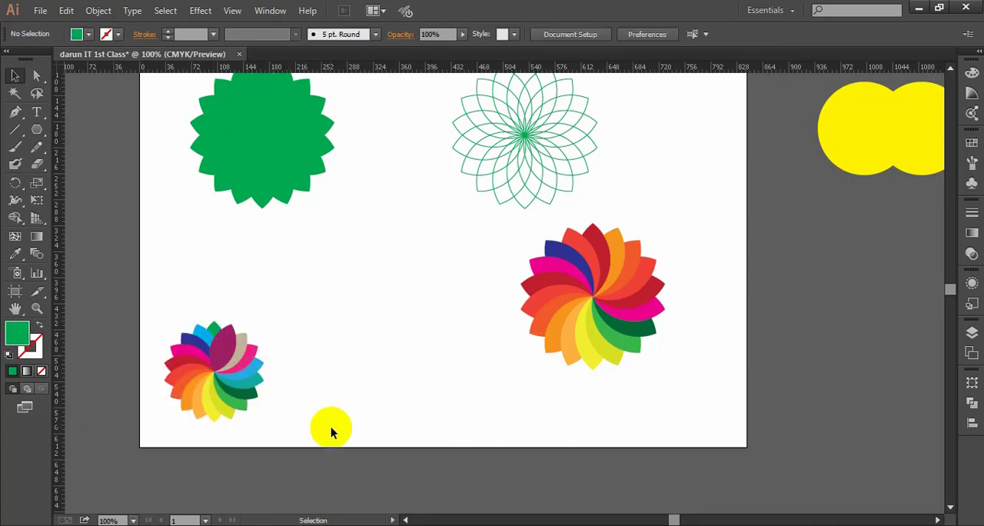
- Scale down the corrected duplicate flower to match the small one and place it just right of it
drag(448, 417, 425, 397)
drag(561, 306, 393, 350)
drag(480, 262, 461, 292)
drag(419, 346, 345, 368)
click(438, 369)
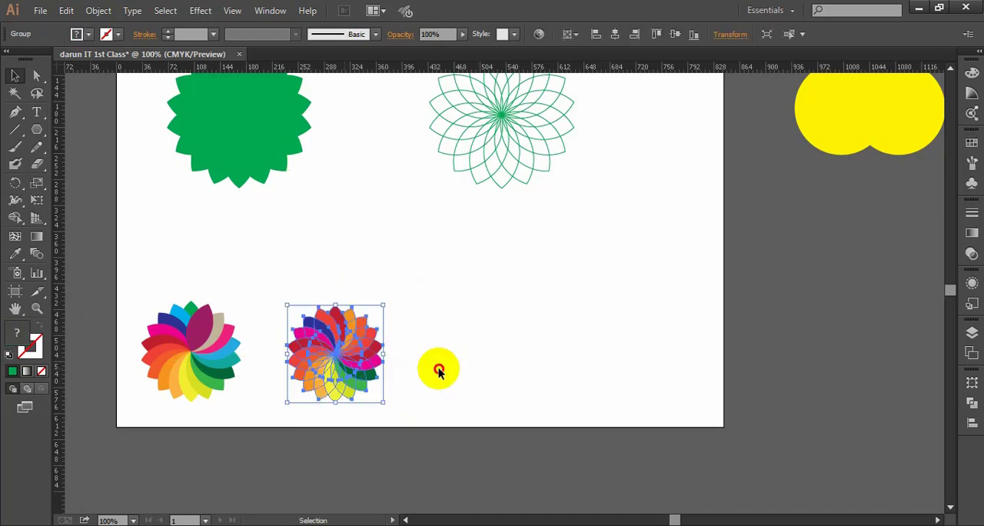
- Move both small multicoloured flowers together about 404 px horizontally to the right end of the artboard
key(space)
drag(507, 388, 487, 382)
drag(430, 425, 467, 345)
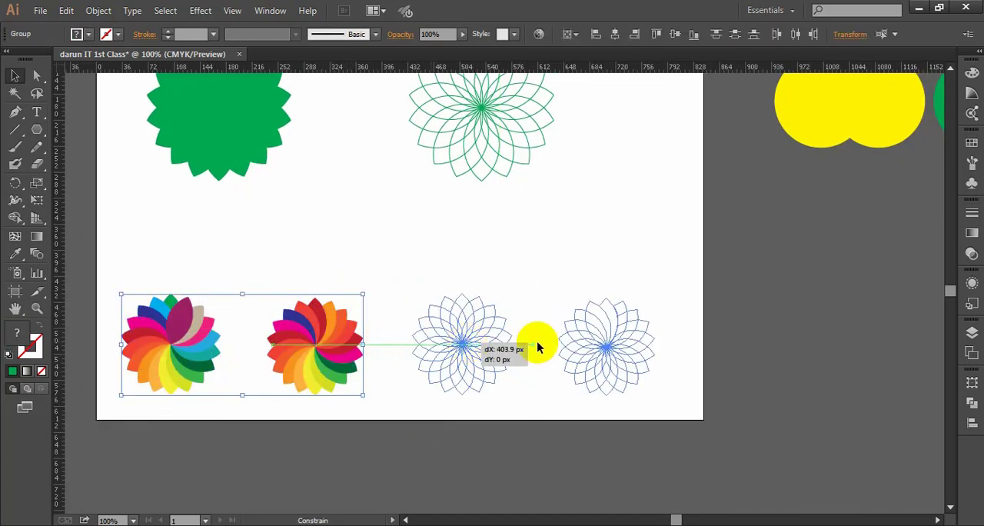
click(747, 343)
- Shrink the outlined green flower and move it to the bottom row, left of the multicoloured flowers
scroll(615, 374, up, 1)
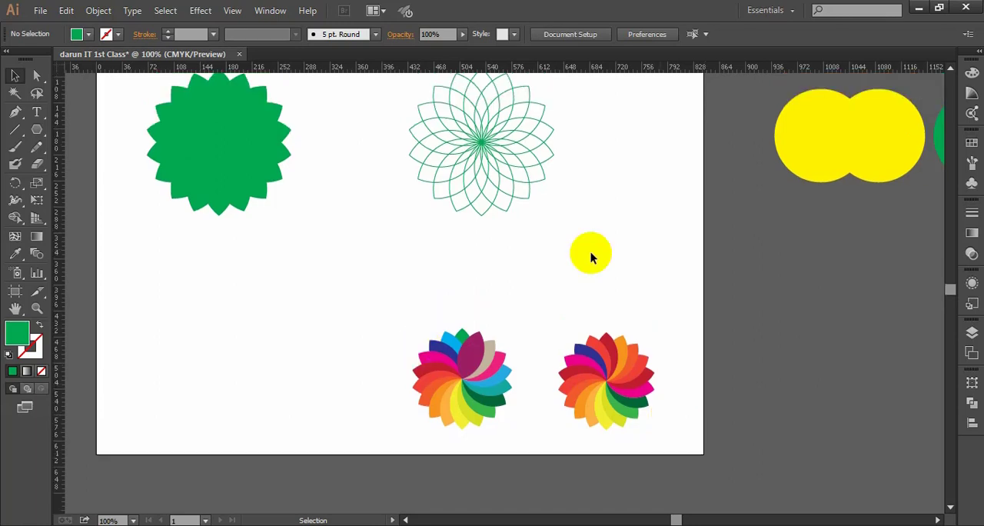
drag(589, 254, 399, 109)
scroll(496, 220, up, 1)
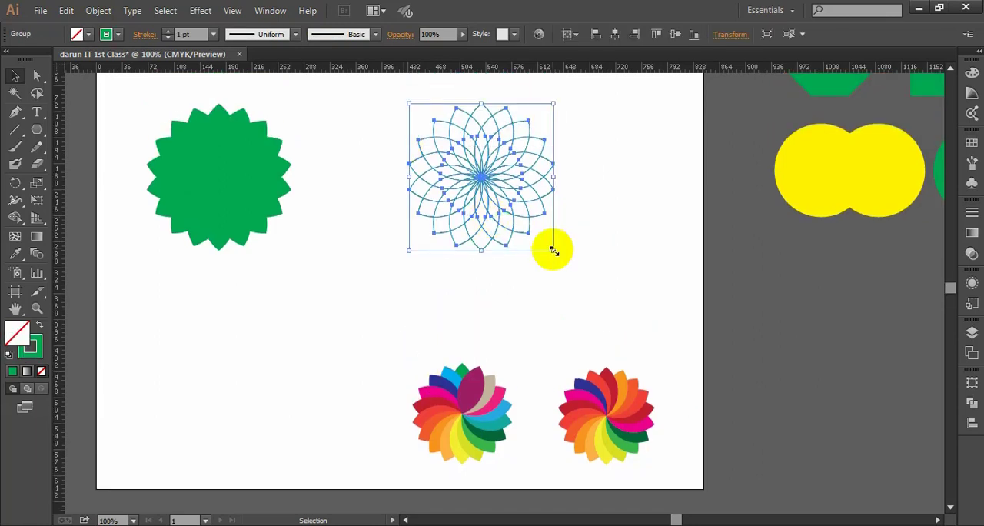
drag(552, 250, 530, 227)
drag(484, 183, 304, 413)
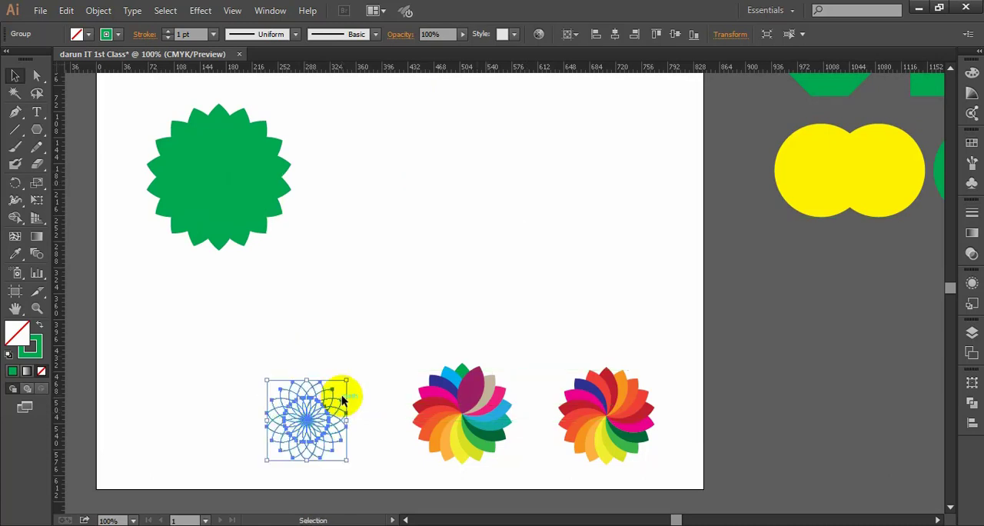
- Enlarge the outlined flower to match the multicoloured ones and shift it slightly closer to them in the bottom row
drag(345, 379, 360, 367)
drag(305, 421, 318, 418)
click(484, 319)
key(space)
drag(375, 298, 424, 289)
drag(283, 358, 413, 464)
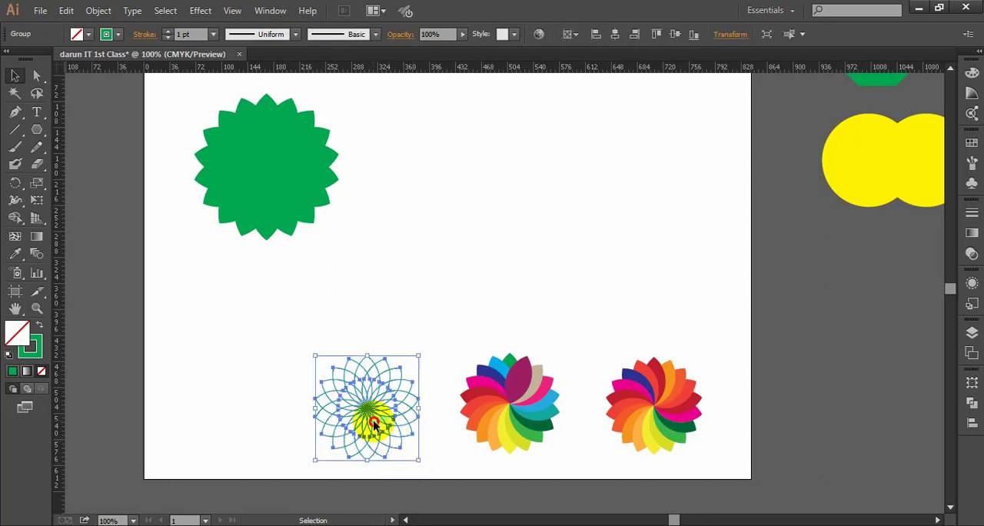
drag(373, 424, 383, 422)
click(494, 303)
- Scale the filled green flower to about 145 by 147 px and place it at the left end of the bottom row
key(space)
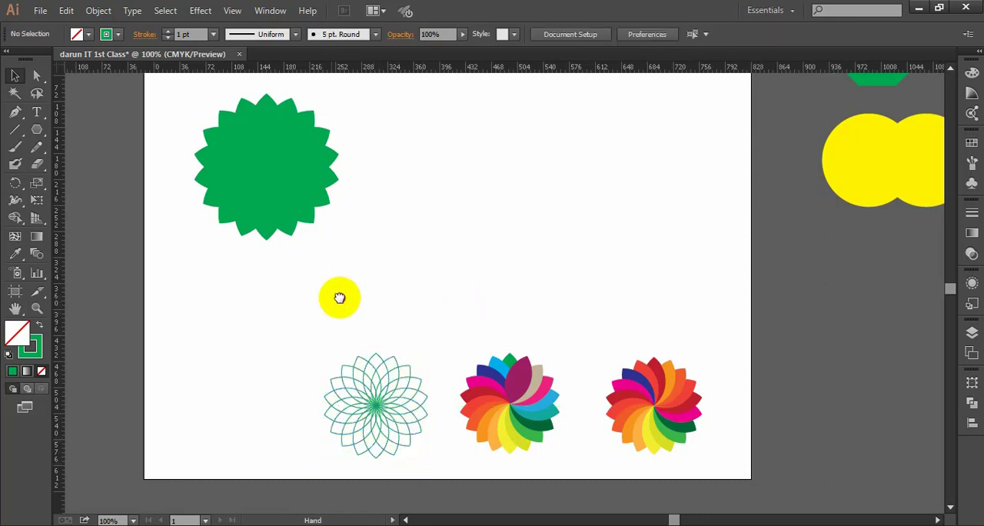
drag(338, 297, 411, 296)
drag(402, 212, 290, 115)
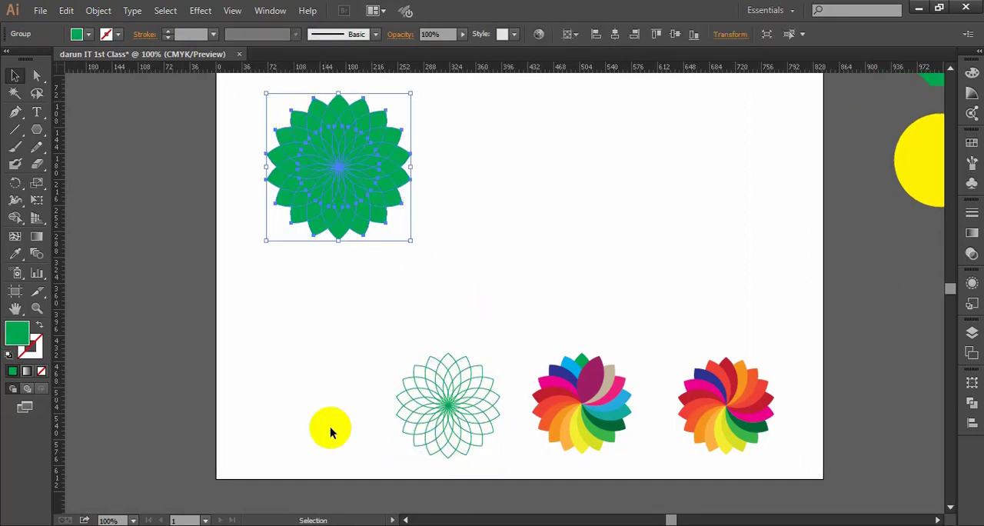
drag(410, 241, 323, 402)
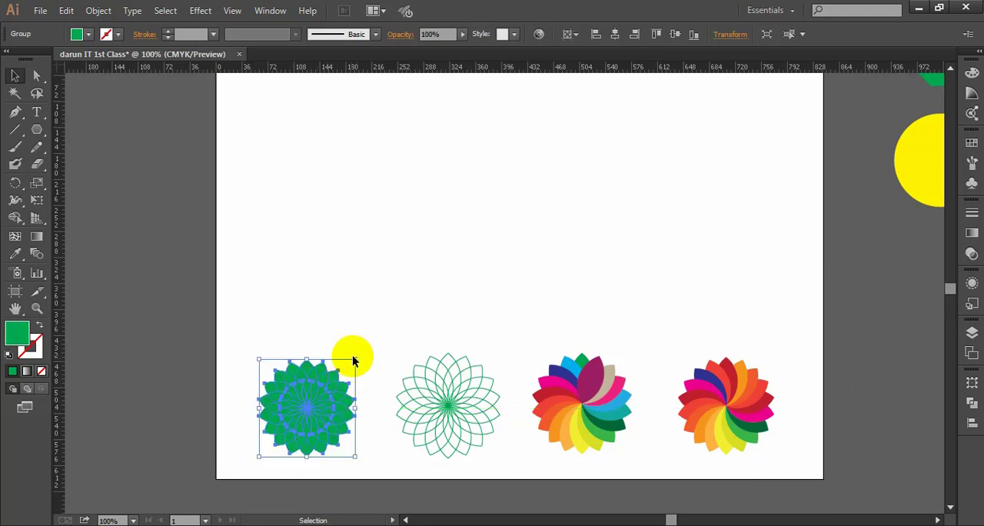
drag(354, 358, 359, 353)
click(468, 319)
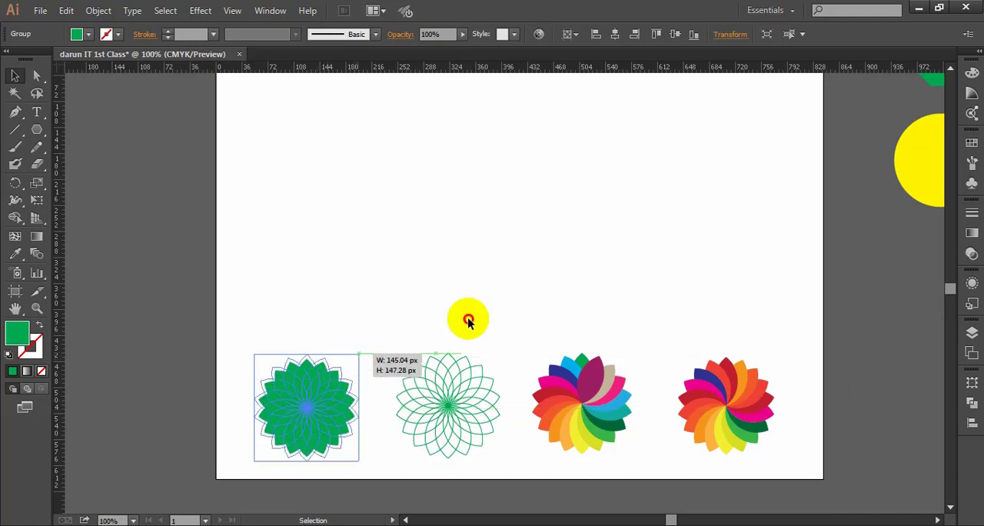
- Scale down all the practice shapes beside the artboard together and move them onto the artboard above the flowers
key(space)
drag(522, 311, 429, 309)
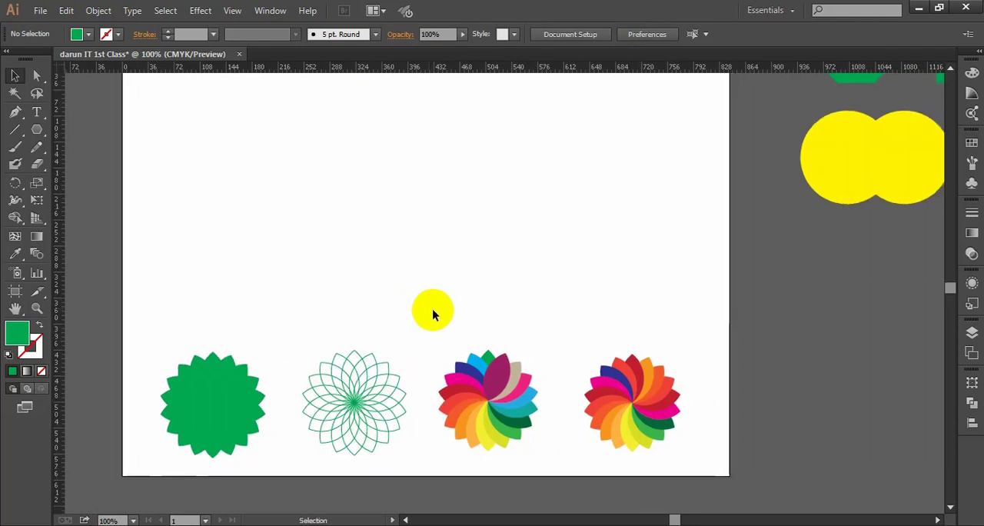
scroll(431, 311, up, 1)
scroll(430, 310, down, 2)
key(space)
mouse_move(504, 308)
mouse_down()
mouse_move(490, 308)
mouse_move(525, 323)
mouse_move(502, 322)
mouse_up()
key(space)
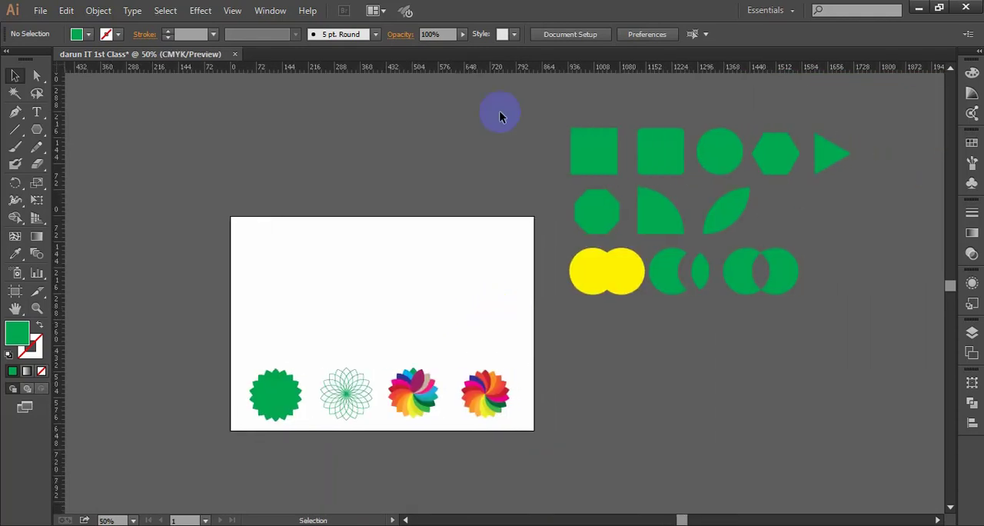
drag(719, 291, 867, 340)
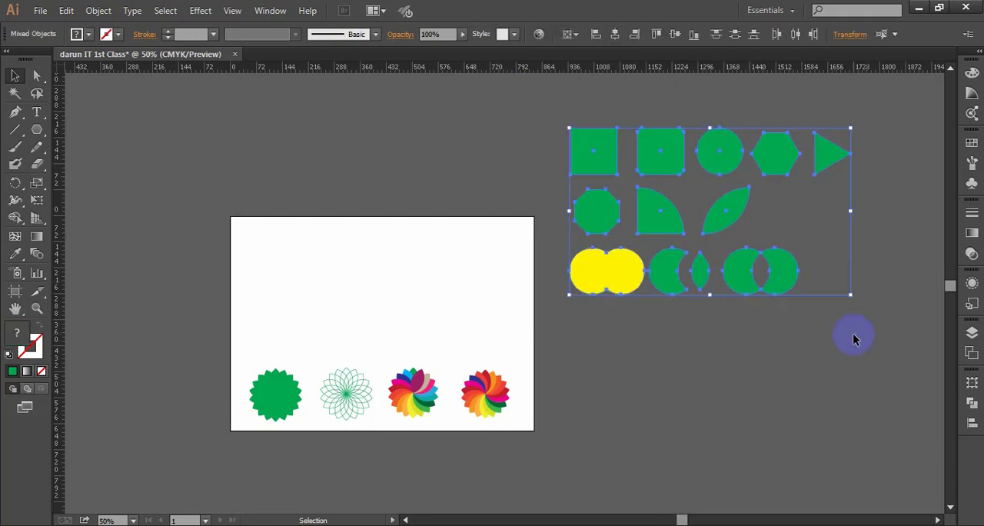
drag(849, 295, 821, 276)
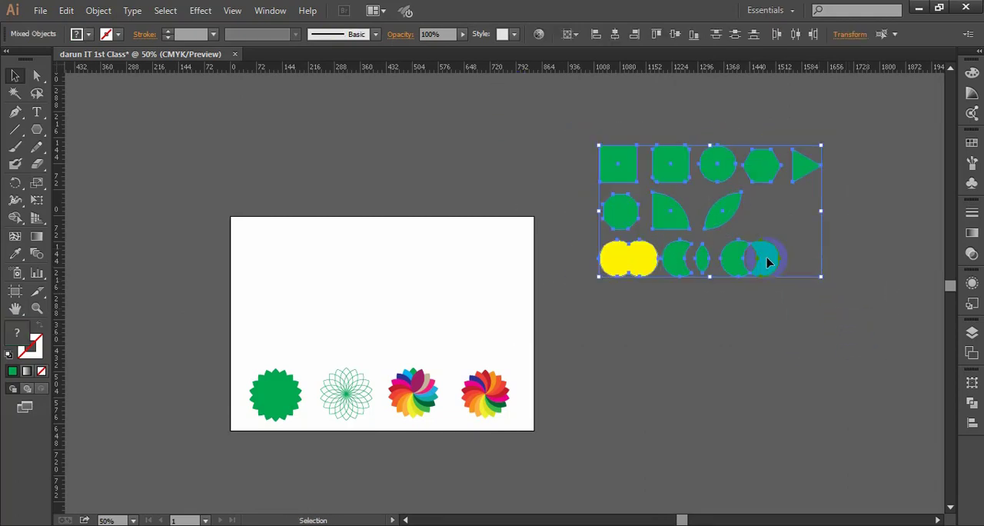
drag(692, 217, 381, 294)
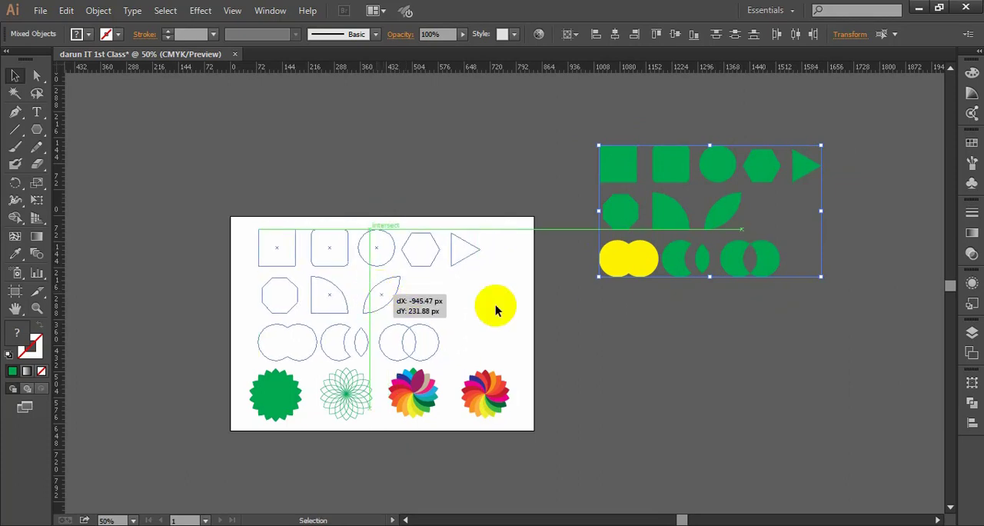
click(609, 307)
- Move the crescent pair and yellow merged circles off the artboard, and the double circle with the cut-out centre into the second row
scroll(484, 317, up, 1)
drag(484, 318, 358, 356)
click(417, 354)
scroll(423, 345, up, 1)
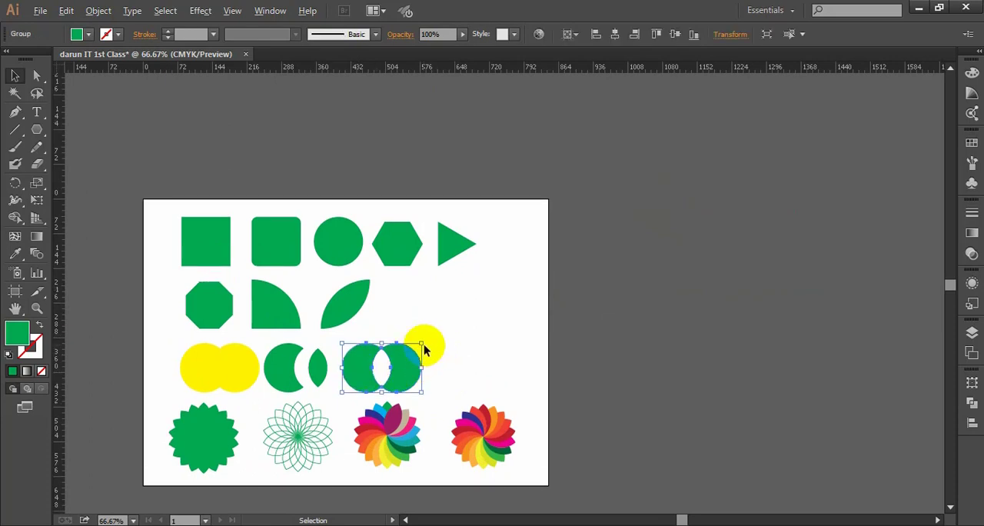
scroll(439, 338, down, 2)
scroll(439, 344, left, 2)
click(451, 333)
drag(451, 333, 711, 293)
scroll(397, 334, left, 2)
drag(274, 330, 690, 358)
- Resize the two rows of green shapes together, leaving free space at their right ends, and deselect
drag(212, 165, 550, 295)
click(606, 335)
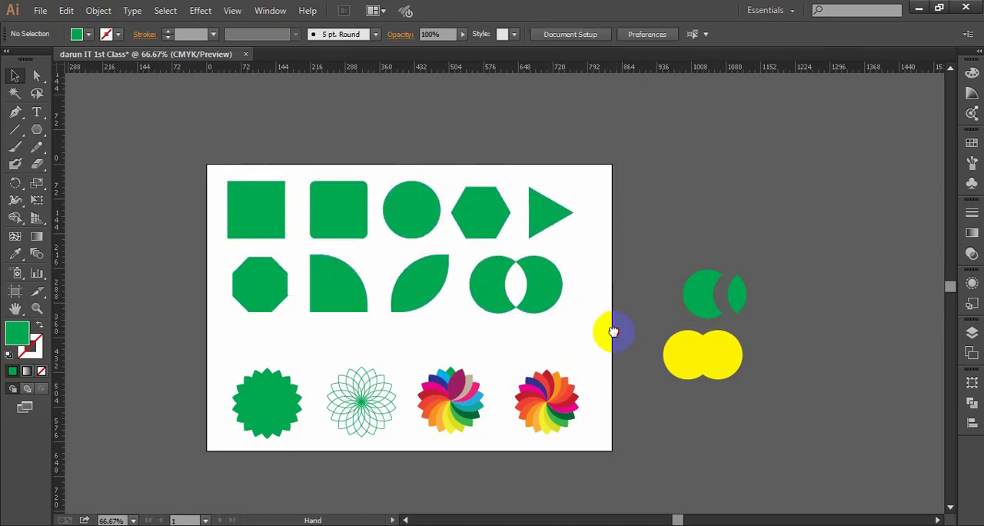
drag(612, 332, 554, 322)
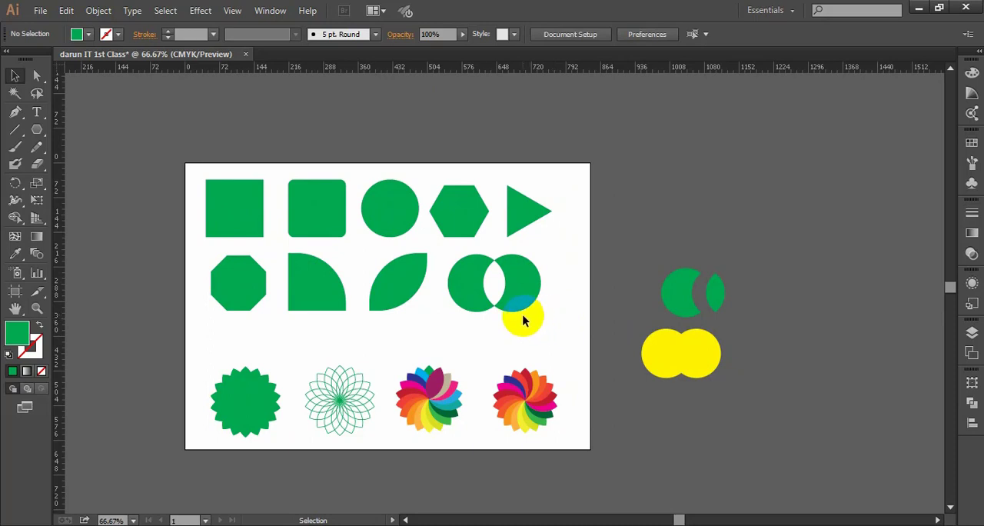
drag(545, 318, 244, 174)
drag(552, 317, 512, 297)
click(556, 323)
- Shrink the yellow merged circles and place them at the right end of the second row
click(681, 356)
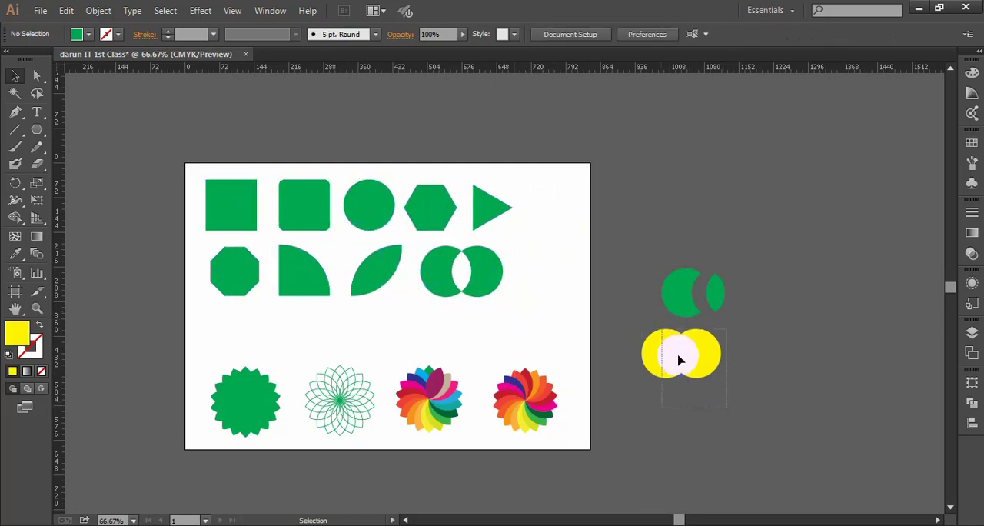
drag(649, 348, 567, 284)
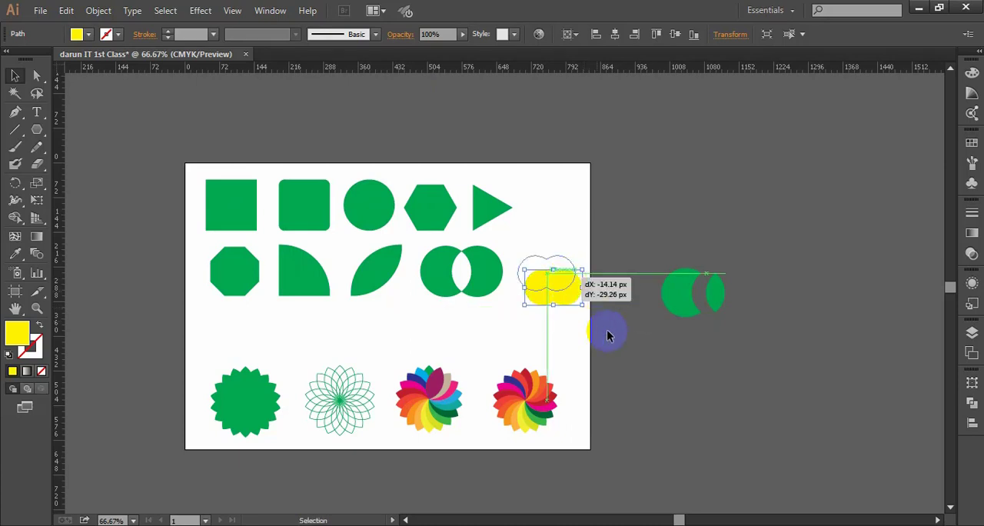
click(607, 333)
scroll(560, 307, up, 1)
click(593, 318)
- Enlarge the yellow merged circles slightly within the second row and deselect them
click(537, 254)
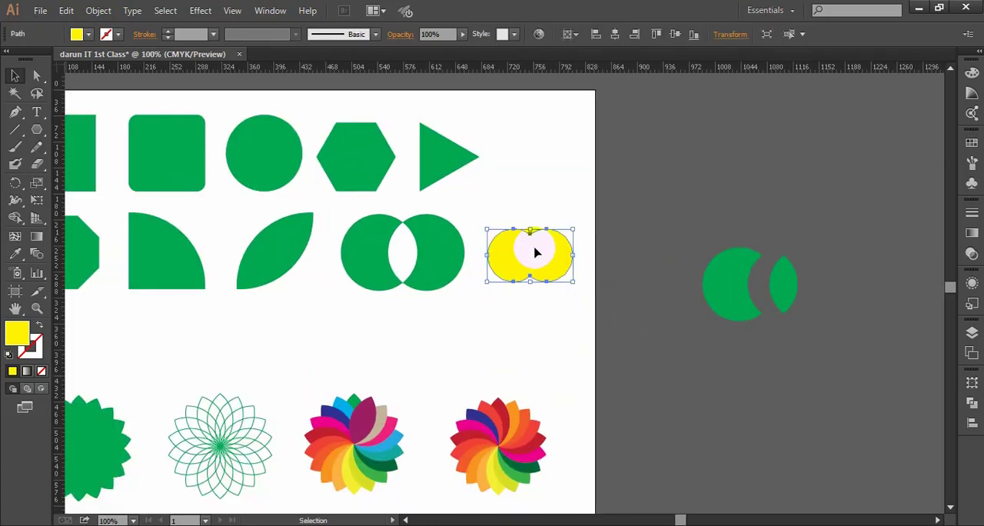
drag(571, 285, 580, 290)
click(475, 316)
drag(479, 318, 517, 318)
scroll(505, 324, down, 1)
click(534, 297)
click(545, 335)
- Shrink the crescent pair beside the artboard, place it after the triangle at the end of the first row, and deselect it
key(space)
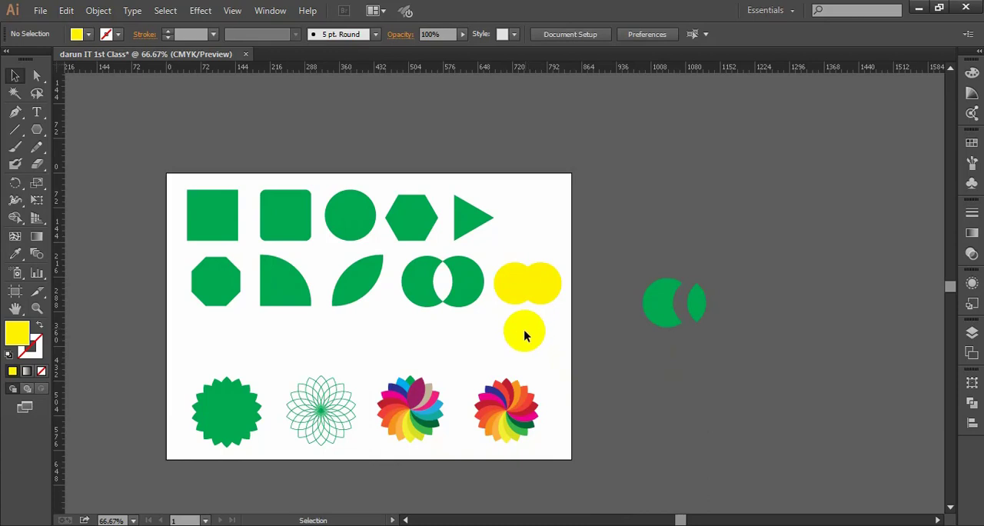
drag(657, 281, 658, 282)
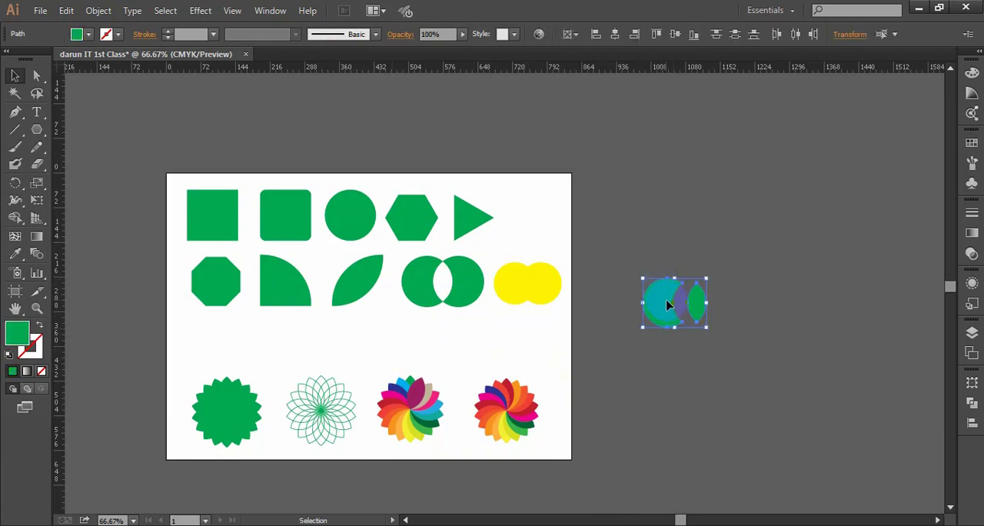
alt+scroll(615, 300, up, 1)
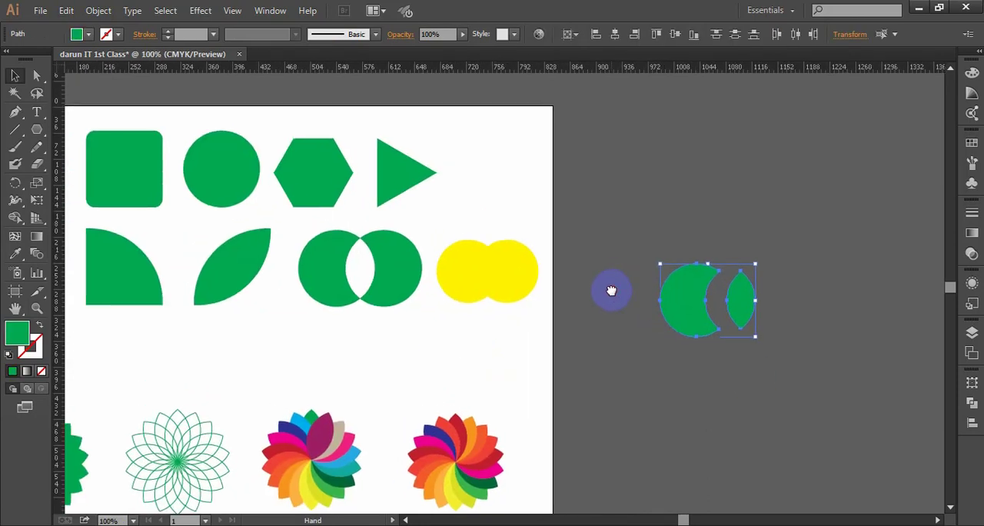
alt+shift+drag(758, 339, 487, 192)
click(757, 344)
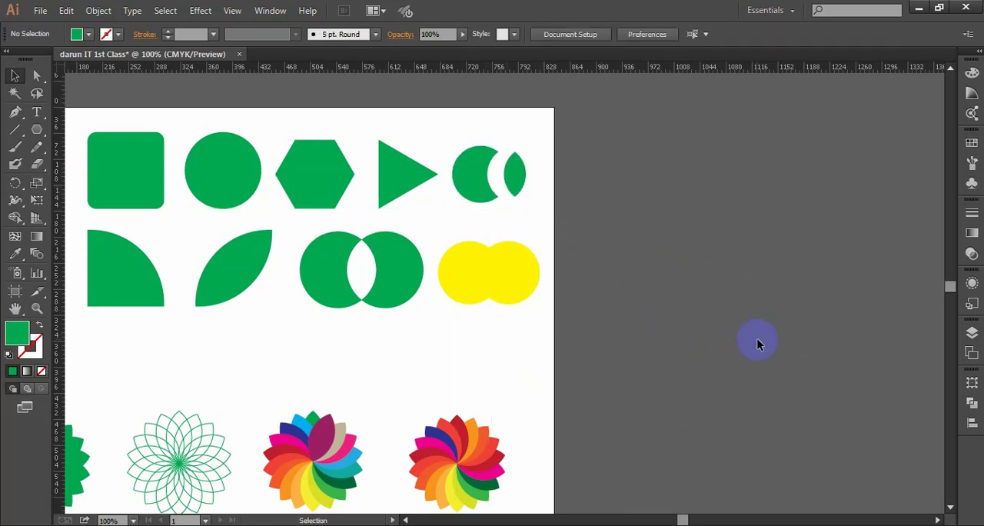
- Move both rows of practice shapes together slightly down on the artboard and deselect them
scroll(692, 322, left, 5)
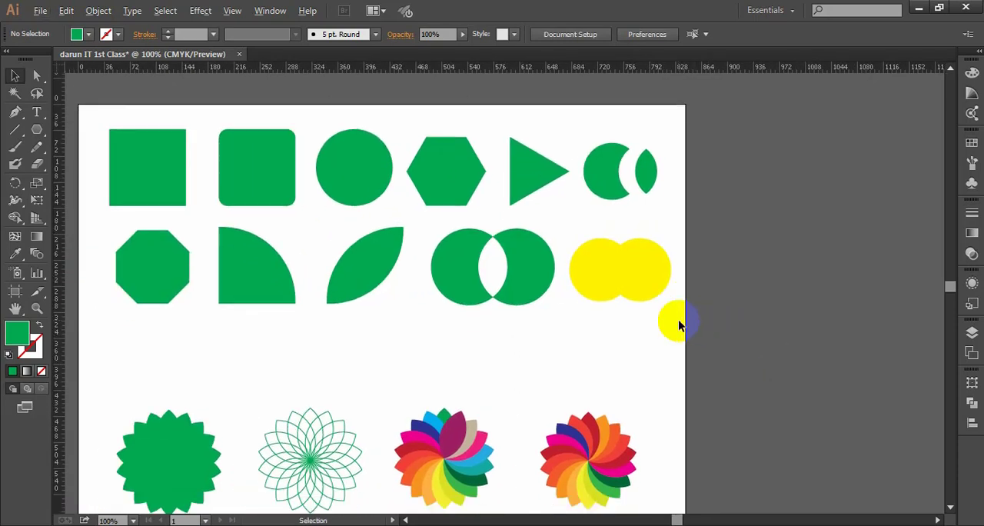
scroll(722, 326, down, 1)
key(space)
drag(465, 337, 515, 344)
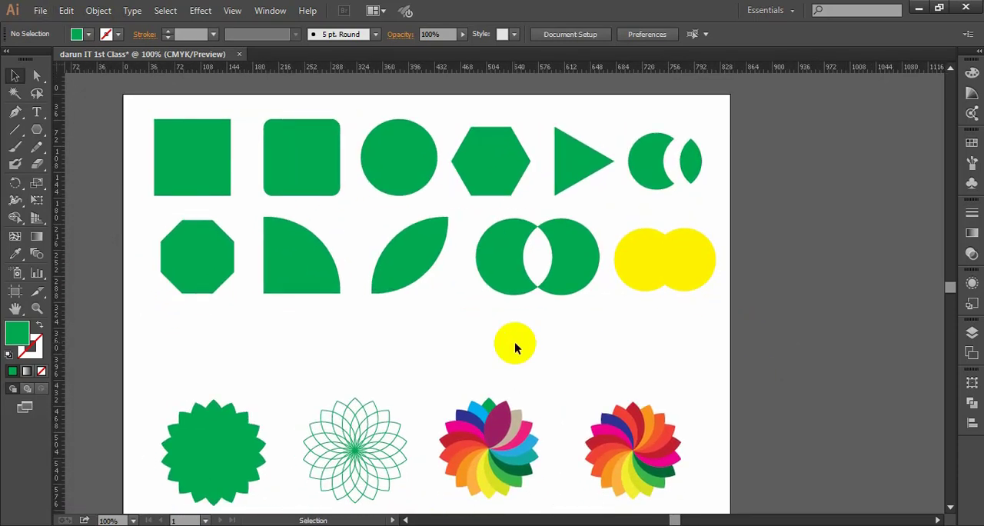
scroll(516, 345, up, 1)
key(space)
drag(631, 359, 618, 357)
drag(739, 363, 92, 74)
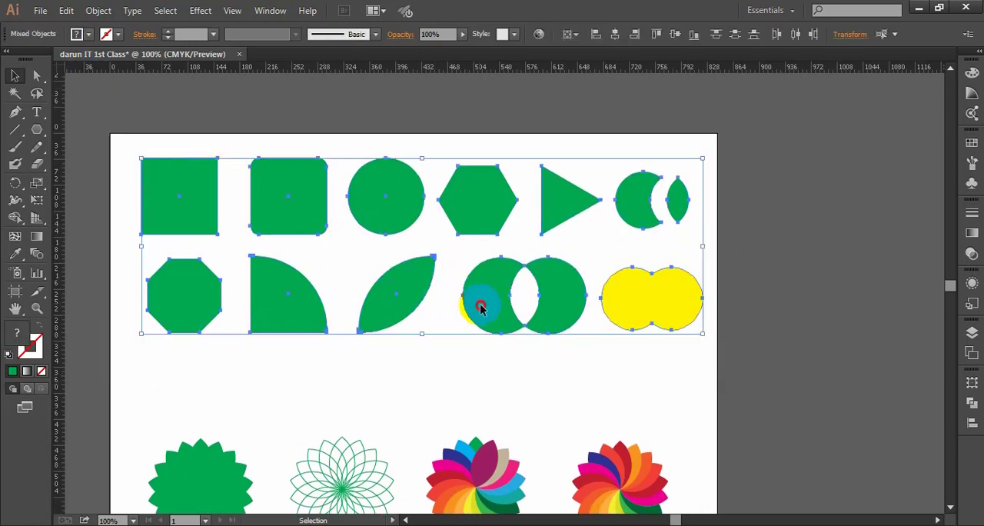
drag(477, 313, 473, 339)
click(758, 330)
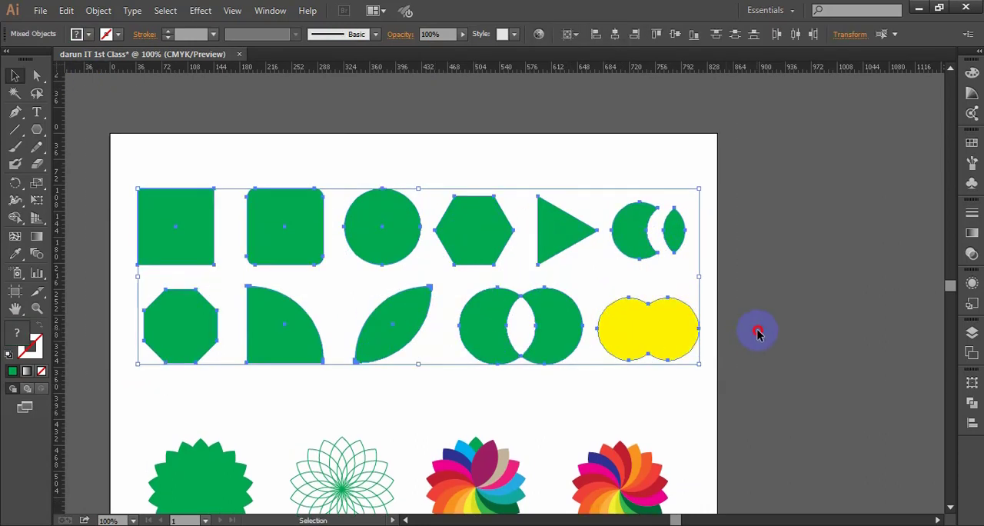
- Move the row of four flowers slightly up toward the shape rows and deselect it
scroll(703, 324, down, 2)
scroll(701, 326, down, 1)
drag(692, 418, 143, 256)
drag(408, 376, 349, 356)
click(781, 331)
scroll(726, 327, down, 2)
drag(779, 326, 713, 317)
scroll(604, 329, up, 1)
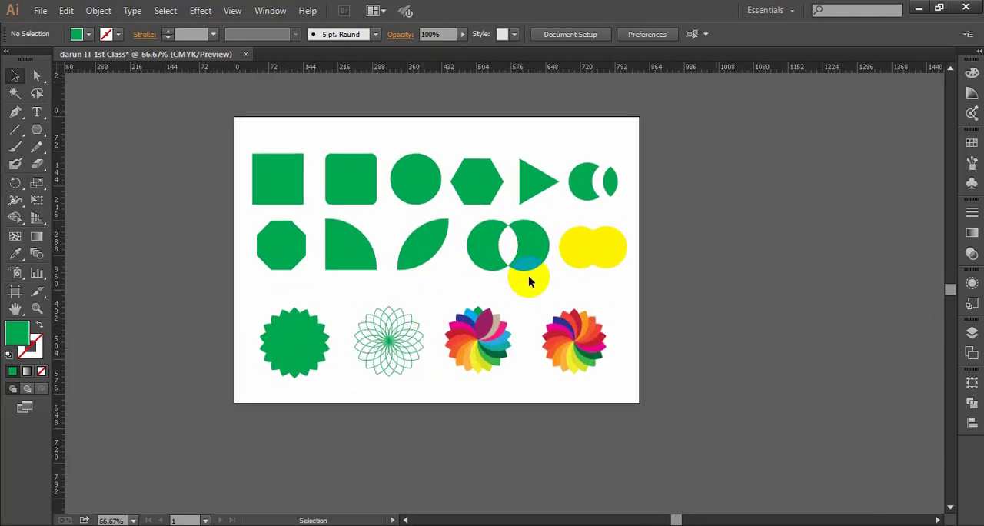
- Start saving the document and browse to the "Offline Work" folder on Local Disk (E:)
click(40, 9)
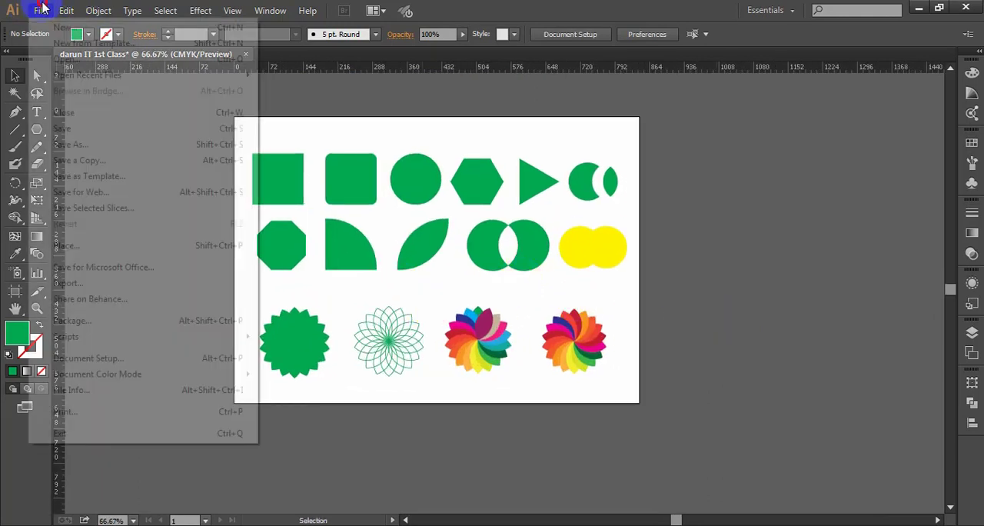
click(62, 128)
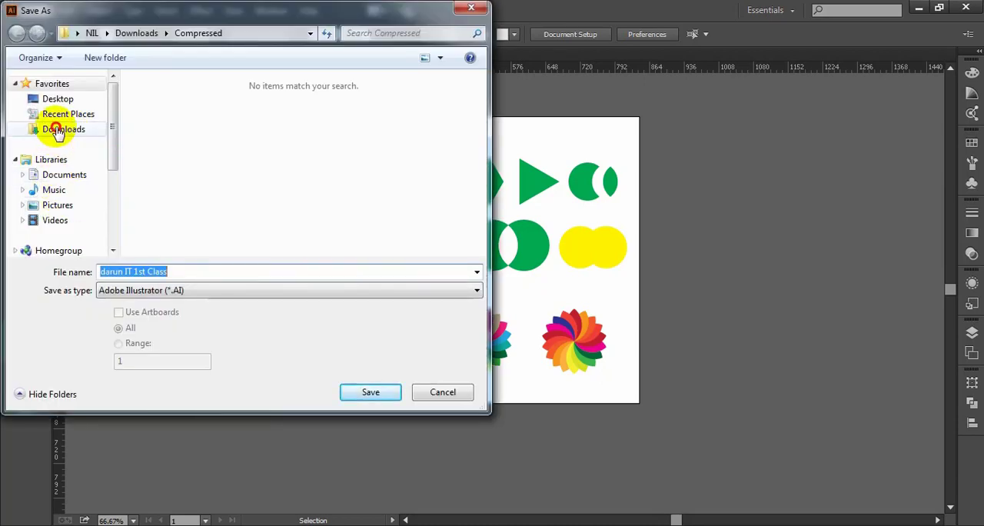
click(57, 131)
scroll(70, 203, down, 2)
click(70, 205)
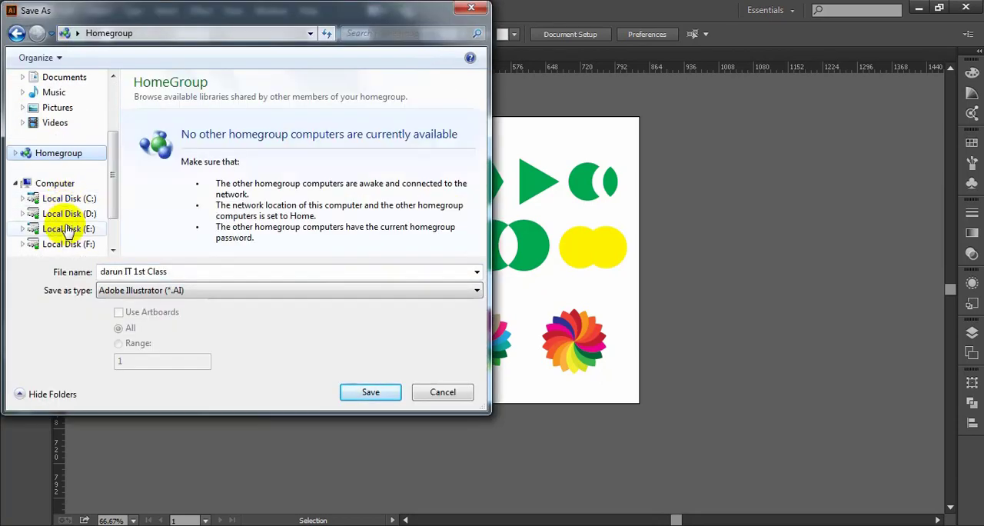
click(68, 231)
double_click(250, 126)
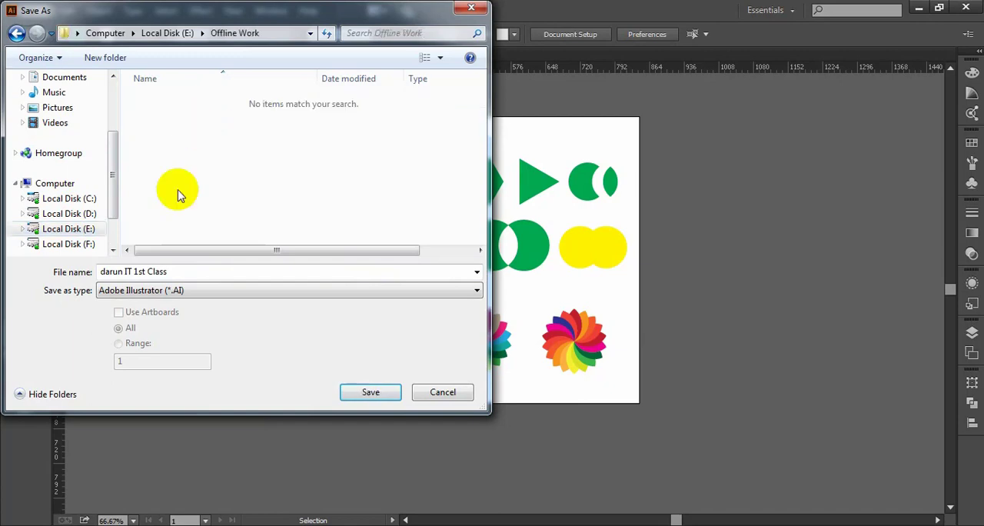
- Create and open the folder "darun IT 10 days Class" and save "darun IT 1st Class" in it as an Illustrator CC AI file
right_click(195, 133)
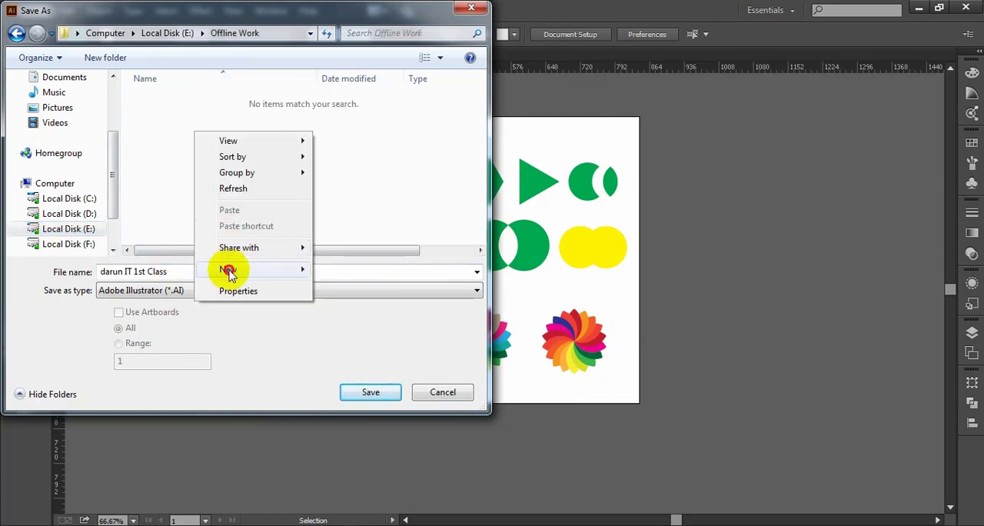
mouse_move(227, 269)
click(402, 271)
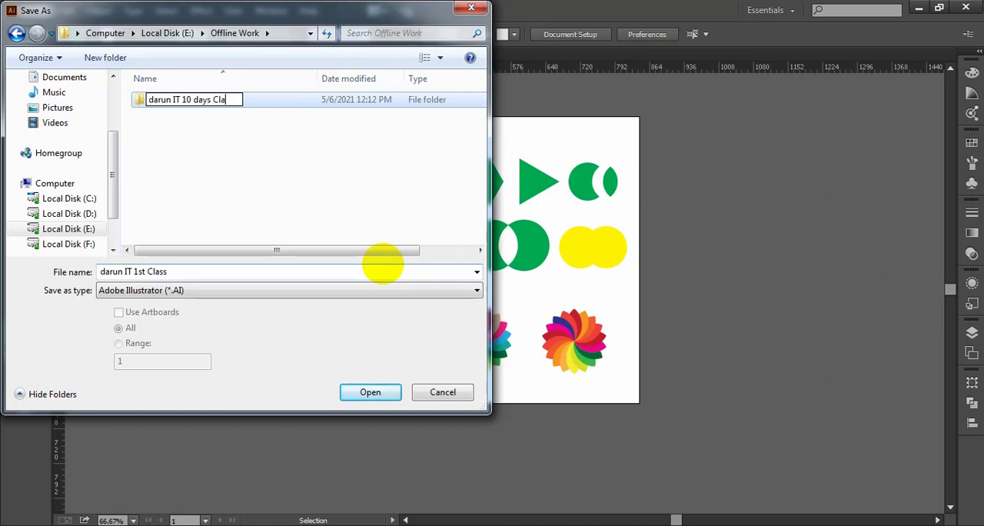
key(Return)
key(Return)
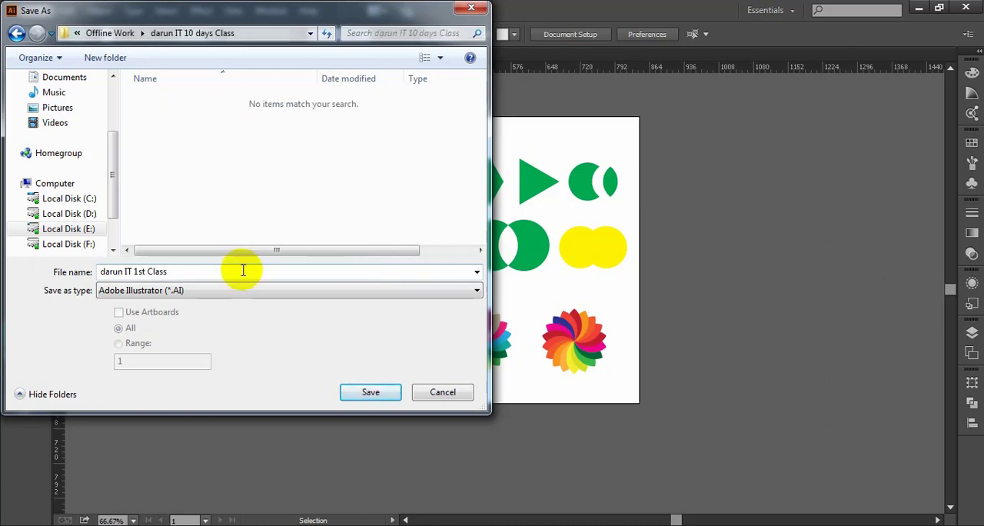
click(370, 392)
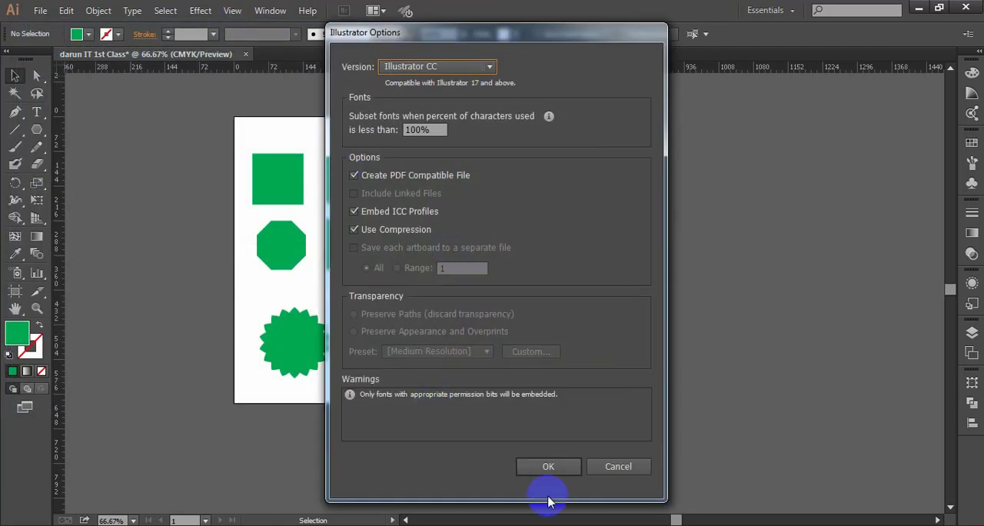
click(548, 467)
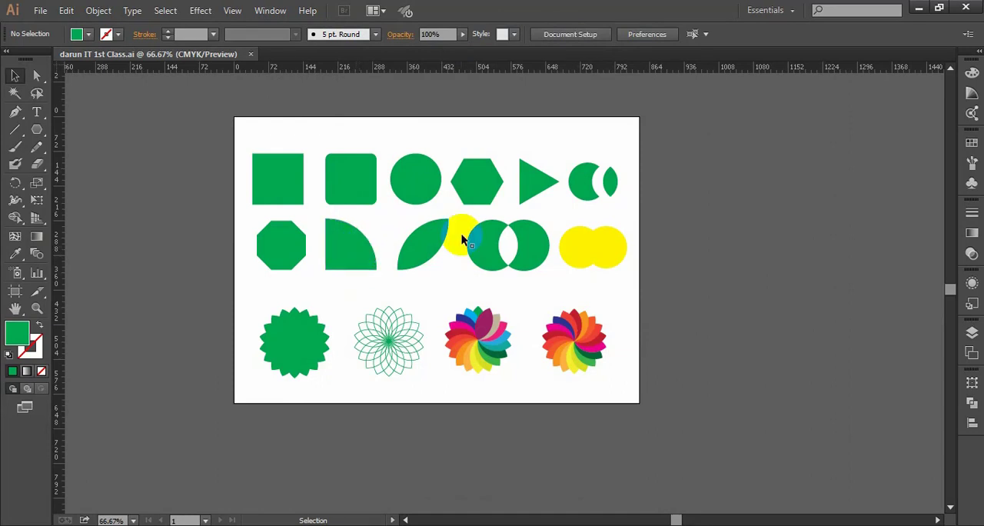
- Look through the file formats offered for exporting, including JPEG, and close the export without choosing one
click(40, 10)
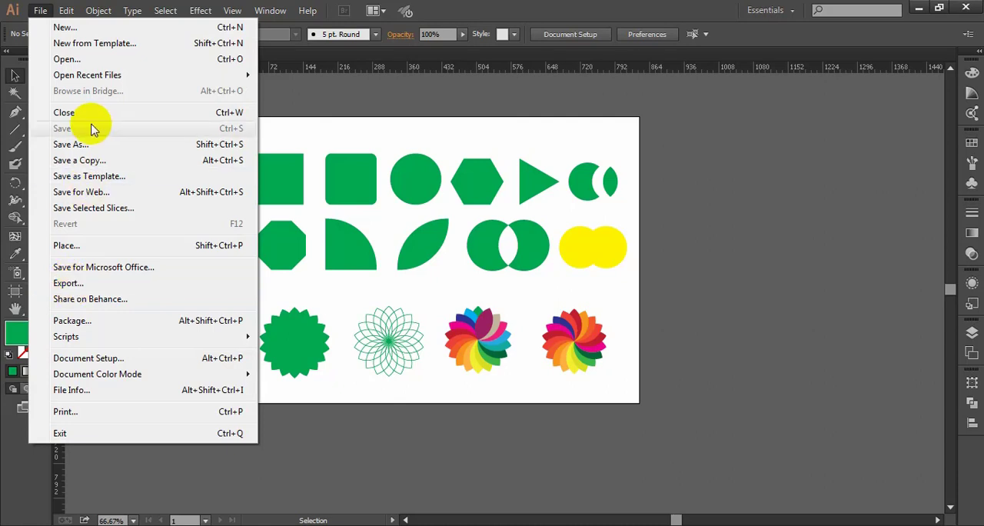
click(70, 282)
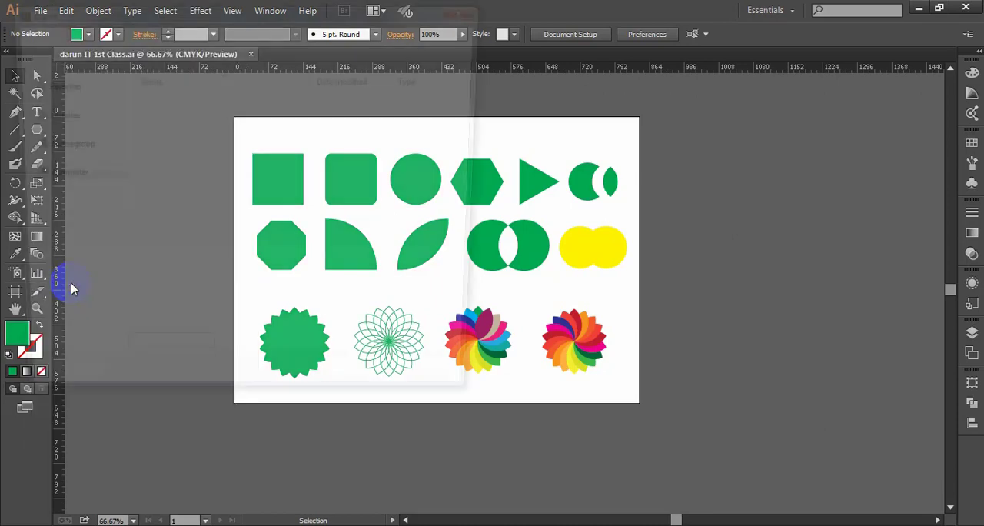
click(139, 291)
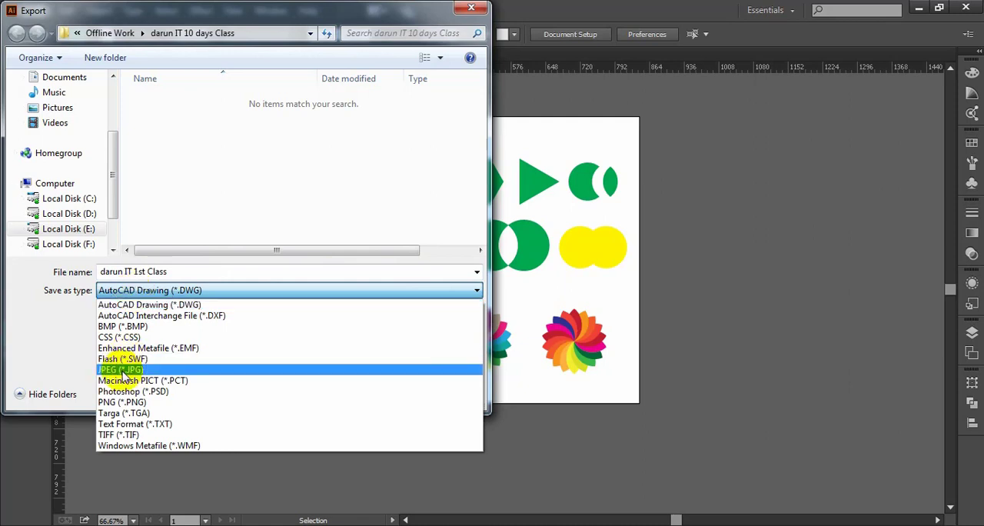
click(472, 10)
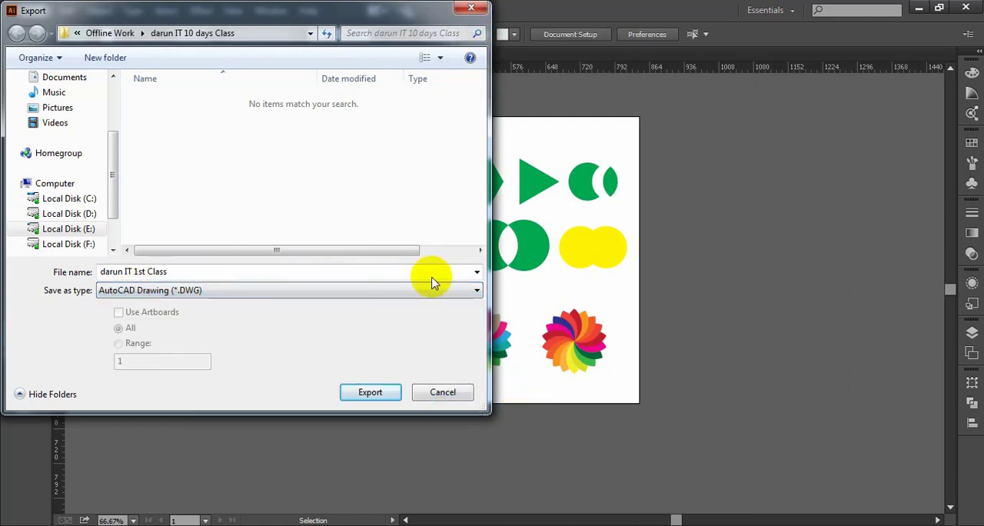
click(476, 10)
- Look through the file formats offered by Save As, such as PDF, EPS and SVG, and cancel the save
click(37, 12)
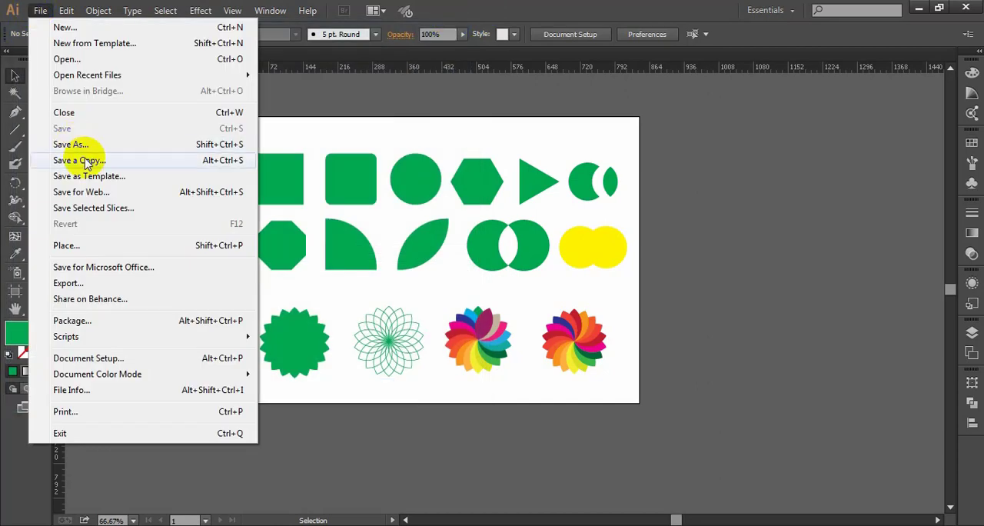
click(80, 145)
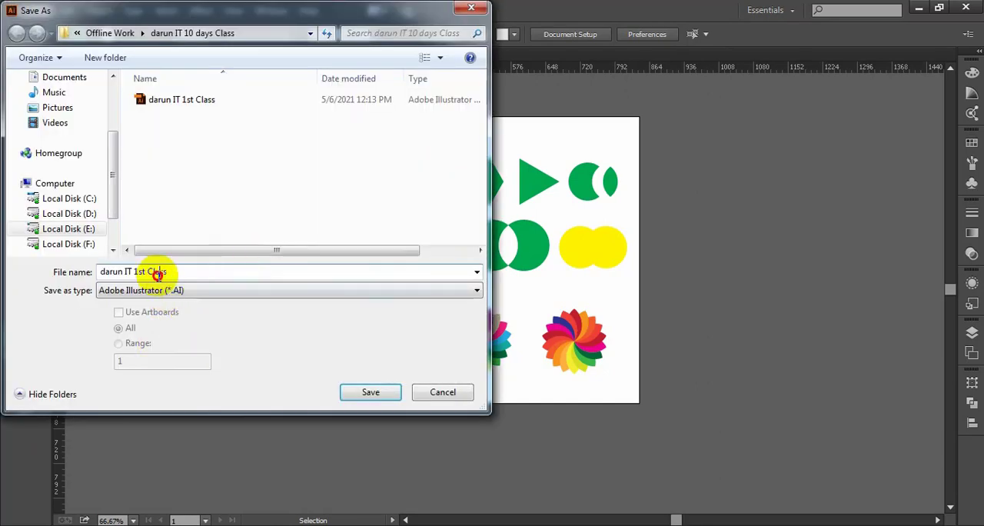
click(158, 290)
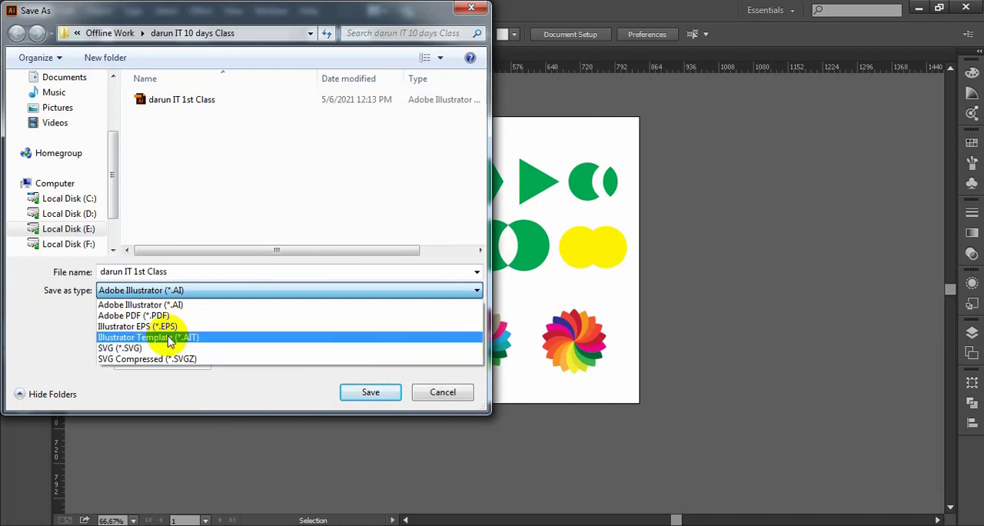
click(441, 396)
click(440, 393)
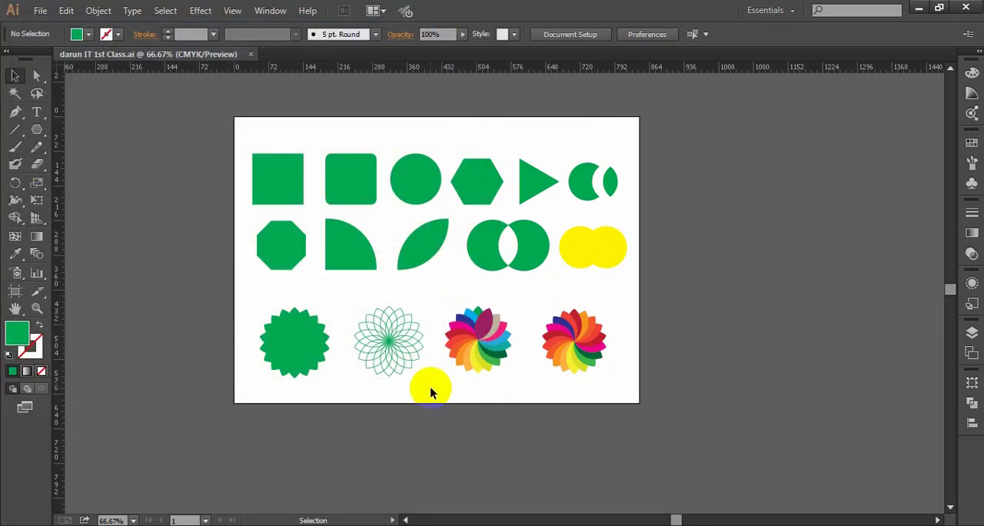
- Export "darun IT 1st Class" to the "darun IT 10 days Class" folder as a JPEG, using all artboards
click(40, 10)
click(67, 283)
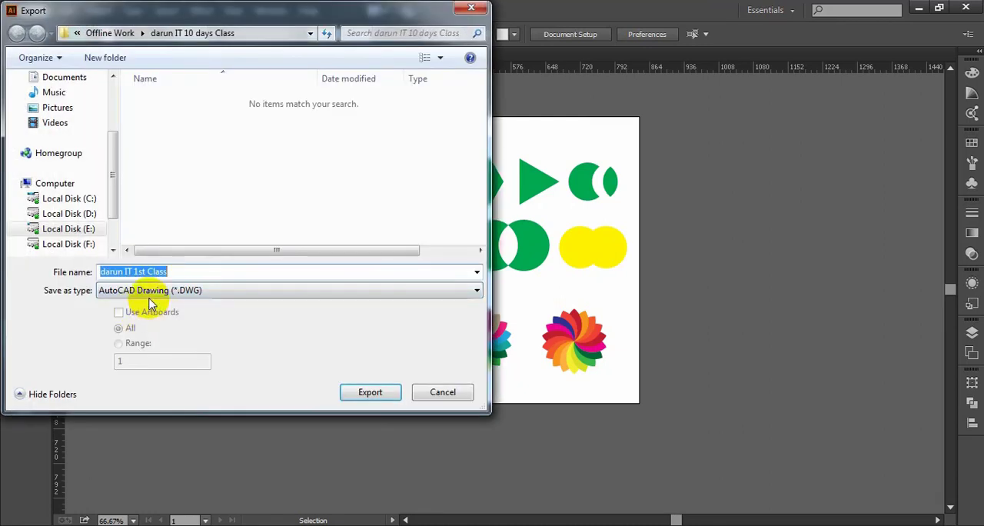
click(151, 290)
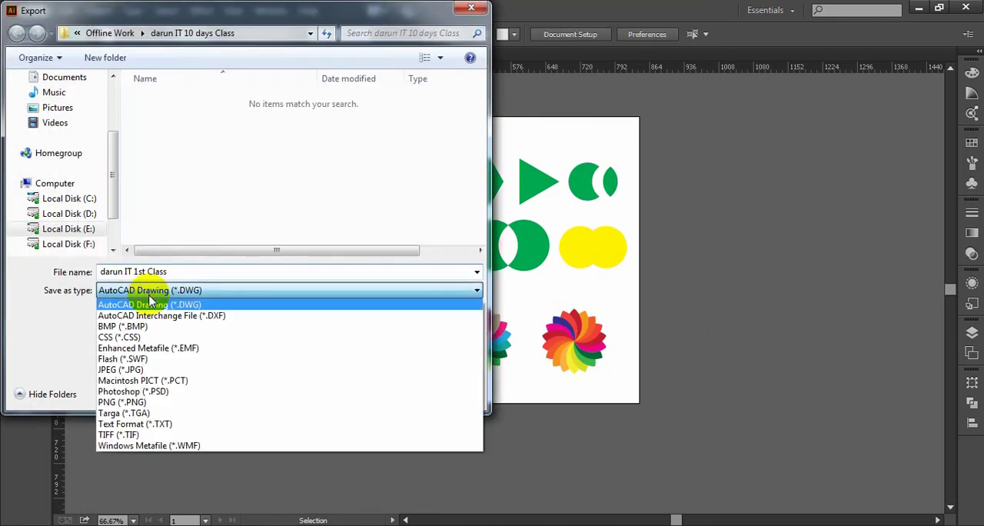
click(121, 370)
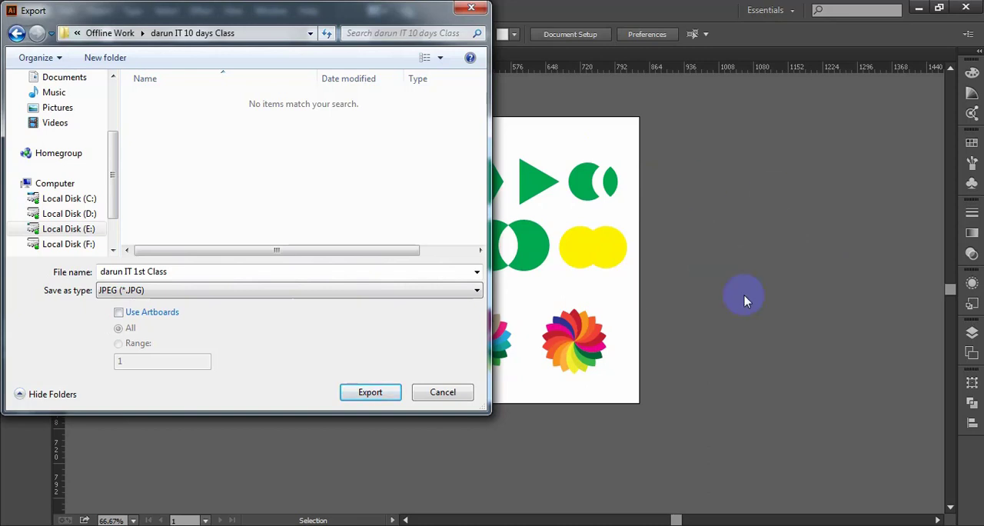
drag(773, 206, 565, 241)
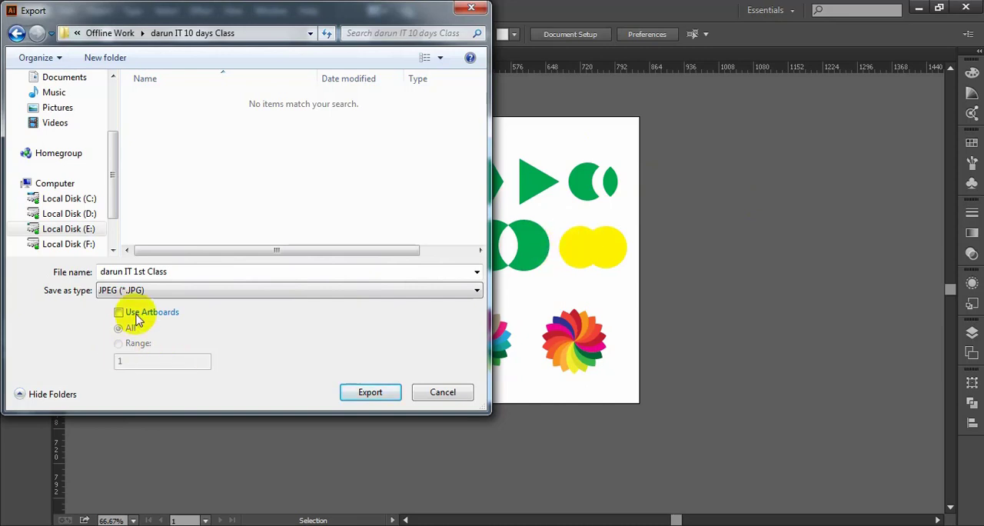
click(202, 272)
click(234, 272)
click(370, 394)
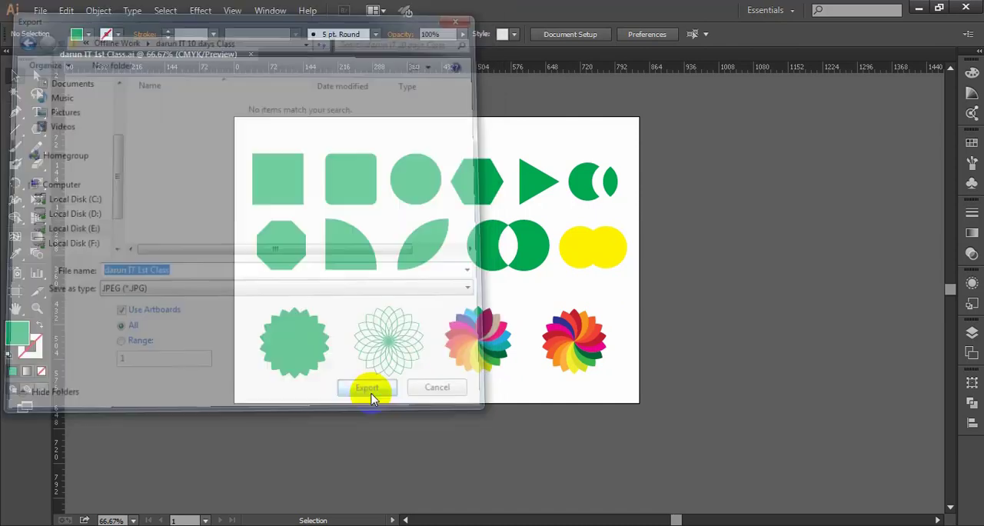
- Set the JPEG colour model to RGB and finish the export
click(463, 173)
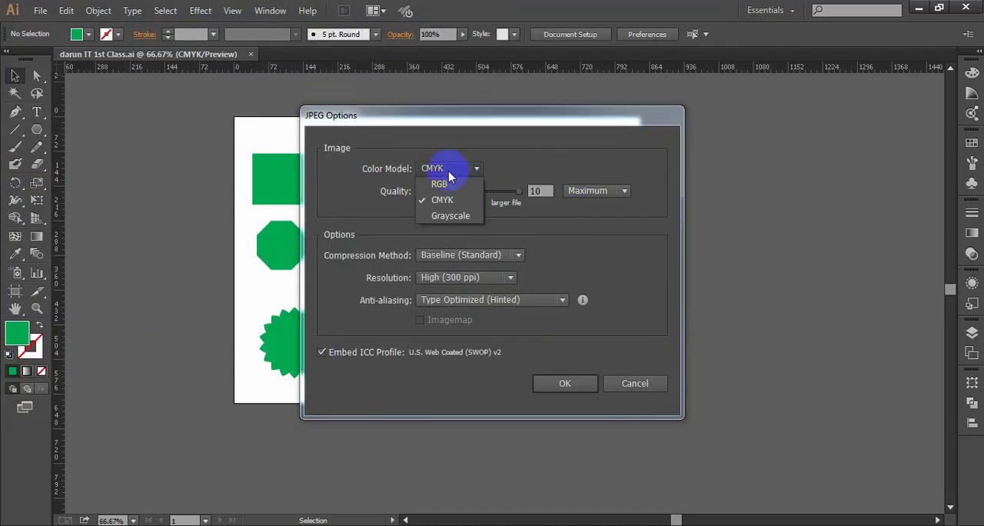
click(439, 184)
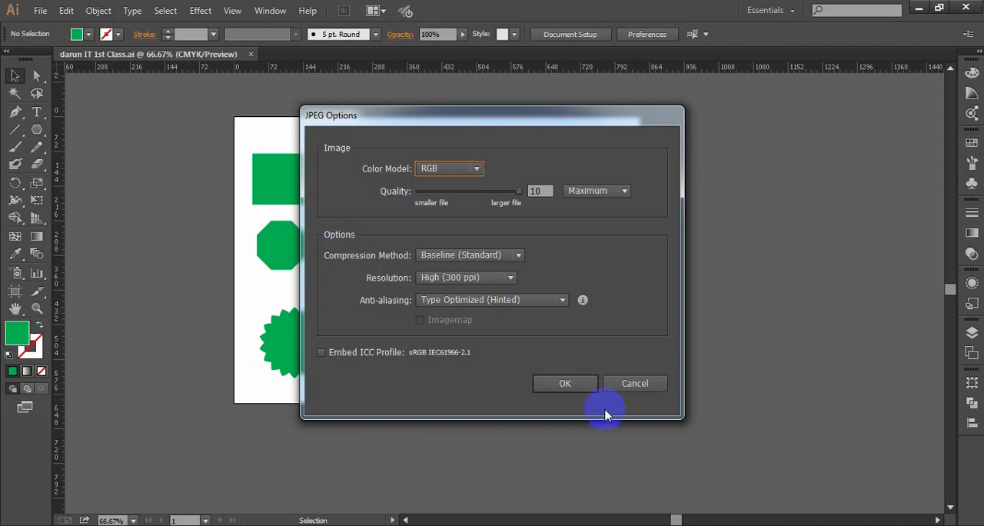
click(564, 384)
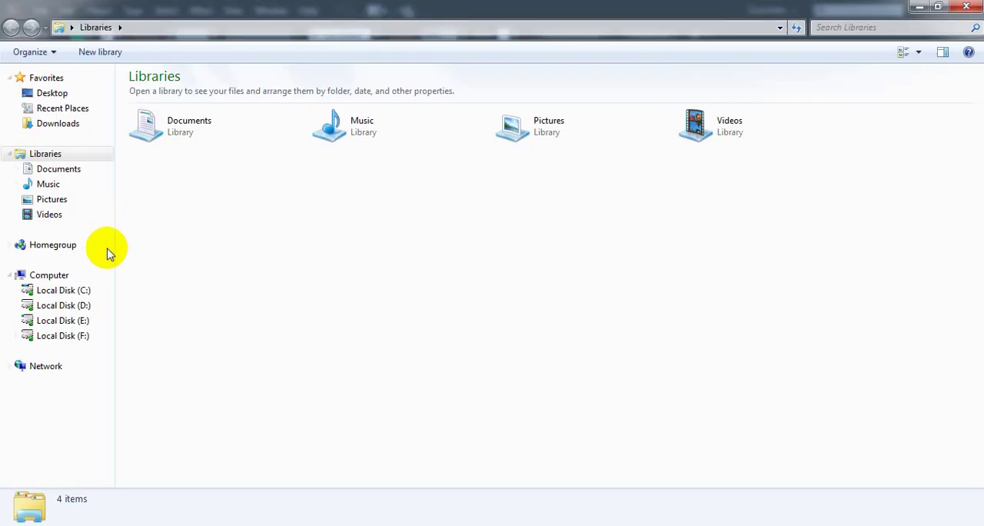
- Open the exported "darun IT 1st Class-01" JPEG from the "darun IT 10 days Class" folder, check it, and close the preview
click(66, 321)
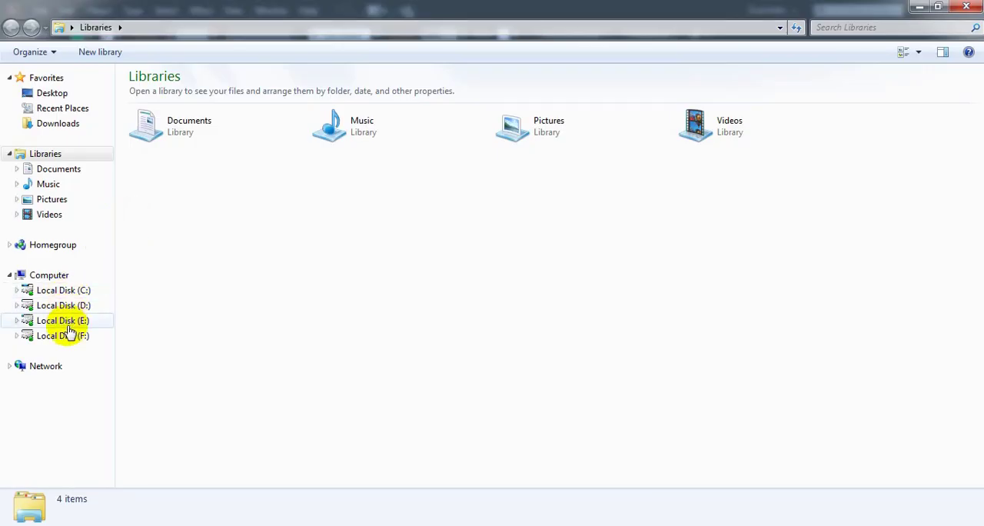
double_click(193, 124)
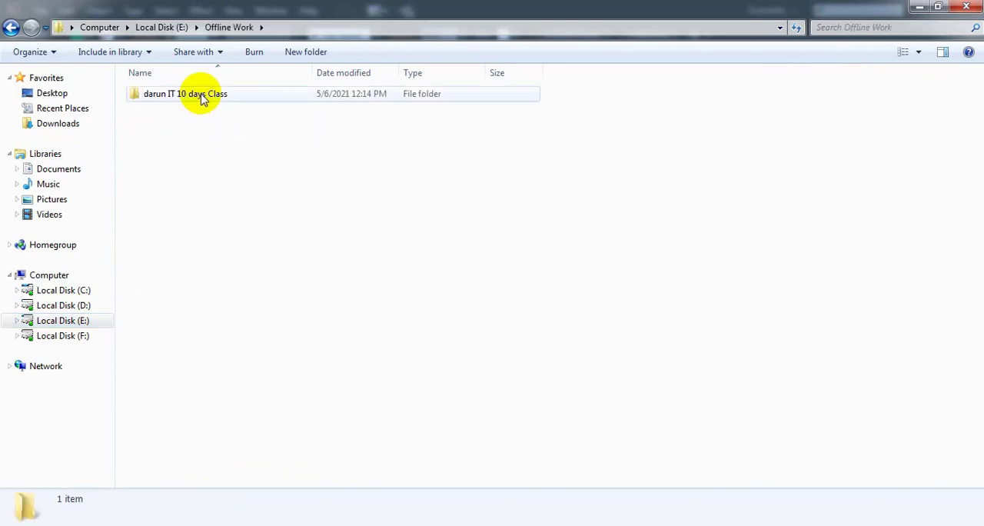
double_click(201, 96)
double_click(235, 127)
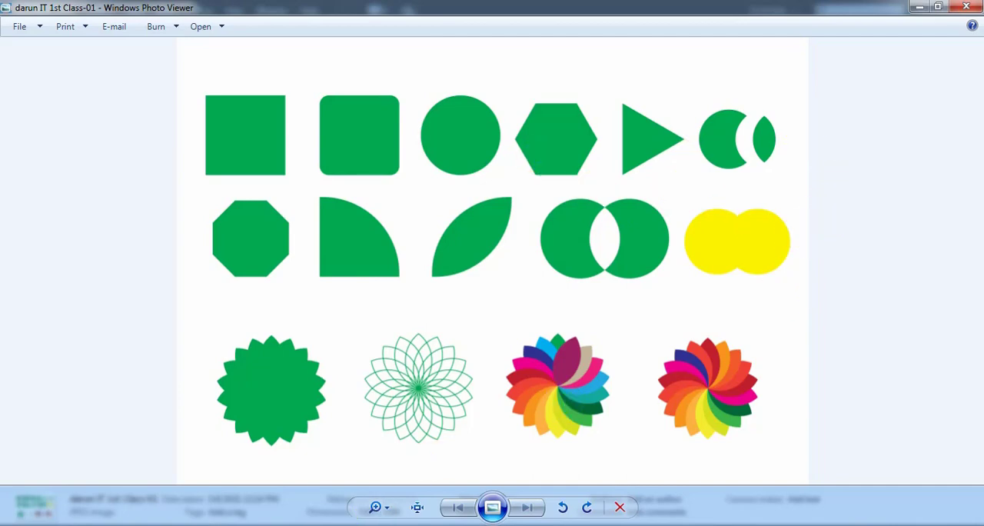
key(Escape)
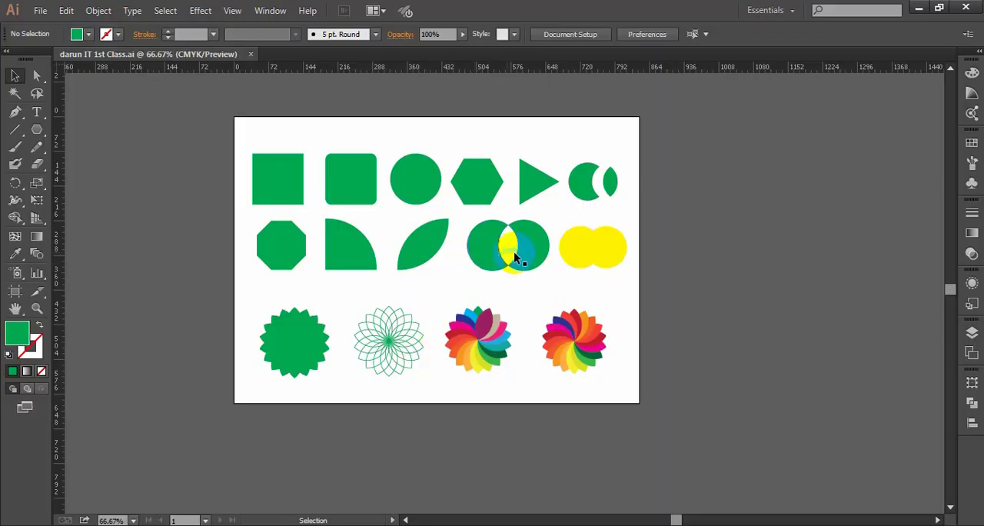
- Draw a rectangle covering the whole artboard, 841.89 by 595.28 px, and swap its fill and stroke to leave a green outline
click(37, 129)
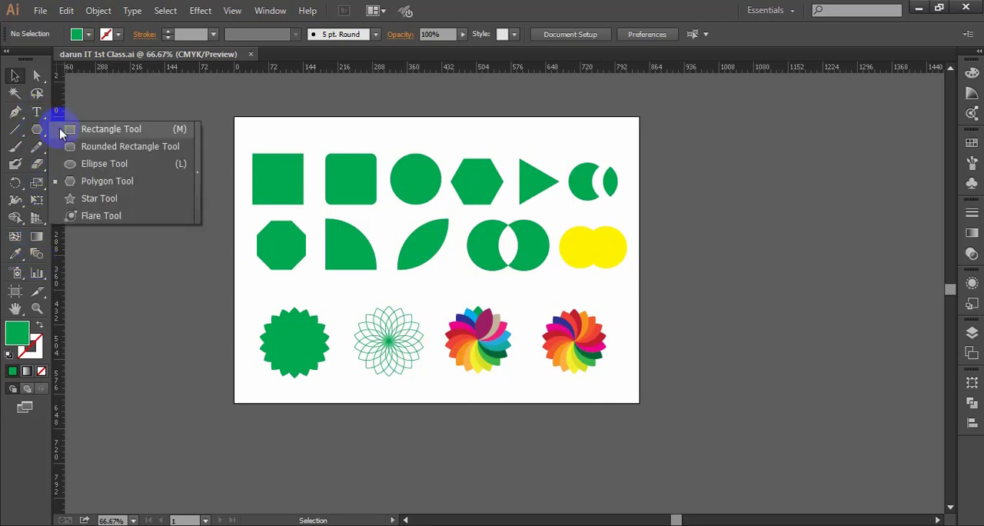
click(63, 130)
drag(234, 117, 637, 402)
click(15, 76)
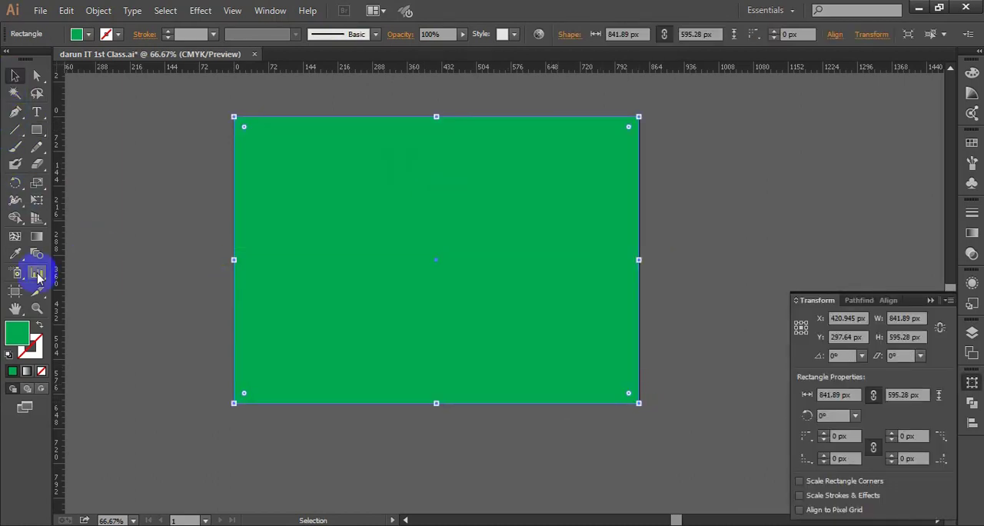
click(40, 325)
click(686, 149)
- Set the green border rectangle's stroke weight to 5 pt
click(577, 117)
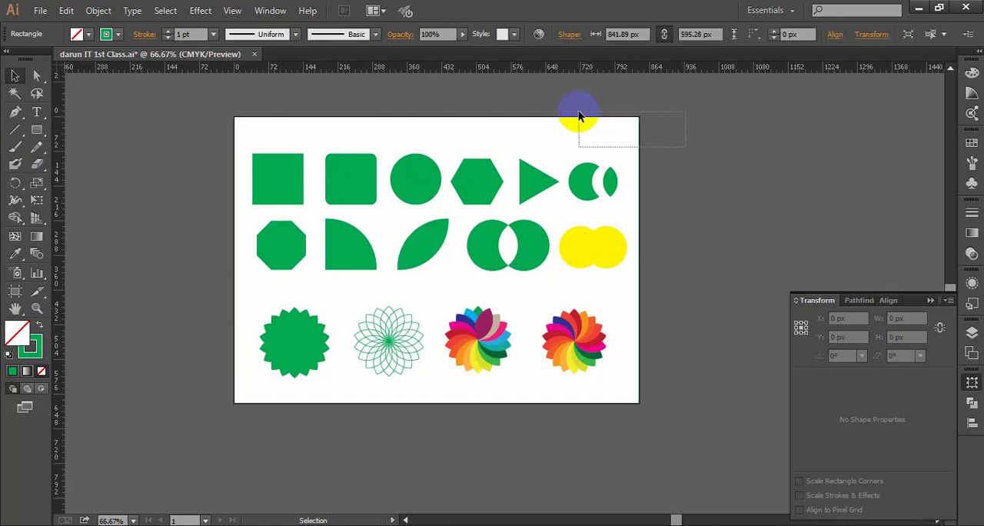
click(213, 34)
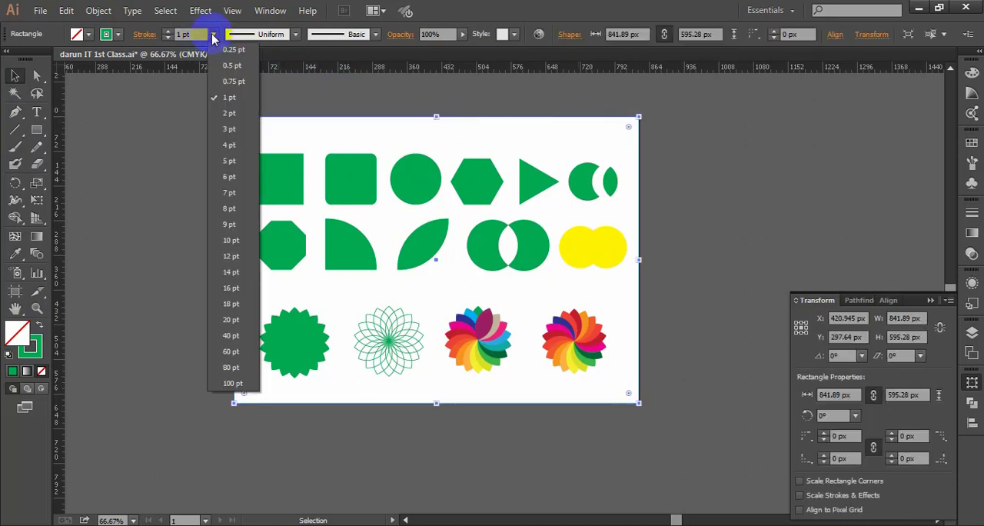
click(229, 161)
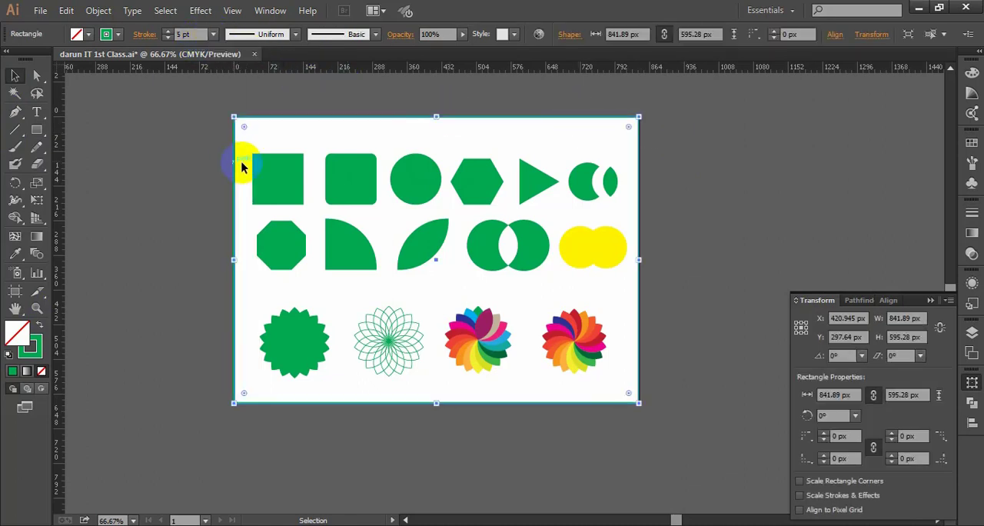
- Set the green border rectangle's stroke weight to 20 pt
click(769, 131)
click(625, 117)
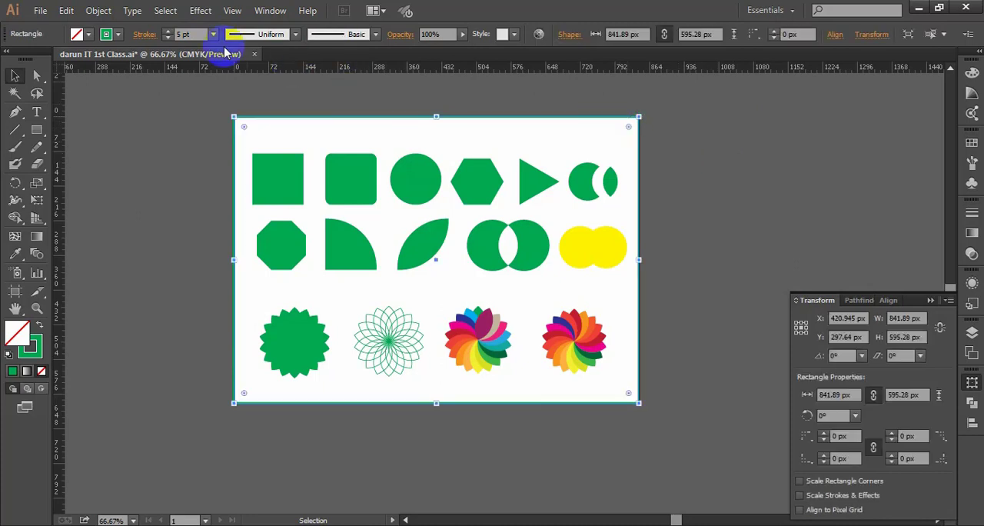
click(213, 36)
click(229, 255)
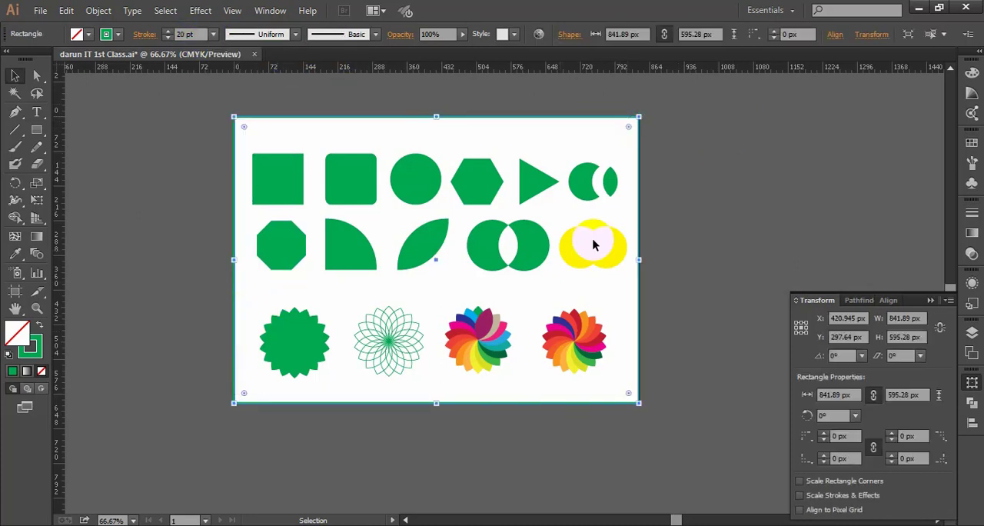
click(738, 179)
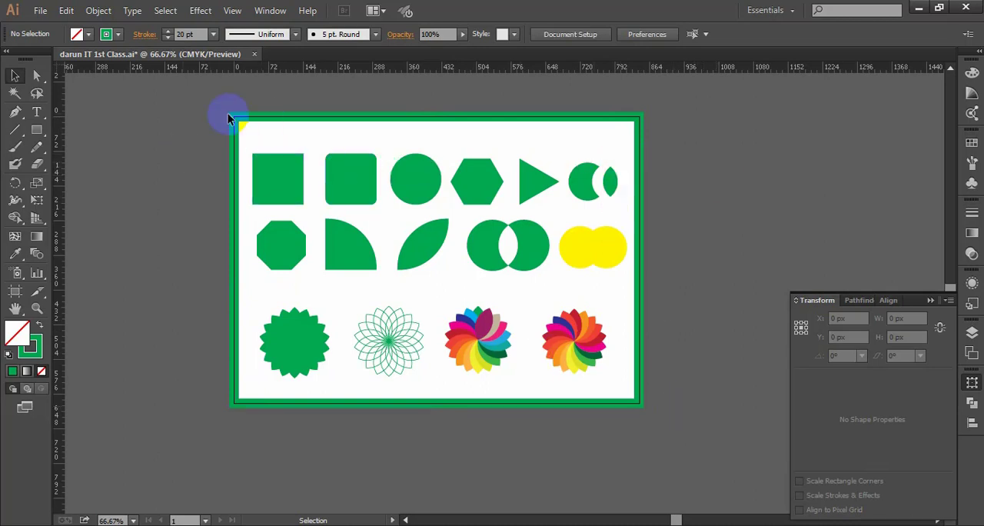
- Examine the border along the artboard edges and the available stroke weights, without choosing another weight
scroll(228, 115, up, 2)
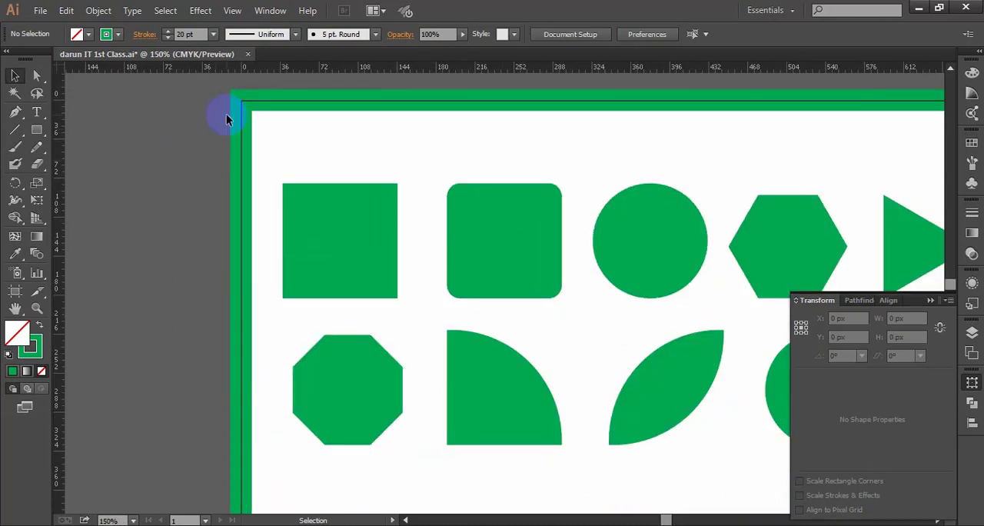
scroll(222, 141, down, 1)
key(space)
drag(306, 144, 269, 145)
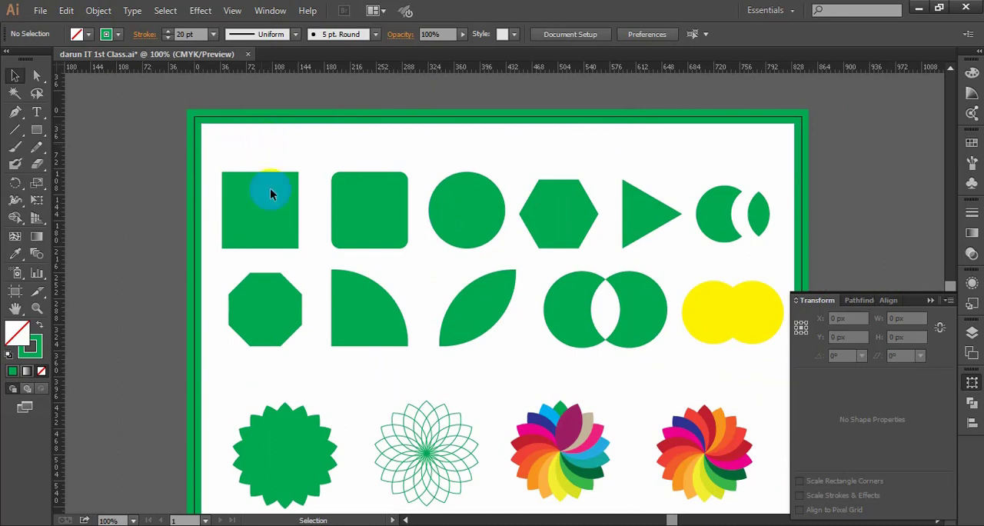
click(801, 147)
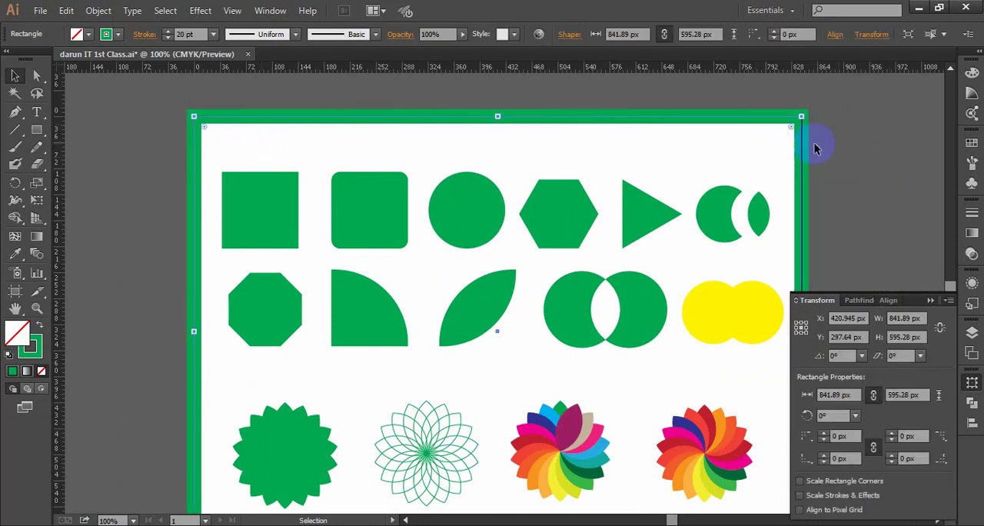
click(213, 34)
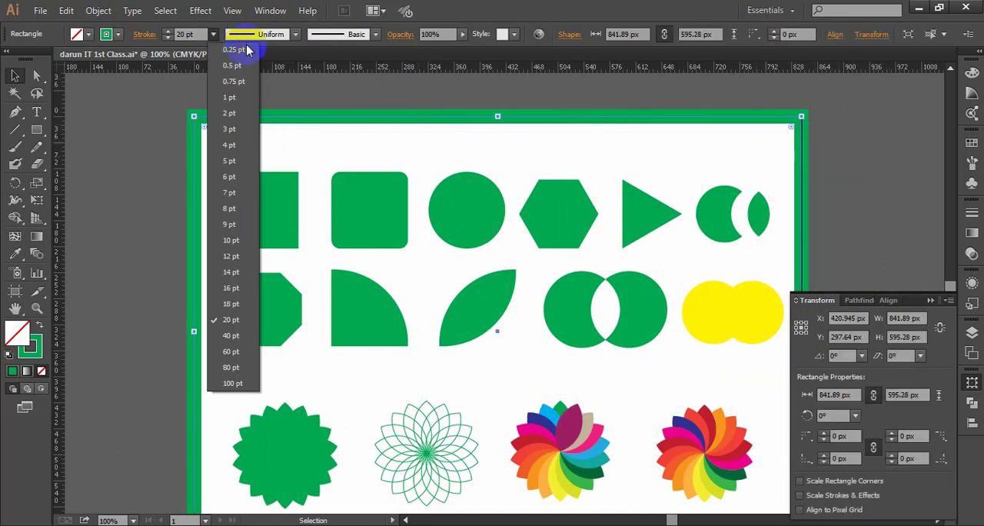
click(933, 159)
click(877, 179)
scroll(873, 176, down, 1)
drag(844, 163, 734, 157)
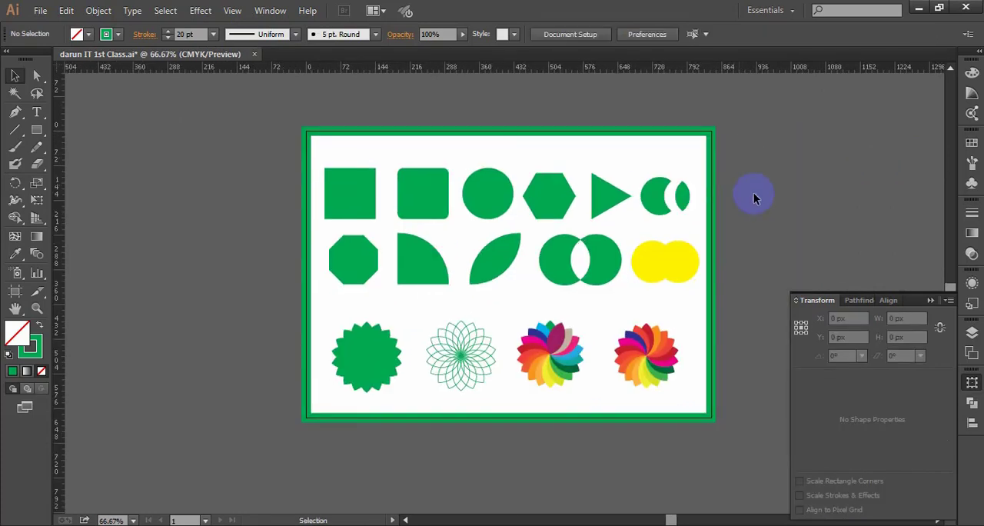
- Change the border rectangle's stroke colour to orange
drag(756, 190, 692, 143)
click(107, 34)
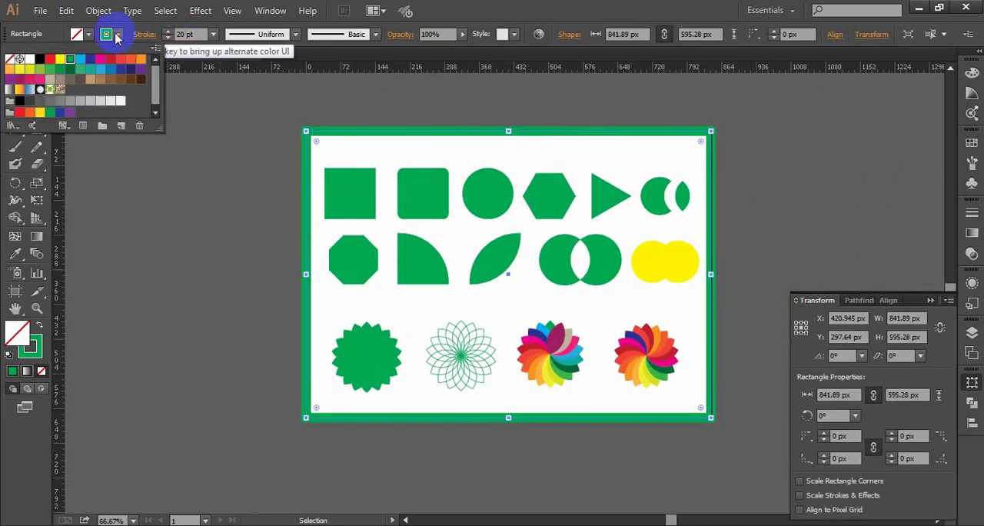
click(141, 59)
click(770, 176)
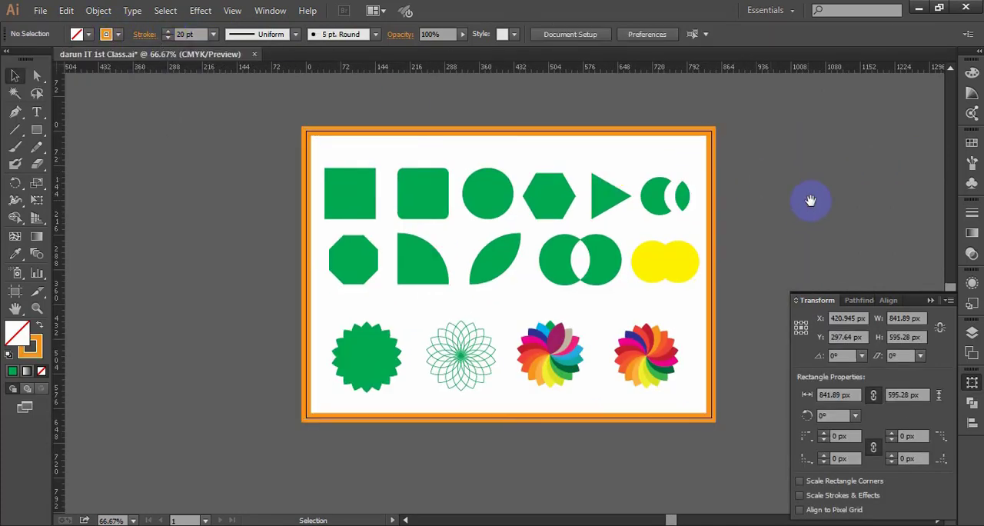
drag(807, 202, 738, 193)
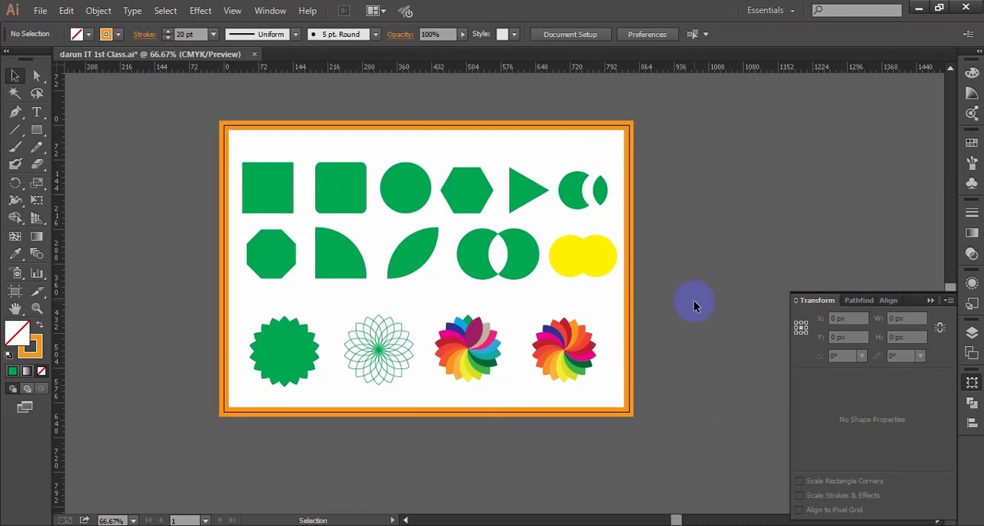
- Export "darun IT 1st Class" to the "darun IT 10 days Class" folder as a JPEG again, using all artboards
click(40, 10)
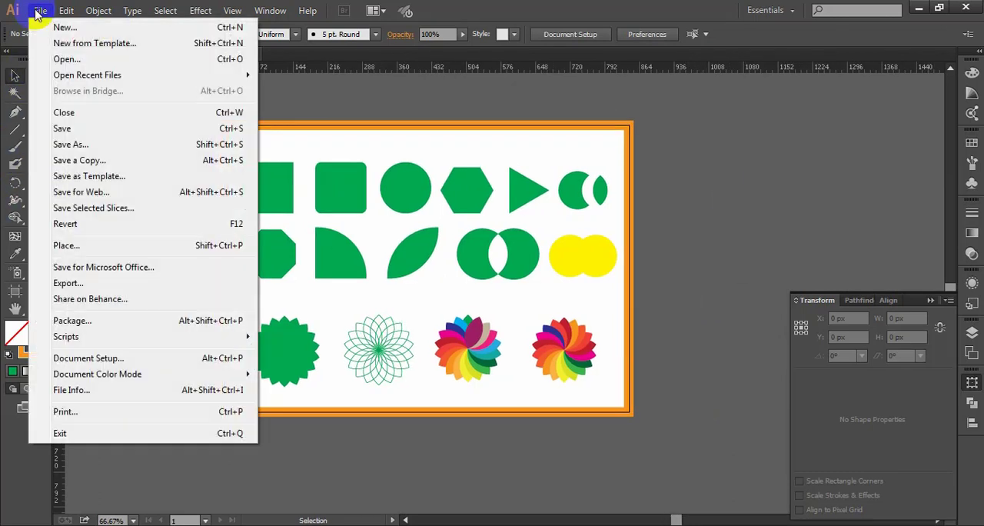
click(74, 282)
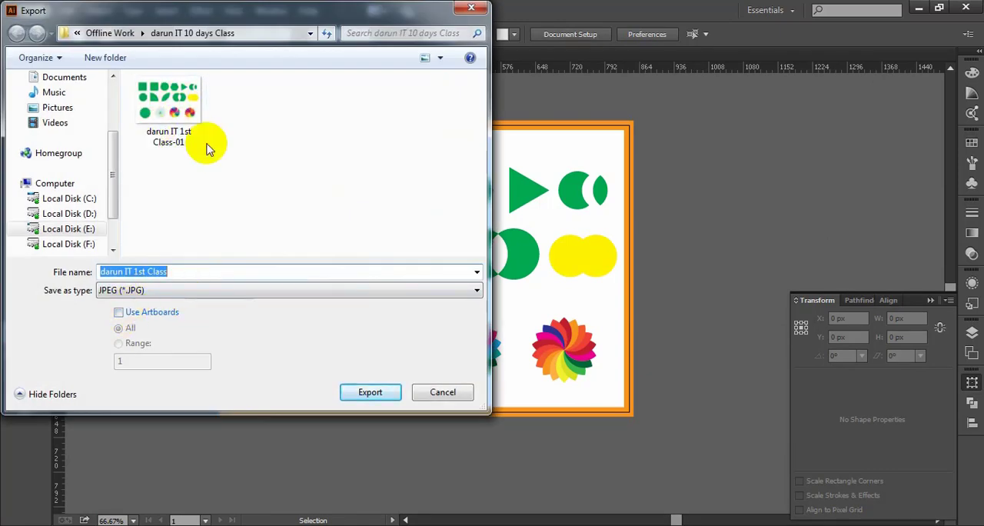
click(119, 312)
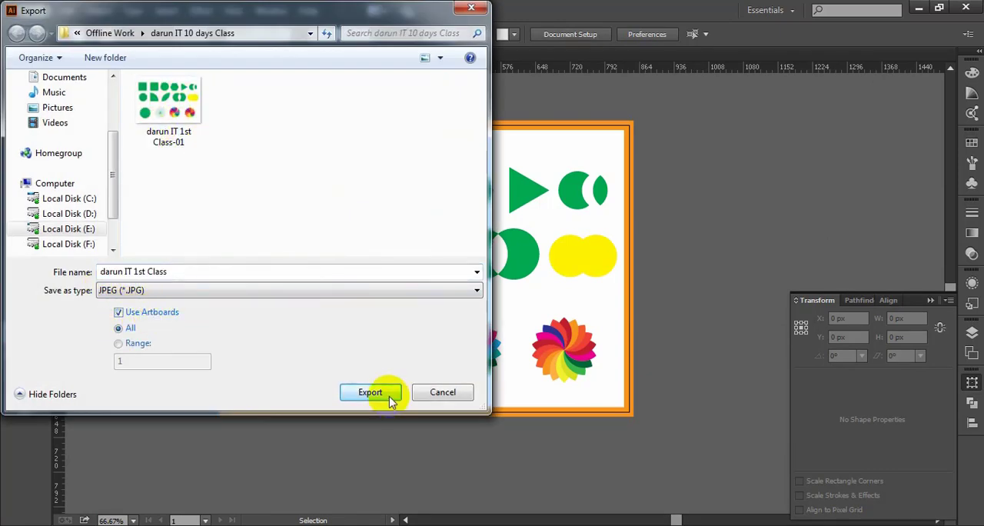
click(388, 392)
- Set the JPEG colour model to RGB and replace the existing "darun IT 1st Class-01.jpg" file
click(439, 166)
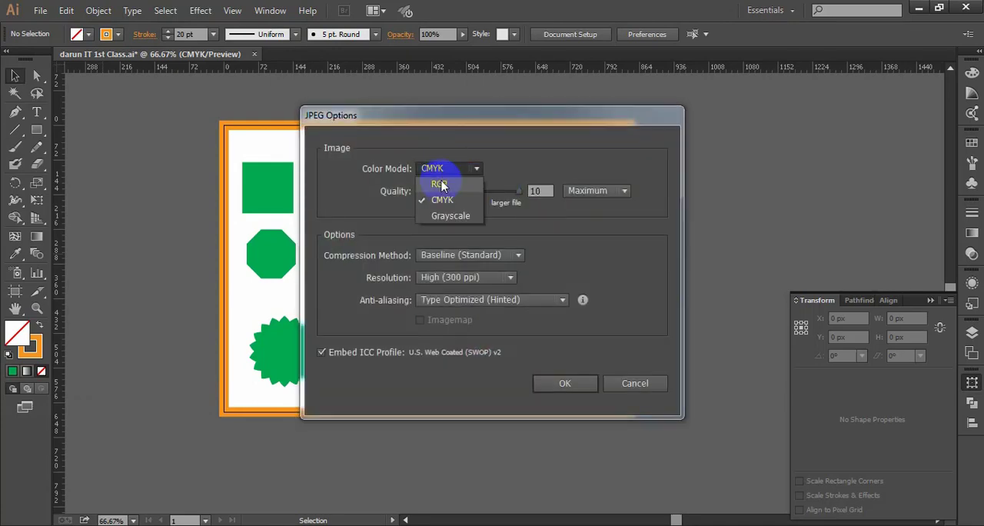
click(443, 191)
click(565, 385)
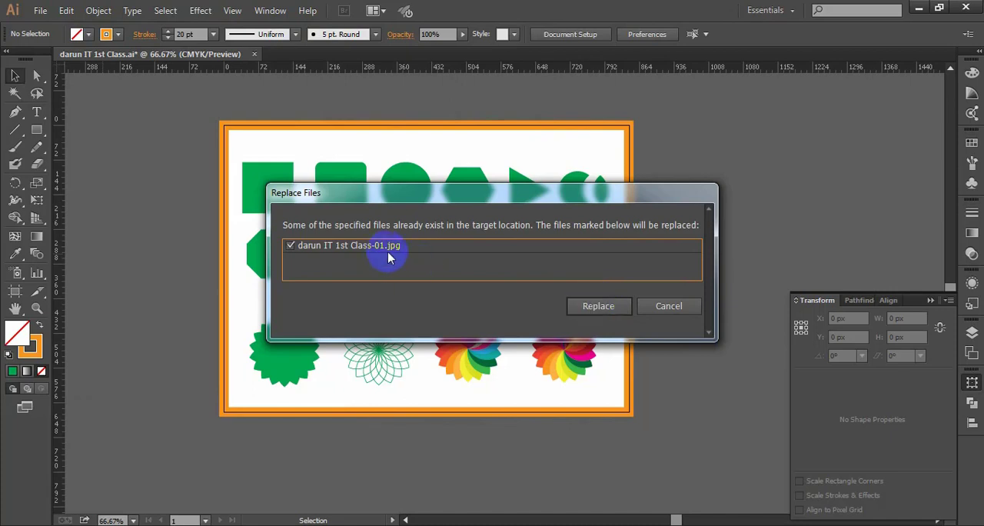
click(599, 306)
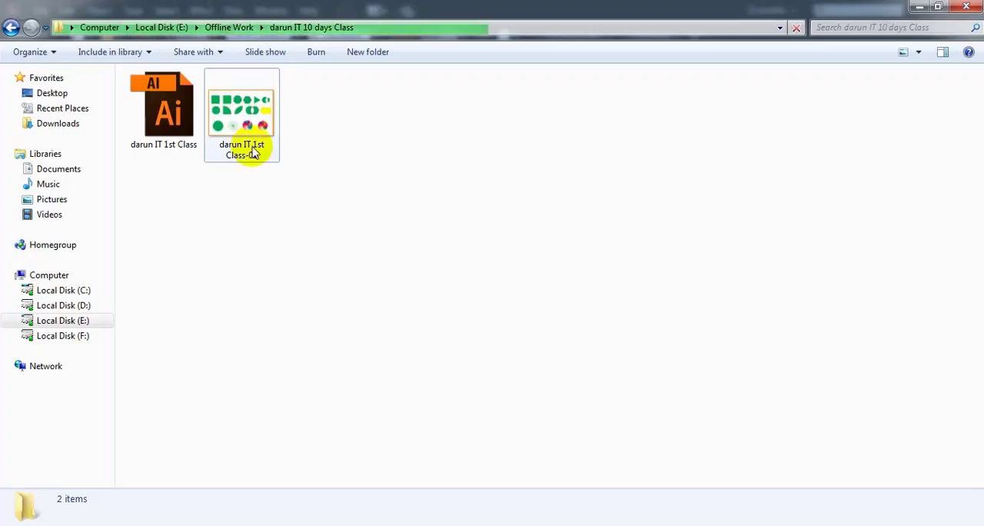
- Open the re-exported "darun IT 1st Class-01" JPEG to check its border, and return to the Illustrator document
click(241, 111)
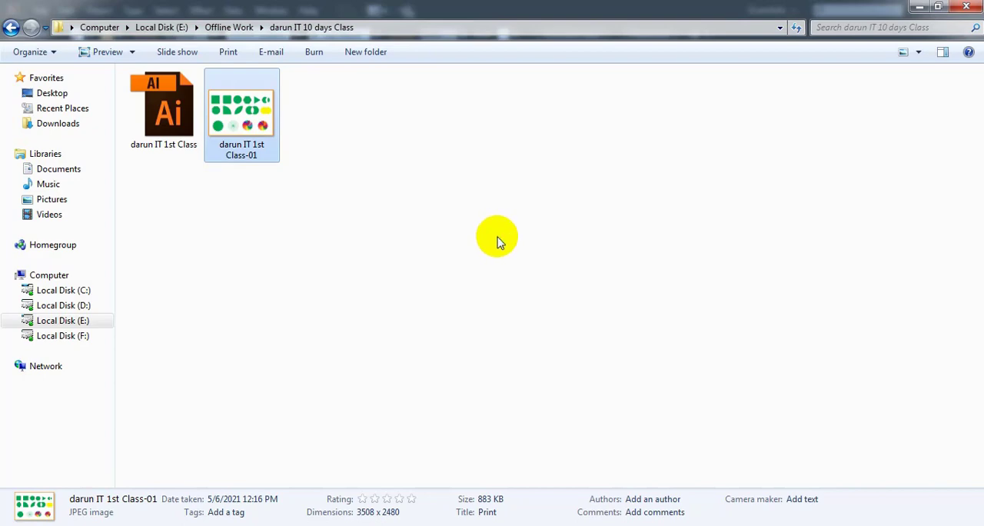
key(Return)
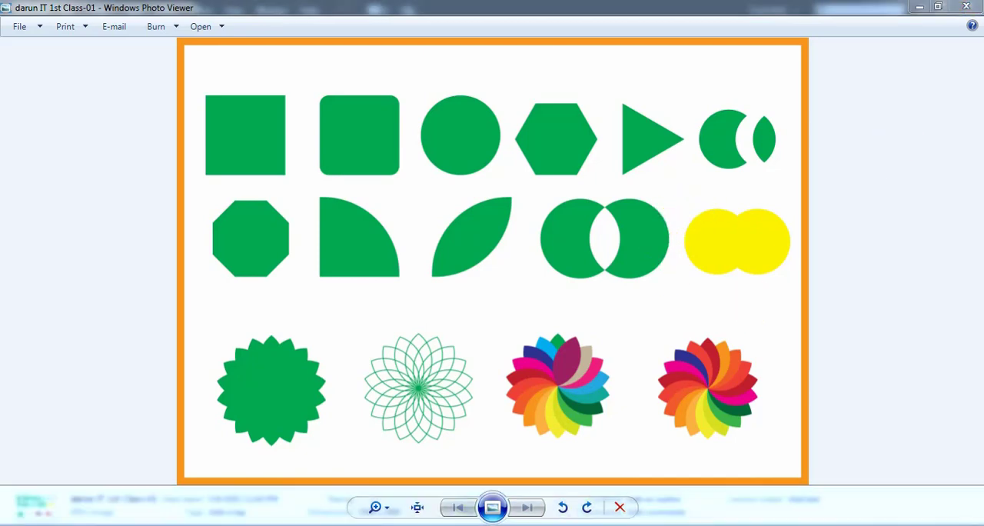
click(378, 524)
drag(665, 339, 684, 312)
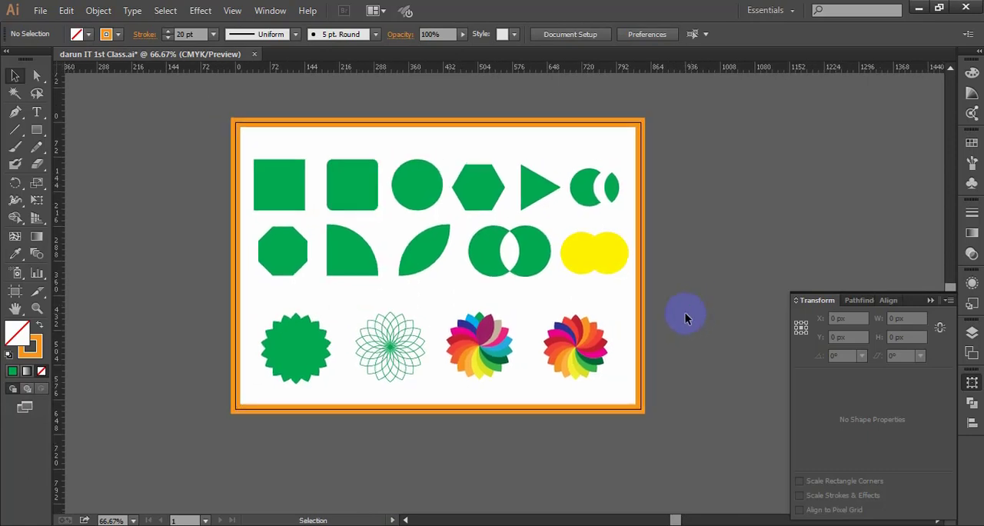